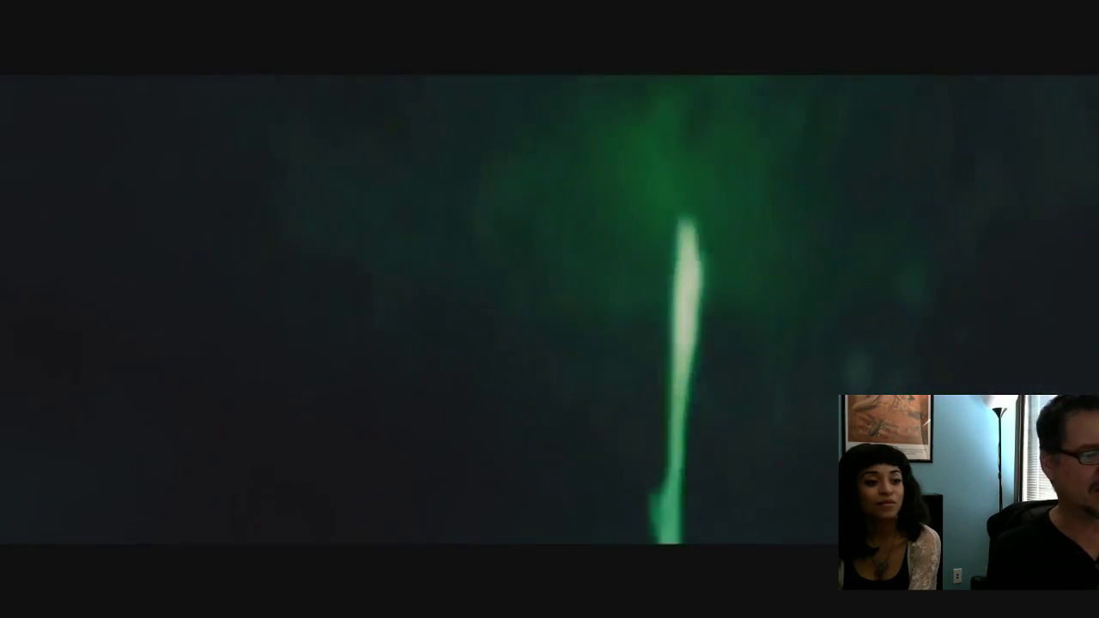
Pause the film colour montage at the shot of the woman in the stained dress, resume playback, and exit full screen
mouse_move(295, 572)
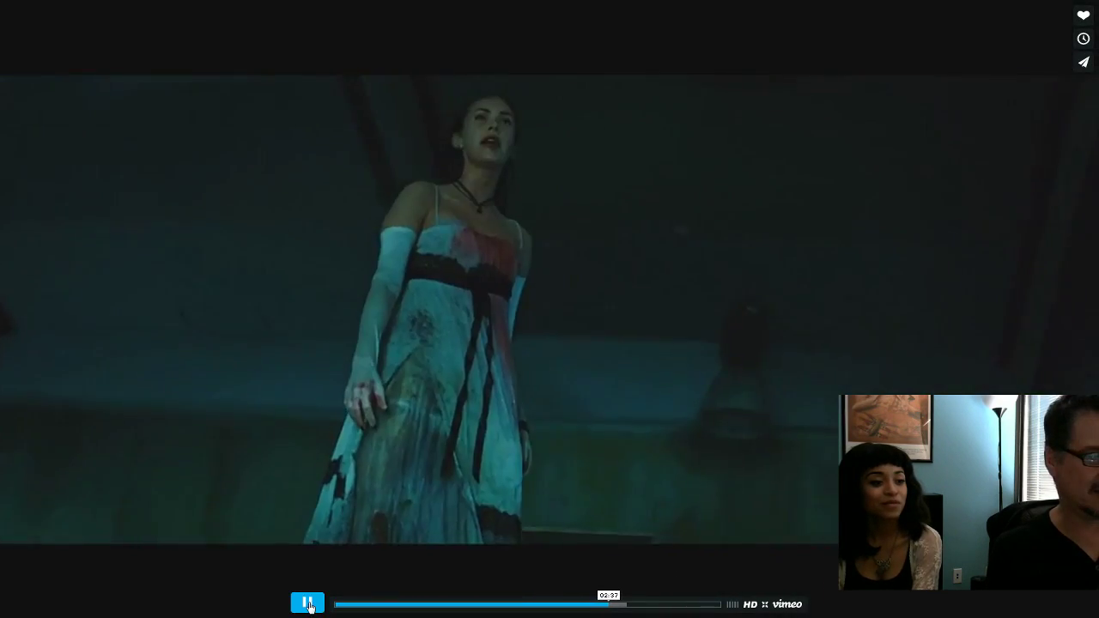
left_click(308, 604)
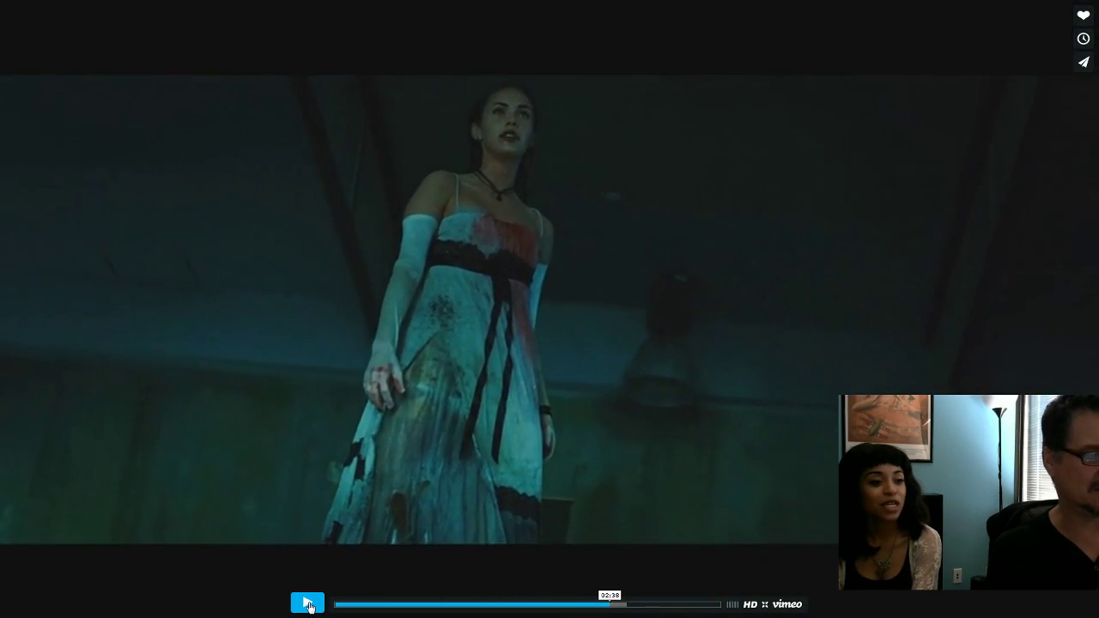
left_click(307, 603)
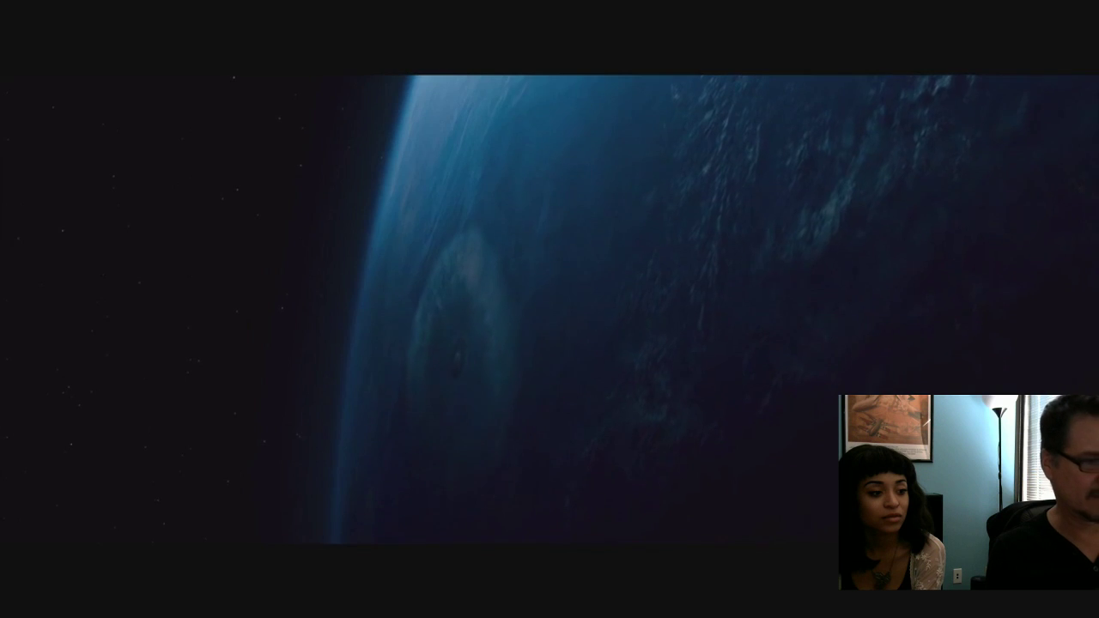
key("Escape")
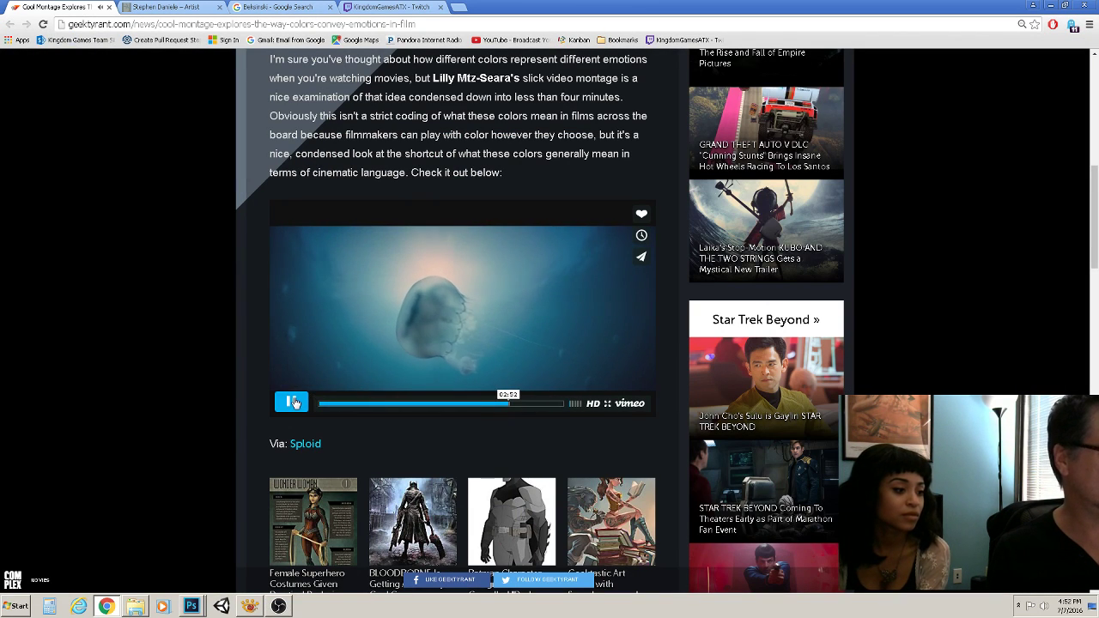
Check the KingdomGamesATX Twitch page, restore the browser to a smaller window, and switch to the XnView image viewer
left_click(389, 8)
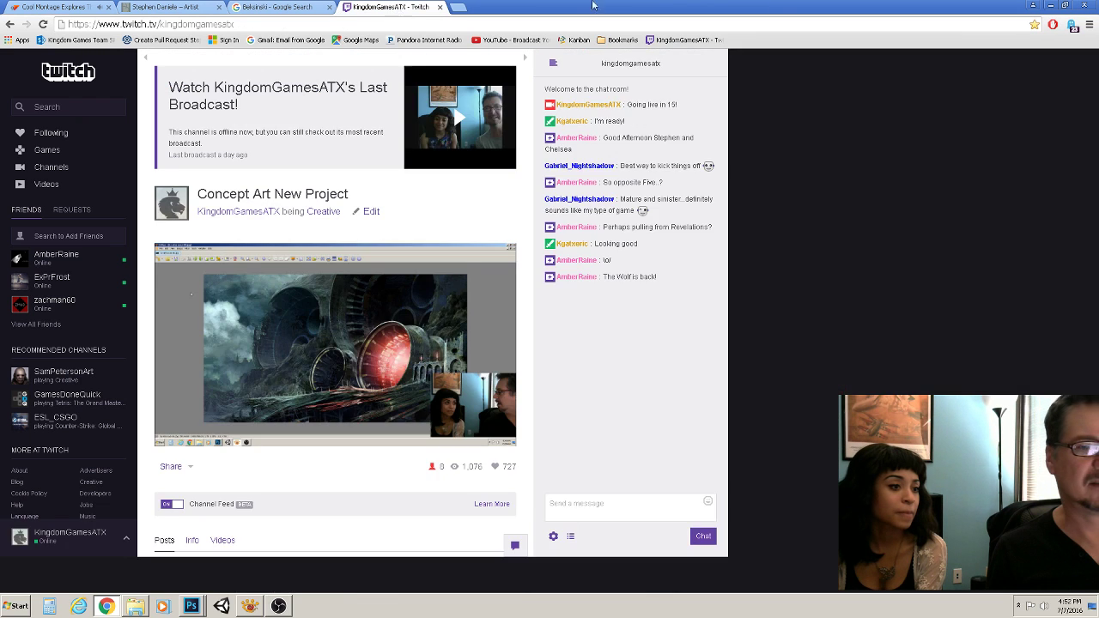
double_click(581, 8)
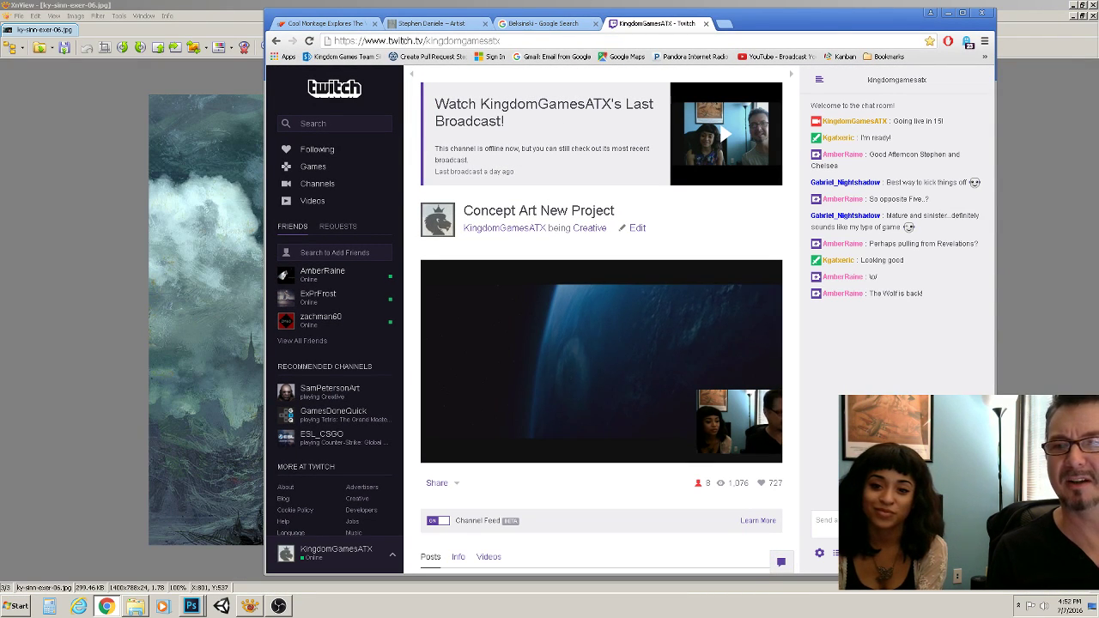
key("alt+Tab")
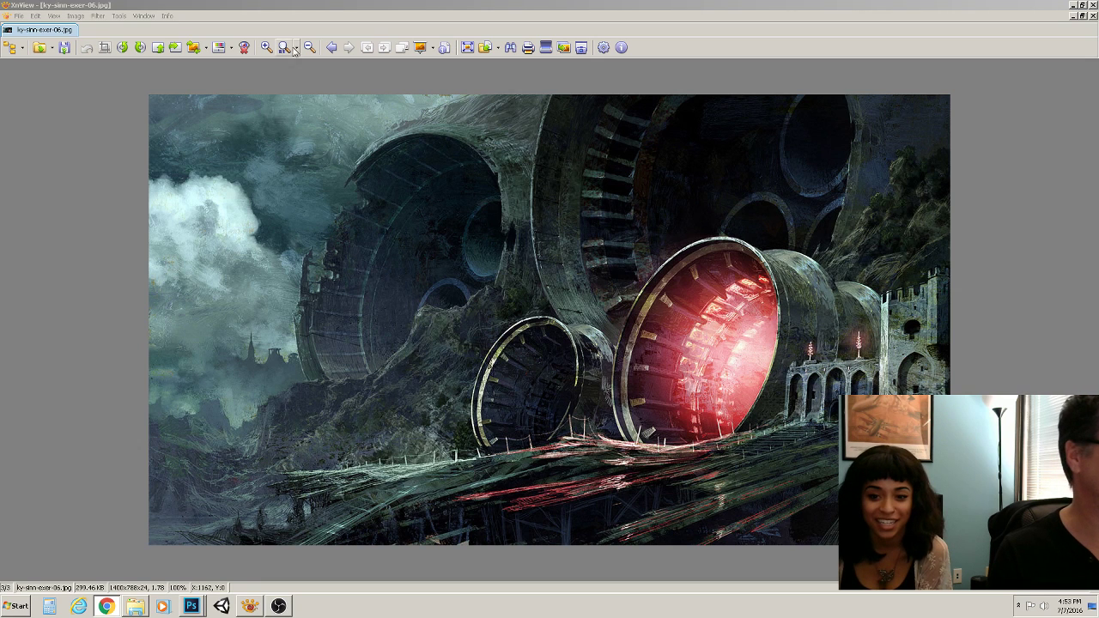
Go back two images to the painting ad78-1978.jpg, and minimize the viewer to return to Photoshop
left_click(332, 47)
left_click(332, 48)
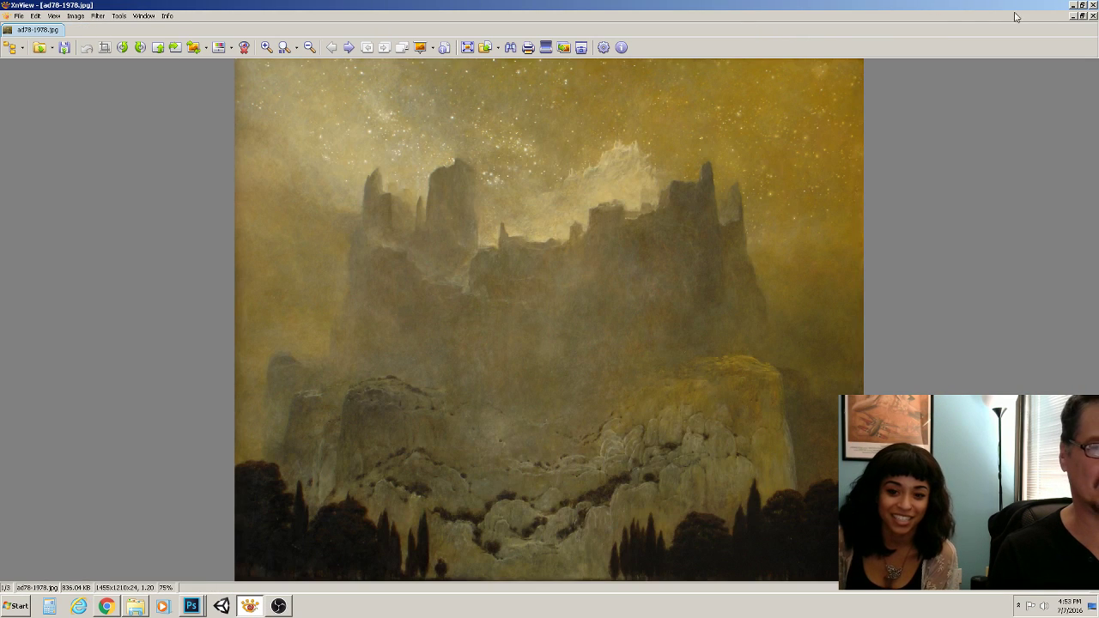
left_click(1073, 5)
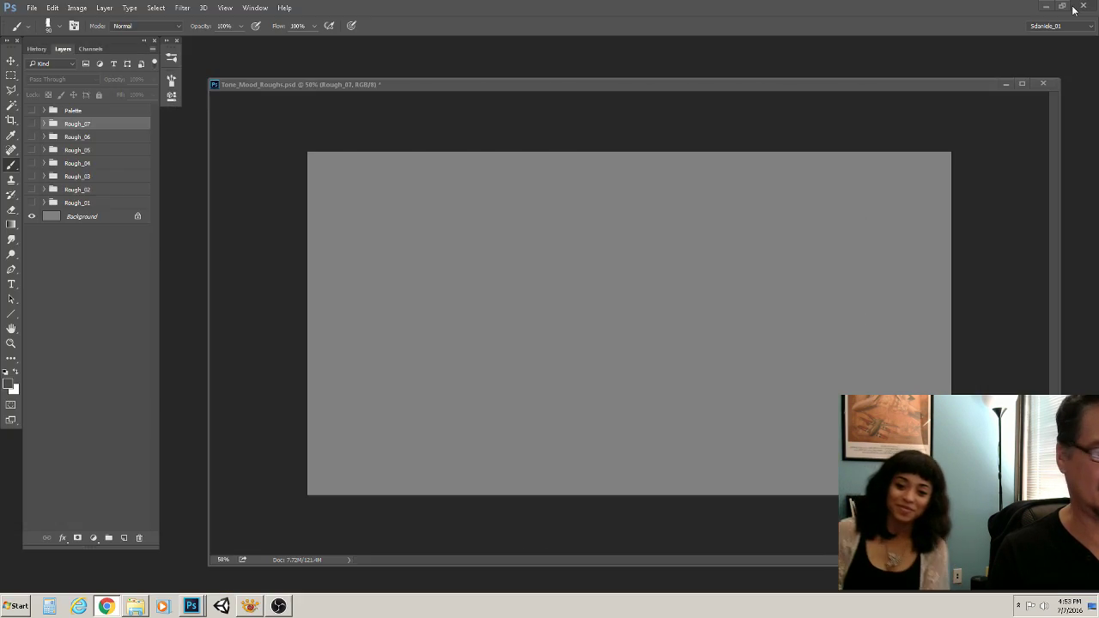
Move the Tone_Mood_Roughs.psd window up beside the panels, enlarge it, and zoom the canvas to 66.7%
left_click_drag(294, 82, 281, 55)
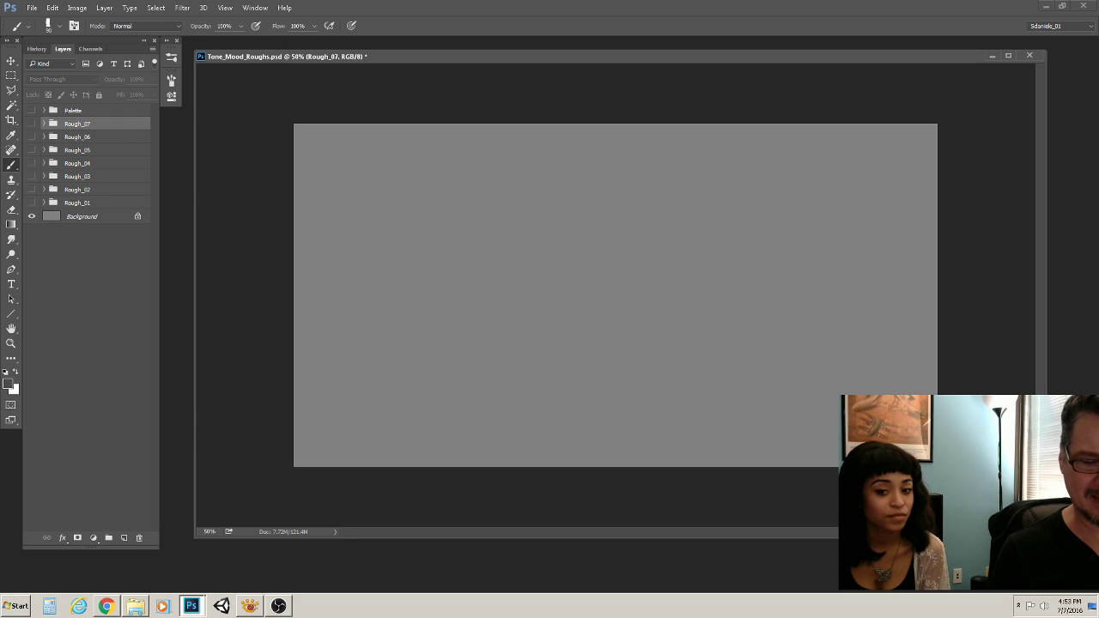
double_click(283, 56)
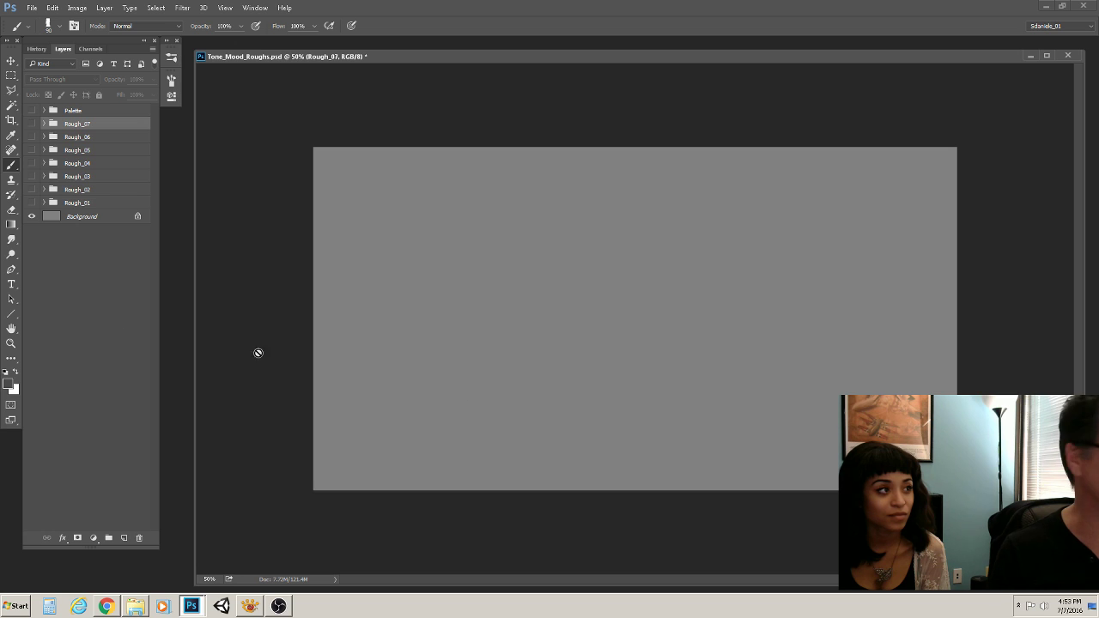
left_click(11, 342)
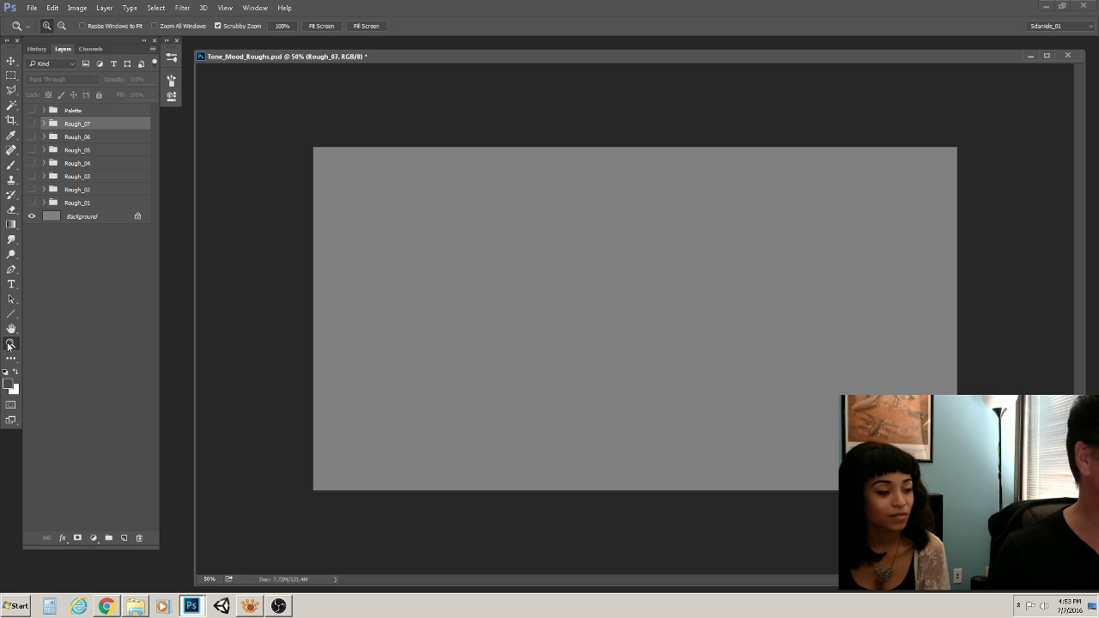
left_click(525, 259)
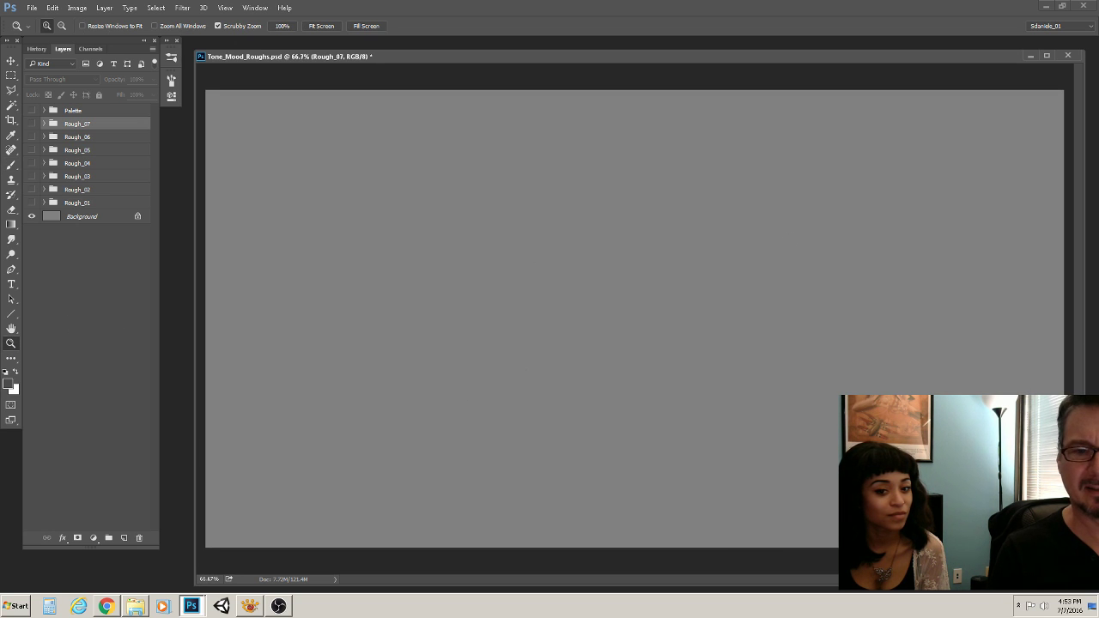
View the Rough_01 painting and the Palette group's film stills one at a time, hiding each group again
key("alt+Tab")
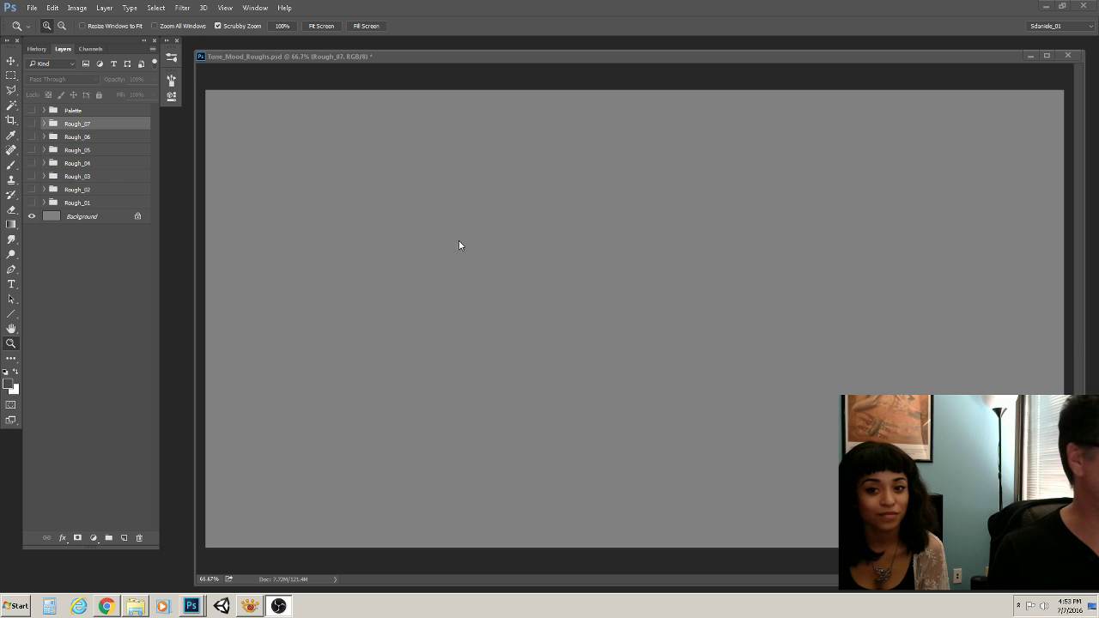
left_click(34, 206)
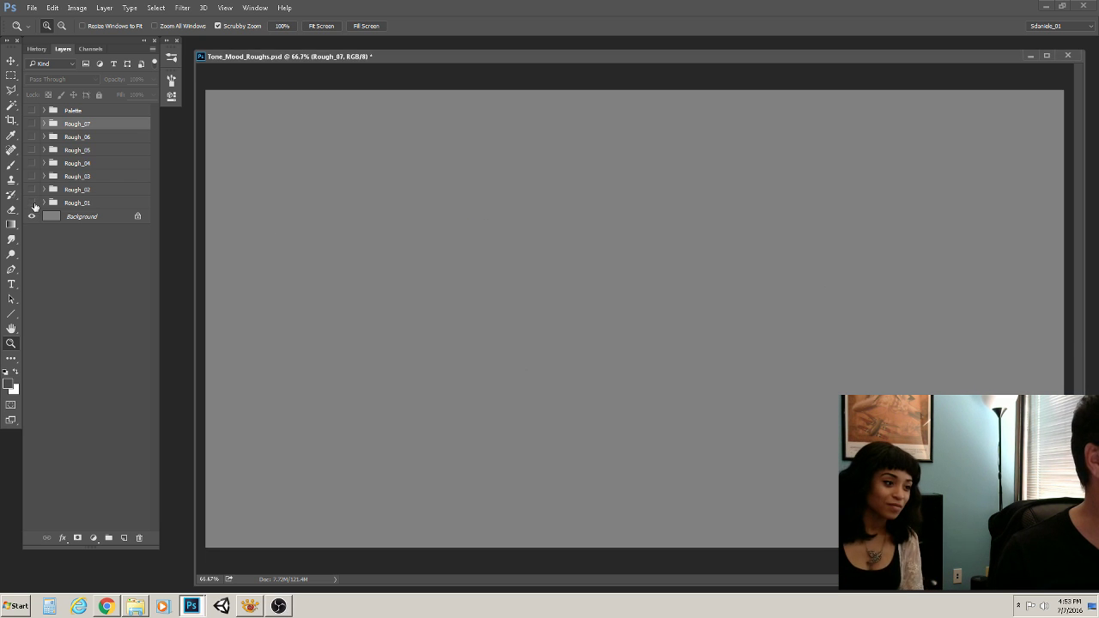
left_click(34, 205)
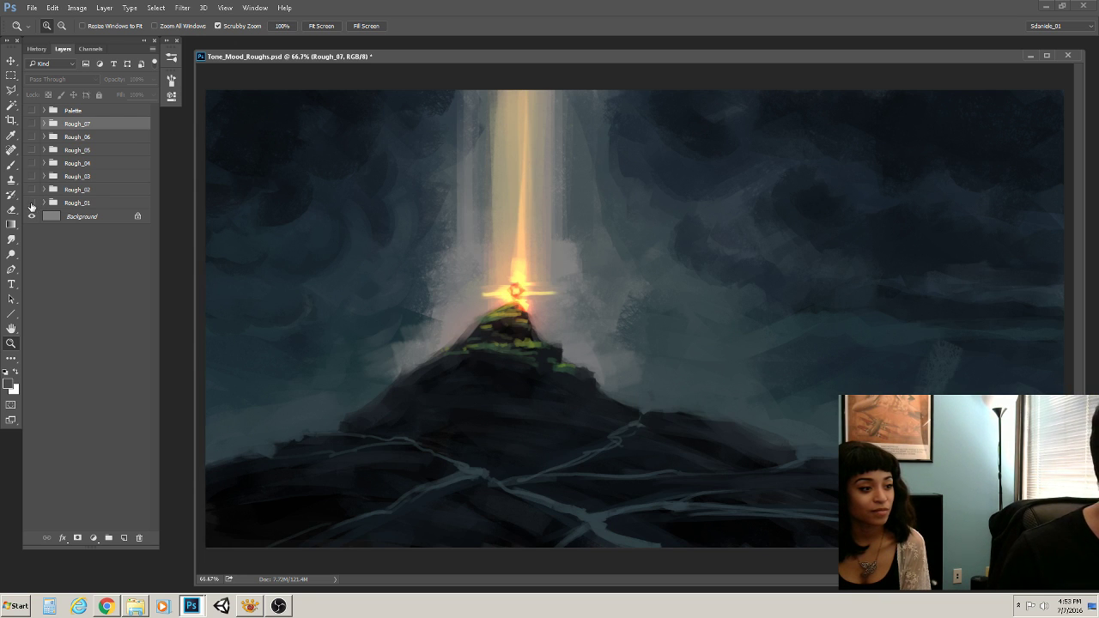
left_click(32, 202)
left_click(32, 111)
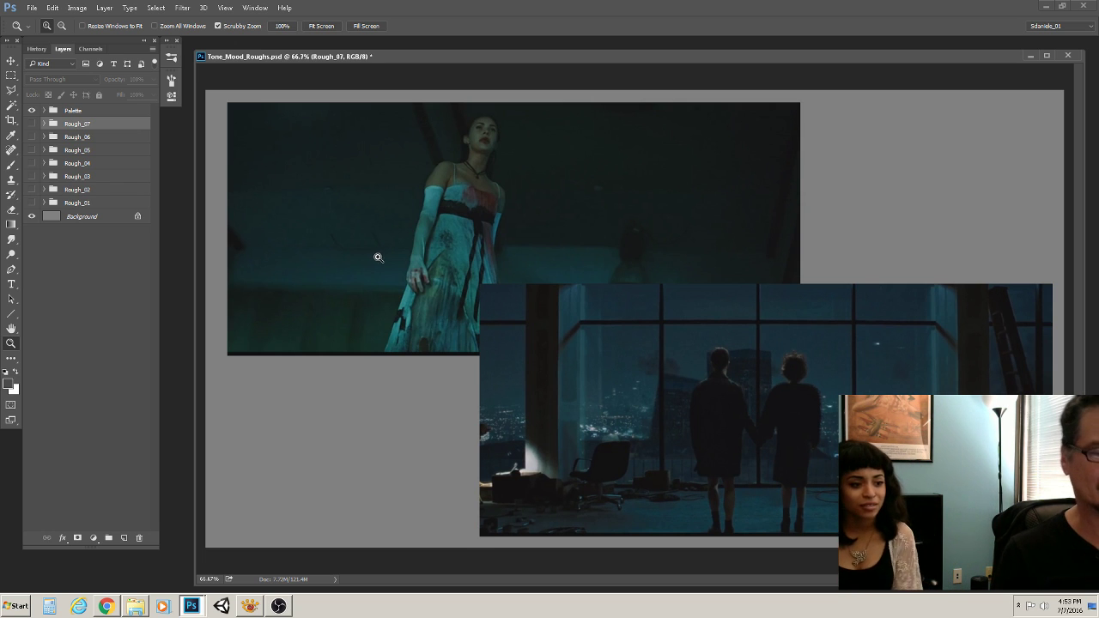
left_click(32, 109)
Show and expand the Rough_01 and Rough_02 groups to present the first two mood paintings
left_click(31, 203)
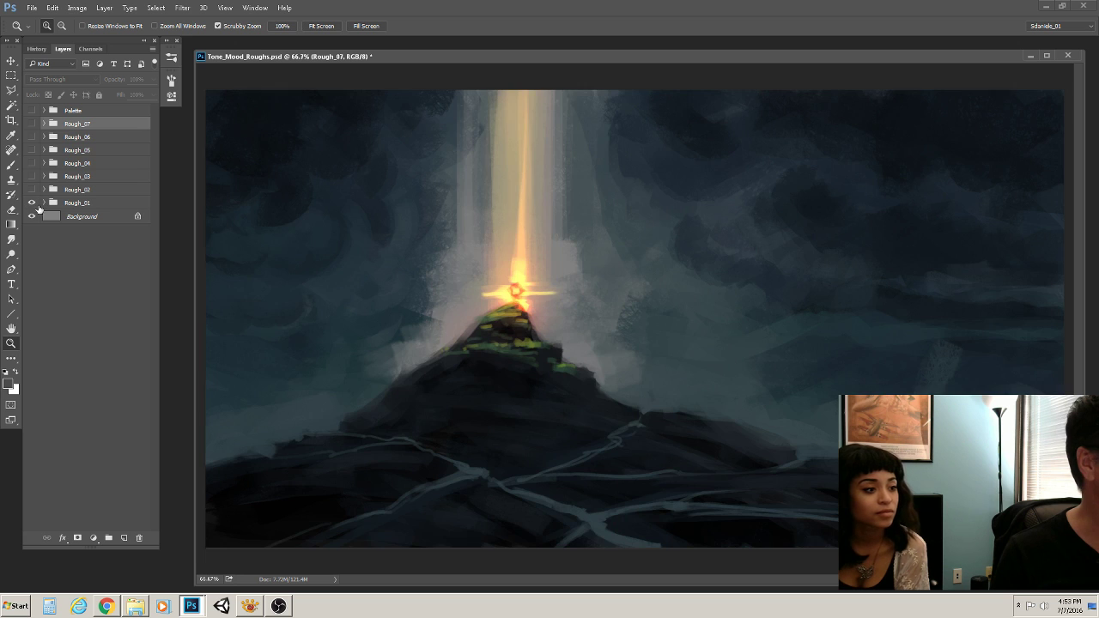
left_click(45, 203)
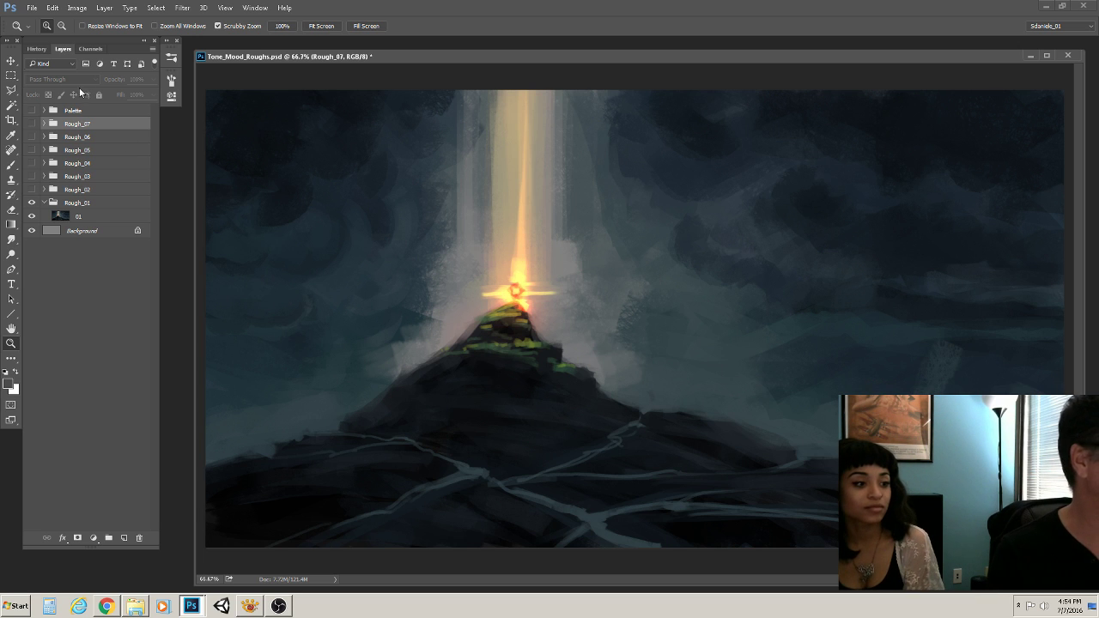
left_click(32, 190)
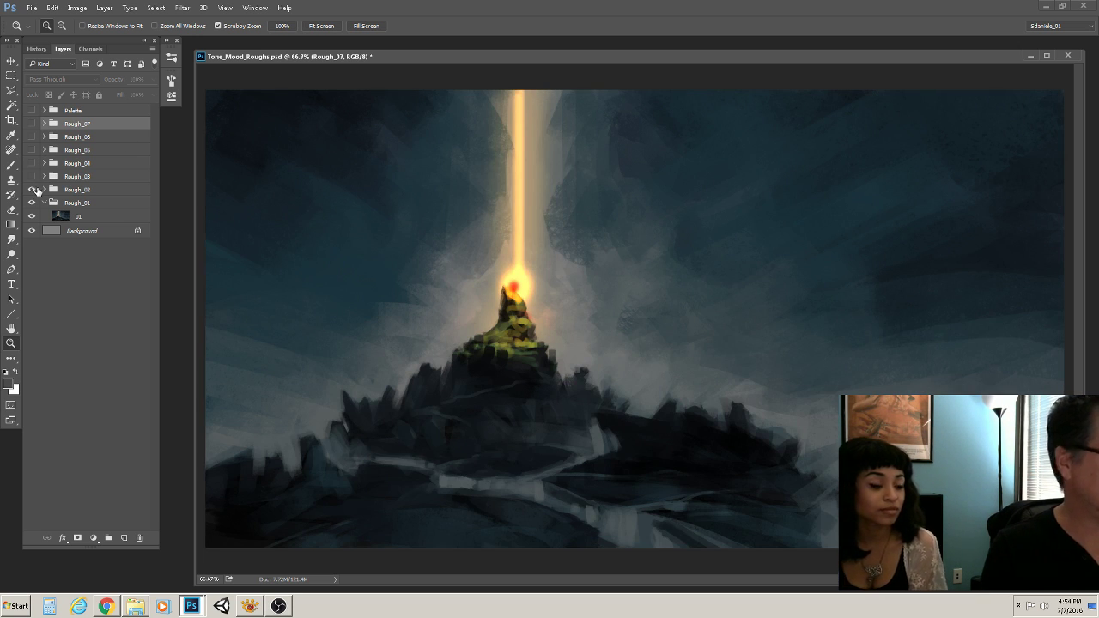
left_click(44, 190)
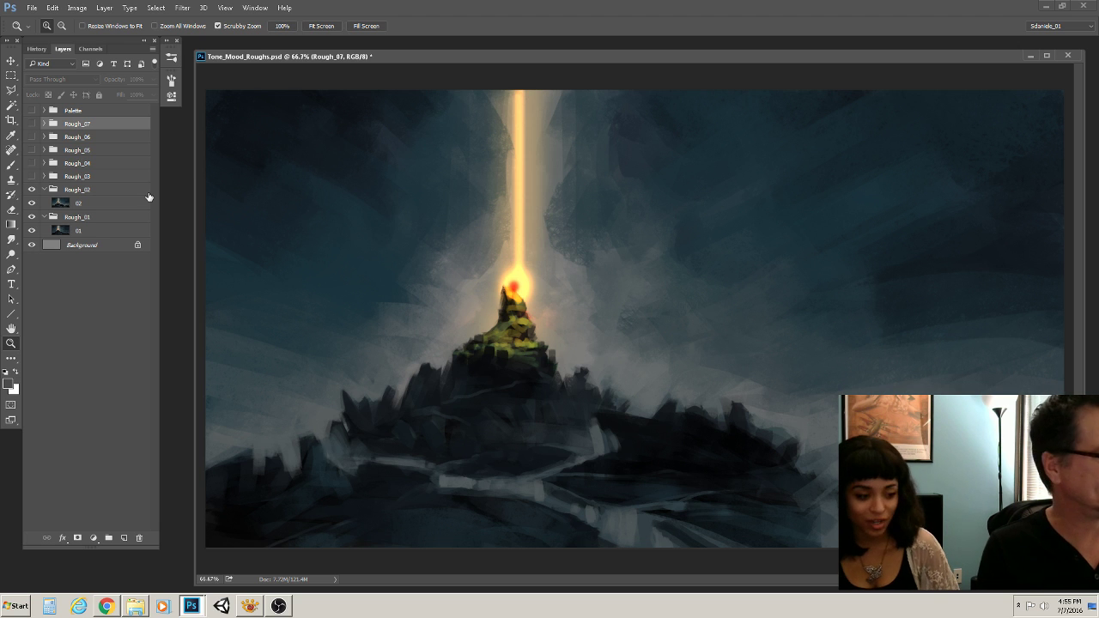
Show and expand the Rough_03 and Rough_04 groups, selecting the painting layer inside each
left_click(31, 176)
left_click(43, 176)
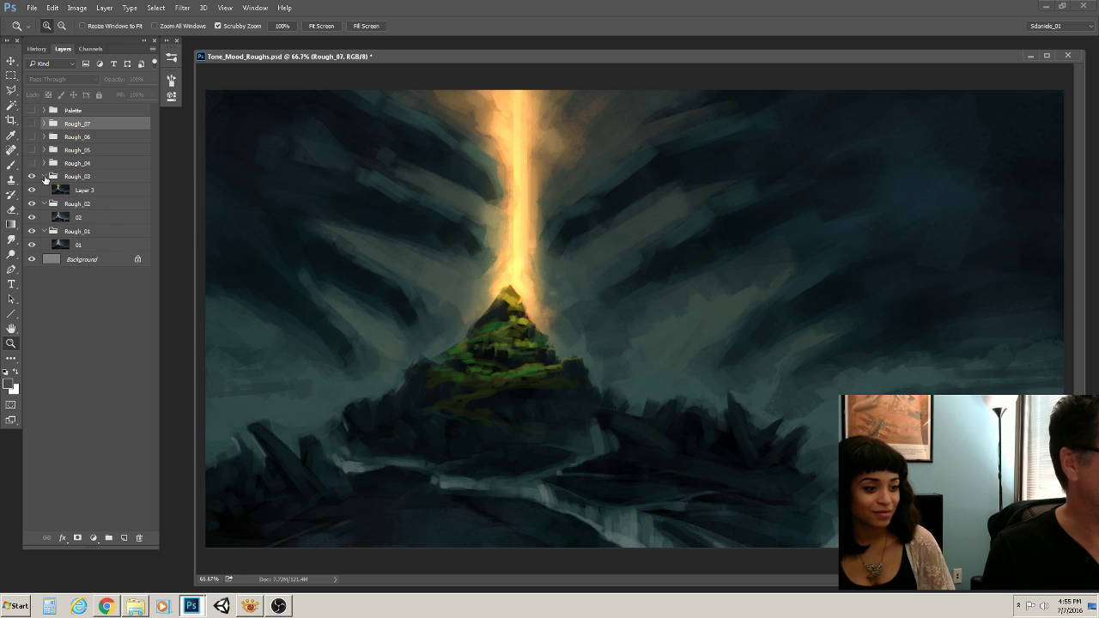
left_click(112, 191)
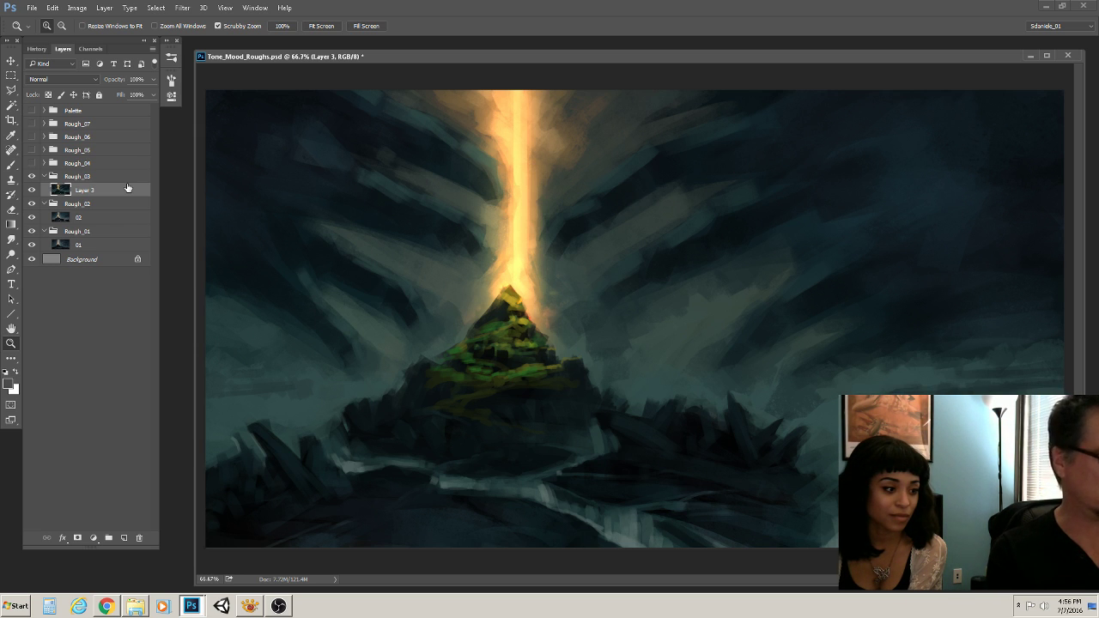
left_click(32, 163)
left_click(44, 163)
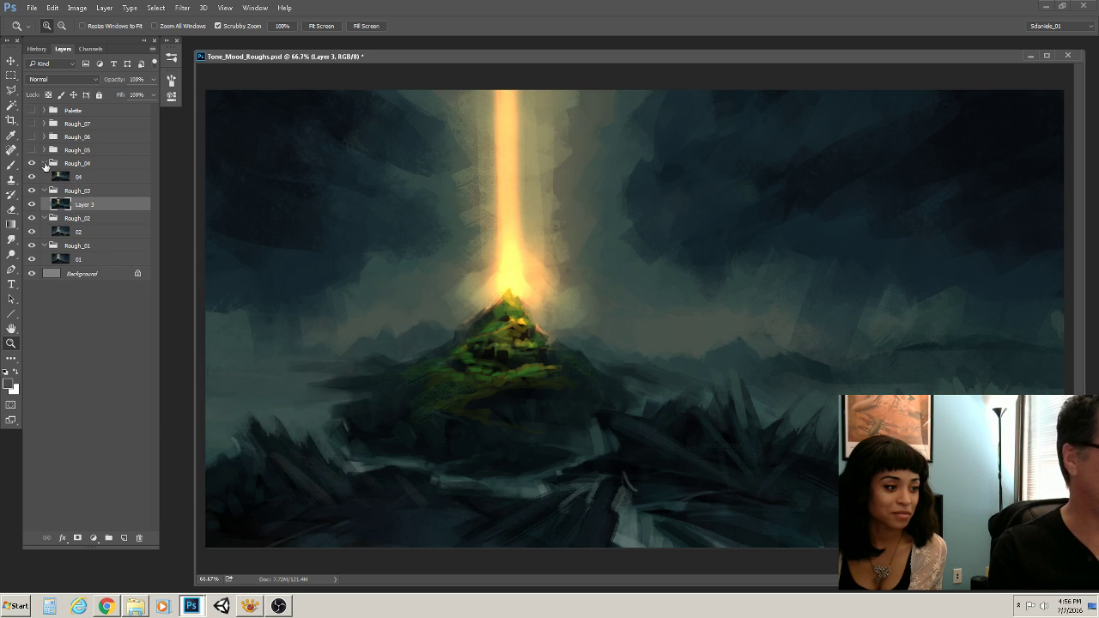
left_click(100, 183)
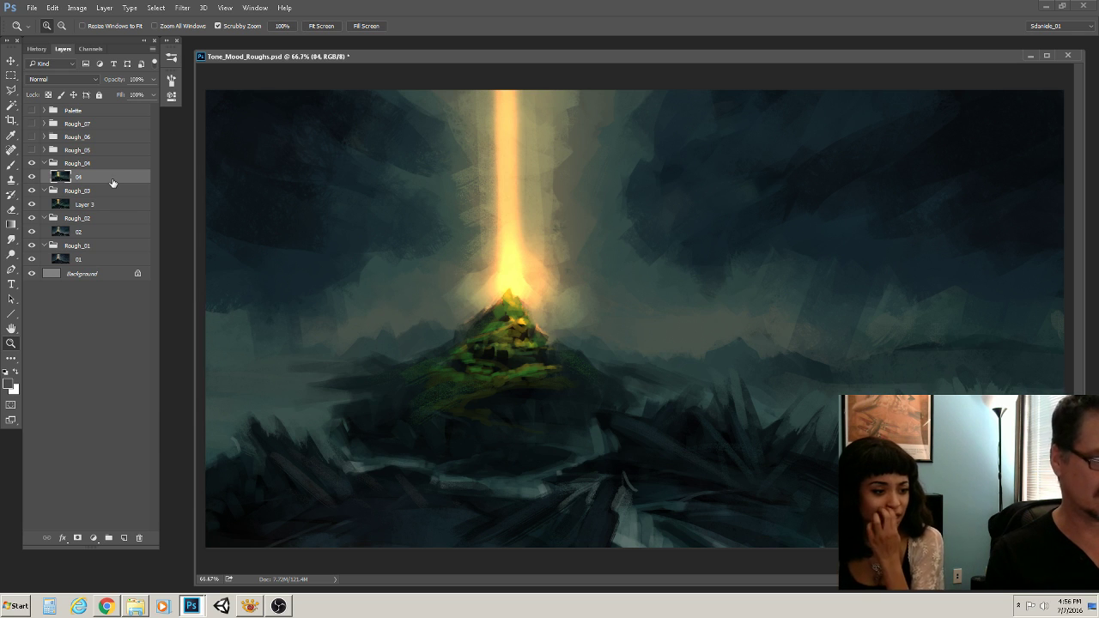
Show and expand the Rough_05 group, select layer 05, and compare the painting without and with the 05a foreground layer
left_click(31, 150)
left_click(44, 150)
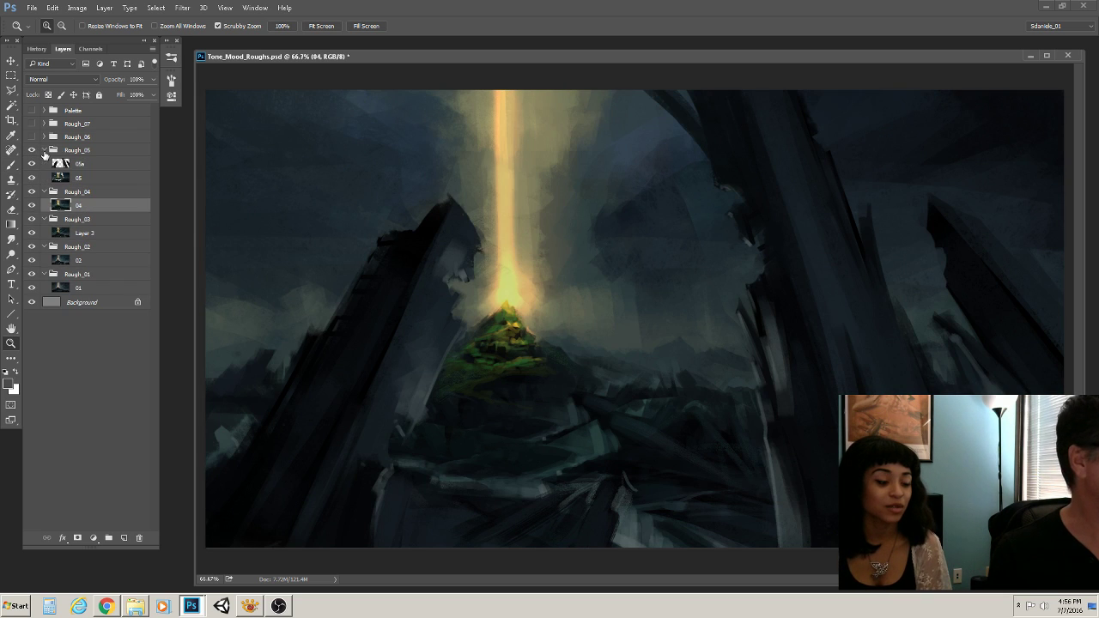
left_click(113, 181)
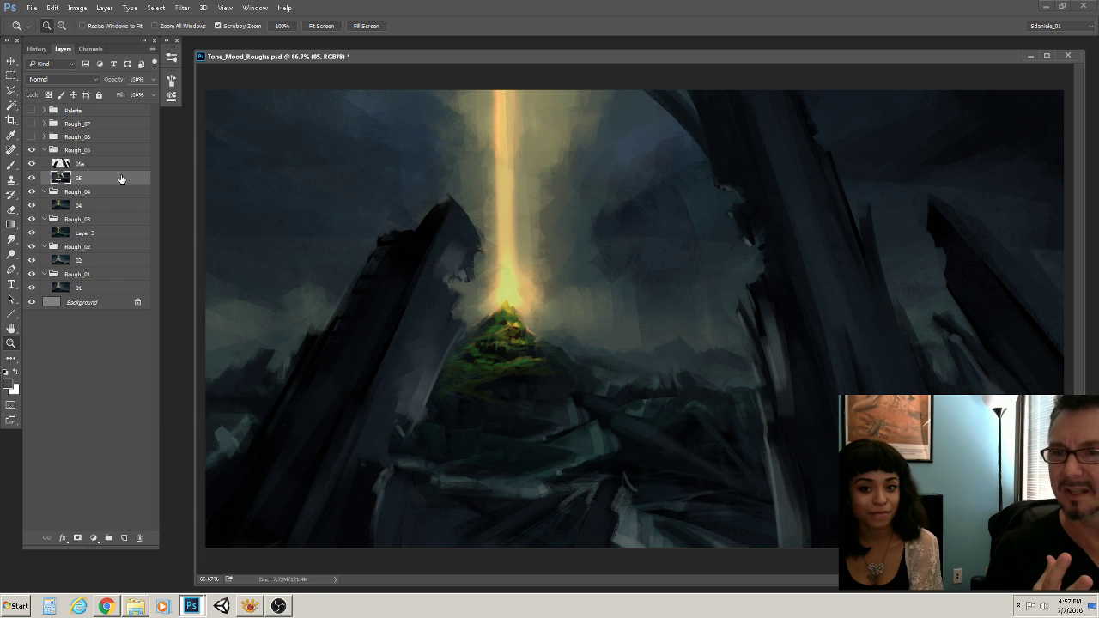
left_click(34, 165)
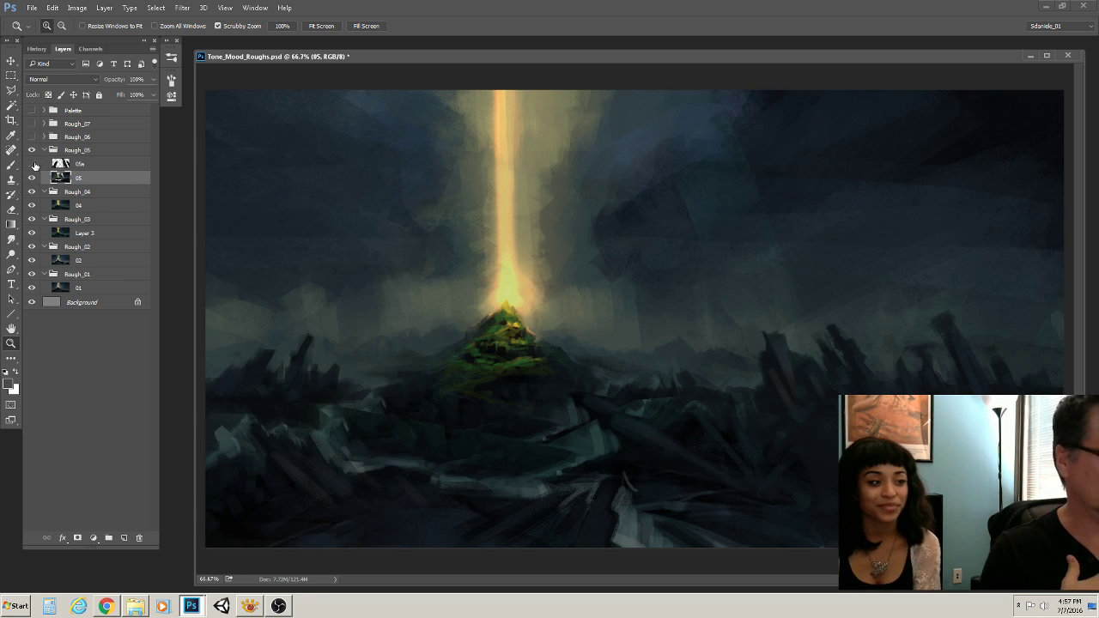
left_click(34, 165)
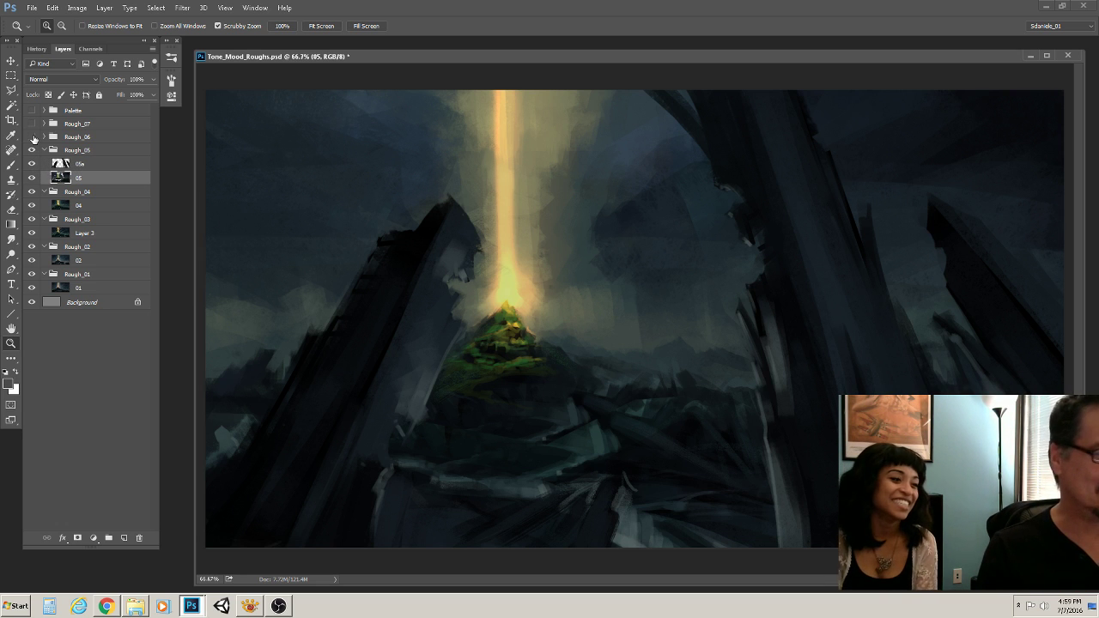
Show and expand the Rough_06 group, select its layer 06, and show and expand the Rough_07 group
left_click(31, 137)
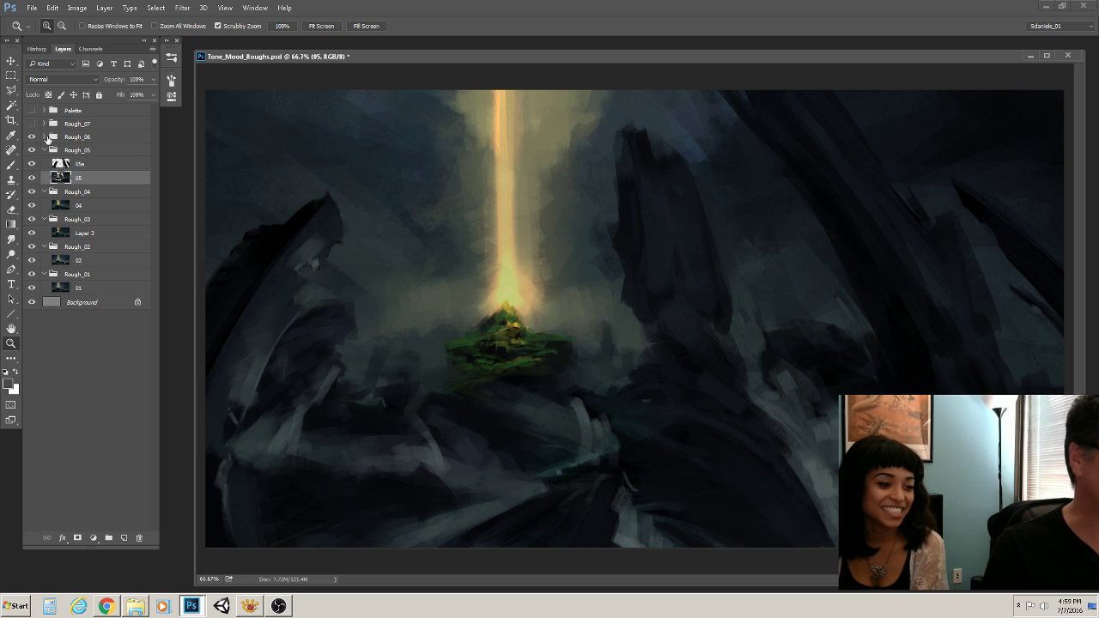
left_click(45, 136)
left_click(105, 149)
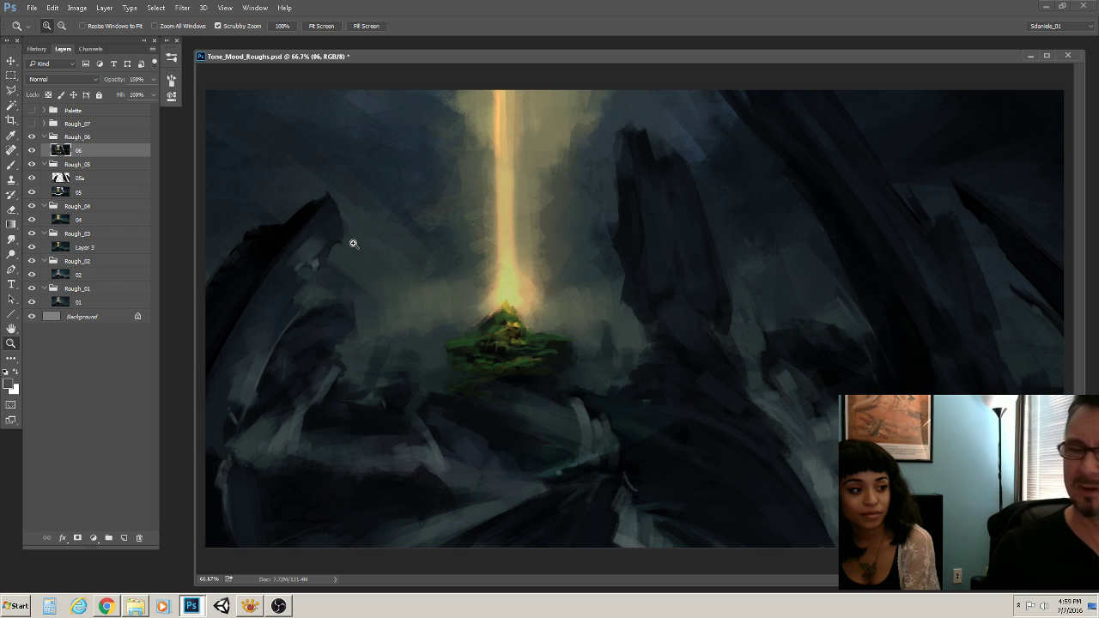
left_click(31, 124)
left_click(43, 123)
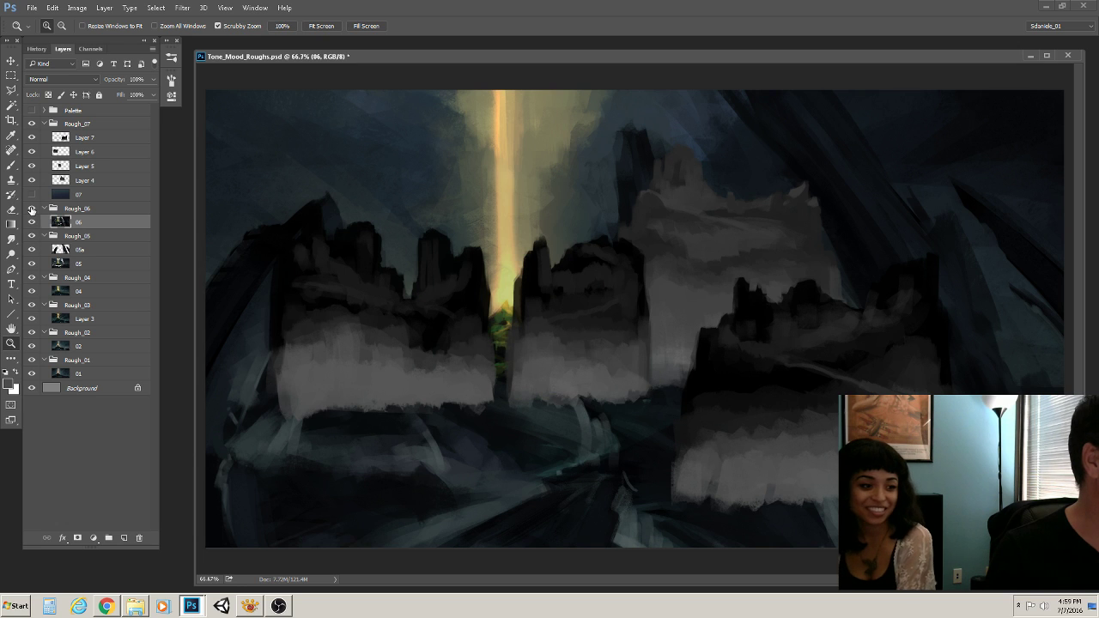
Collapse the Rough_06 through Rough_01 groups and hide all six, isolating the Rough_07 rock formations on the grey background
left_click(44, 208)
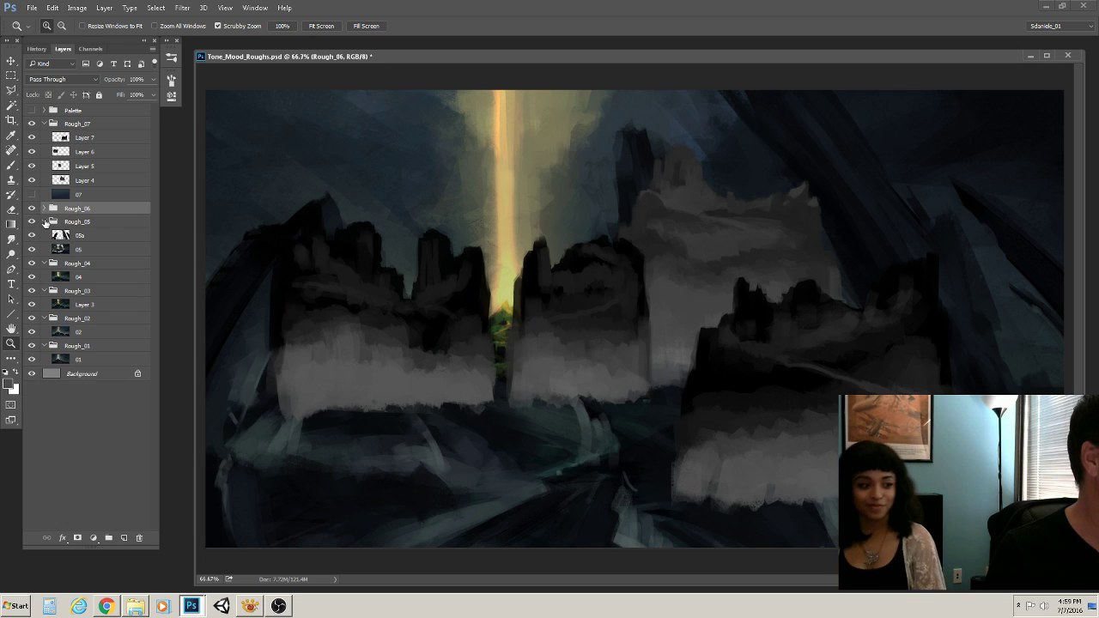
left_click(44, 222)
left_click(44, 234)
left_click(43, 248)
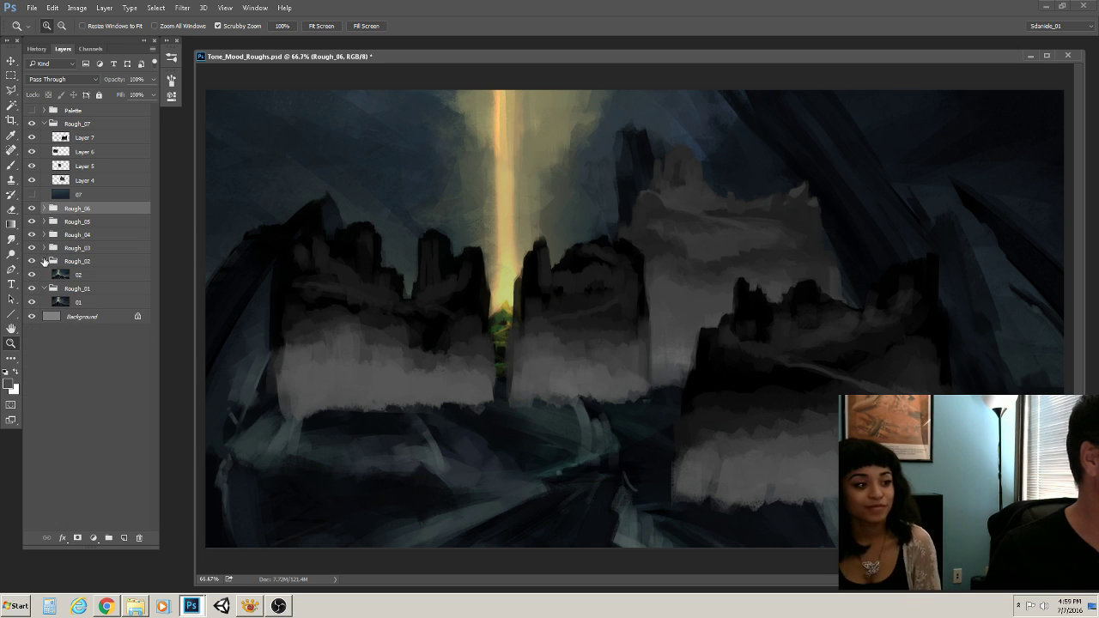
left_click(43, 261)
left_click(44, 274)
left_click_drag(32, 209, 34, 274)
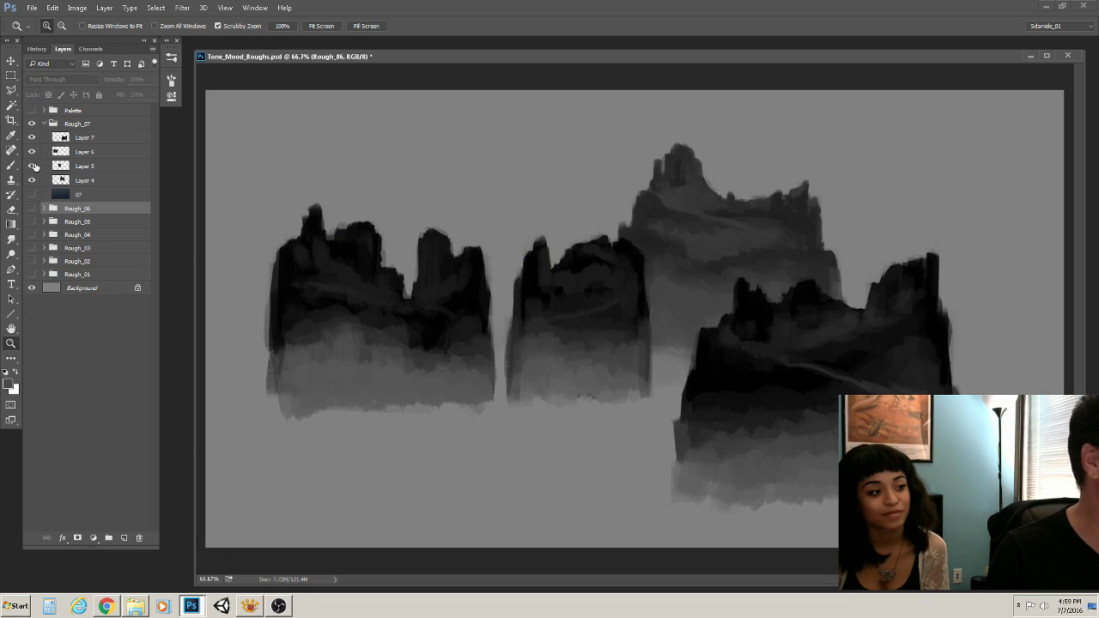
Hide Layers 5, 6 and 7 in the Rough_07 group, and view the rocky fortress reference ad78-1978.jpg in XnView before returning to Photoshop
left_click_drag(32, 165, 32, 137)
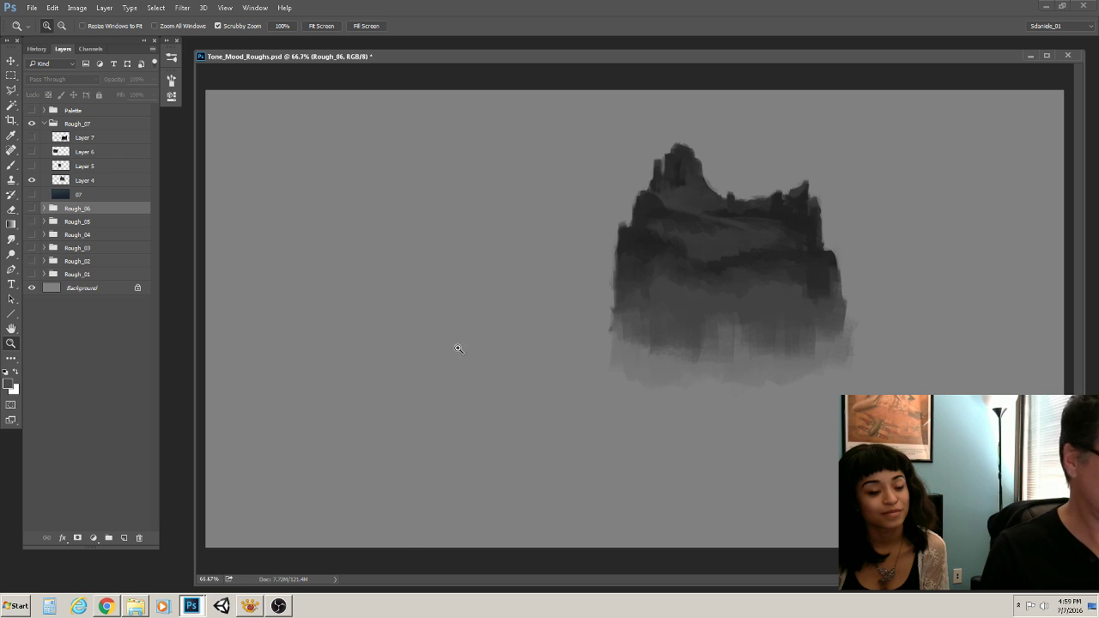
left_click(251, 607)
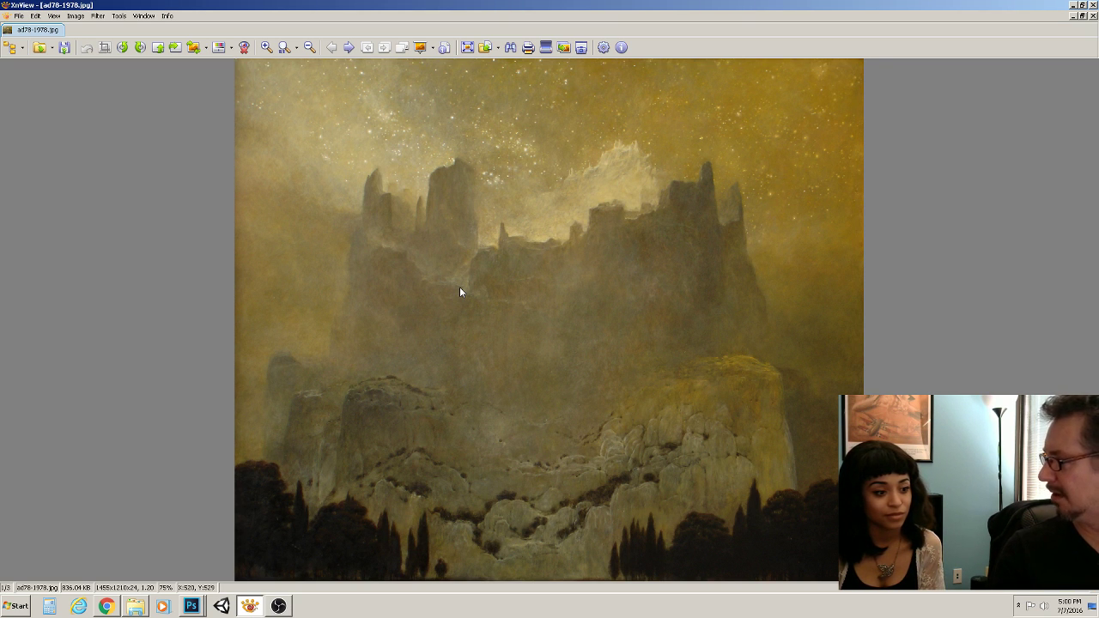
left_click(192, 606)
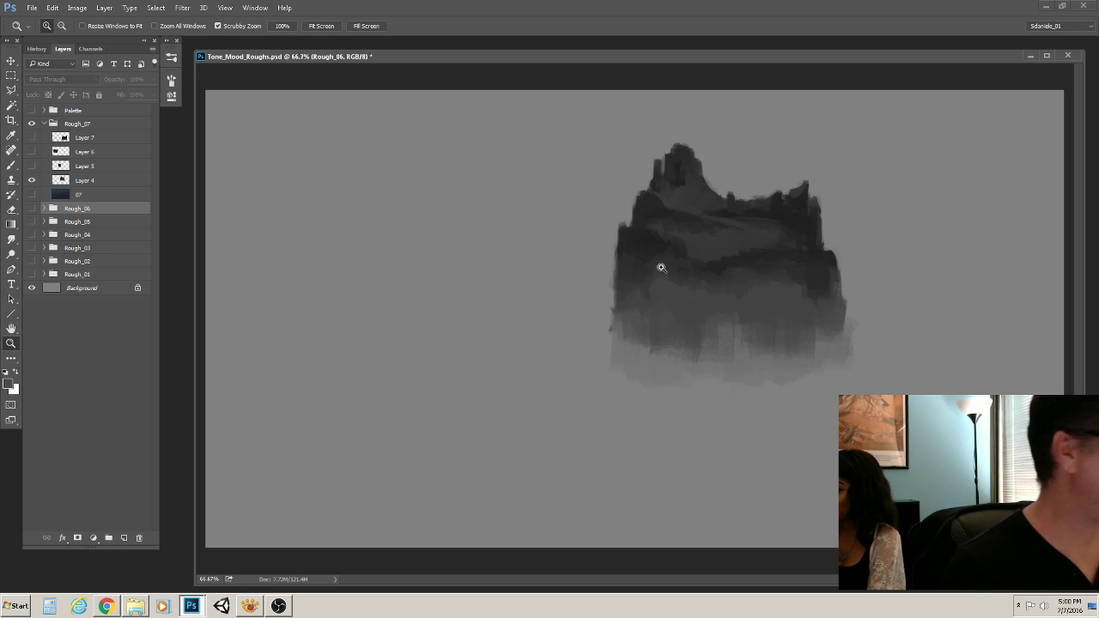
Move the Layer 4 rock formation down and to the left, placing it near the middle of the canvas
left_click(11, 61)
left_click(106, 181)
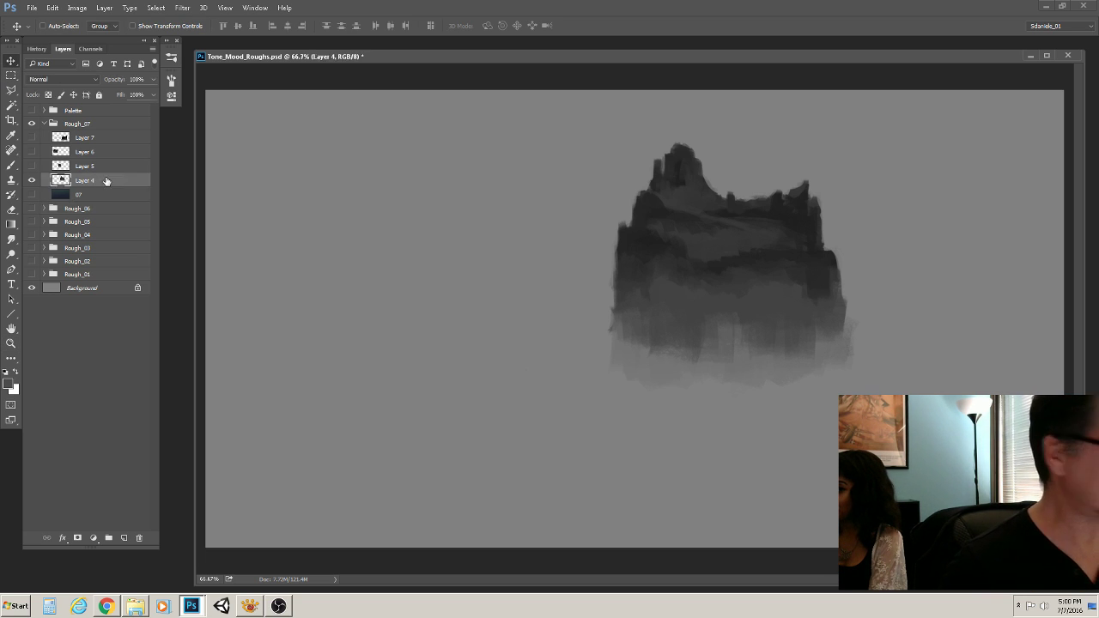
mouse_move(683, 268)
left_mouse_down()
mouse_move(585, 289)
mouse_move(603, 290)
mouse_move(559, 323)
mouse_move(571, 318)
left_mouse_up()
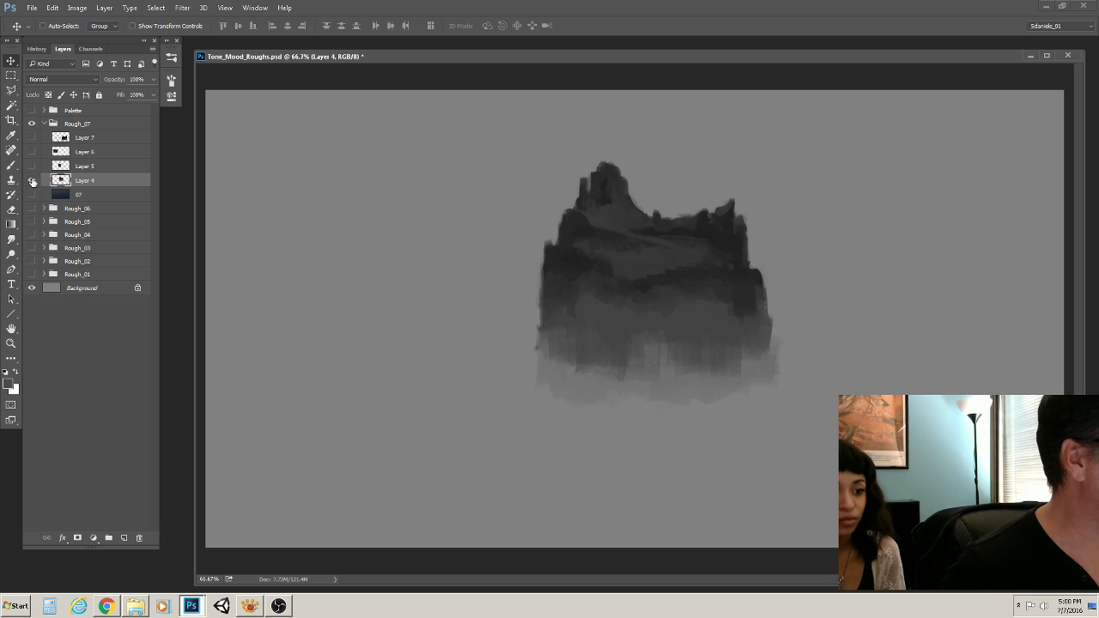
Show Layers 5 and 6, and place Layer 5's rock left of the central formation and Layer 6's rock to its right
left_click(32, 166)
left_click(68, 165)
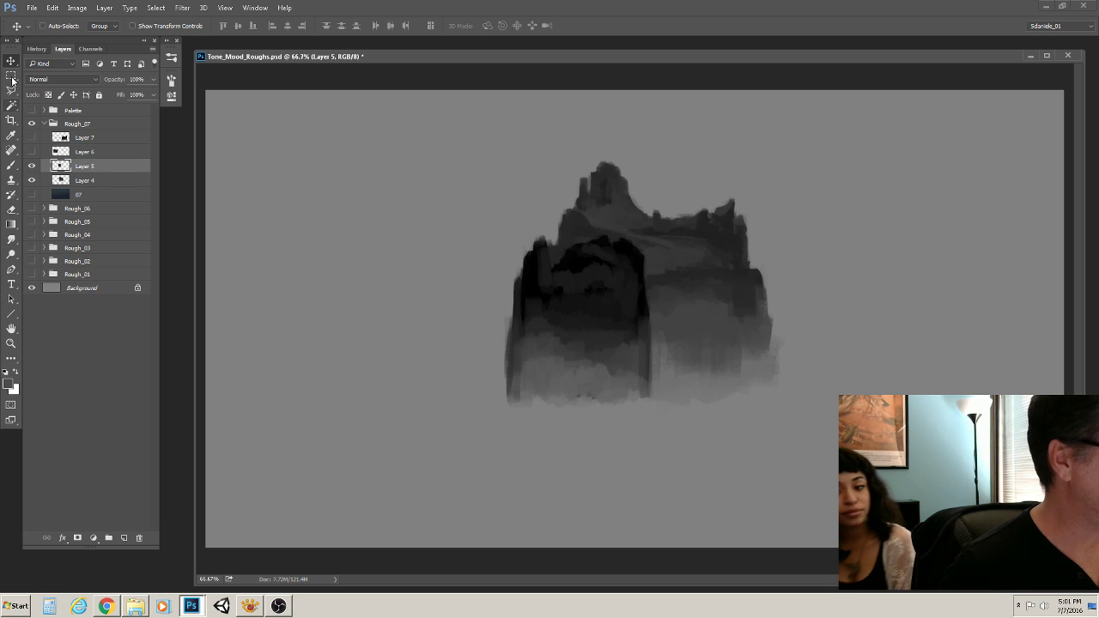
left_click_drag(508, 324, 866, 353)
left_click(32, 151)
left_click(88, 148)
Show Layer 7 and shift its large foreground rock slightly right, in front of the Layer 6 rock
left_click(31, 138)
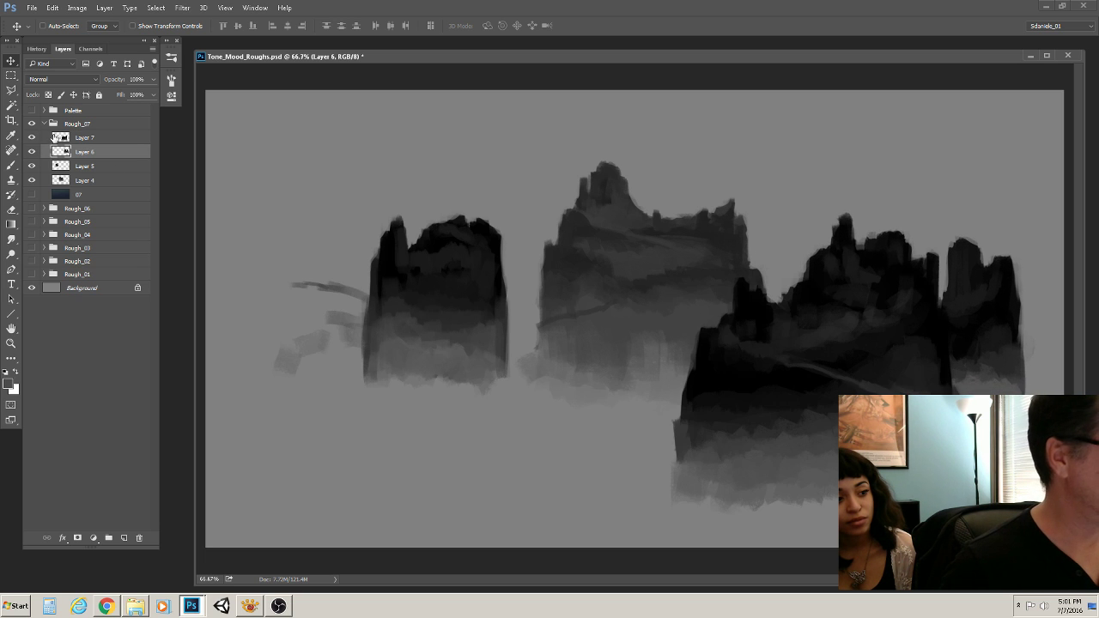
left_click(83, 138)
mouse_move(726, 458)
left_mouse_down()
mouse_move(639, 329)
mouse_move(760, 452)
mouse_move(789, 467)
mouse_move(790, 447)
left_mouse_up()
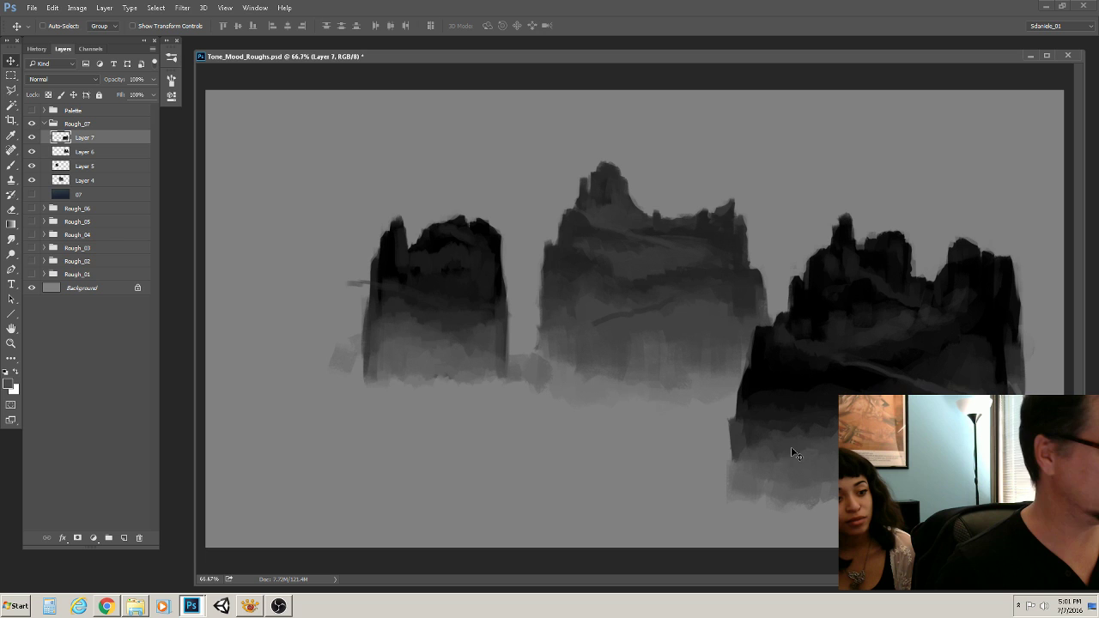
left_click(11, 75)
mouse_move(252, 174)
left_mouse_down()
mouse_move(612, 404)
mouse_move(705, 439)
left_mouse_up()
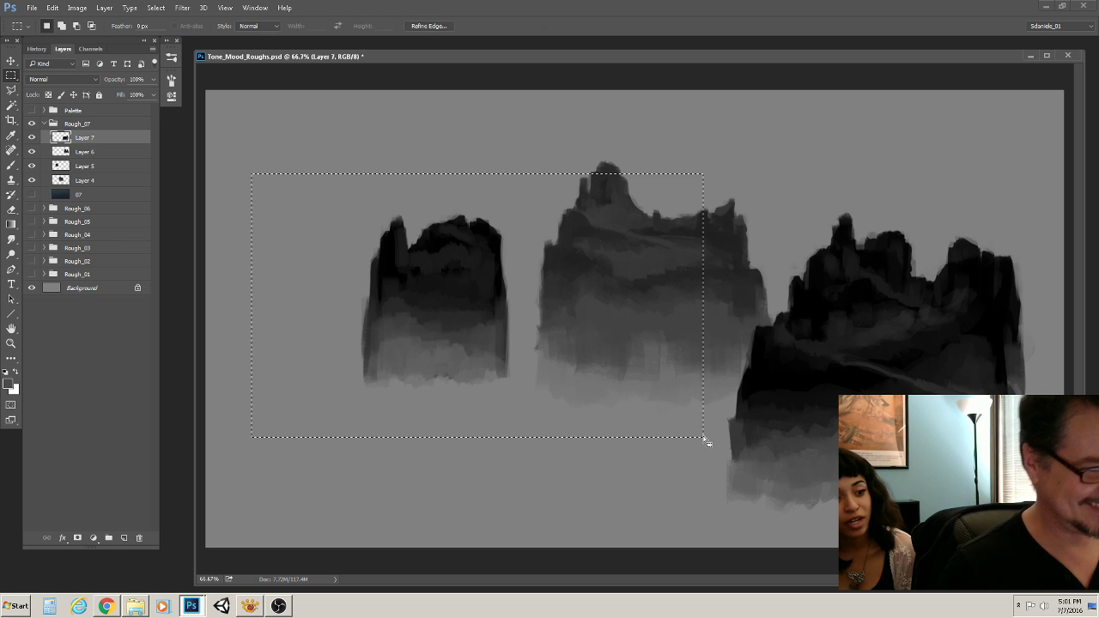
left_click(704, 438)
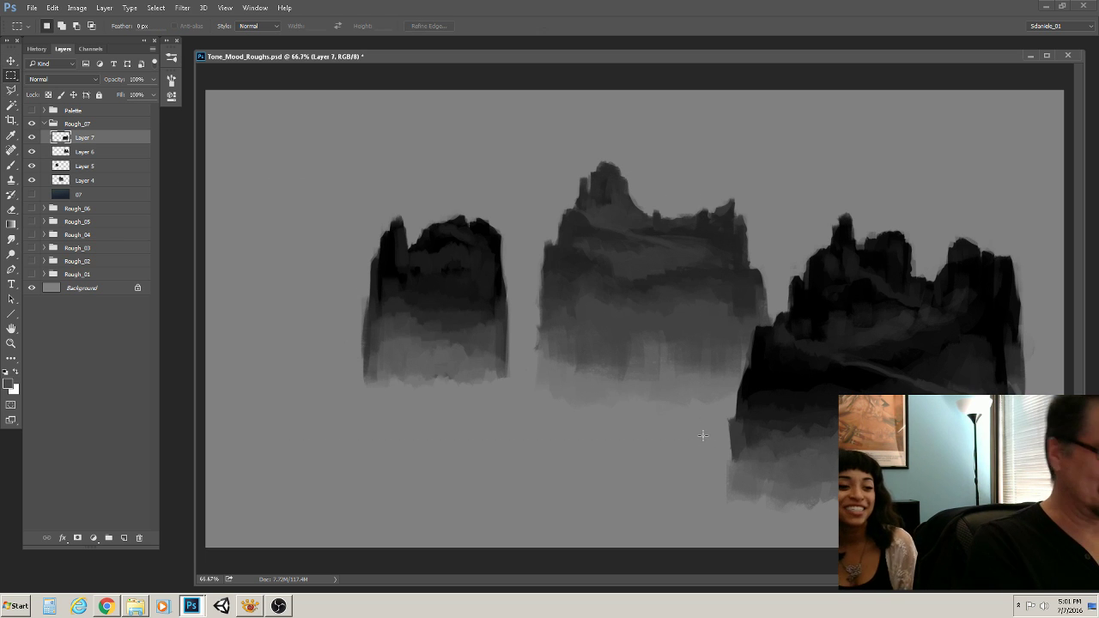
Move the Layer 7 foreground rock up and left so it overlaps the central formation
key("v")
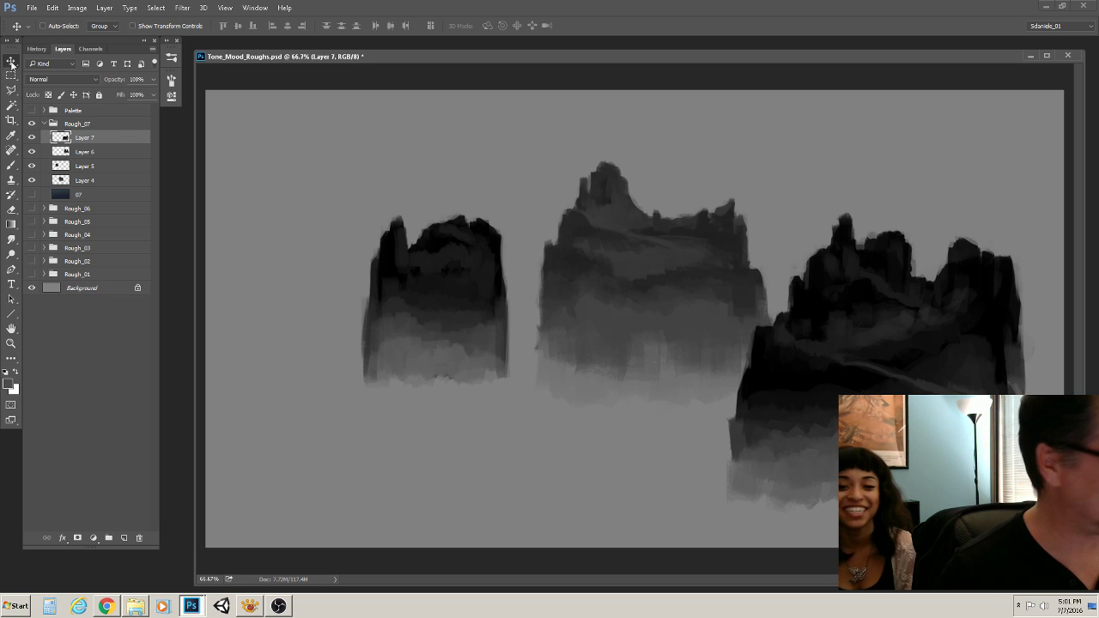
left_click_drag(755, 434, 637, 399)
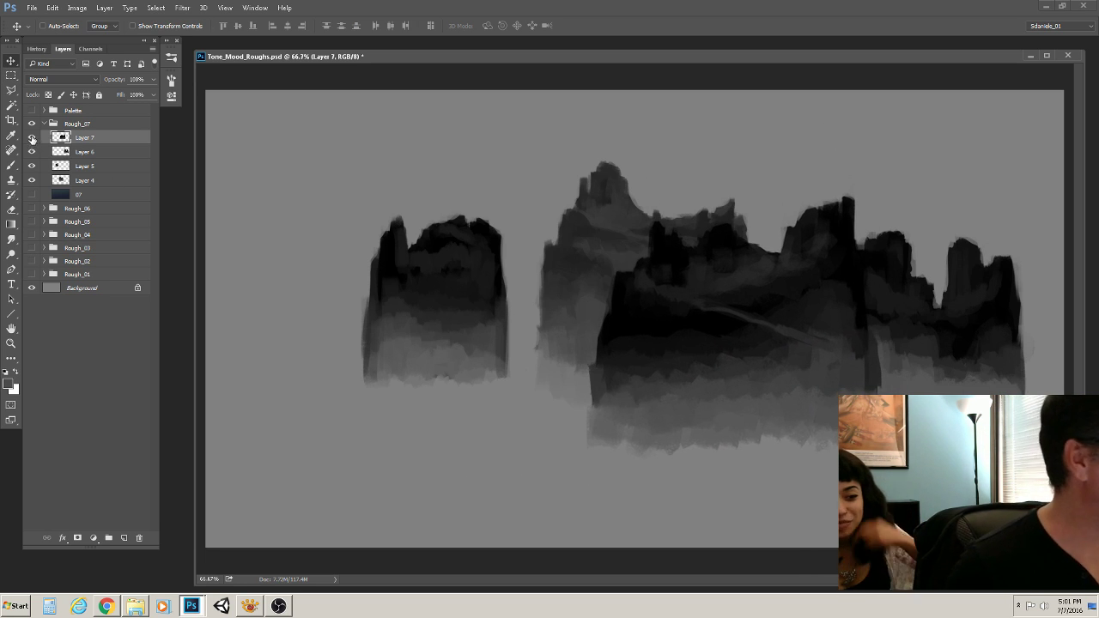
Hide Layers 5, 6 and 7, and add a new layer directly above Layer 4
left_click_drag(32, 137, 32, 165)
left_click(94, 177)
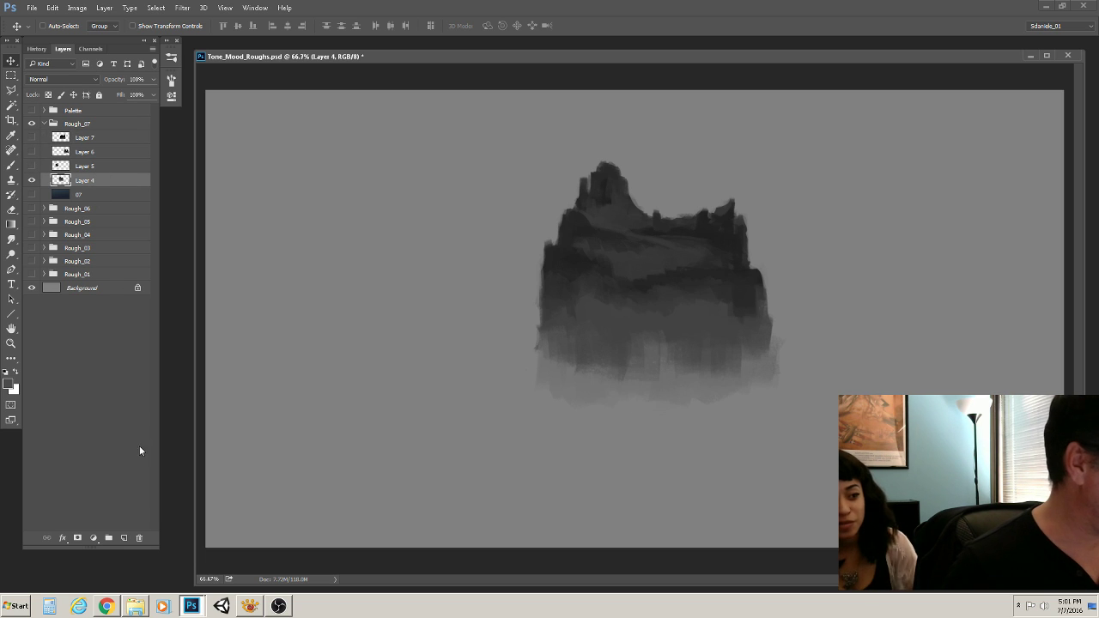
left_click(123, 537)
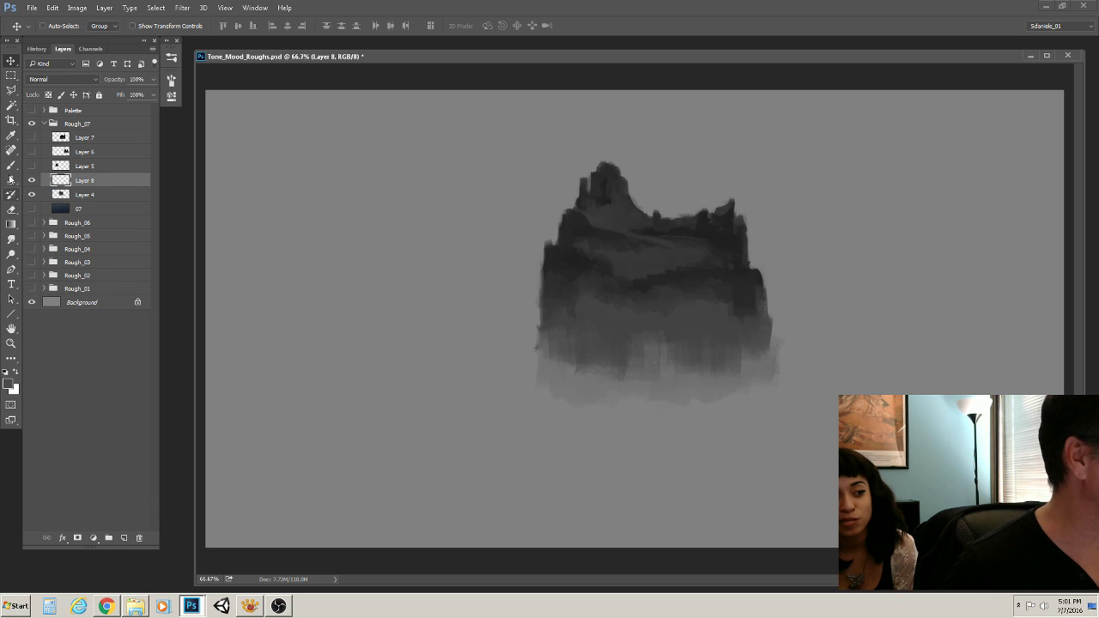
Reset the brush colour to black and paint a short vertical block left of the central formation
left_click(11, 164)
left_click(6, 372)
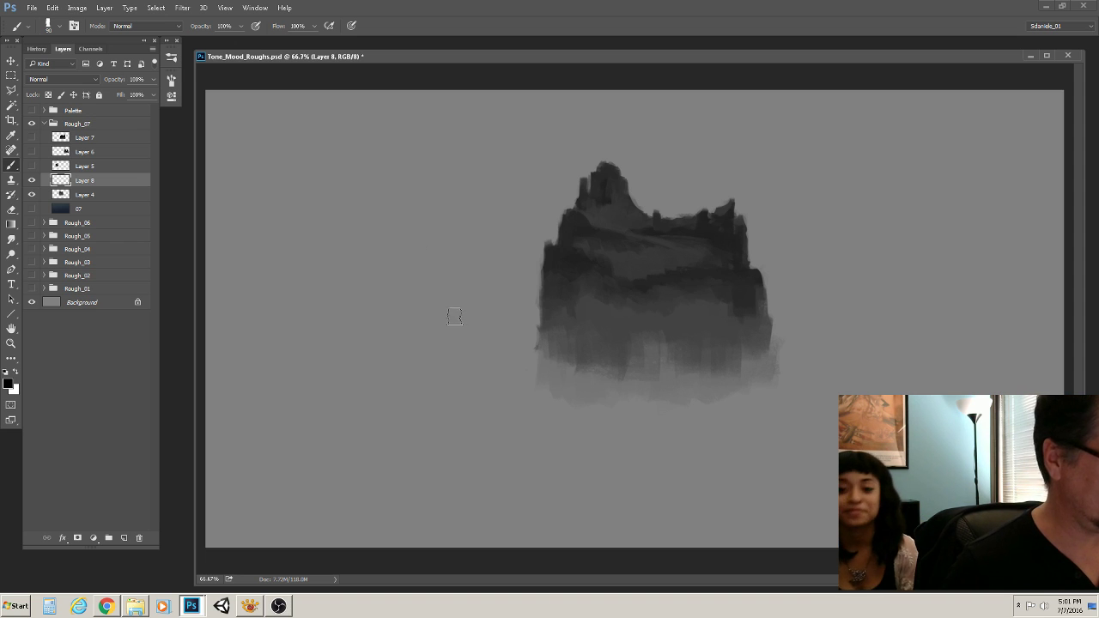
mouse_move(447, 265)
left_mouse_down()
mouse_move(446, 316)
mouse_move(448, 267)
left_mouse_up()
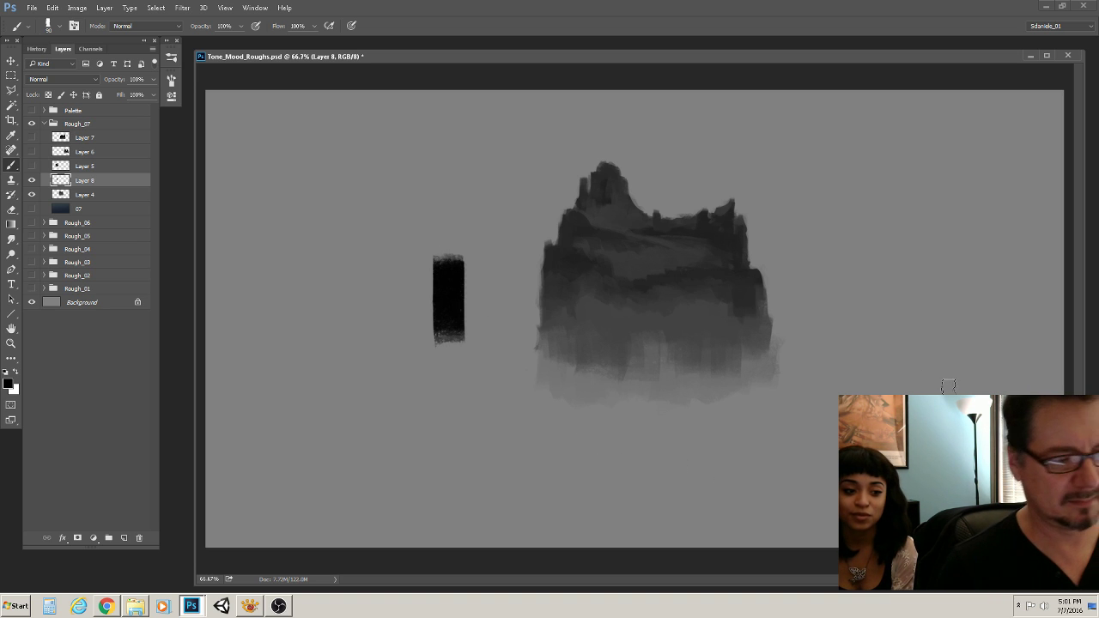
mouse_move(948, 386)
left_mouse_down()
mouse_move(895, 298)
mouse_move(883, 377)
mouse_move(864, 385)
mouse_move(816, 459)
mouse_move(925, 376)
left_mouse_up()
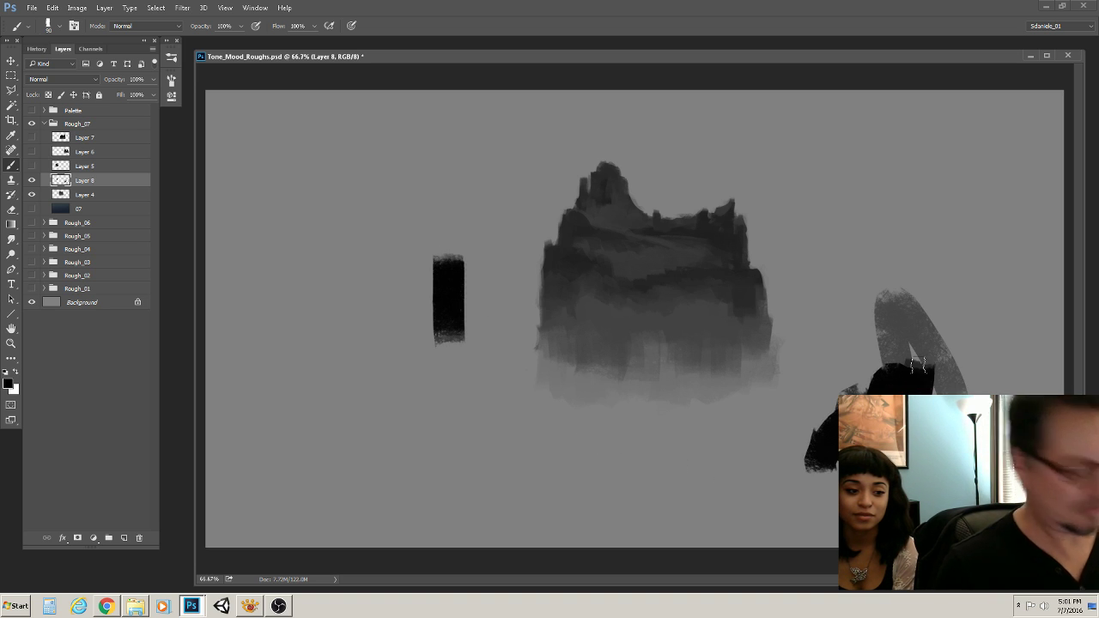
key("ctrl+alt+z")
key("ctrl+alt+z")
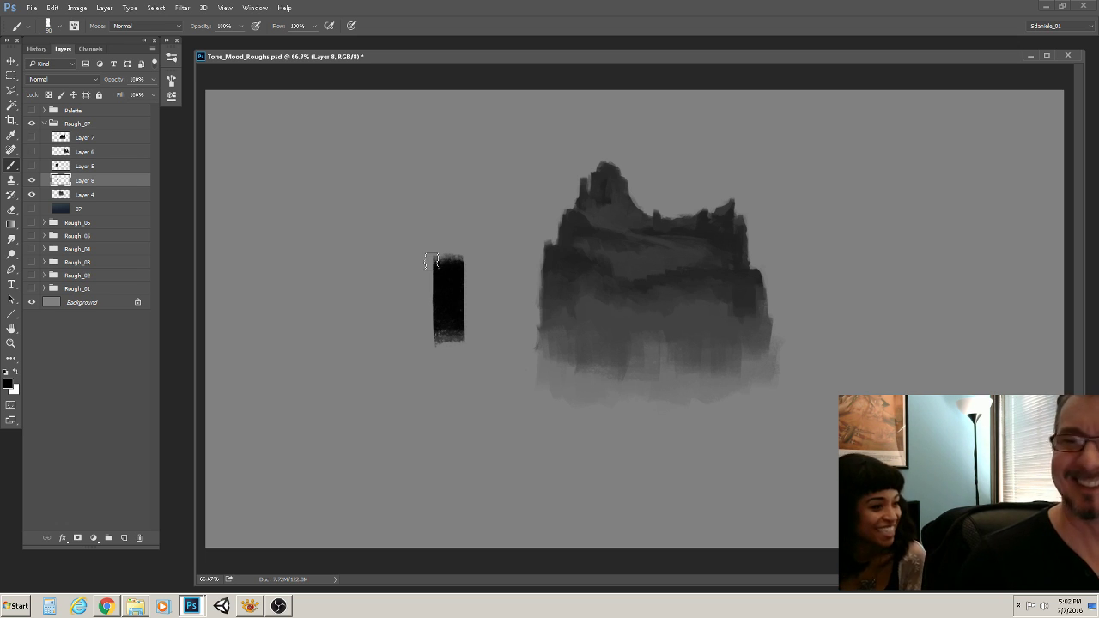
Build the block into a wide black rock silhouette with two tower groups, and erase its tops and sides into rugged edges
mouse_move(429, 252)
left_mouse_down()
mouse_move(417, 338)
mouse_move(410, 268)
mouse_move(382, 302)
mouse_move(342, 269)
mouse_move(342, 312)
mouse_move(432, 296)
mouse_move(450, 324)
mouse_move(476, 301)
mouse_move(487, 340)
mouse_move(344, 325)
mouse_move(431, 319)
mouse_move(393, 348)
mouse_move(405, 345)
mouse_move(367, 345)
mouse_move(349, 320)
mouse_move(332, 336)
mouse_move(332, 288)
mouse_move(489, 366)
mouse_move(335, 351)
mouse_move(490, 342)
mouse_move(485, 319)
mouse_move(482, 347)
mouse_move(333, 331)
mouse_move(325, 370)
mouse_move(317, 343)
mouse_move(326, 363)
mouse_move(445, 364)
mouse_move(347, 371)
left_mouse_up()
left_click(12, 209)
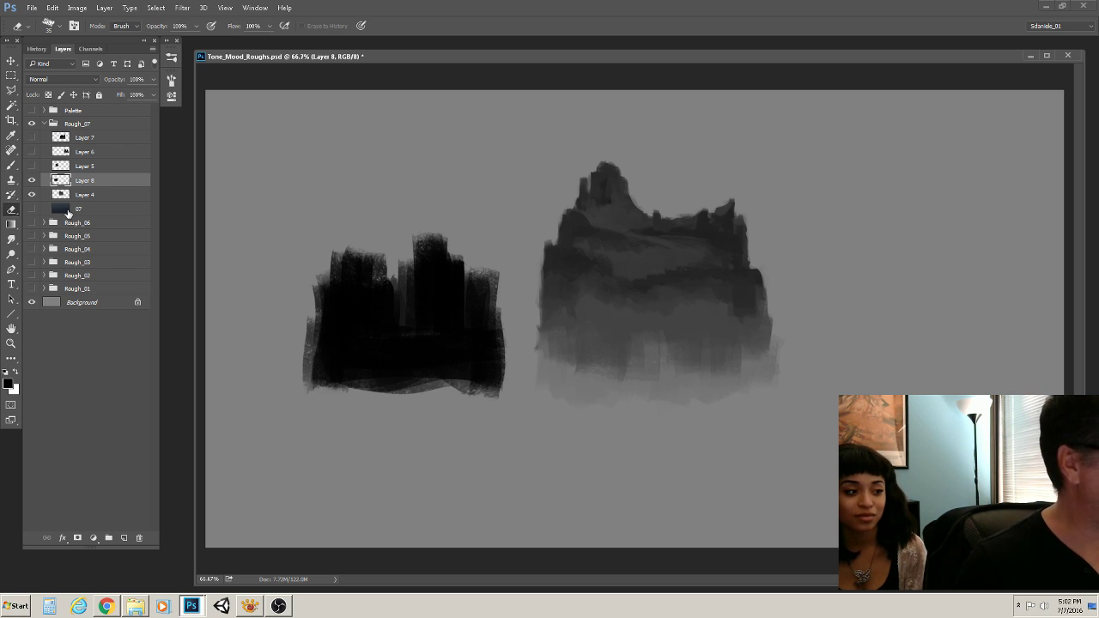
mouse_move(321, 268)
left_mouse_down()
mouse_move(303, 370)
mouse_move(352, 240)
mouse_move(378, 254)
mouse_move(365, 261)
mouse_move(390, 264)
mouse_move(385, 279)
mouse_move(403, 266)
mouse_move(412, 323)
mouse_move(421, 237)
mouse_move(415, 261)
mouse_move(412, 241)
mouse_move(410, 282)
mouse_move(416, 244)
mouse_move(399, 272)
mouse_move(407, 294)
mouse_move(400, 255)
mouse_move(415, 270)
mouse_move(427, 235)
mouse_move(412, 262)
mouse_move(427, 240)
mouse_move(456, 242)
mouse_move(424, 244)
mouse_move(483, 272)
left_mouse_up()
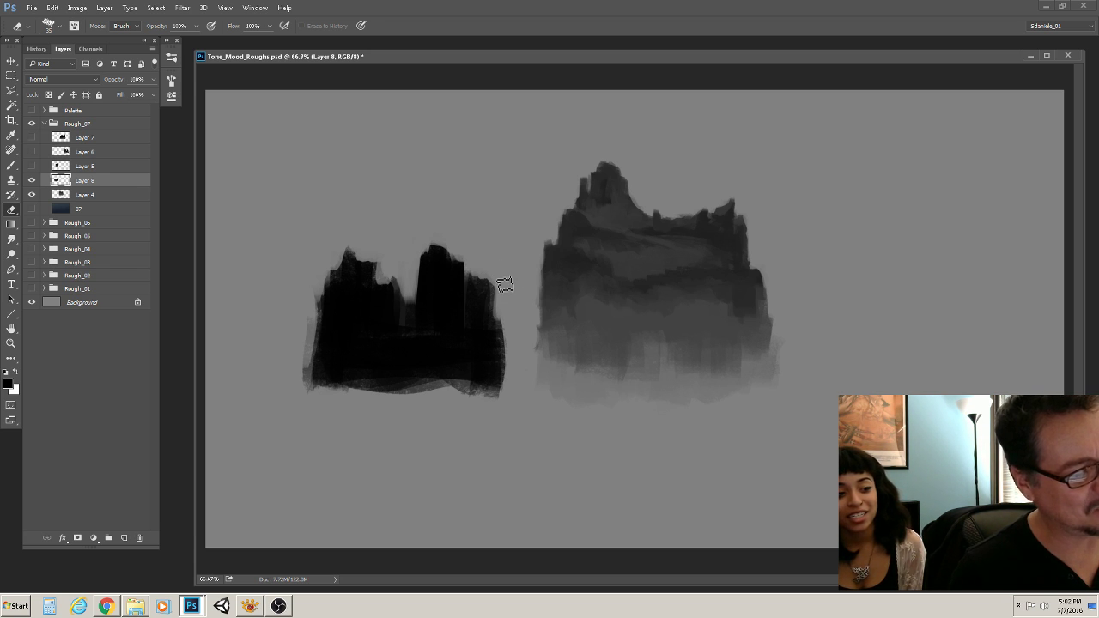
left_click_drag(507, 328, 505, 387)
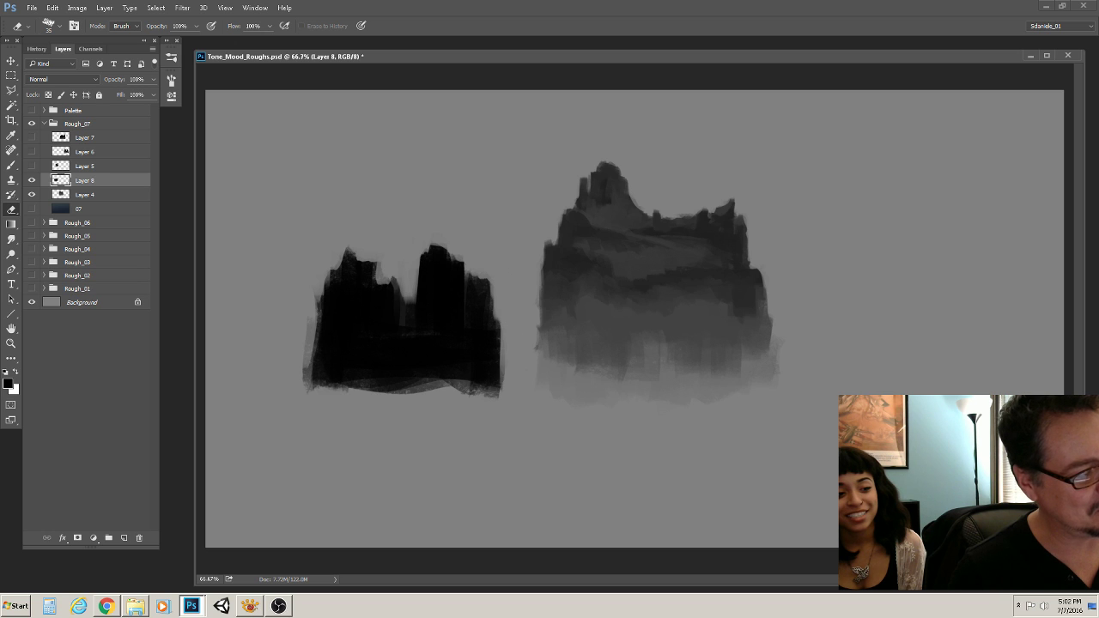
left_click_drag(510, 343, 498, 397)
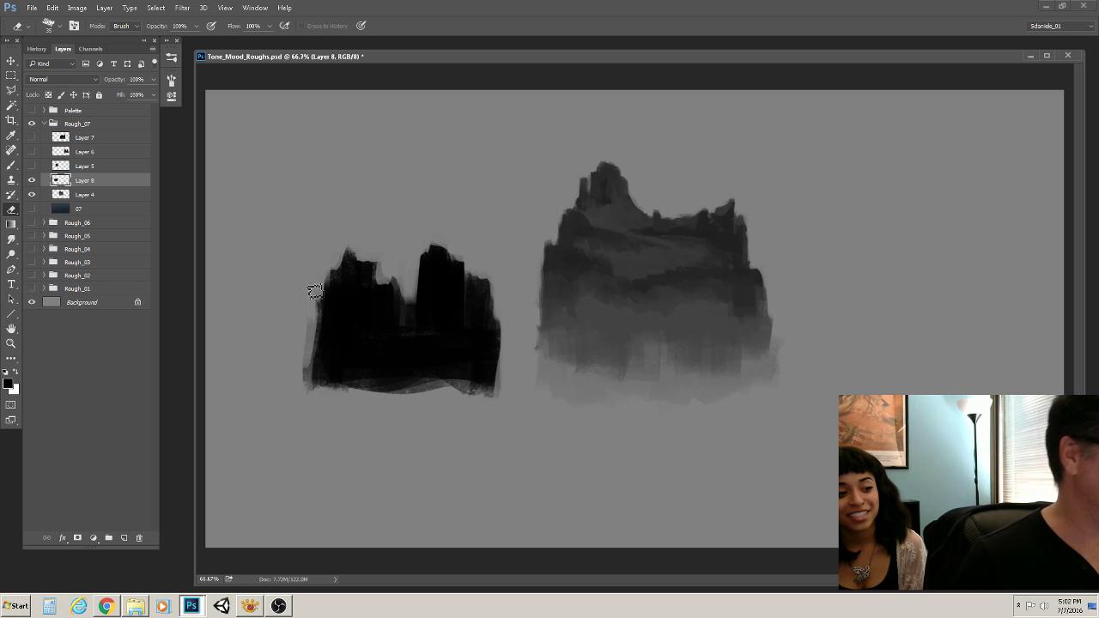
left_click_drag(313, 297, 306, 384)
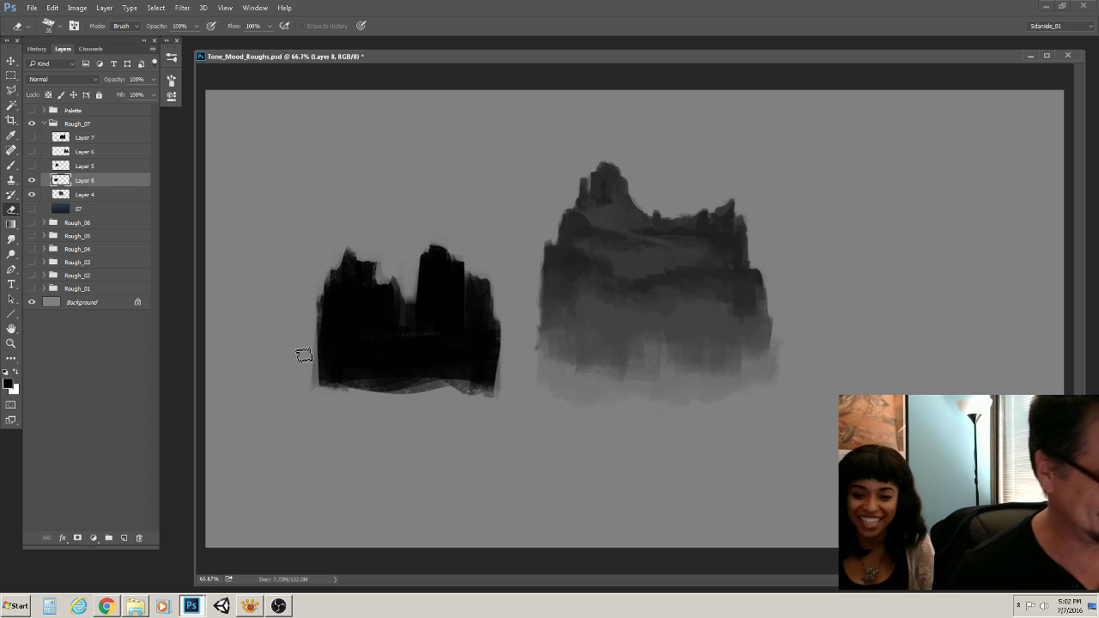
Refine the black rock's tower tops and the gap between them with a smaller brush, and extend its base with textured strokes
left_click(11, 165)
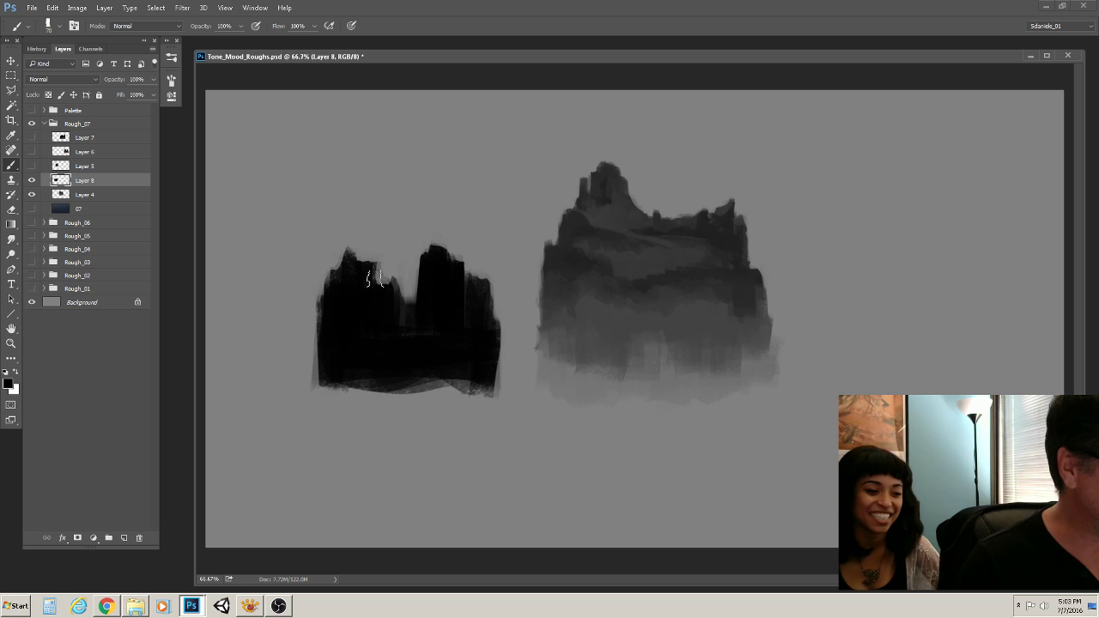
key("bracketleft")
key("bracketleft")
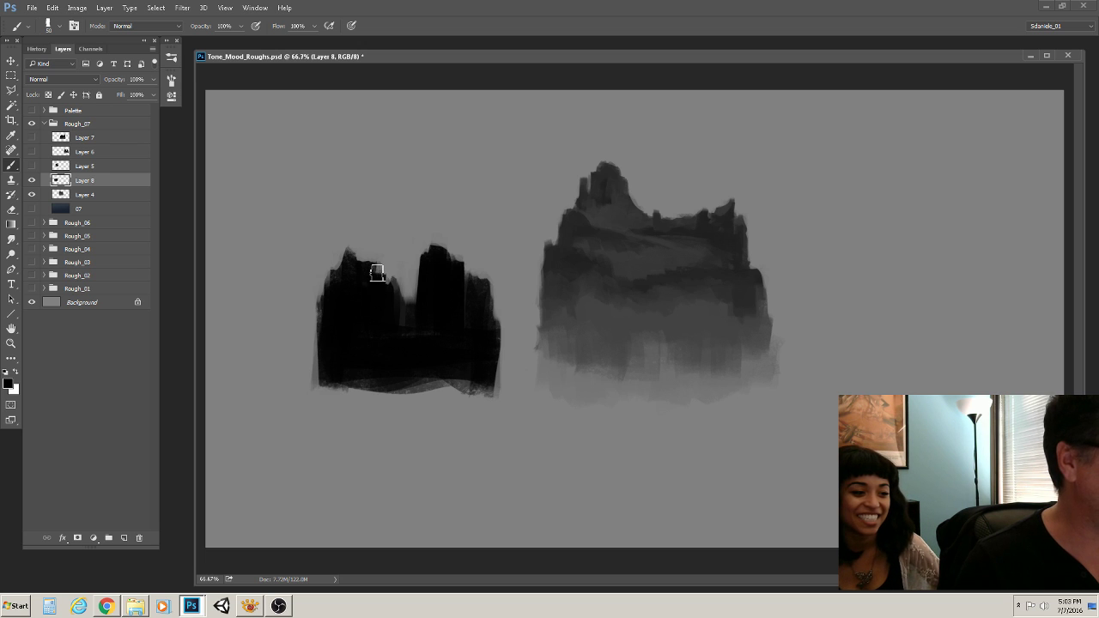
key("bracketleft")
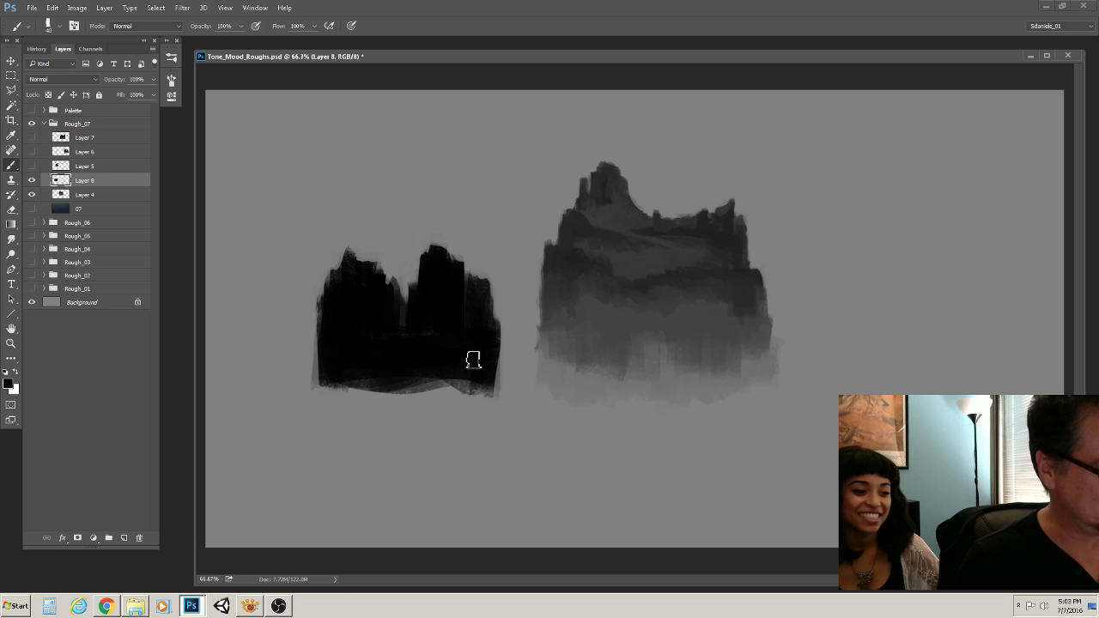
mouse_move(495, 341)
left_mouse_down()
mouse_move(496, 384)
mouse_move(490, 346)
mouse_move(486, 382)
mouse_move(327, 373)
mouse_move(331, 393)
mouse_move(480, 381)
mouse_move(386, 386)
left_mouse_up()
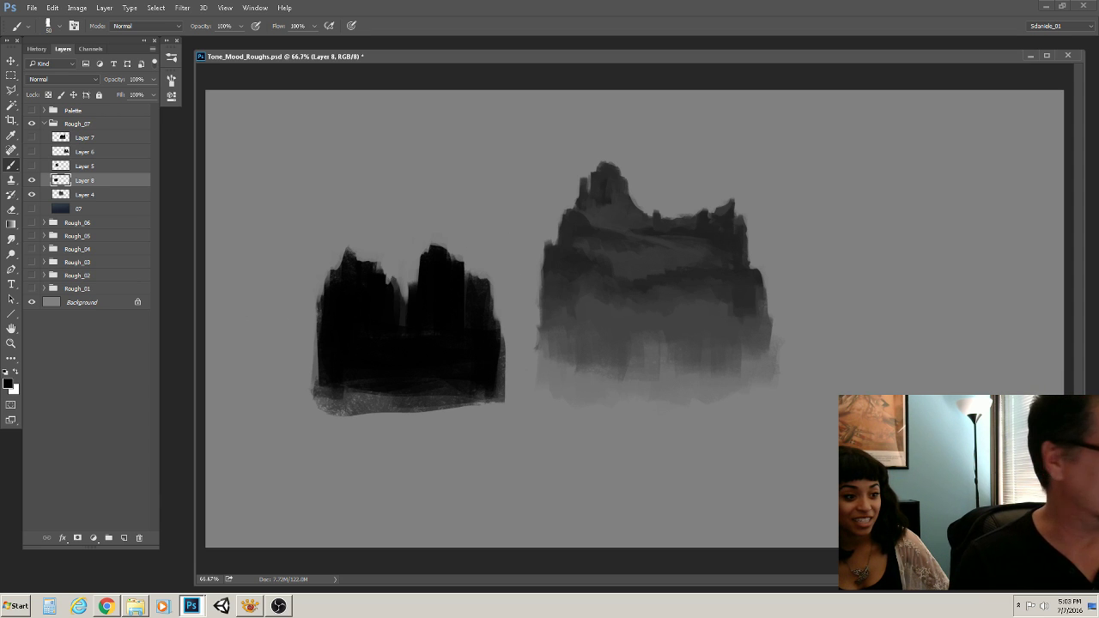
Show Layer 6 as a tonal guide, and paint dark grey planes and black shadow shapes onto the new rock on Layer 8
left_click(31, 153)
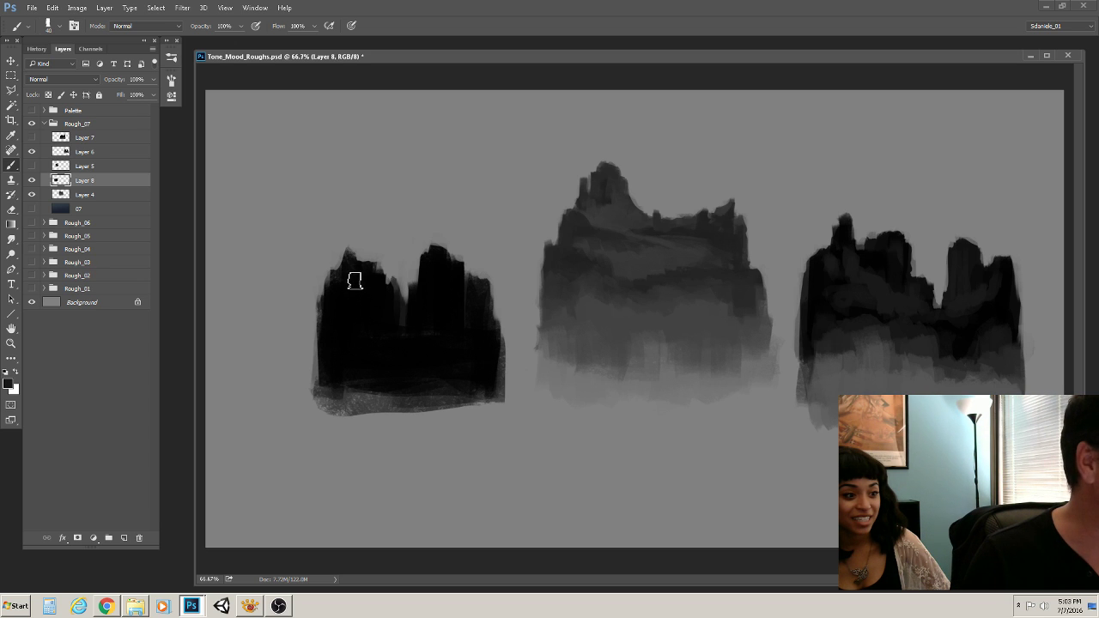
mouse_move(355, 281)
left_mouse_down()
mouse_move(370, 289)
mouse_move(370, 314)
mouse_move(404, 327)
mouse_move(467, 312)
mouse_move(471, 291)
mouse_move(448, 316)
mouse_move(420, 299)
left_mouse_up()
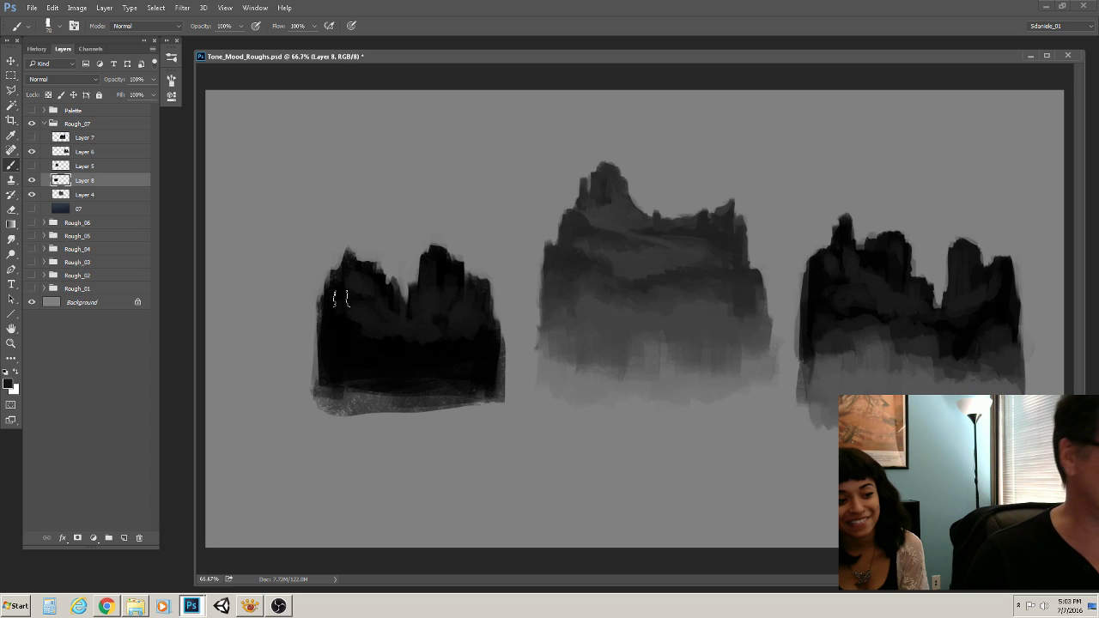
mouse_move(338, 354)
left_mouse_down()
mouse_move(393, 355)
mouse_move(467, 387)
mouse_move(473, 338)
mouse_move(477, 414)
mouse_move(368, 372)
mouse_move(332, 381)
mouse_move(331, 352)
left_mouse_up()
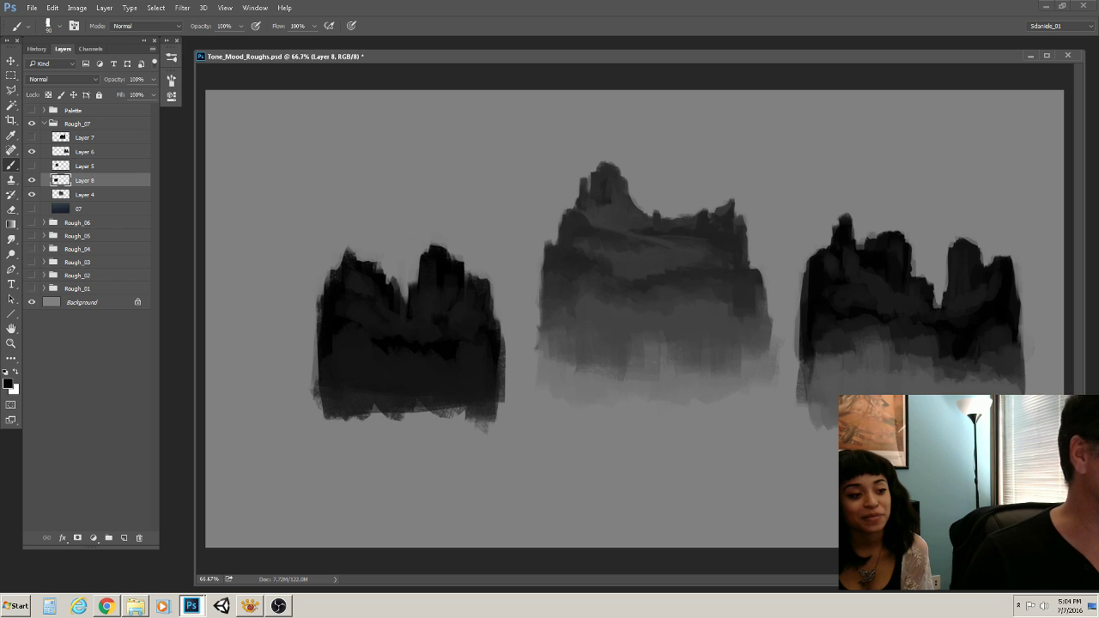
key("bracketleft")
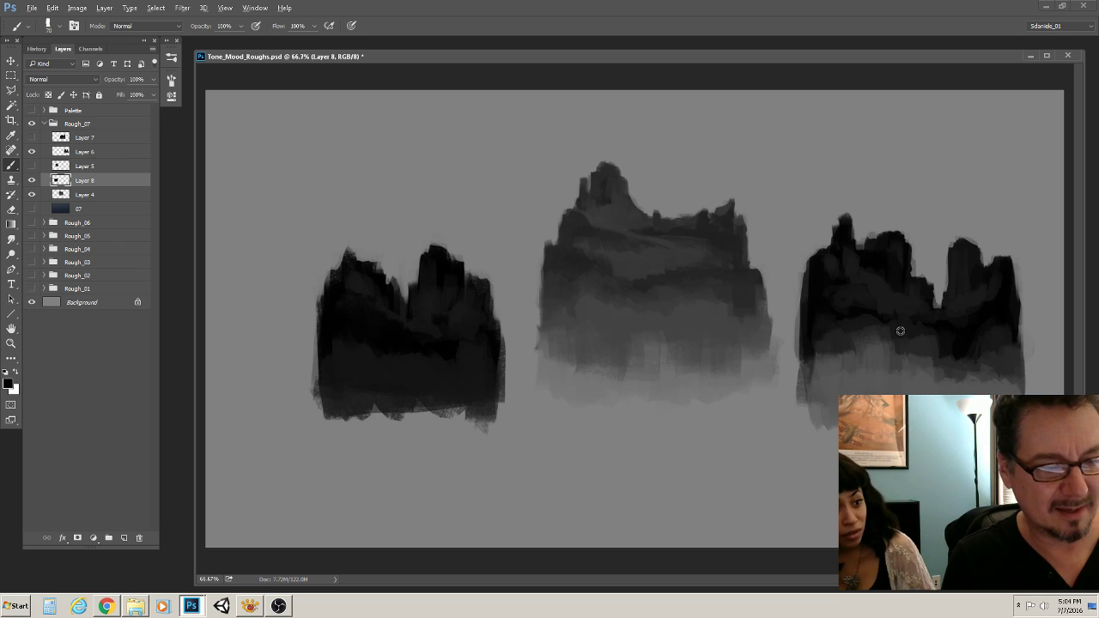
Paint progressively lighter greys across the new rock's lower half to fade its base into mist, and lighten patches among the towers
key("]")
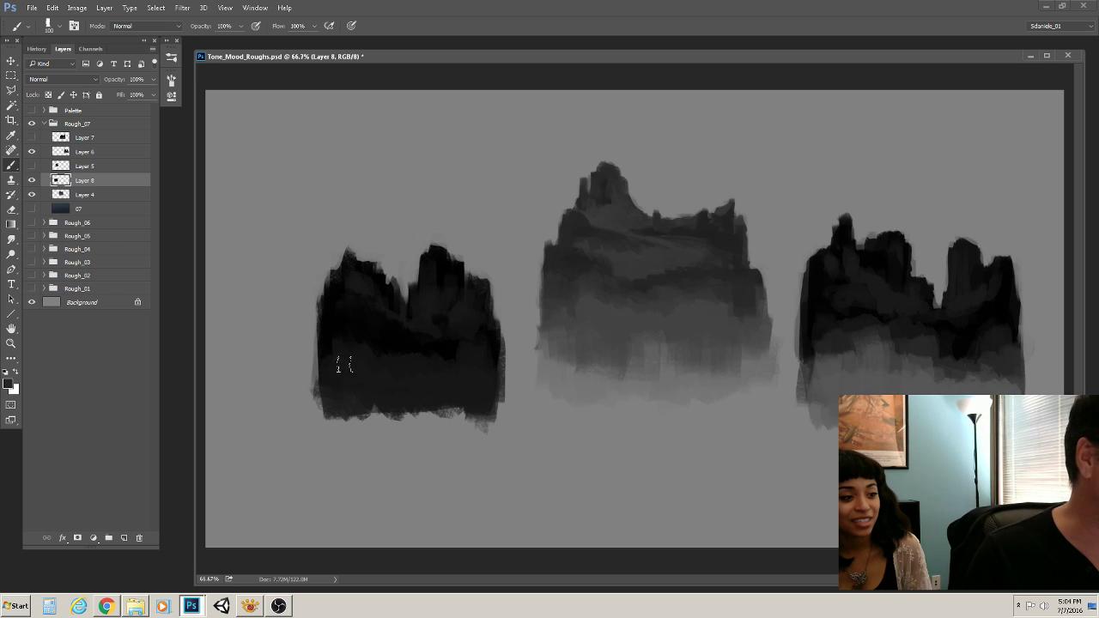
mouse_move(343, 365)
left_mouse_down()
mouse_move(424, 393)
mouse_move(467, 391)
mouse_move(496, 425)
mouse_move(503, 378)
left_mouse_up()
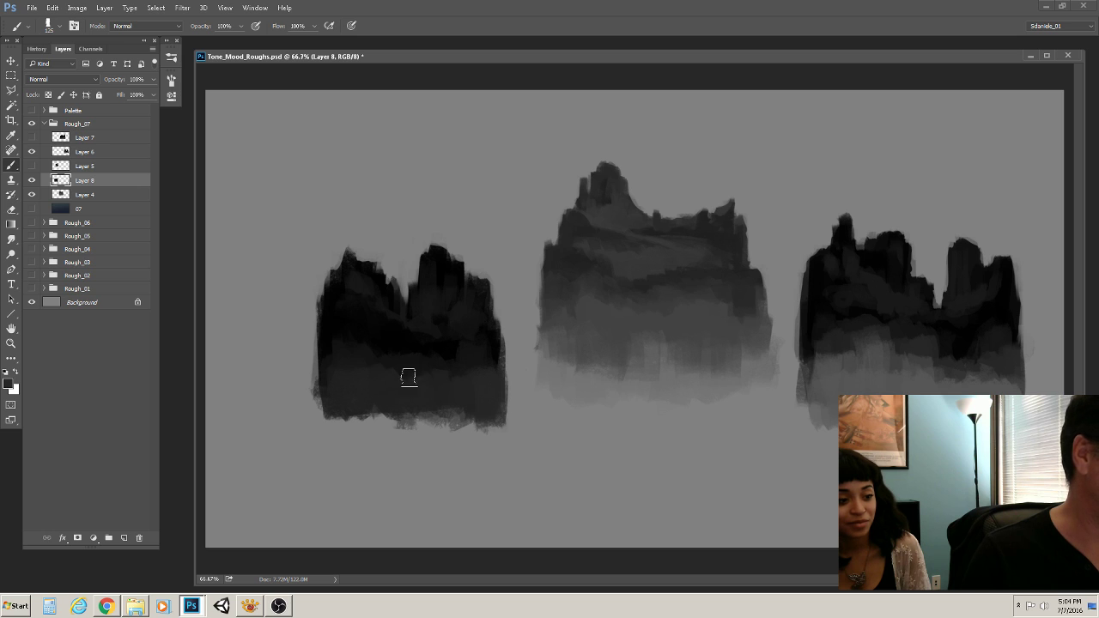
mouse_move(408, 377)
left_mouse_down()
mouse_move(346, 376)
mouse_move(333, 392)
mouse_move(329, 376)
mouse_move(325, 415)
mouse_move(326, 404)
mouse_move(587, 375)
mouse_move(336, 388)
mouse_move(374, 389)
mouse_move(383, 408)
mouse_move(420, 415)
mouse_move(445, 397)
mouse_move(474, 415)
mouse_move(482, 383)
mouse_move(482, 431)
left_mouse_up()
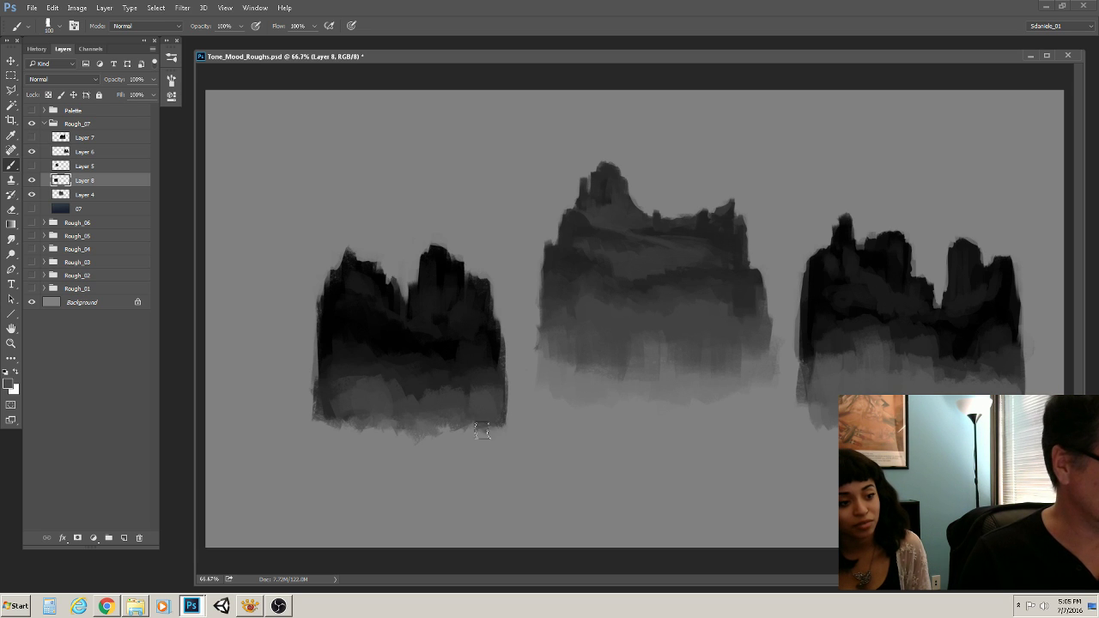
mouse_move(347, 396)
left_mouse_down()
mouse_move(374, 415)
mouse_move(414, 415)
mouse_move(541, 389)
mouse_move(483, 409)
mouse_move(329, 402)
left_mouse_up()
key("bracketright")
key("bracketright")
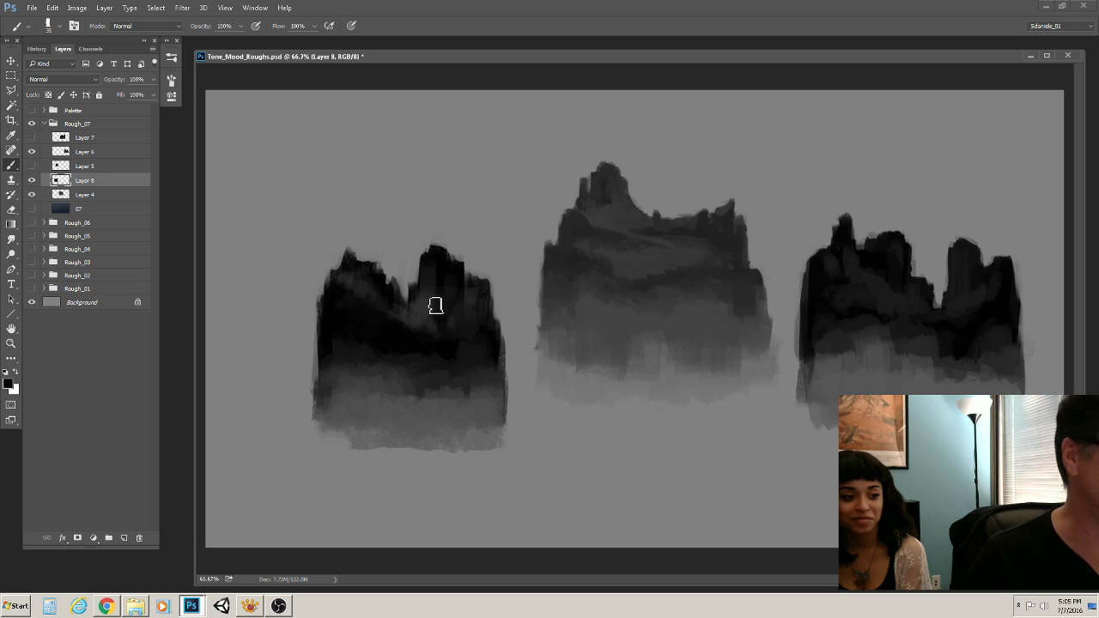
Paint dark shading beneath the taller tower of the new rock on Layer 8 and adjust the brush size
left_click_drag(429, 280, 429, 338)
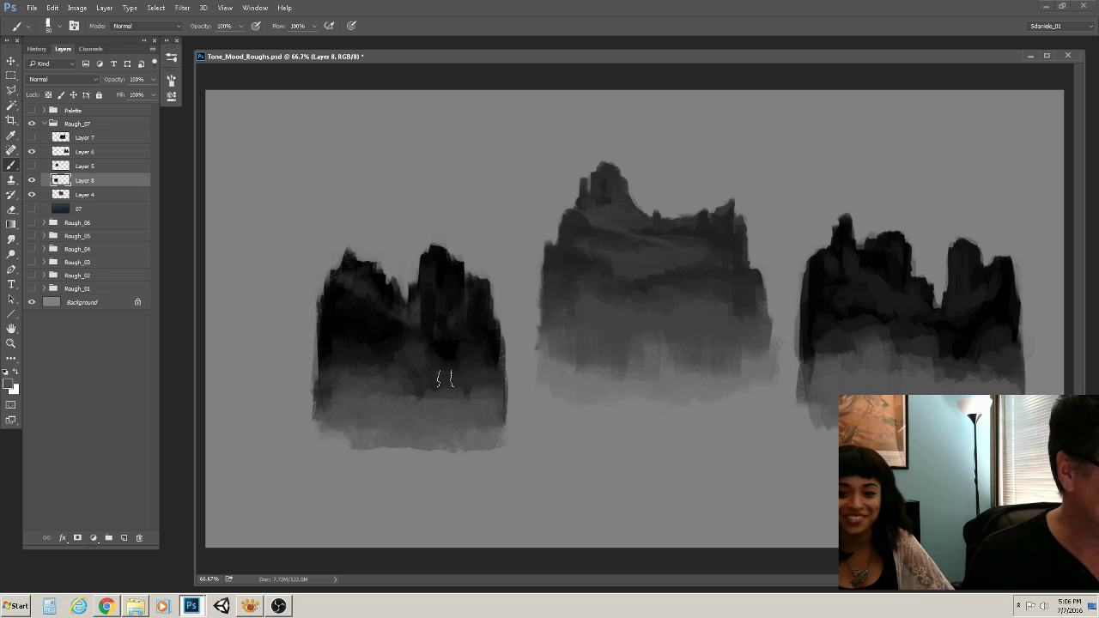
key("bracketleft")
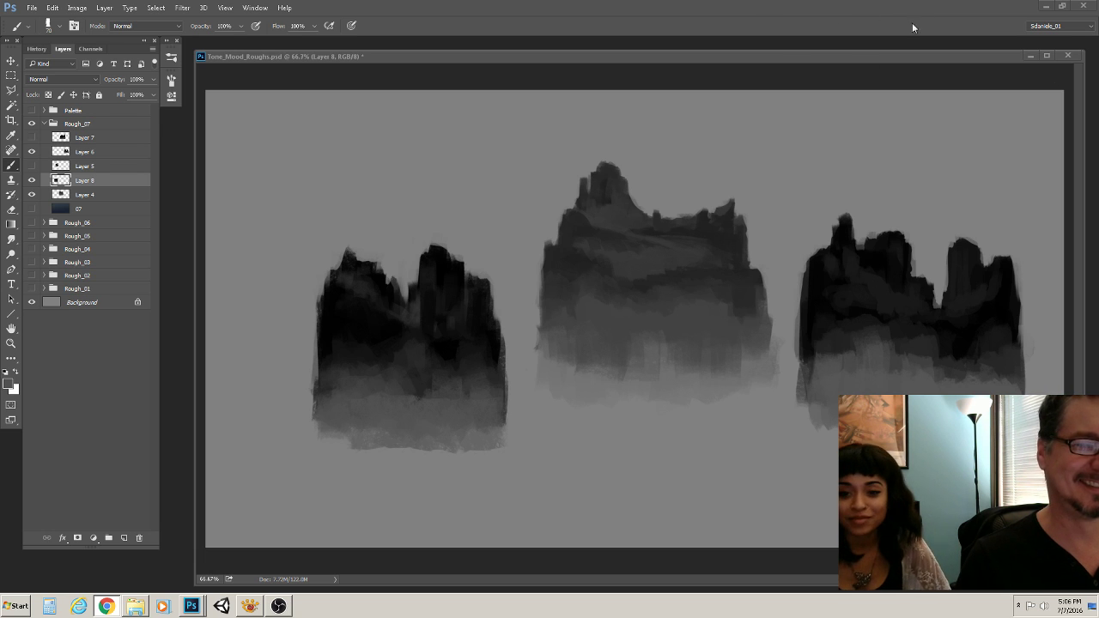
Switch to Chrome, maximize its window, and view the Tolarian Academy card image and the KingdomGamesATX Twitch page
key("alt+Tab")
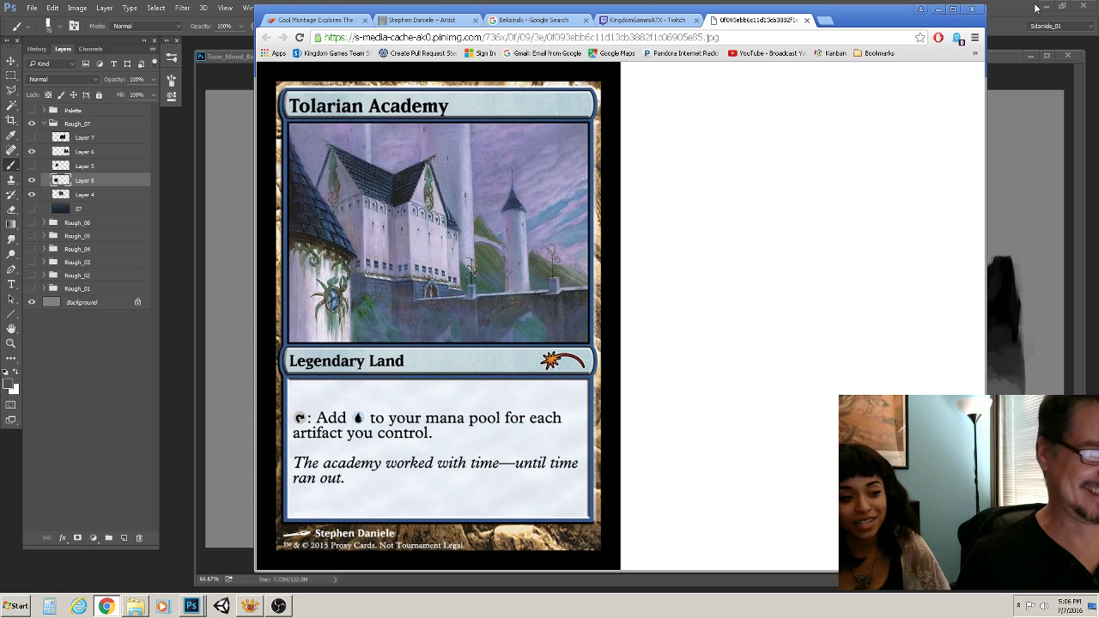
left_click(953, 11)
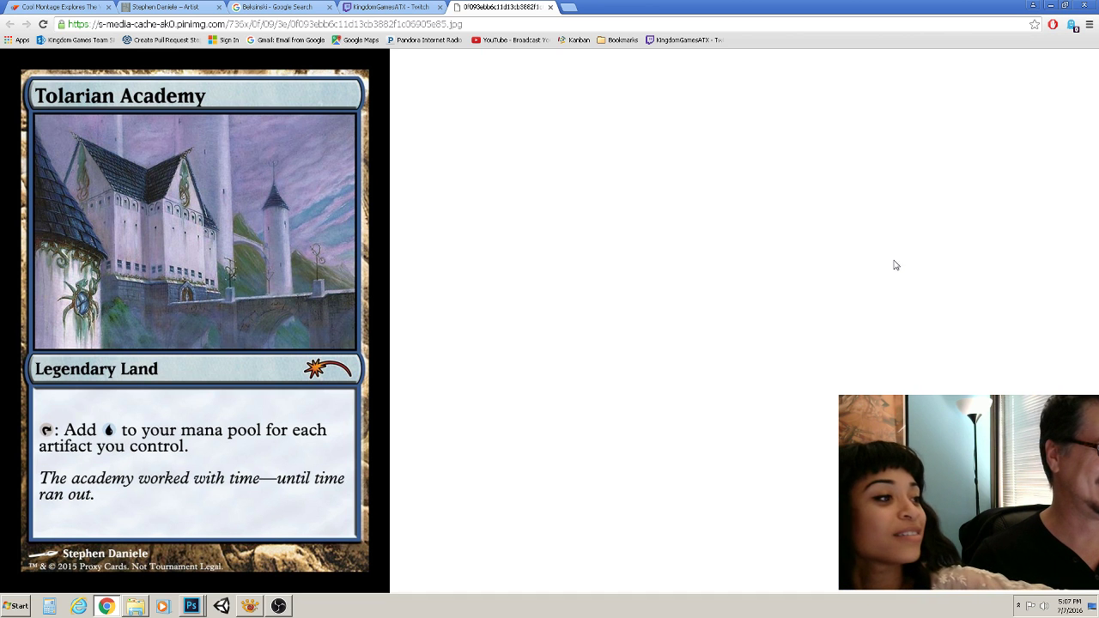
left_click(397, 9)
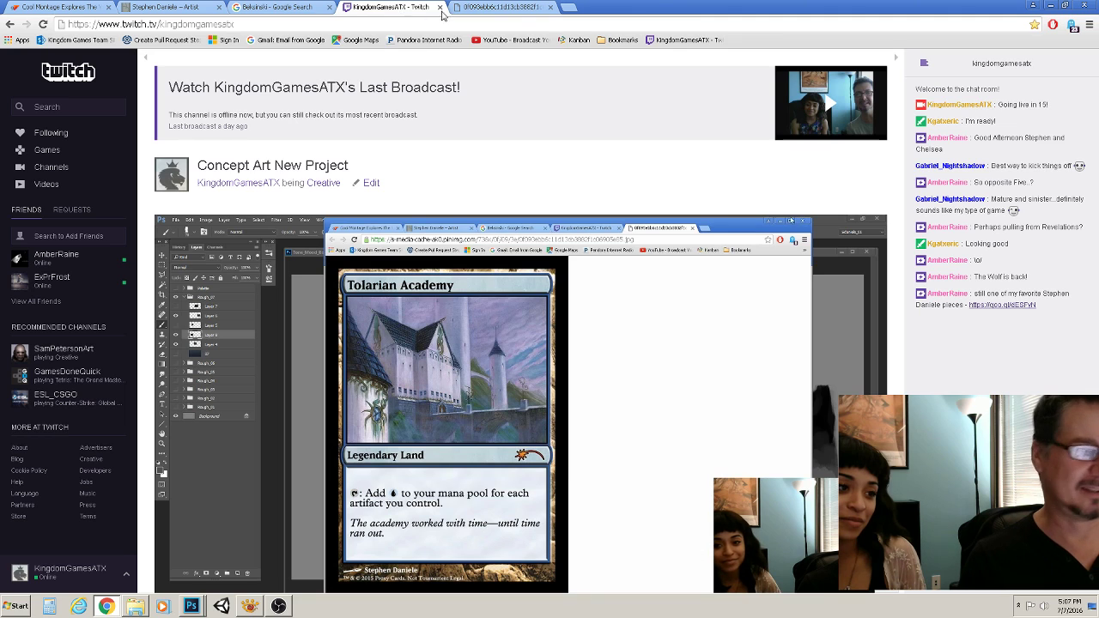
left_click(511, 8)
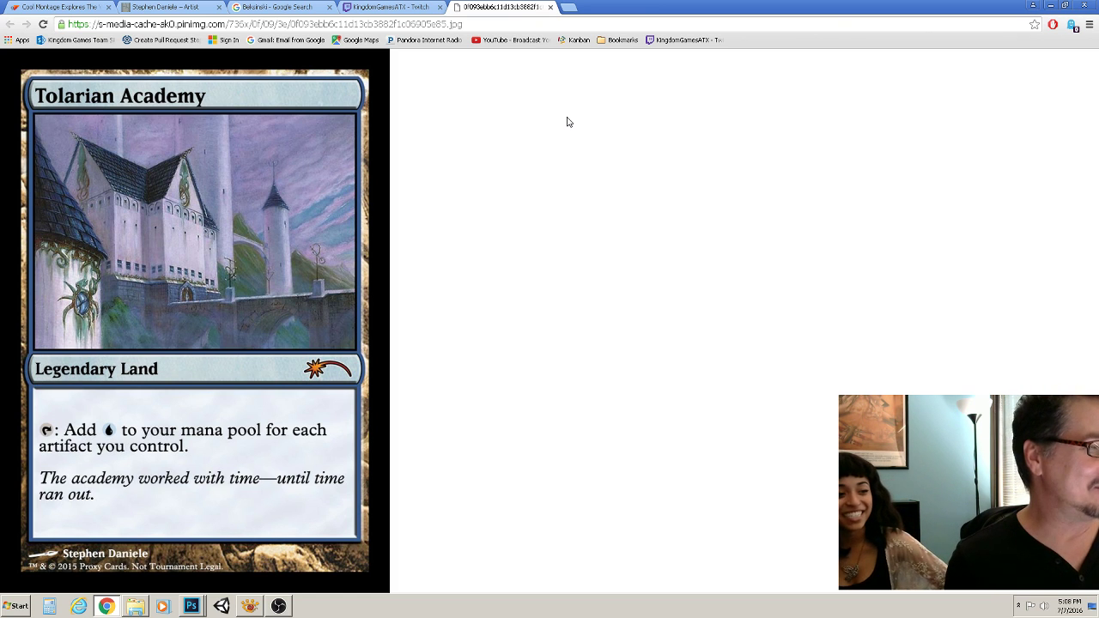
Browse the artist's online portfolio and open the Tolarian Academy II concept painting
left_click(184, 8)
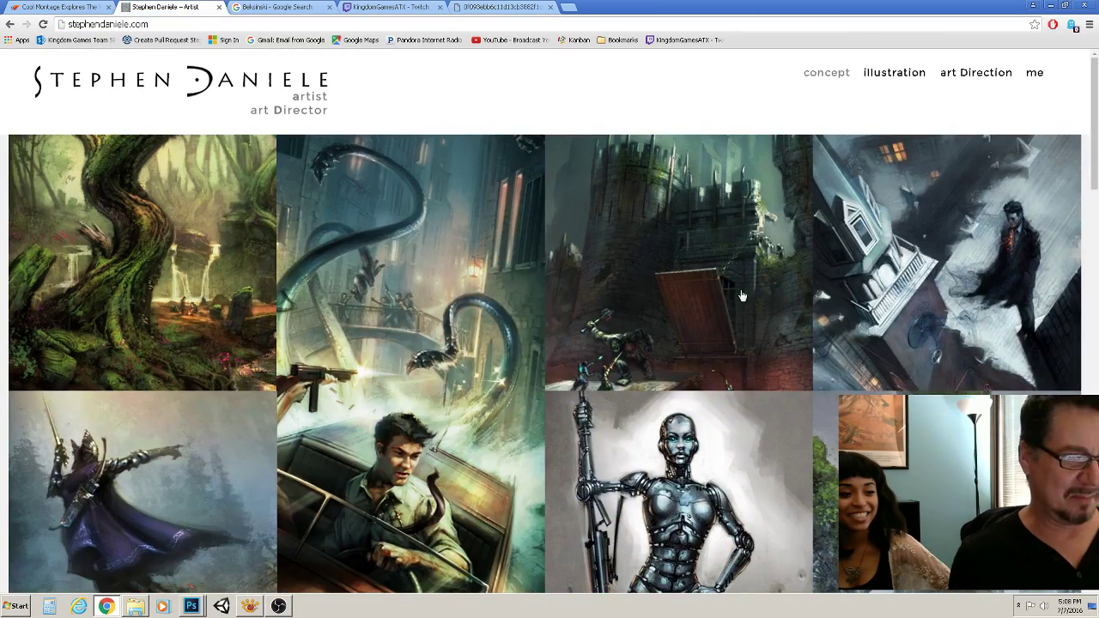
scroll(743, 296, "down", 3)
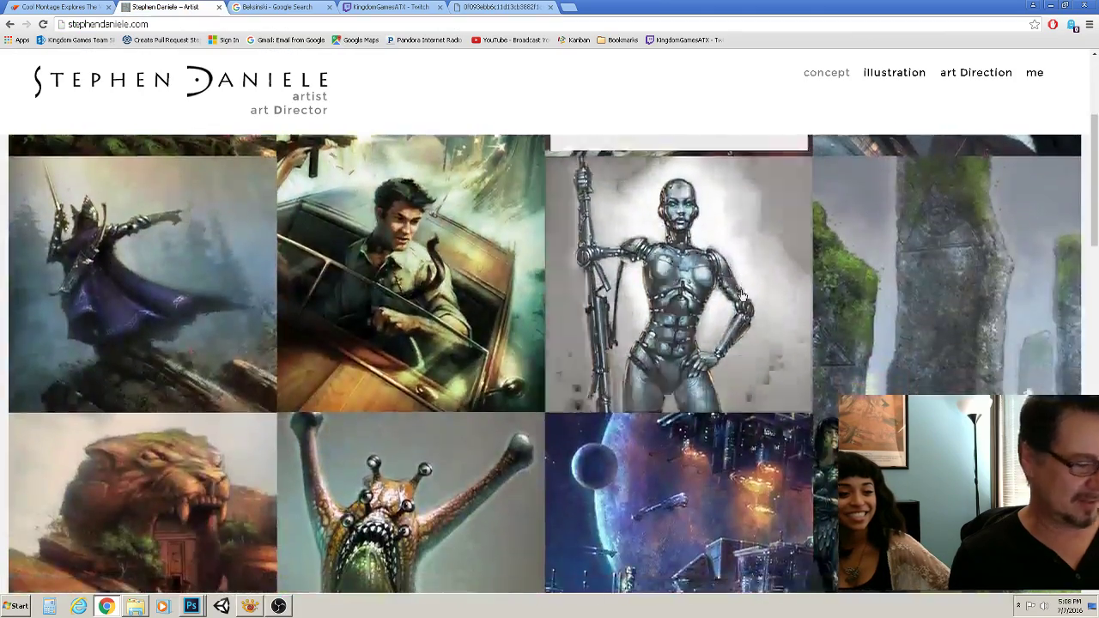
scroll(742, 296, "down", 5)
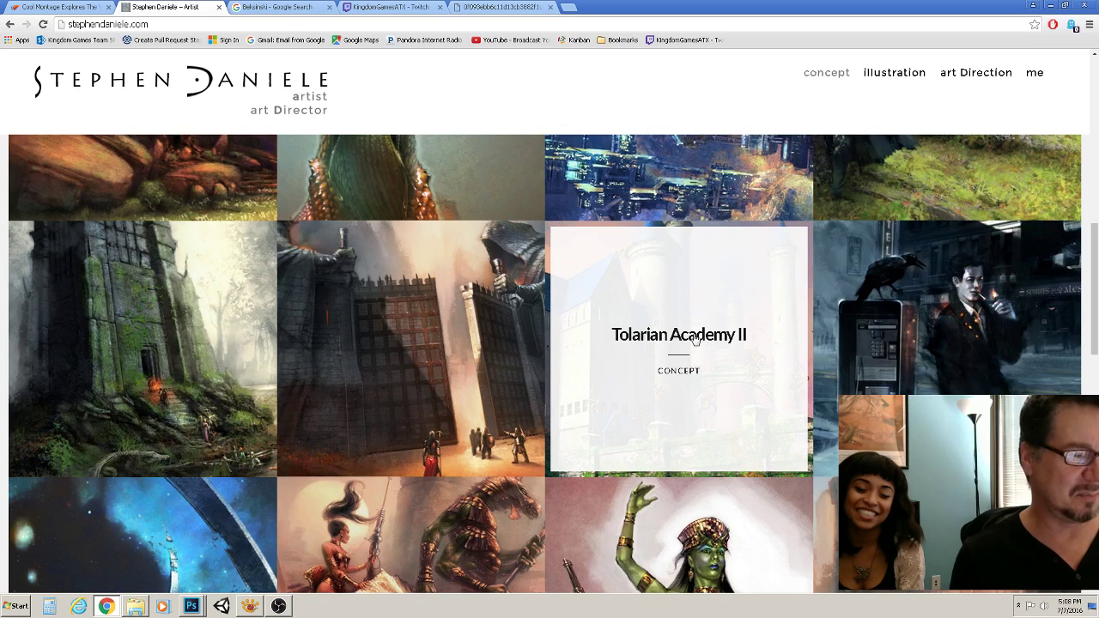
left_click(695, 340)
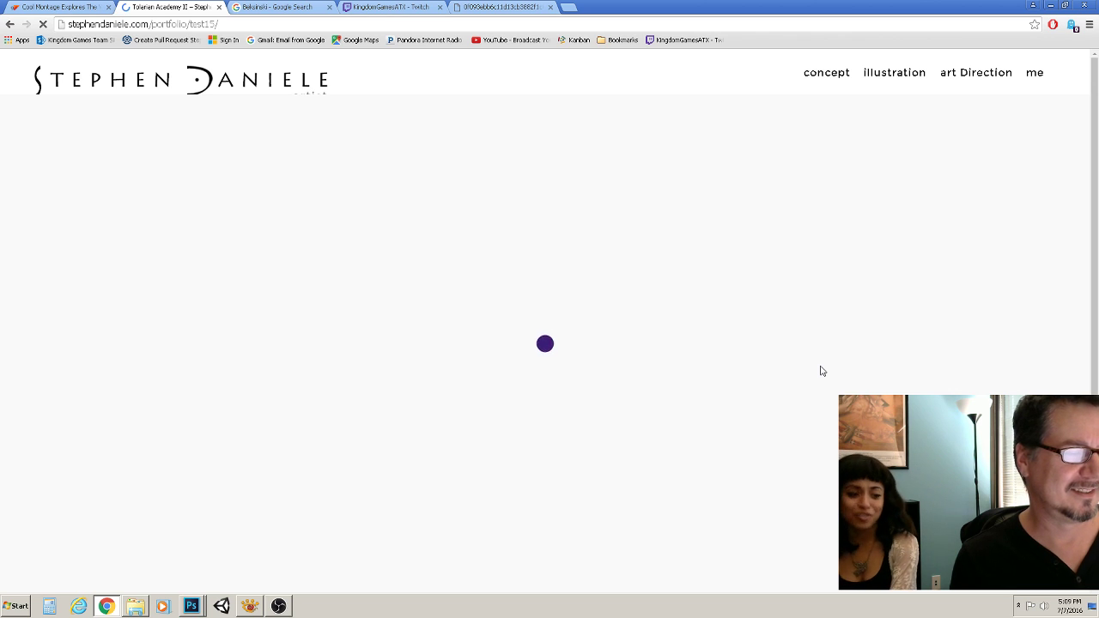
scroll(822, 361, "down", 1)
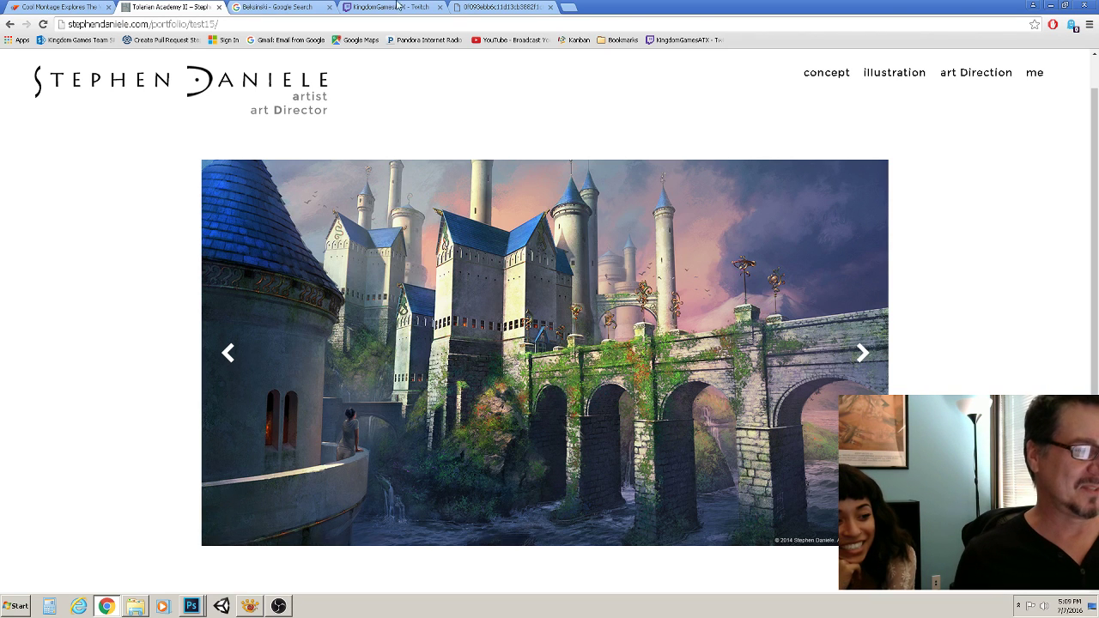
Compare the original card image with the Tolarian Academy II painting, check the Twitch chat, and return to Photoshop
left_click(490, 8)
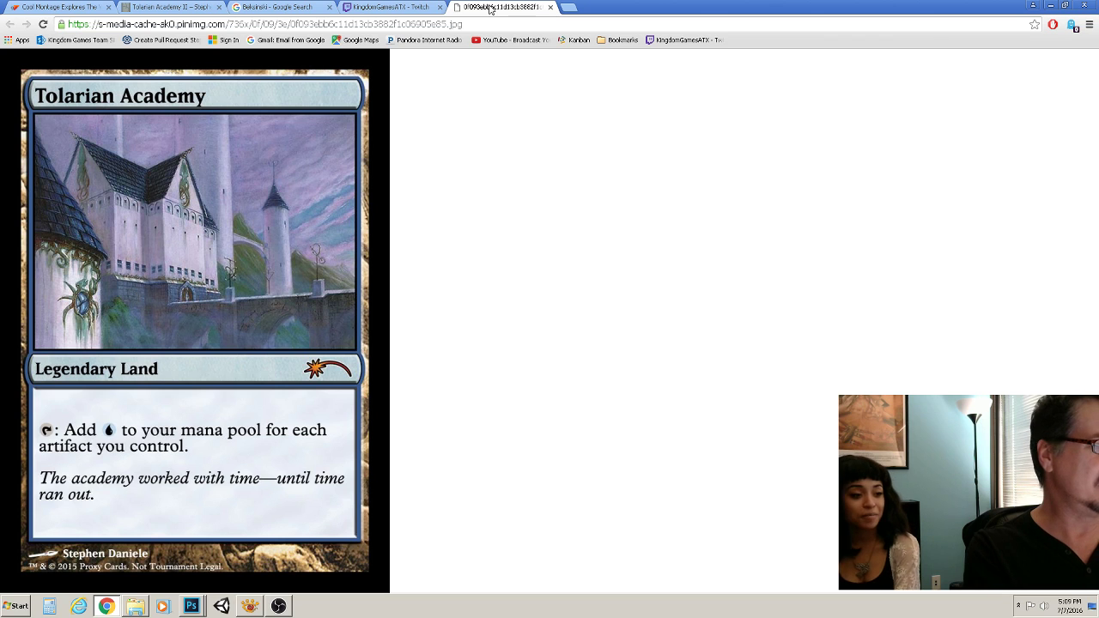
left_click(188, 8)
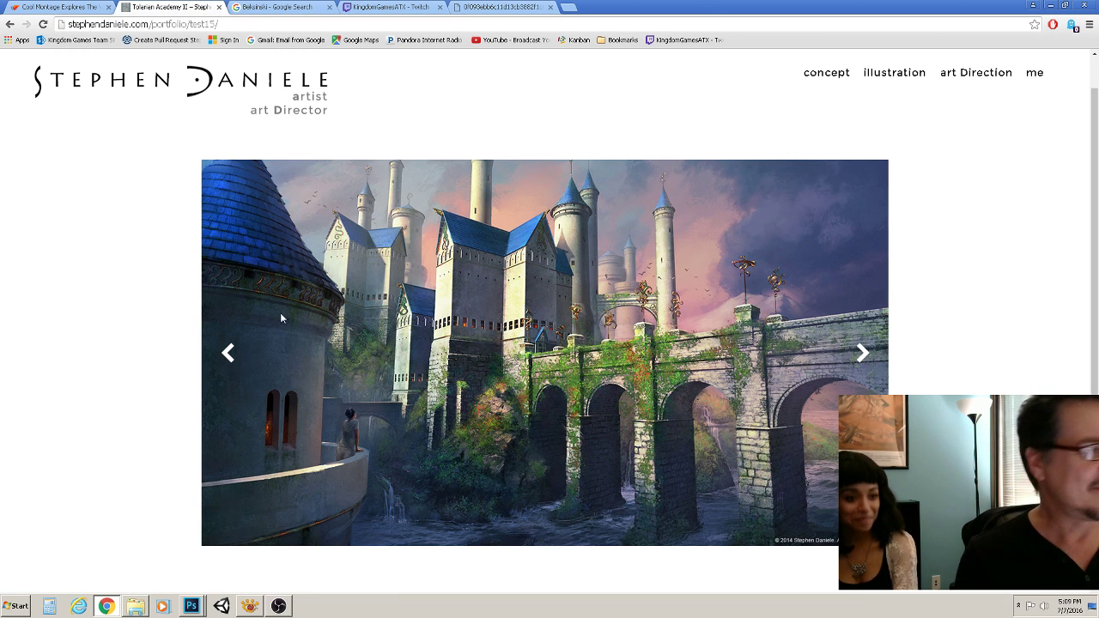
left_click(1064, 6)
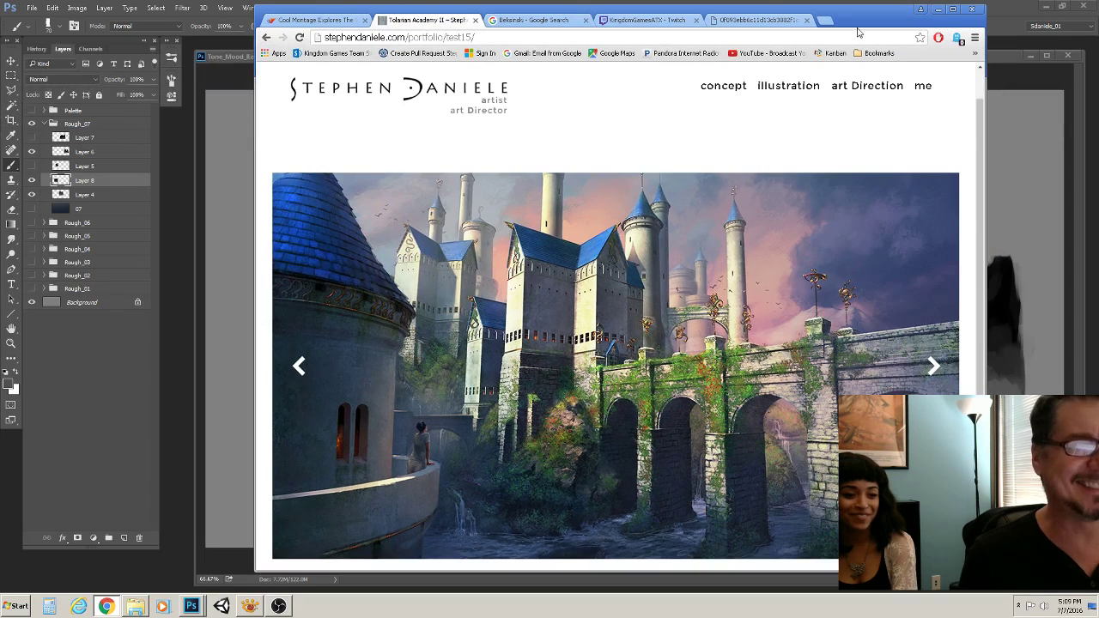
left_click(667, 20)
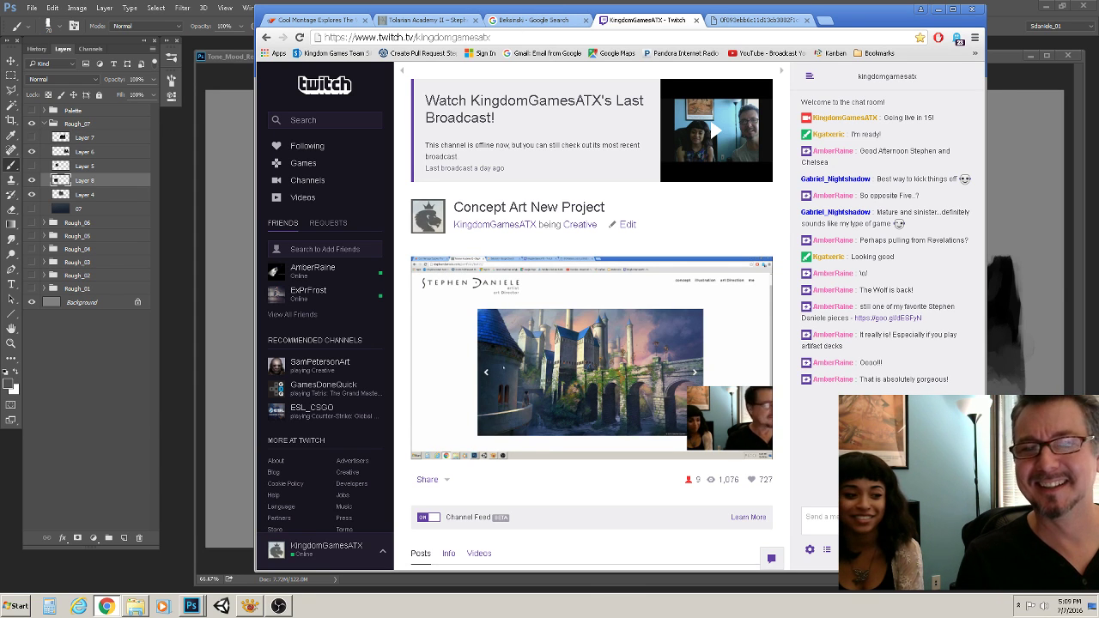
key("alt+Tab")
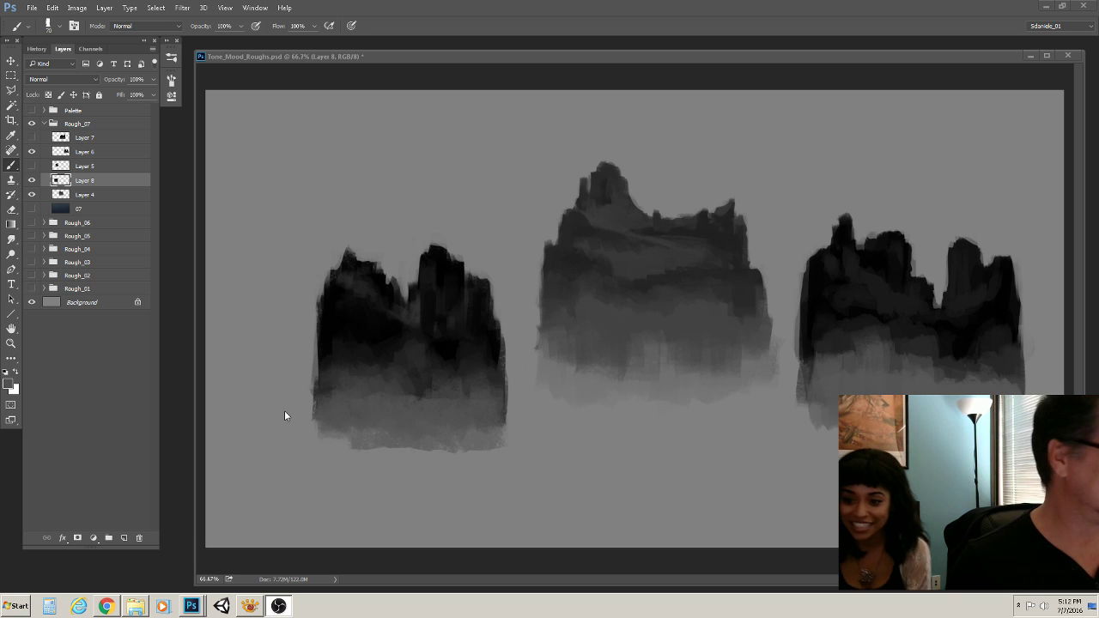
Move the Layer 4 rock down and left, and place the Layer 8 rock at the canvas's left, overlapping its edge
left_click(11, 63)
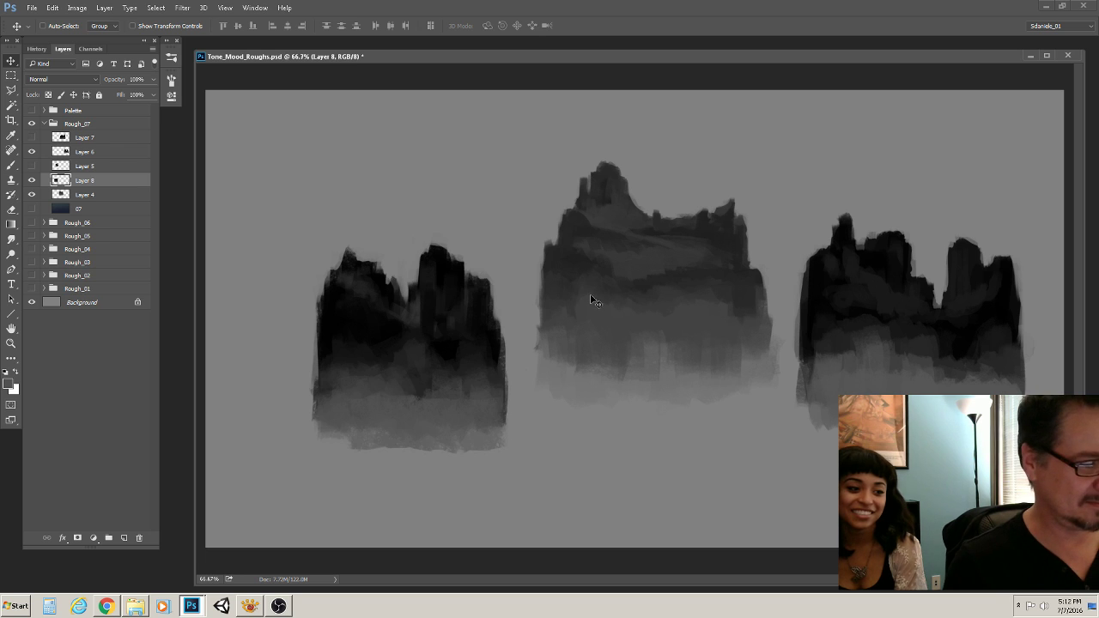
left_click_drag(590, 293, 462, 354)
left_click(97, 195)
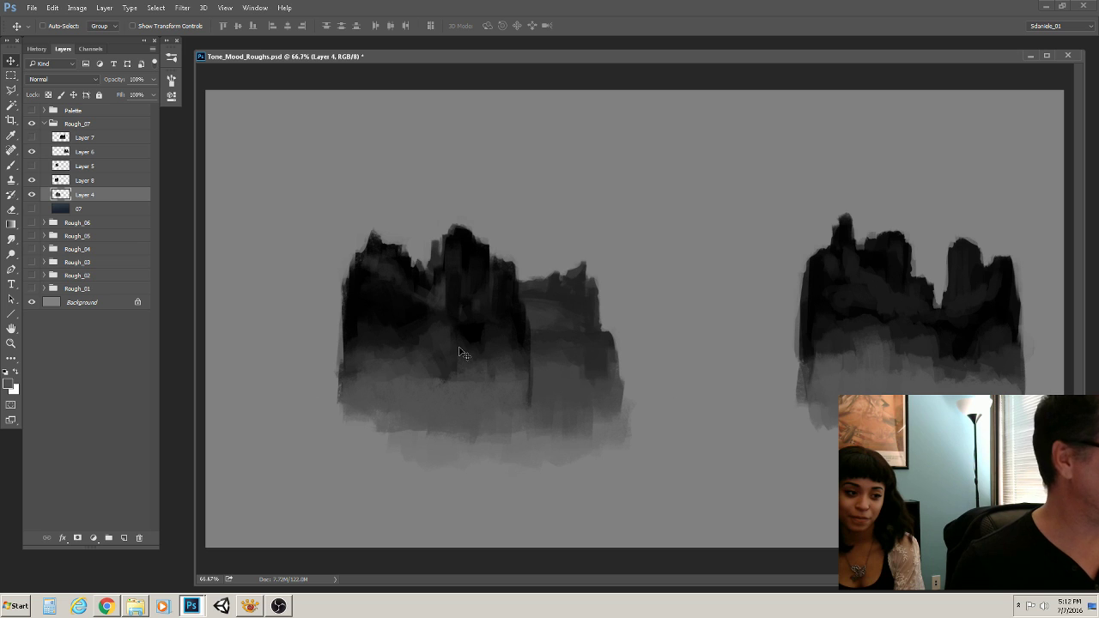
left_click(94, 180)
left_click_drag(373, 328, 270, 371)
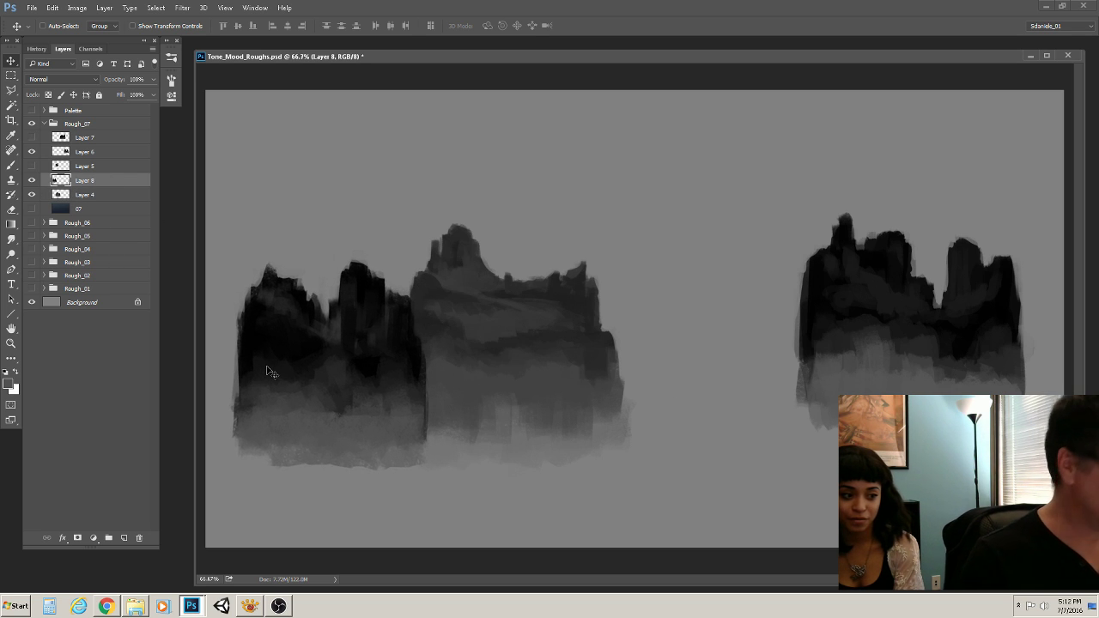
Show Layer 5, move its rock to the lower centre of the canvas, and enlarge it into a foreground formation
left_click(32, 166)
left_click(99, 167)
left_click_drag(401, 324, 612, 420)
key("ctrl+t")
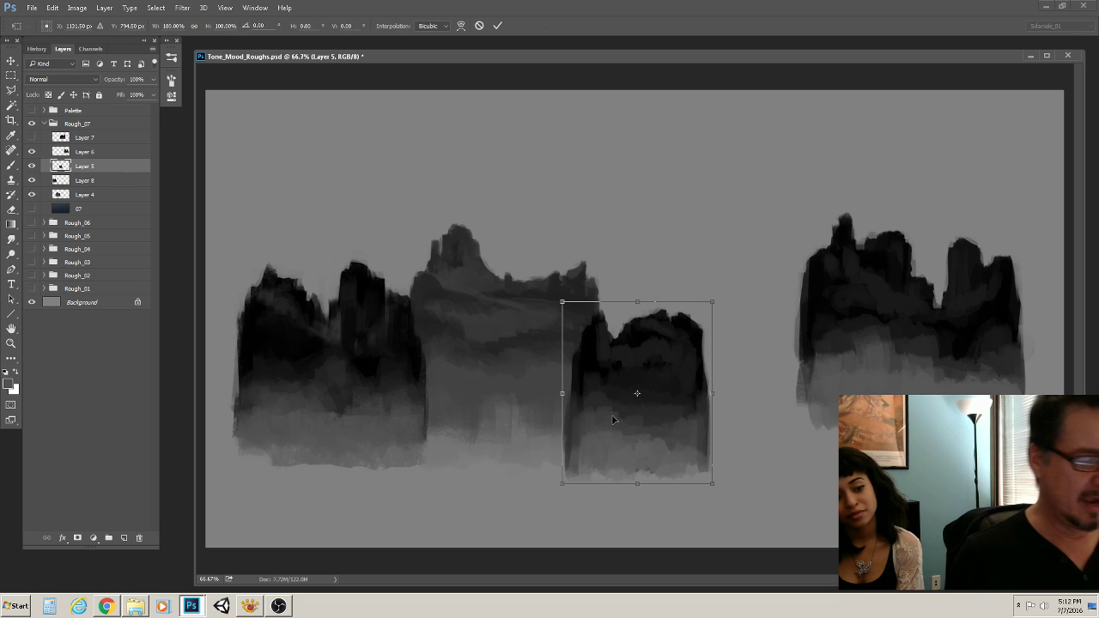
left_click_drag(562, 484, 417, 575)
left_click_drag(495, 475, 525, 463)
key("Return")
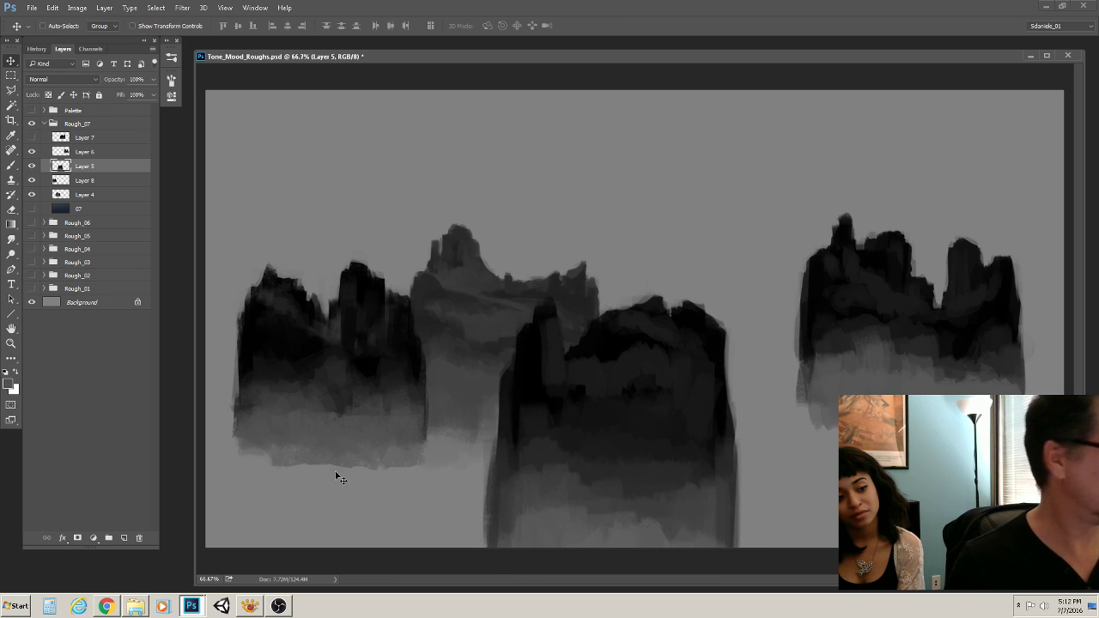
Move the Layer 6 rock left beside the foreground rock and place Layer 6 beneath Layer 5 in the stacking order
left_click(106, 152)
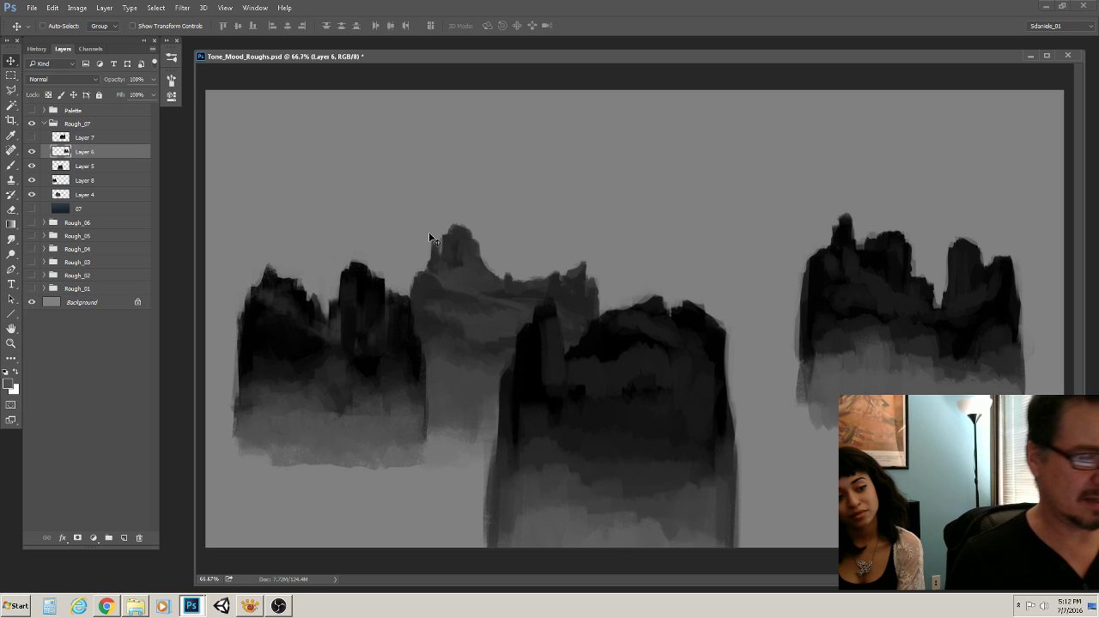
left_click_drag(429, 238, 365, 253)
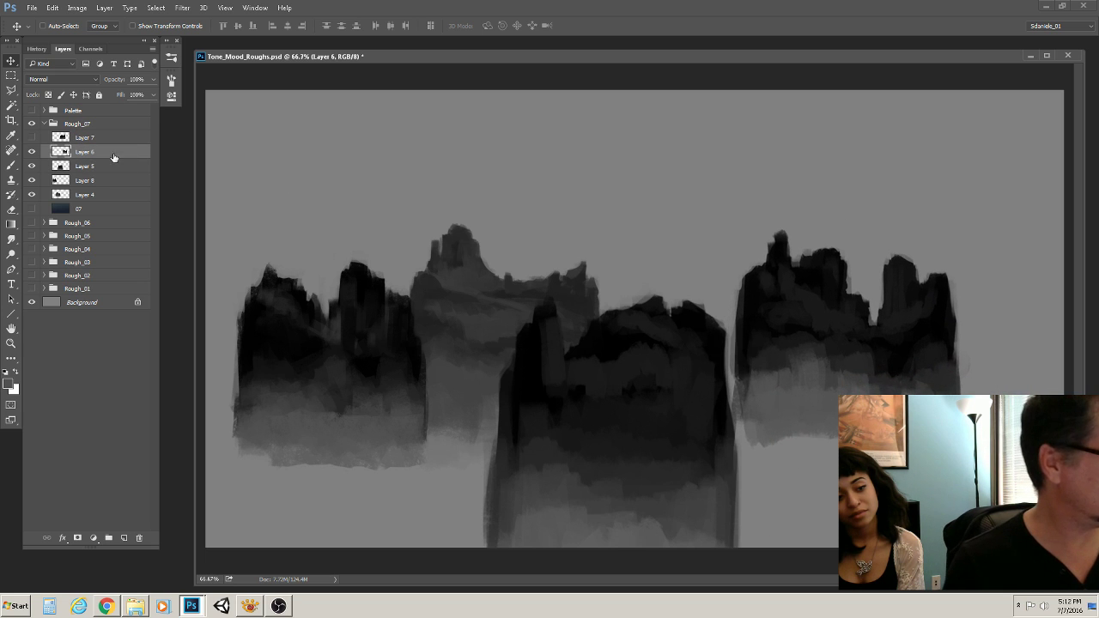
mouse_move(113, 157)
left_mouse_down()
mouse_move(113, 175)
mouse_move(120, 165)
left_mouse_up()
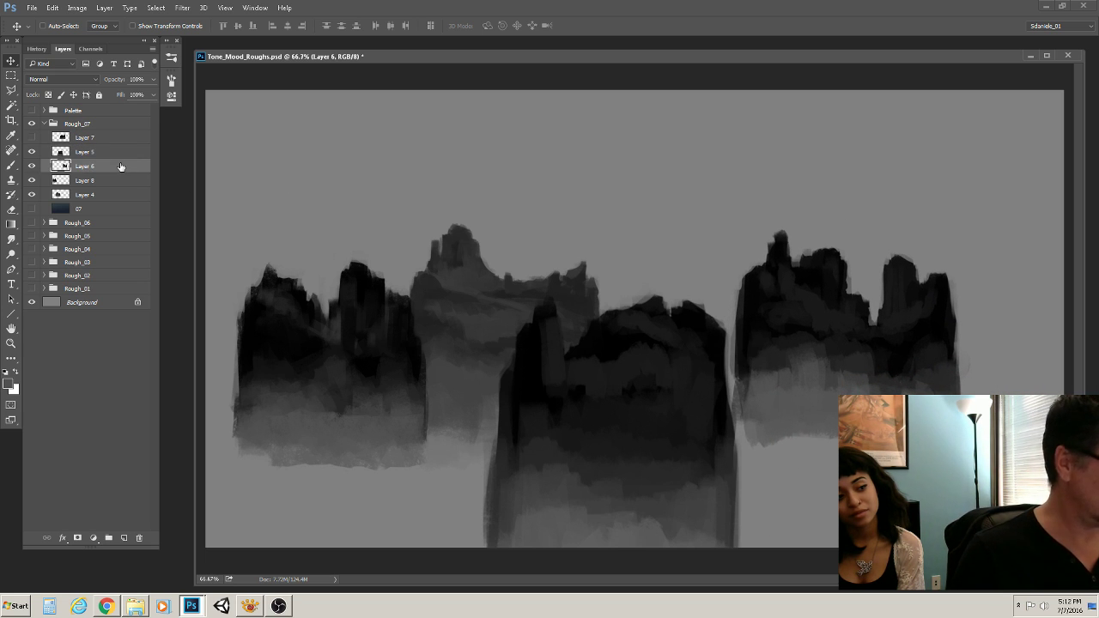
Stretch the Layer 6 rock to about 156% width and 89% height, and lower both it and the Layer 8 rock
key("ctrl+t")
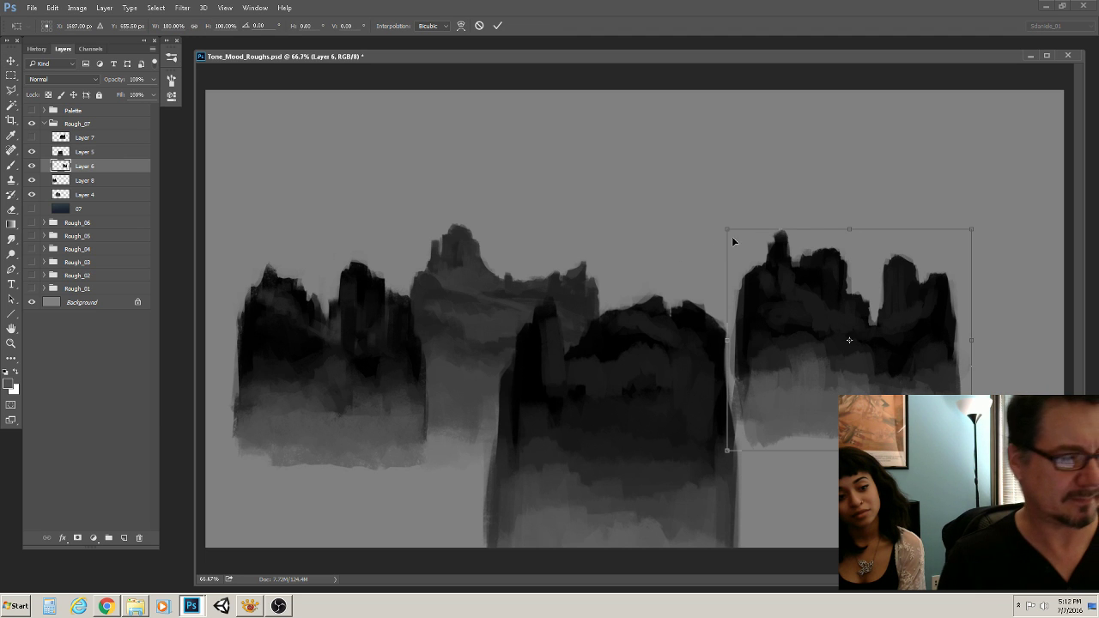
left_click_drag(725, 228, 679, 185)
left_click_drag(821, 179, 824, 252)
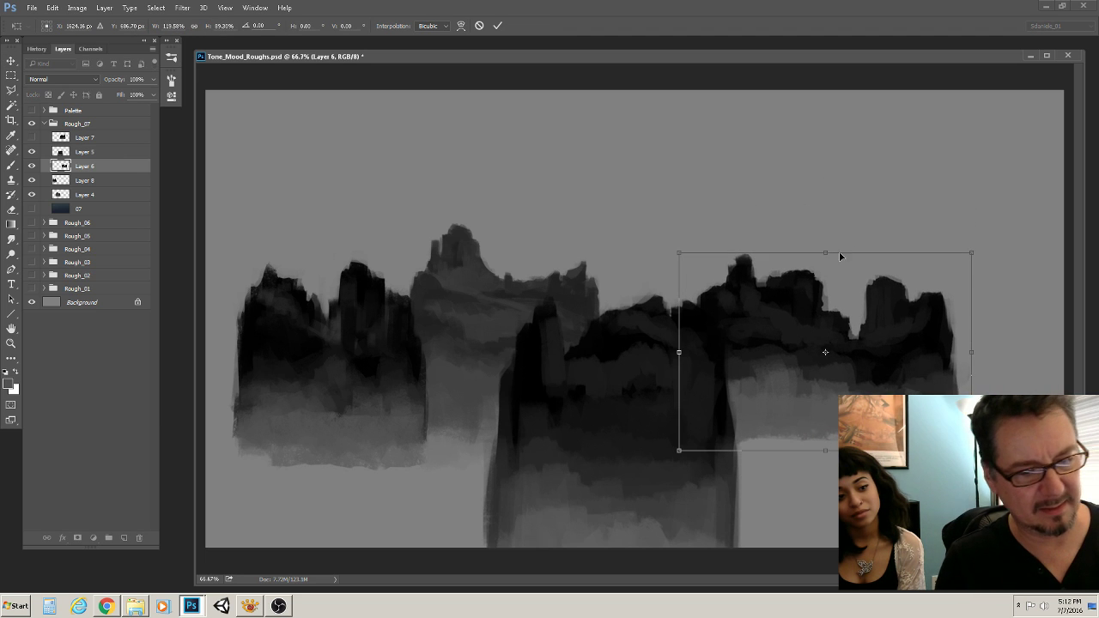
left_click_drag(971, 351, 1057, 346)
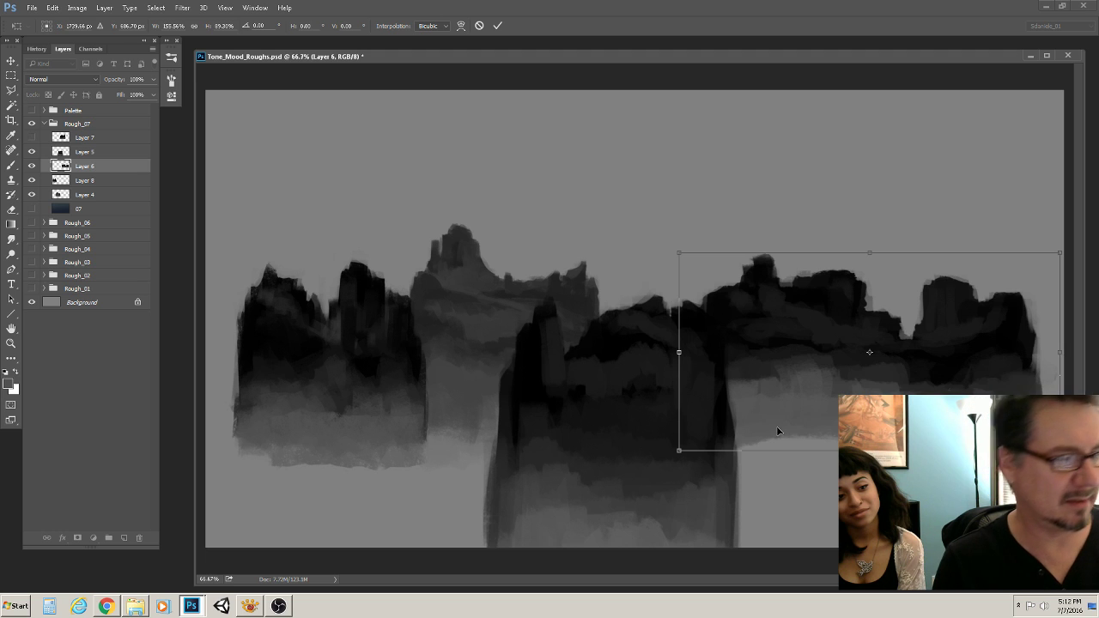
left_click_drag(776, 426, 781, 469)
key("Return")
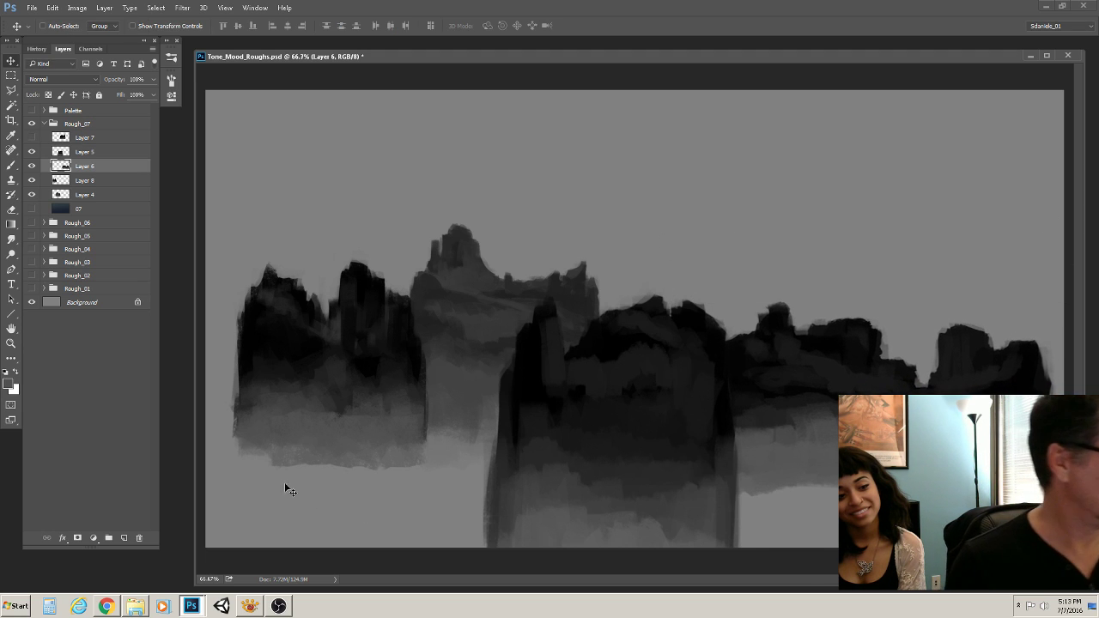
left_click(86, 180)
left_click_drag(280, 343, 270, 386)
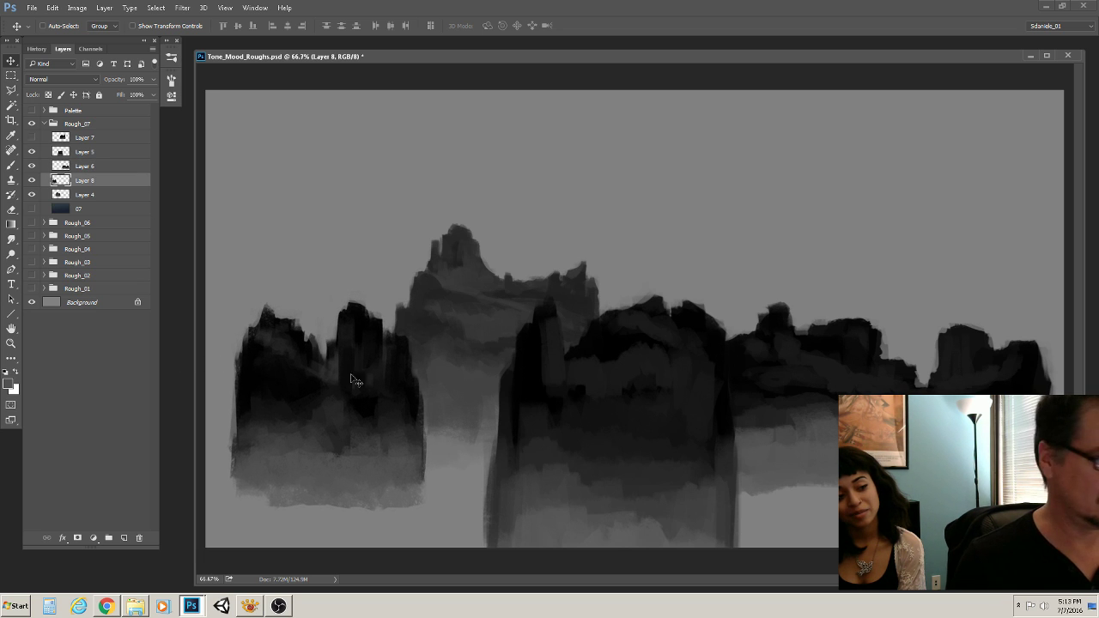
Lighten the planes of the Layer 6 rock using the Dodge tool with brush size 400, Shadows range and 31% exposure
left_click(103, 167)
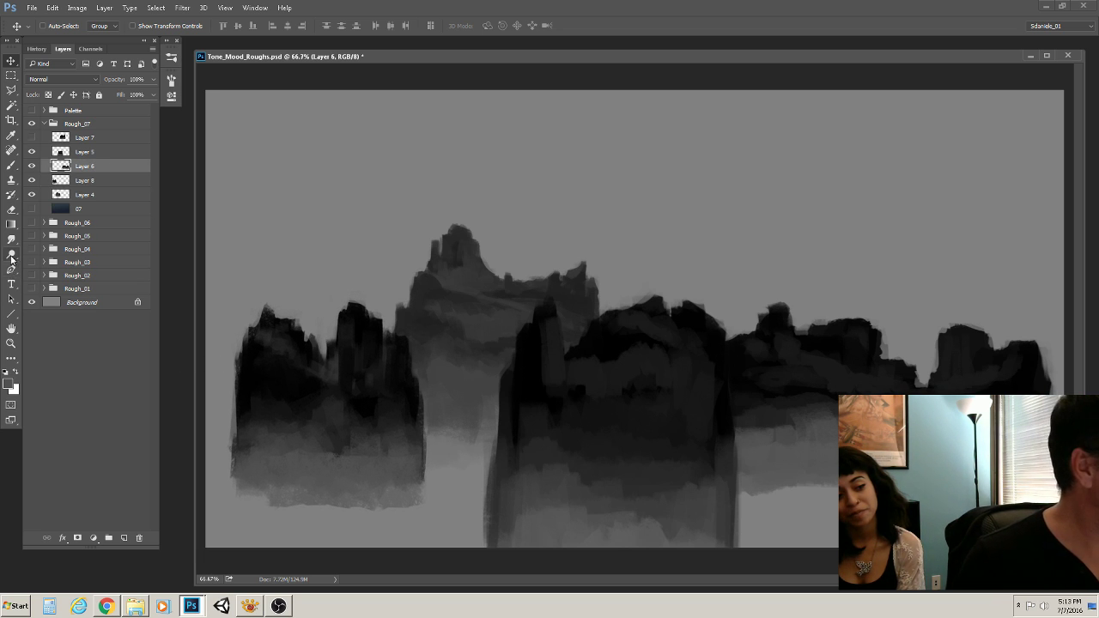
left_click(11, 254)
mouse_move(618, 338)
left_mouse_down()
mouse_move(692, 339)
mouse_move(695, 316)
left_mouse_up()
key("bracketright")
key("bracketright")
key("bracketright")
key("bracketright")
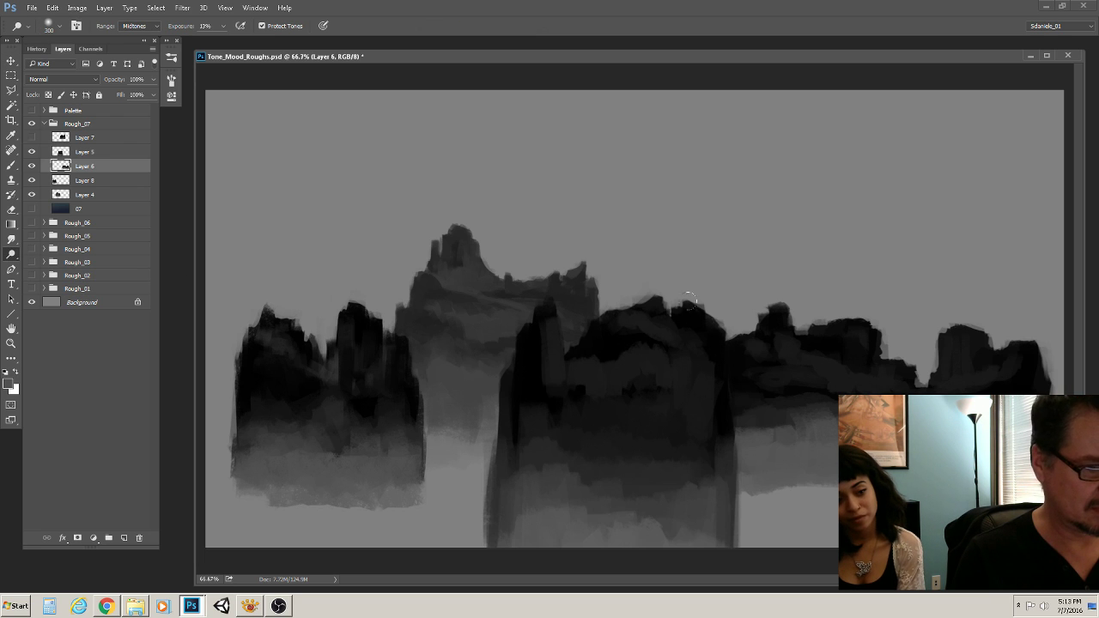
left_click(138, 26)
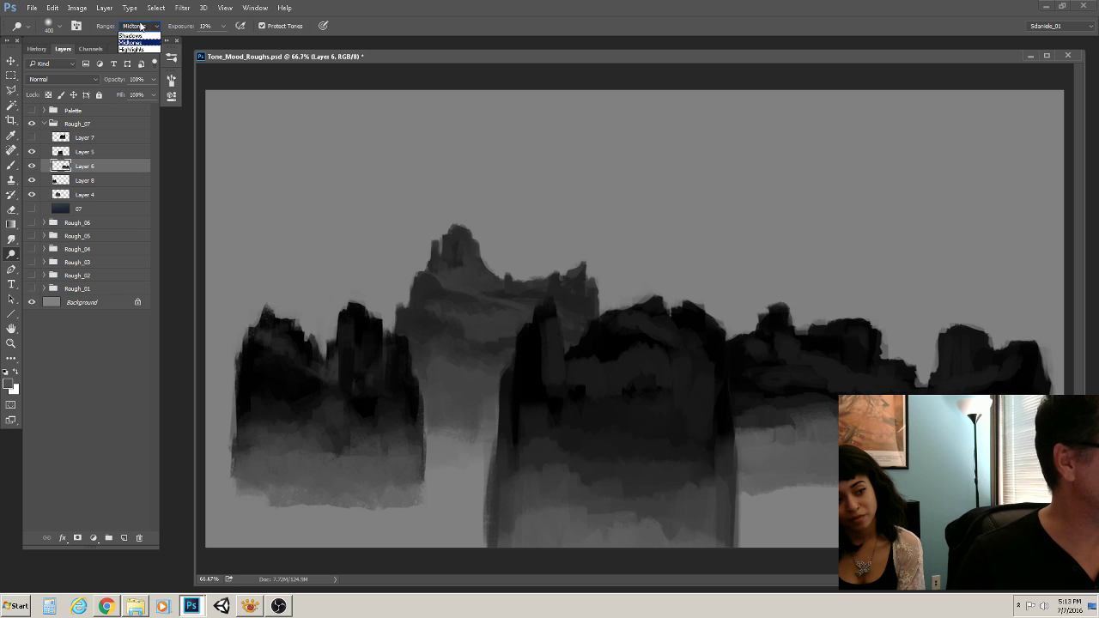
left_click(131, 34)
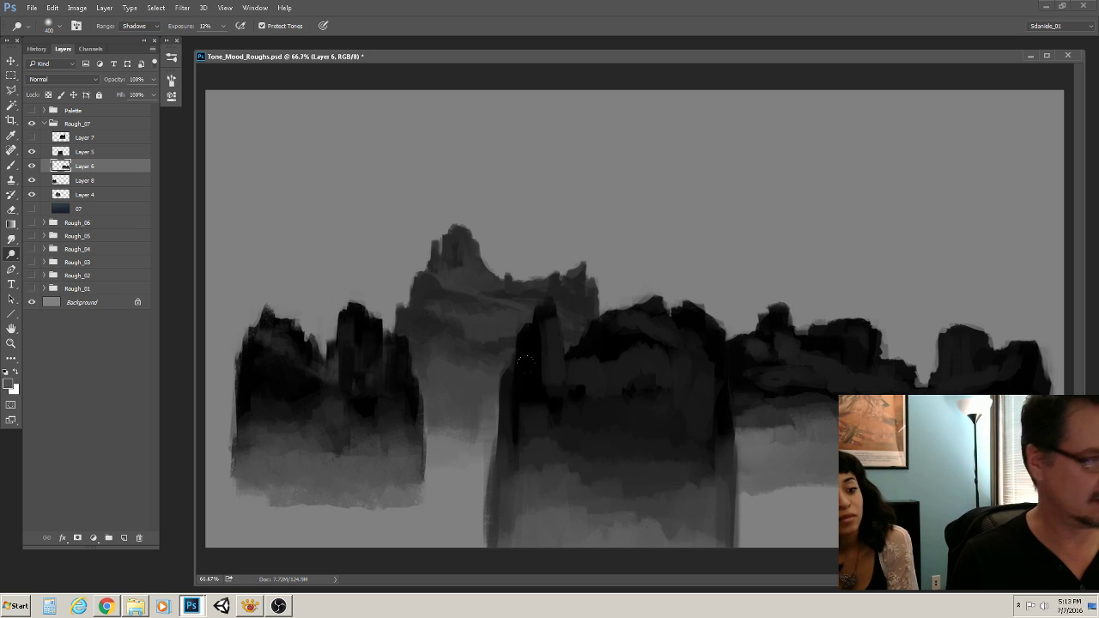
left_click(224, 28)
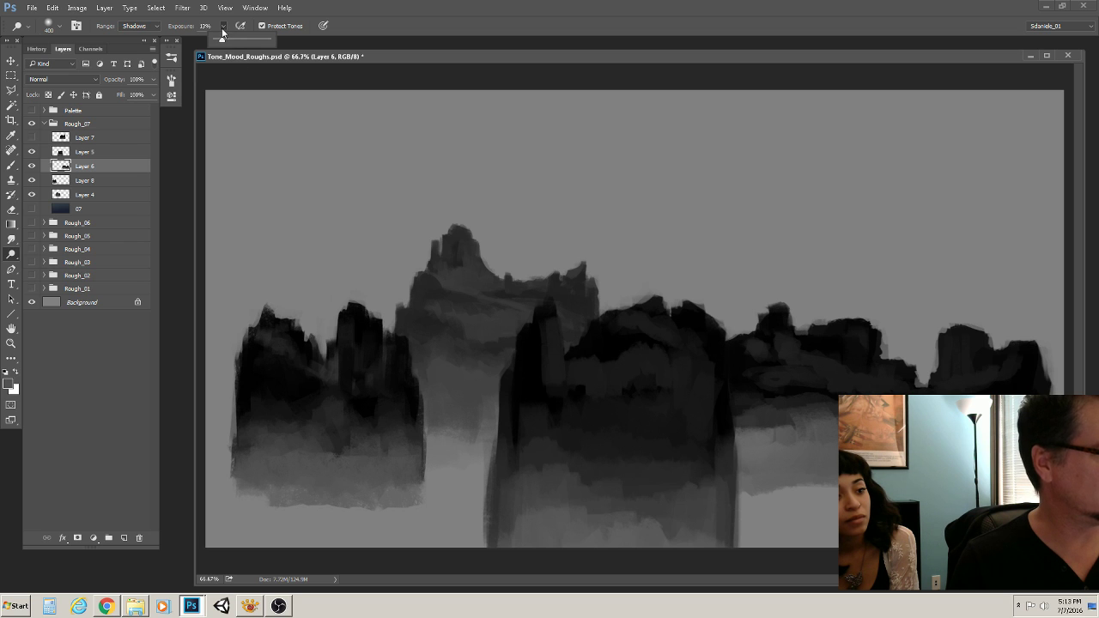
left_click_drag(225, 39, 231, 40)
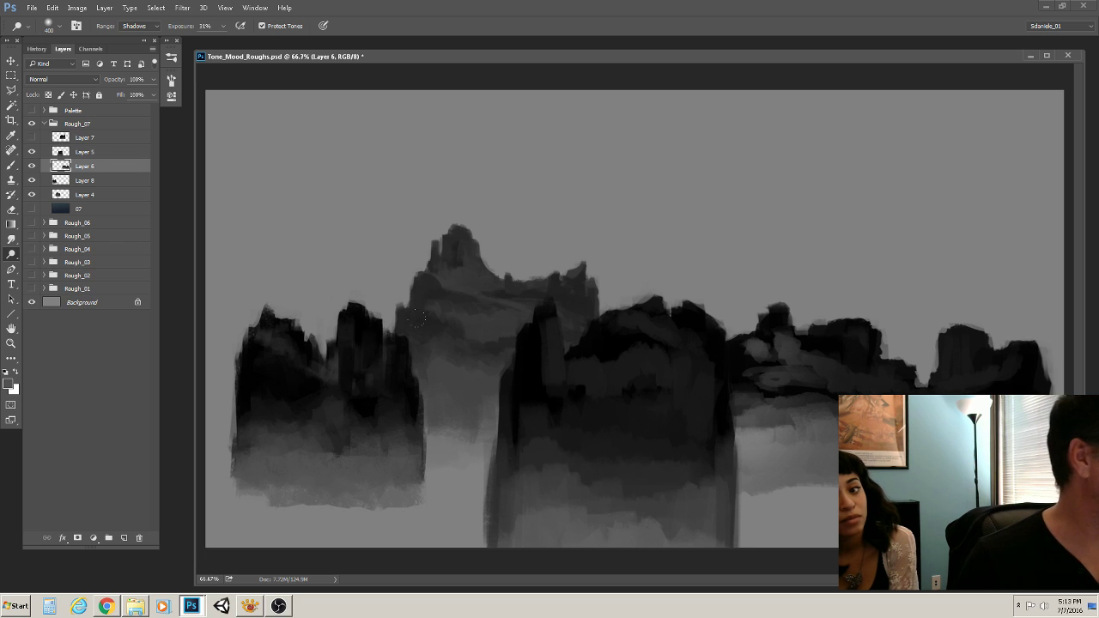
Toggle Layer 6's visibility to check it, and undo the recent dodging on Layer 6 and the lowering of the Layer 8 rock
left_click(33, 180)
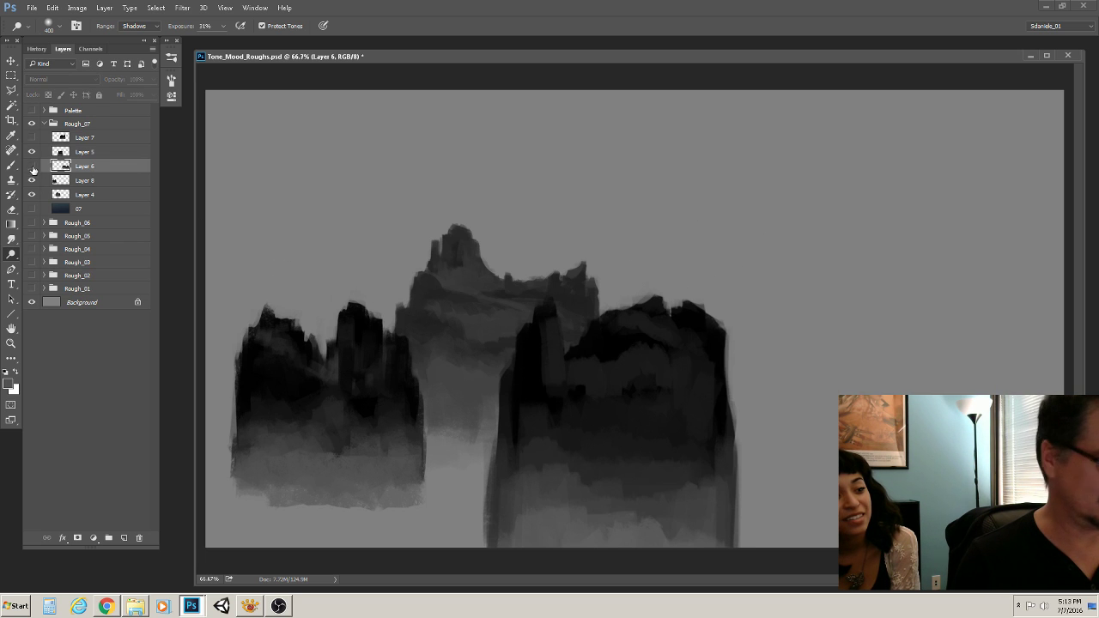
left_click(32, 180)
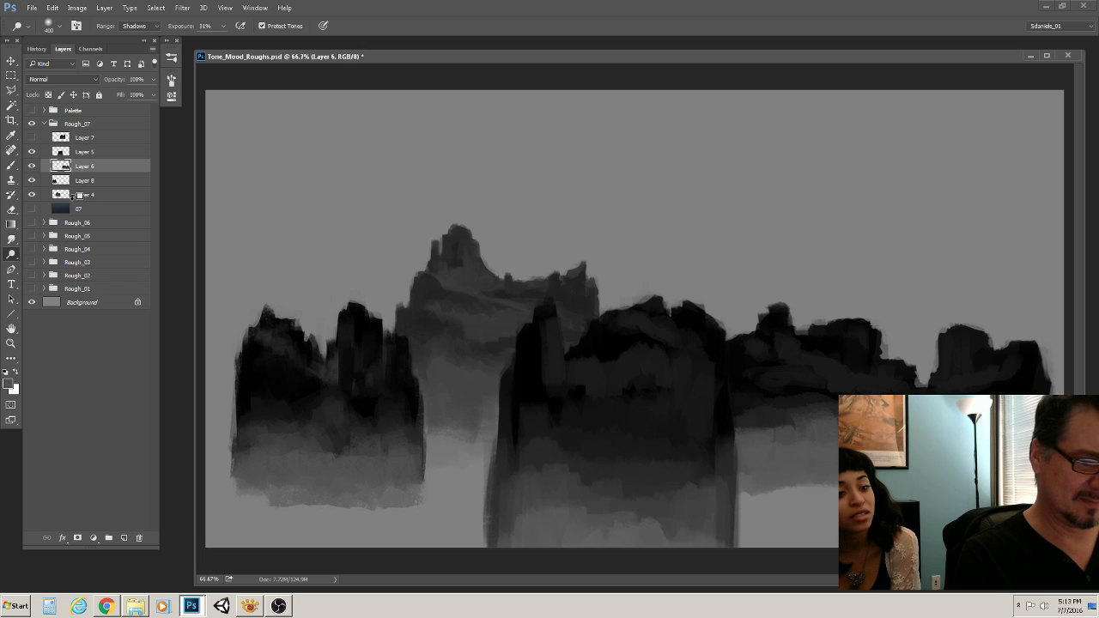
key("ctrl+shift+Up")
key("ctrl+shift+Up")
key("ctrl+shift+Up")
key("ctrl+shift+Up")
key("ctrl+shift+Up")
key("ctrl+shift+Up")
key("ctrl+shift+Up")
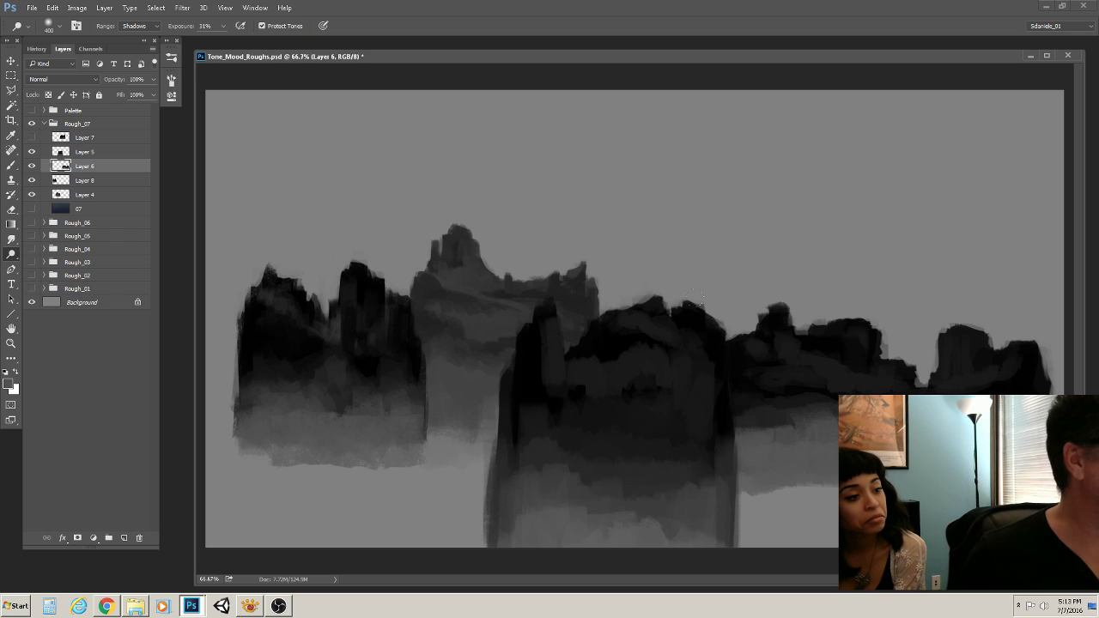
Turn off Protect Tones and lighten the left part of the Layer 6 rock with the Dodge tool, Shadows range, 31% exposure
left_click(262, 26)
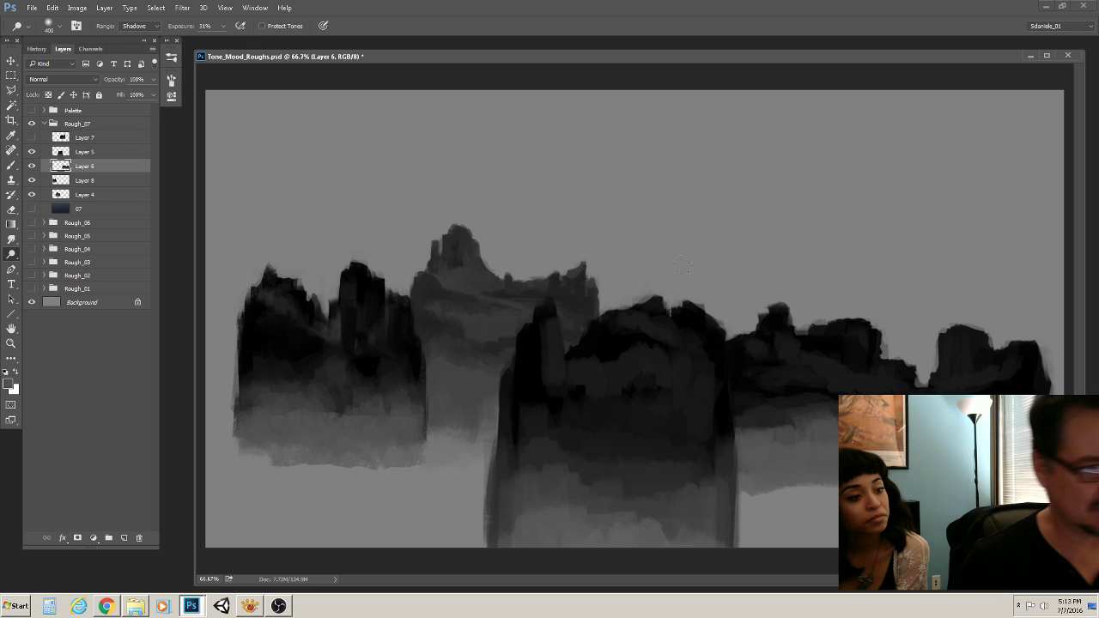
left_click_drag(743, 322, 785, 390)
mouse_move(712, 301)
left_mouse_down()
mouse_move(824, 352)
mouse_move(773, 403)
mouse_move(837, 344)
left_mouse_up()
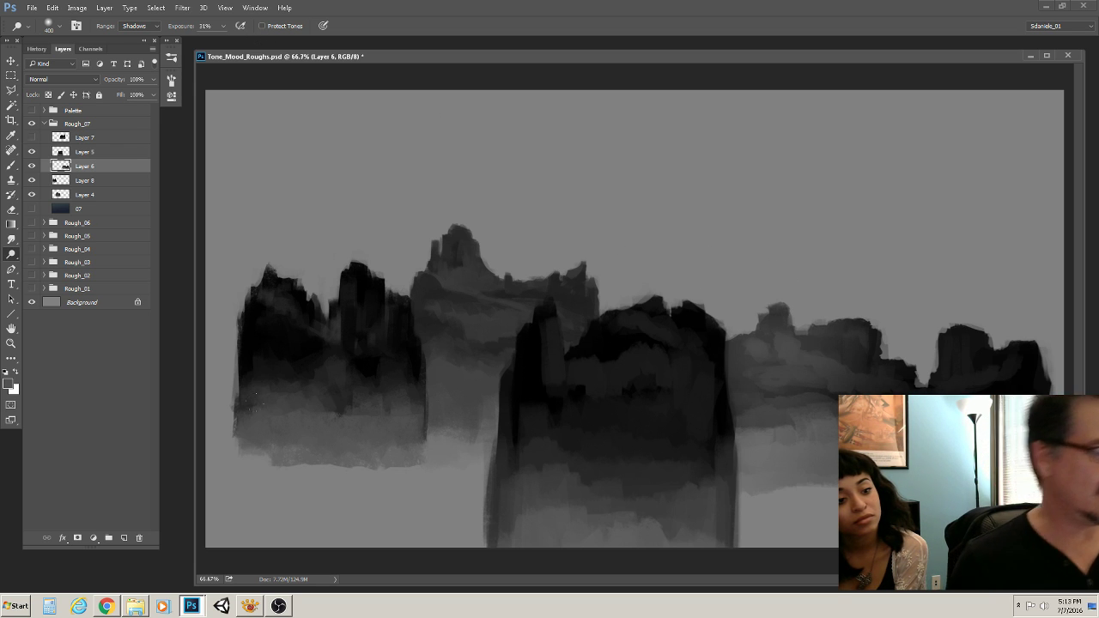
Reduce the height of the Layer 8 rock and move it left toward the canvas's left edge
left_click(98, 180)
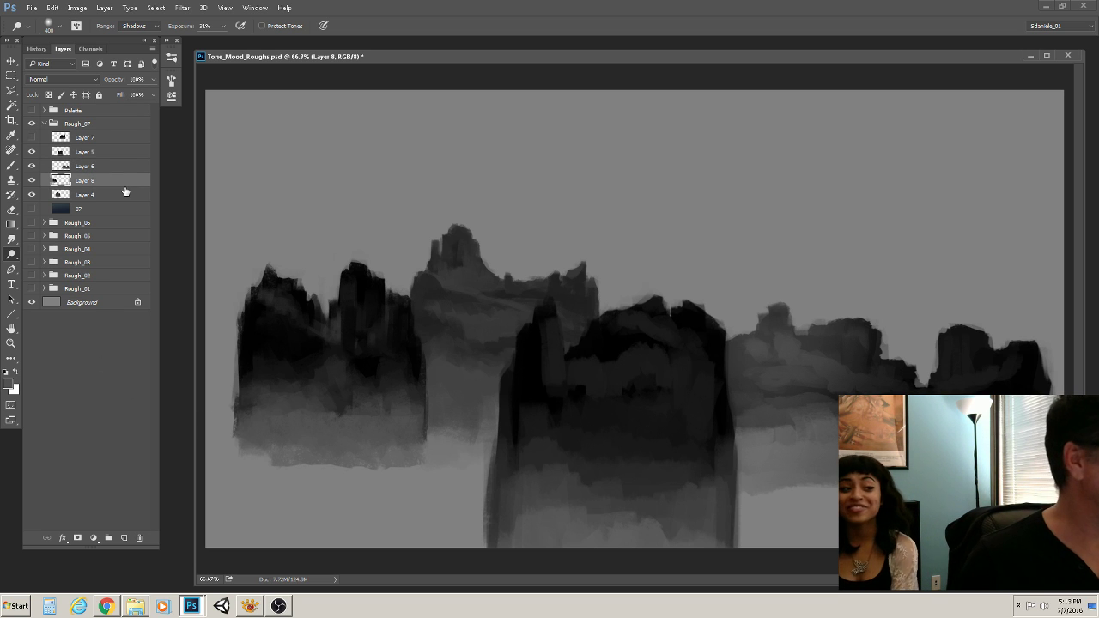
left_click(11, 61)
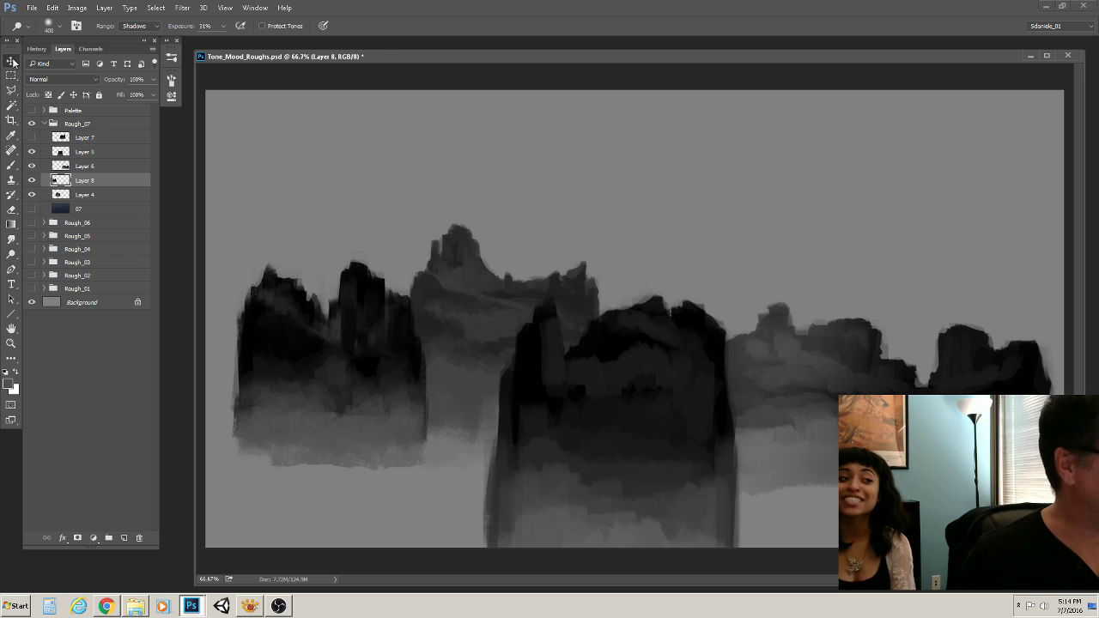
mouse_move(293, 341)
left_mouse_down()
mouse_move(279, 354)
mouse_move(294, 339)
left_mouse_up()
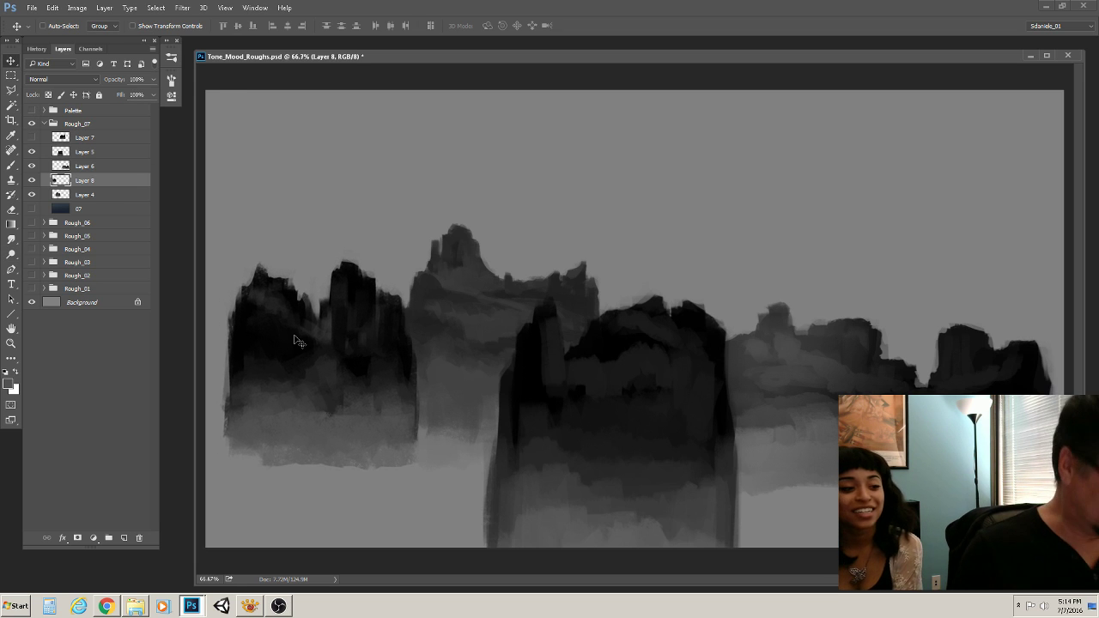
key("ctrl+t")
left_click_drag(318, 249, 319, 288)
left_click_drag(270, 415, 252, 392)
key("Return")
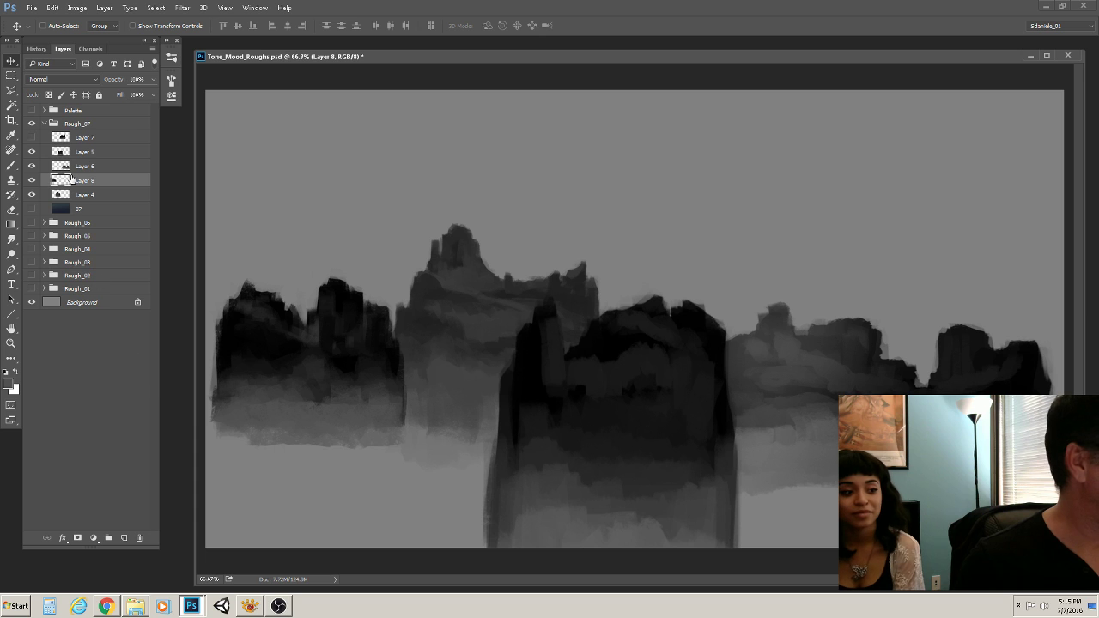
Show Layer 7, move its rock to the lower right of the canvas, and stretch it leftward across the foreground rock
left_click(99, 157)
left_click(84, 137)
left_click(31, 138)
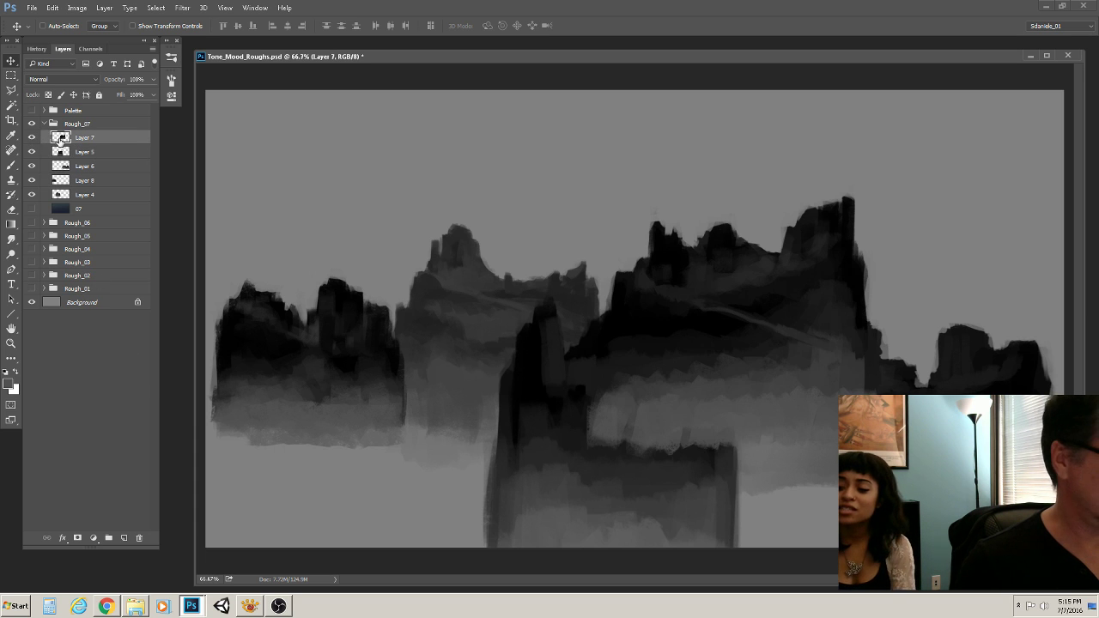
left_click_drag(649, 362, 695, 482)
key("ctrl+alt+z")
key("ctrl+alt+z")
key("ctrl+alt+z")
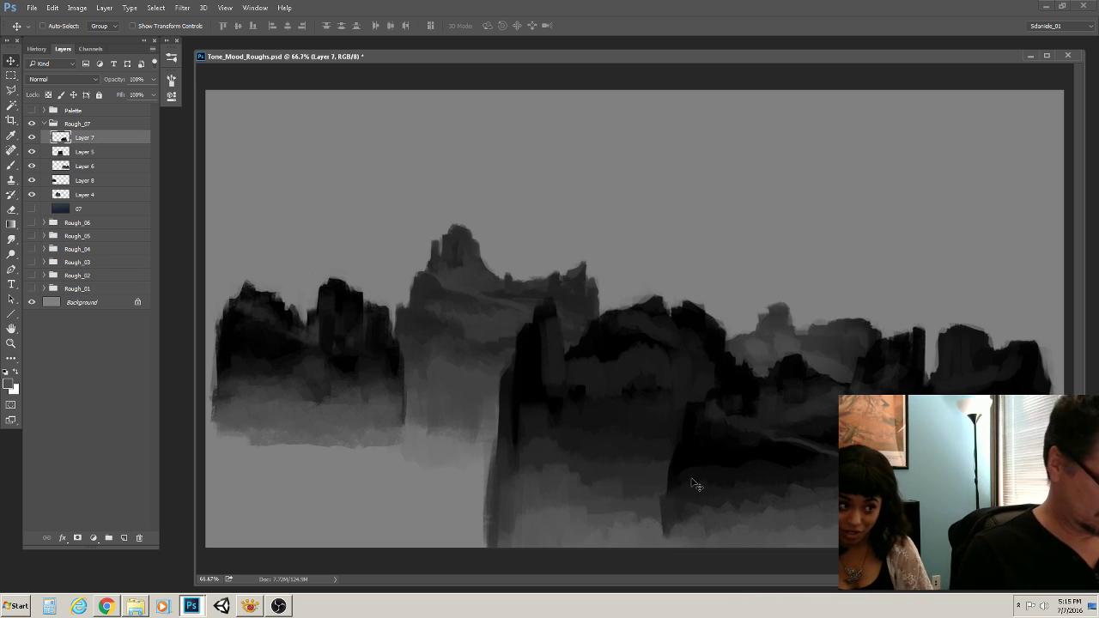
key("ctrl+t")
left_click_drag(656, 453, 588, 453)
key("Return")
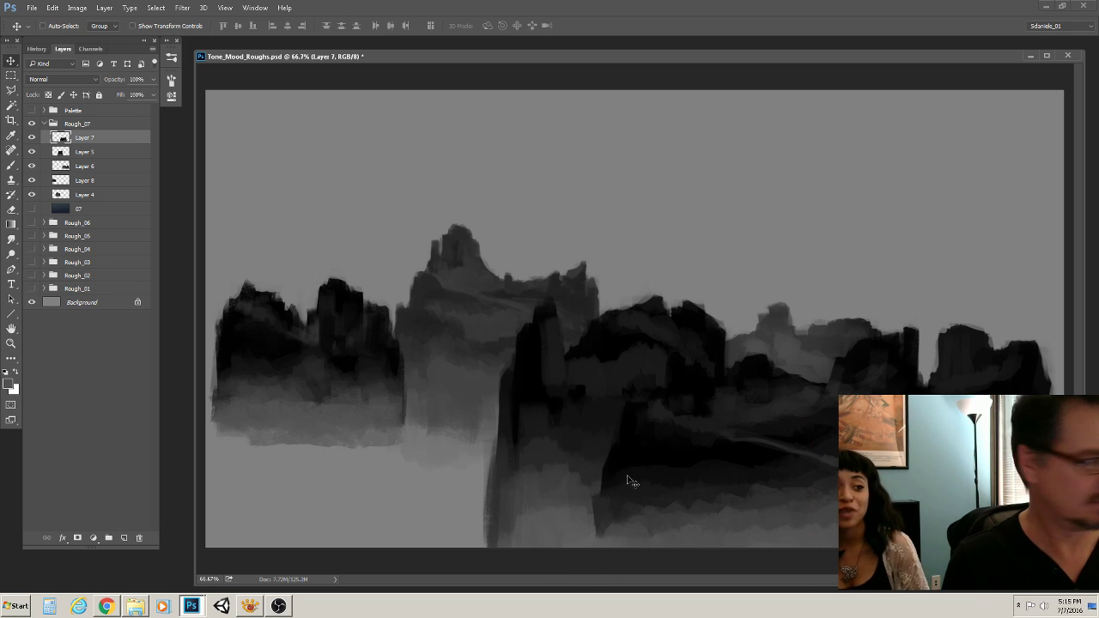
Reduce the Layer 6 rock to about 88% height and shift it up, and raise the Layer 4 rock in the background
left_click(96, 167)
key("ctrl+t")
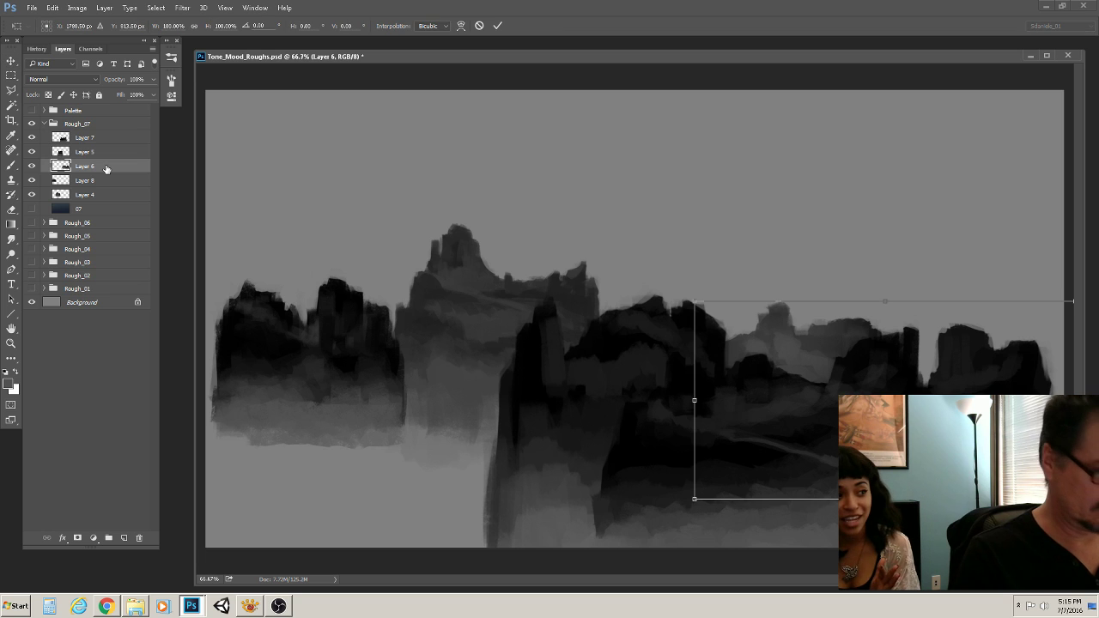
left_click_drag(755, 303, 804, 327)
left_click_drag(736, 470, 744, 429)
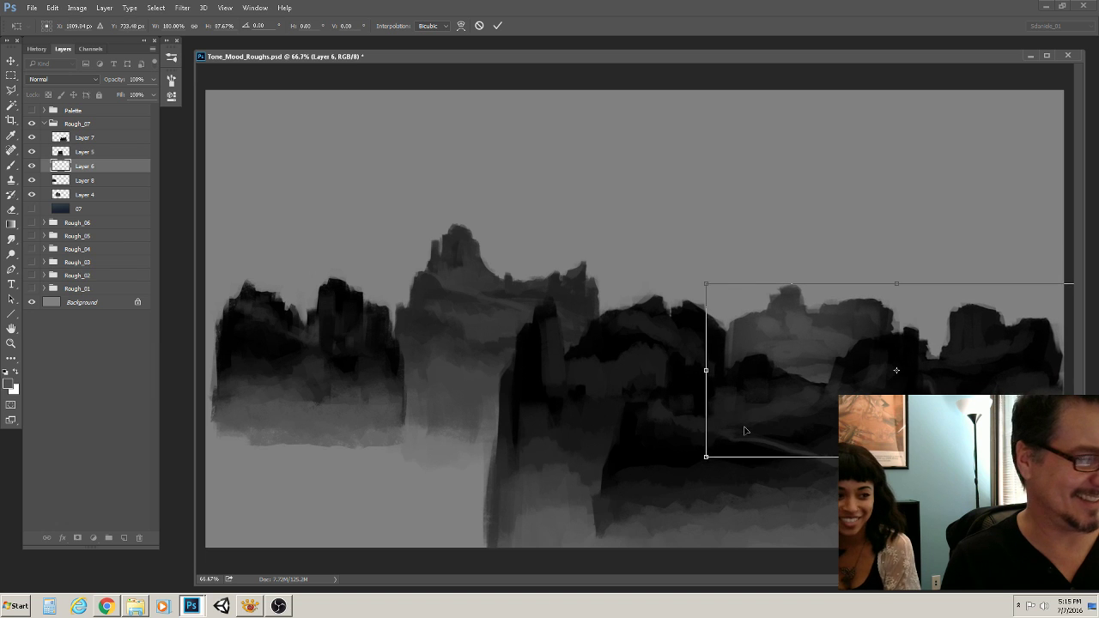
key("Return")
left_click(100, 194)
left_click_drag(434, 351, 455, 299)
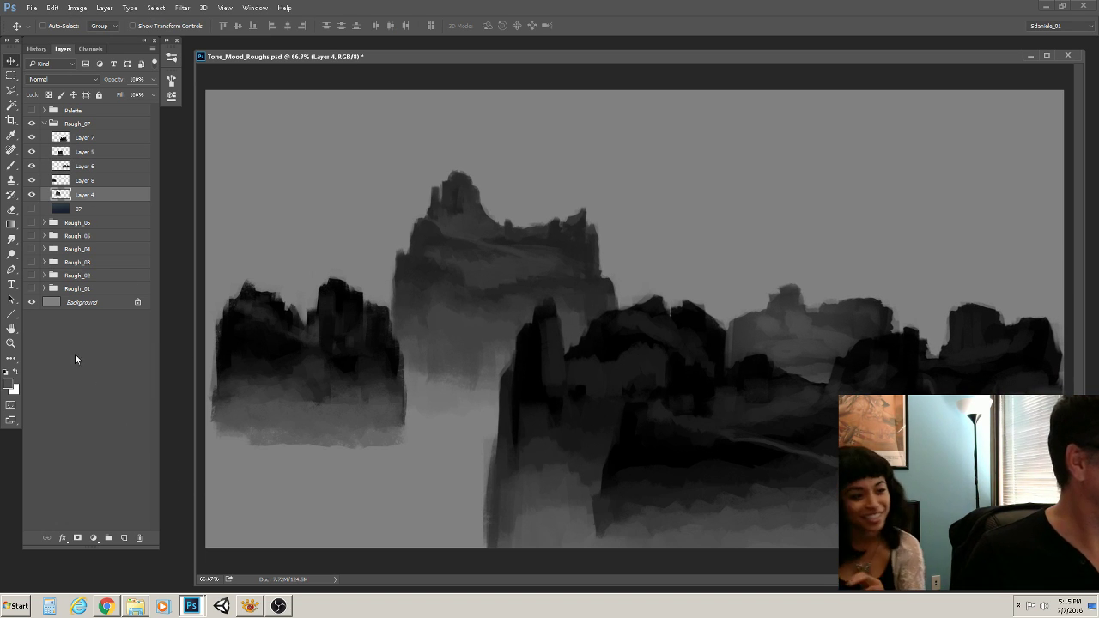
Move the Layer 8 rock right and slightly up toward the distant formation, and widen it slightly on its left side
left_click(97, 151)
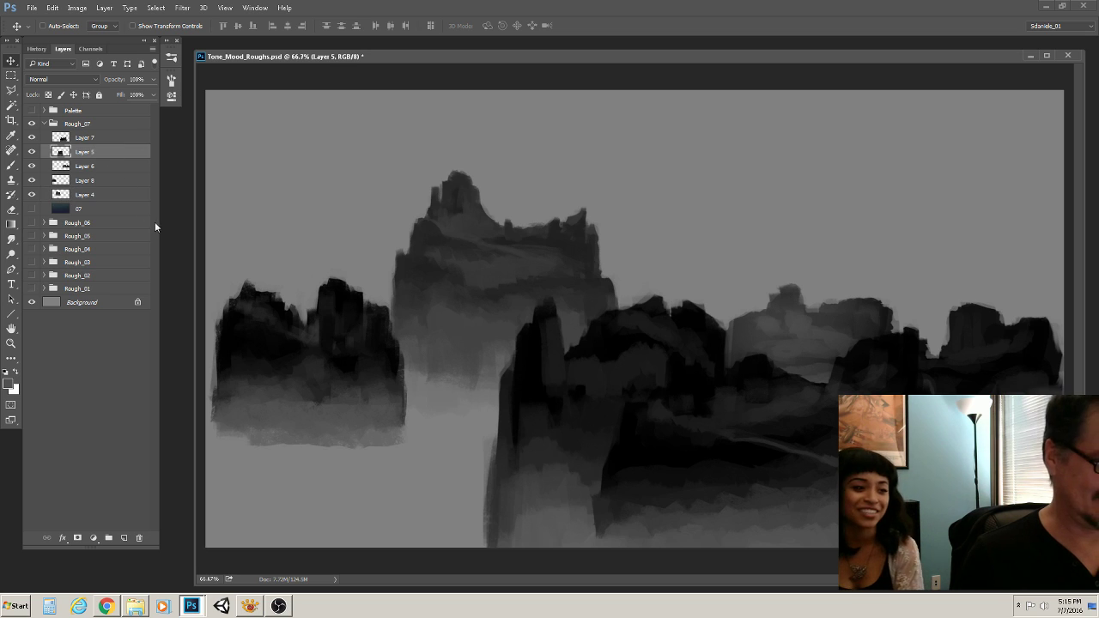
left_click(33, 181)
left_click(33, 181)
left_click(86, 182)
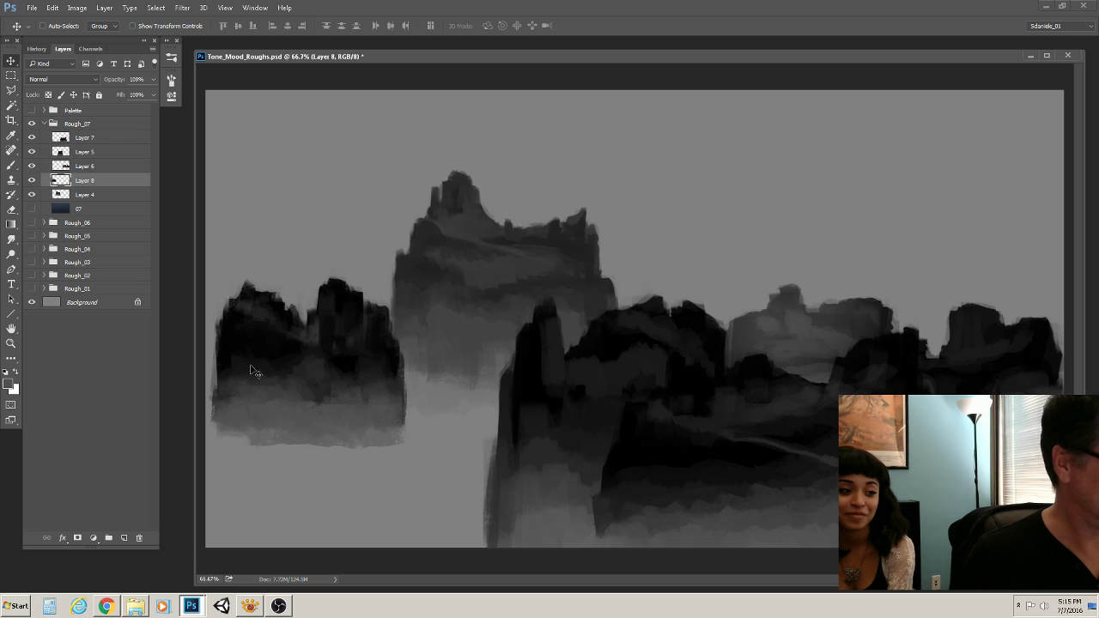
left_click_drag(251, 376, 277, 373)
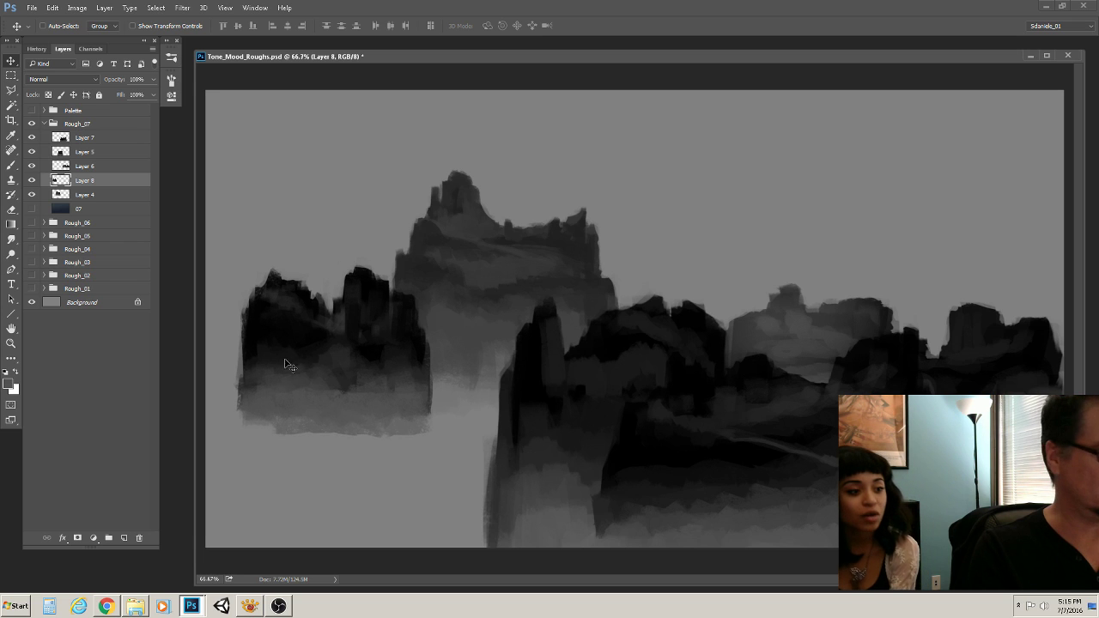
key("ctrl+t")
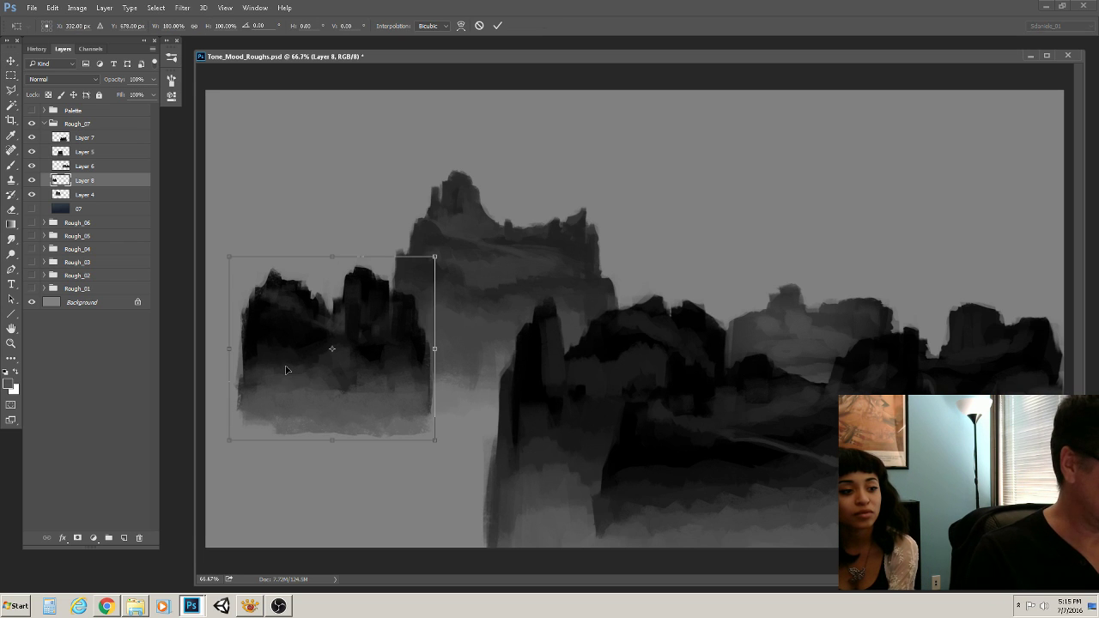
mouse_move(224, 343)
left_mouse_down()
mouse_move(214, 347)
mouse_move(226, 354)
left_mouse_up()
key("Return")
Lighten the Layer 8 rock with Hue/Saturation, setting Lightness to +8
key("ctrl+u")
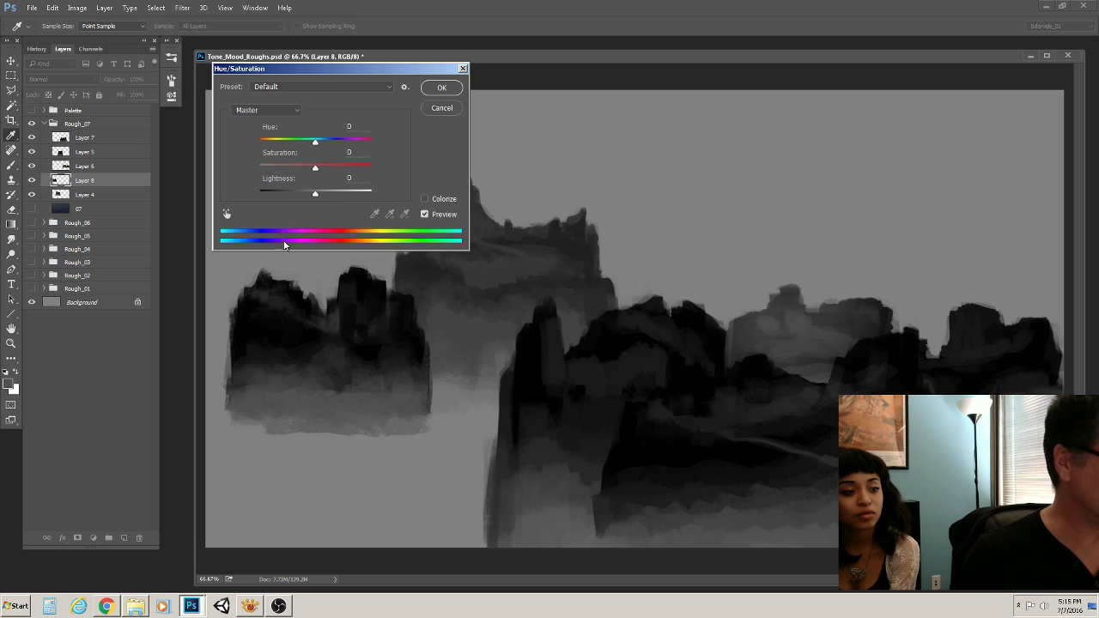
left_click_drag(315, 196, 322, 199)
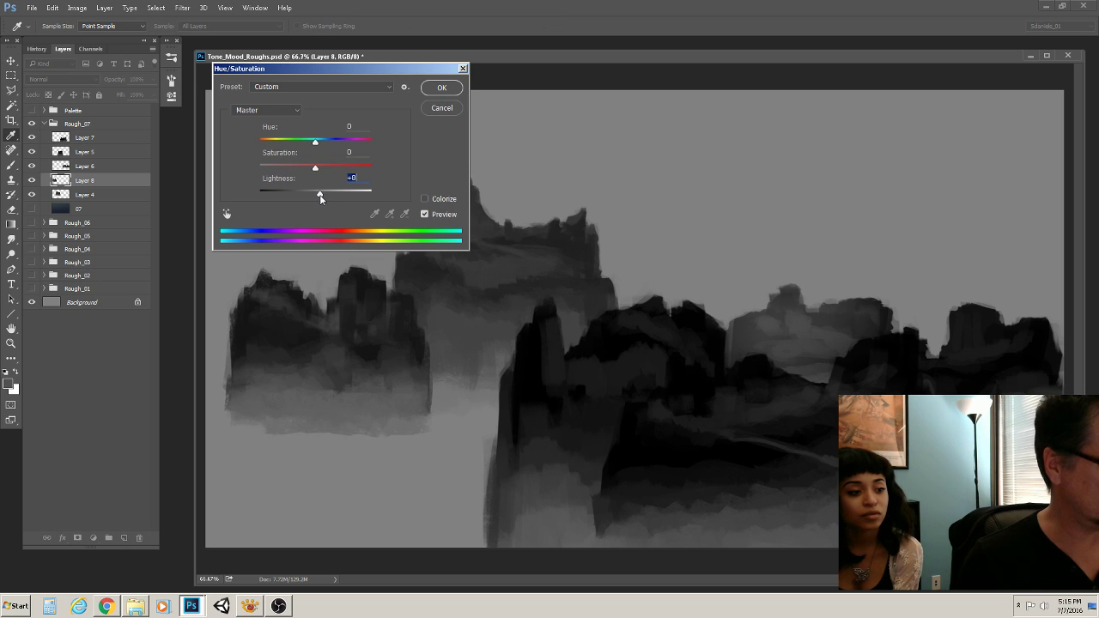
left_click(442, 89)
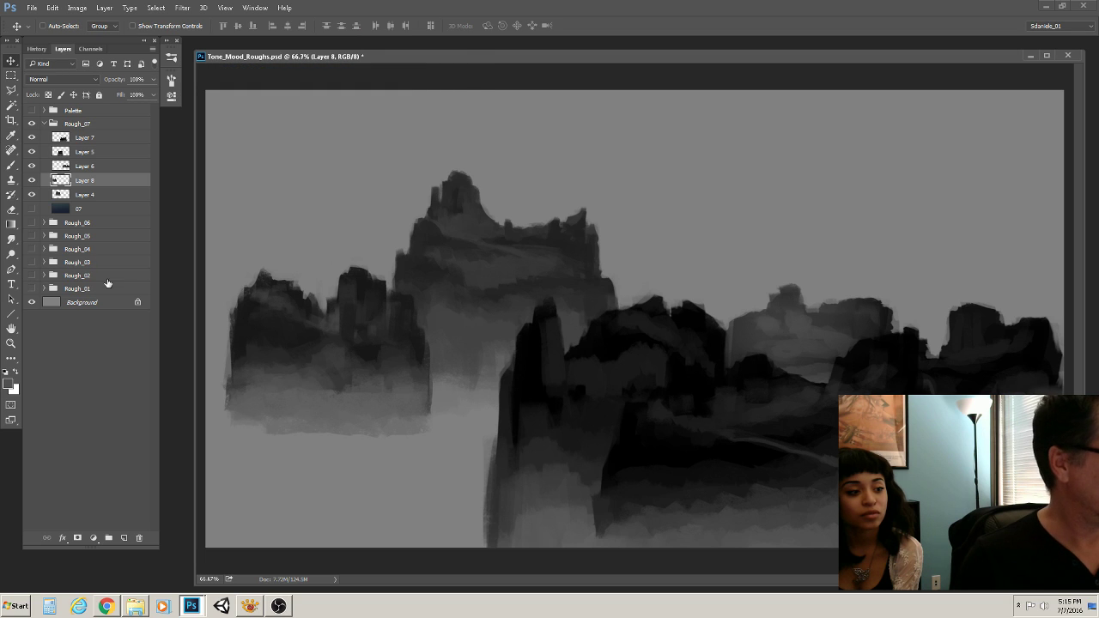
Duplicate Layer 8, place the copy at the top of Rough_07, and move the copied rock down into the lower-centre foreground
left_click_drag(125, 492, 124, 537)
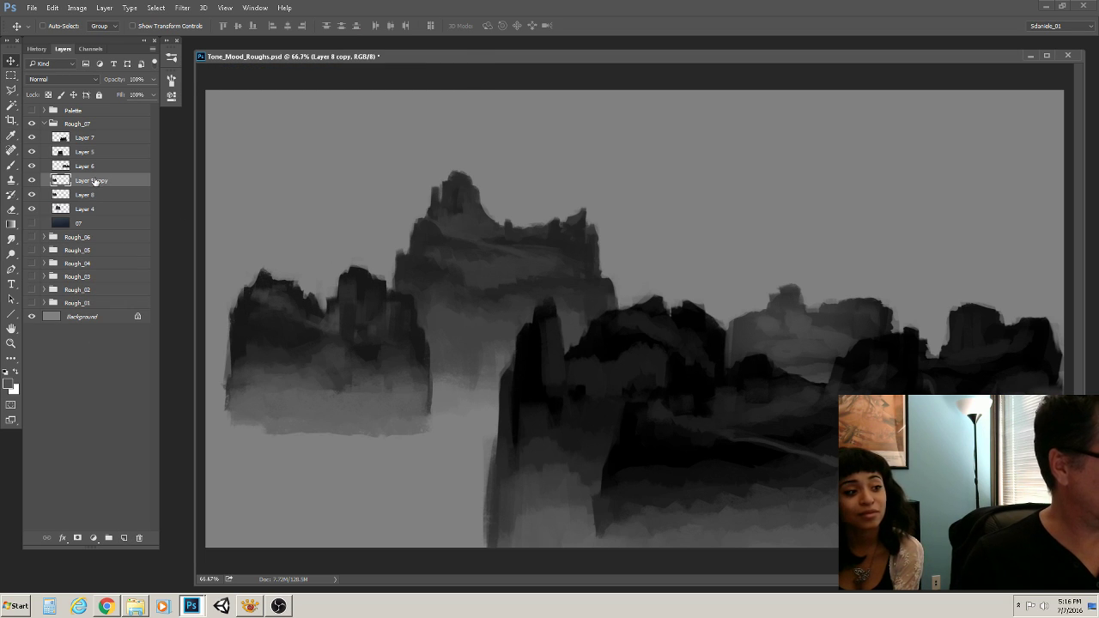
left_click_drag(94, 180, 93, 130)
left_click_drag(276, 341, 421, 445)
Darken the Layer 8 copy rock with Hue/Saturation, setting Lightness to -42
key("ctrl+u")
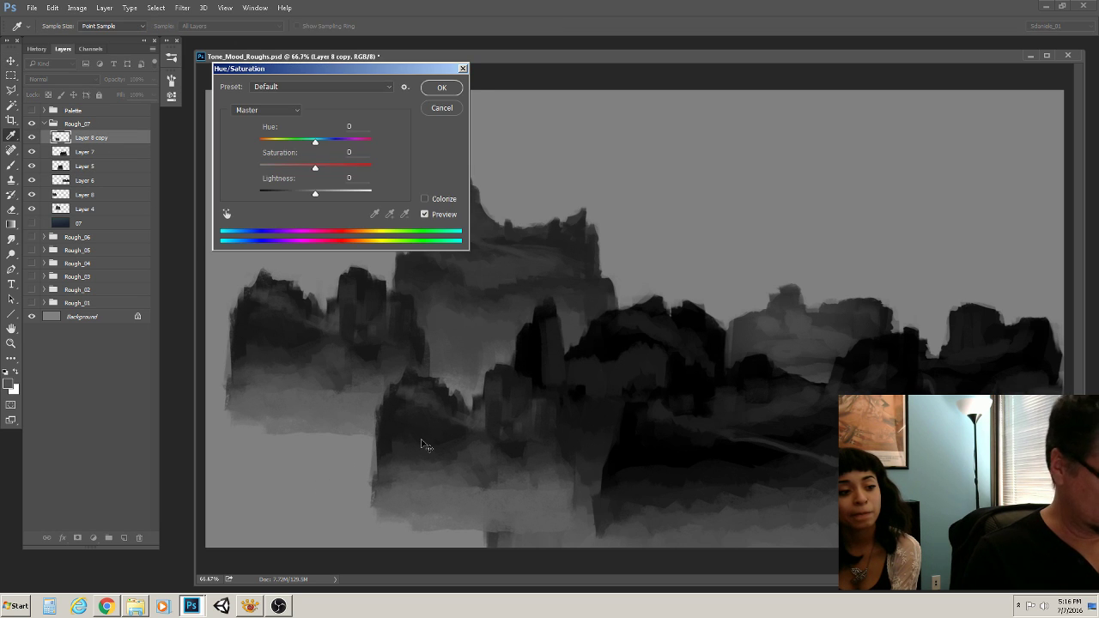
left_click_drag(314, 191, 296, 181)
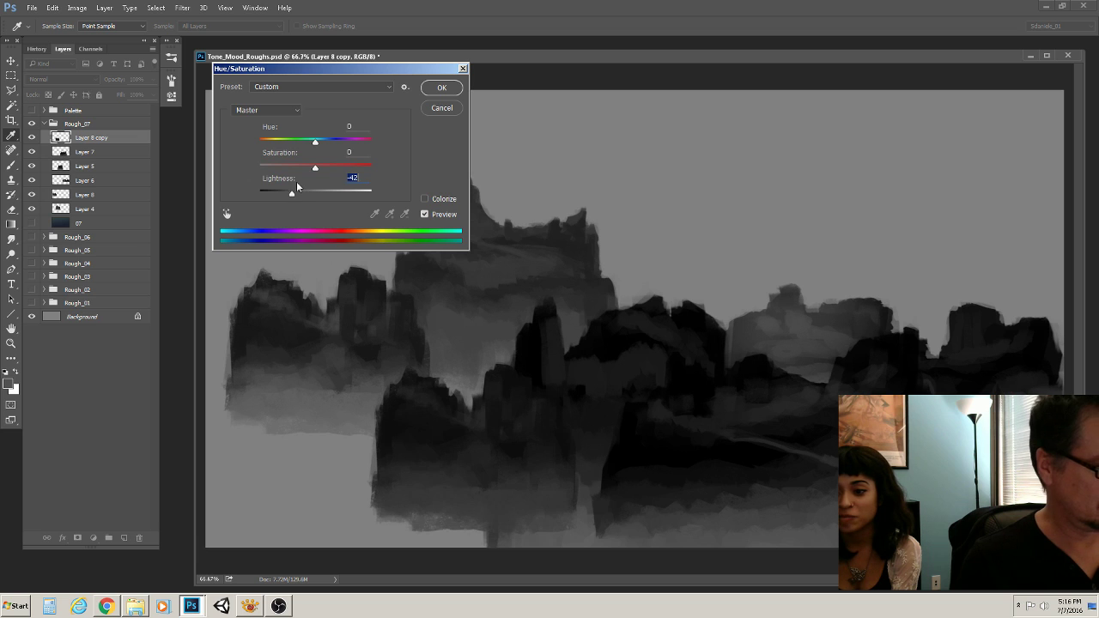
left_click(437, 89)
Stretch the Layer 8 copy rock to about 215% width and 99% height, and shift it up and past the canvas's left edge
key("ctrl+t")
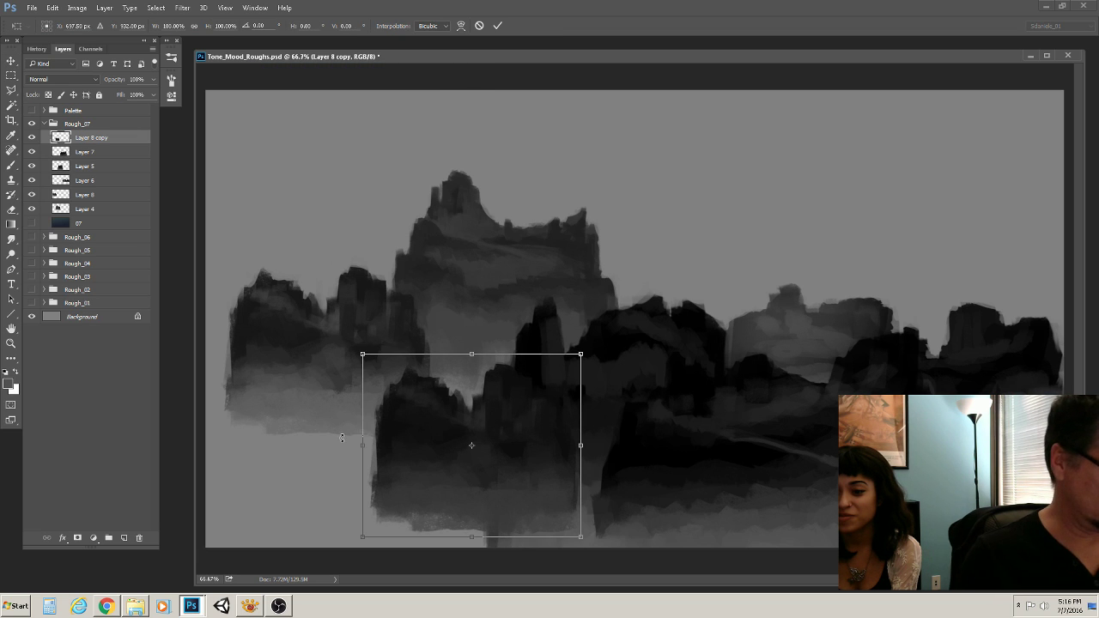
left_click_drag(362, 440, 205, 445)
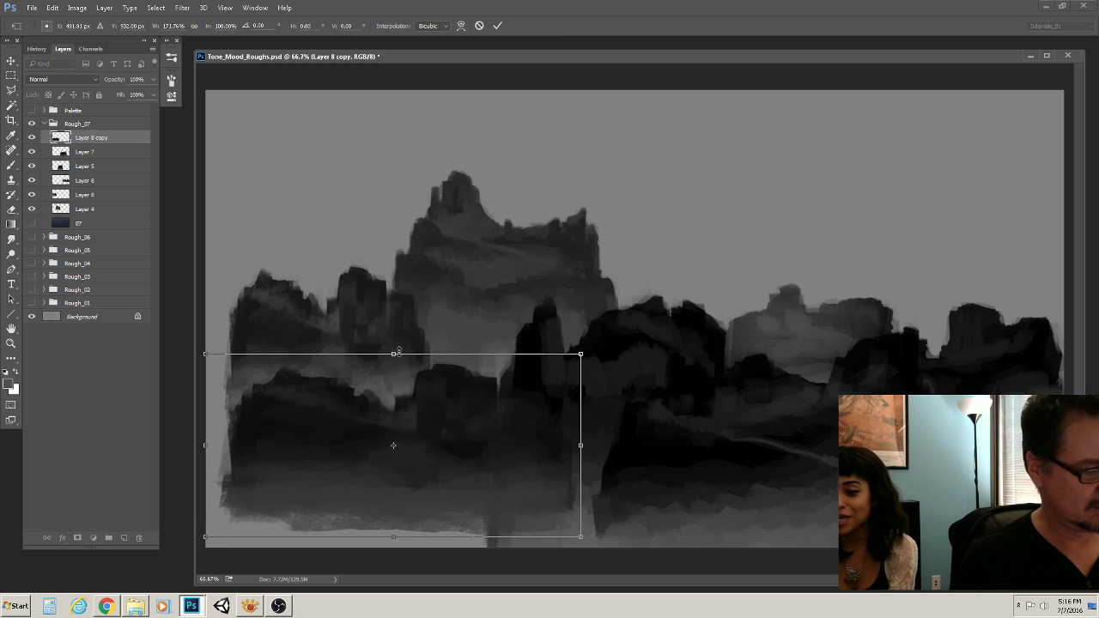
mouse_move(399, 350)
left_mouse_down()
mouse_move(395, 292)
mouse_move(395, 355)
left_mouse_up()
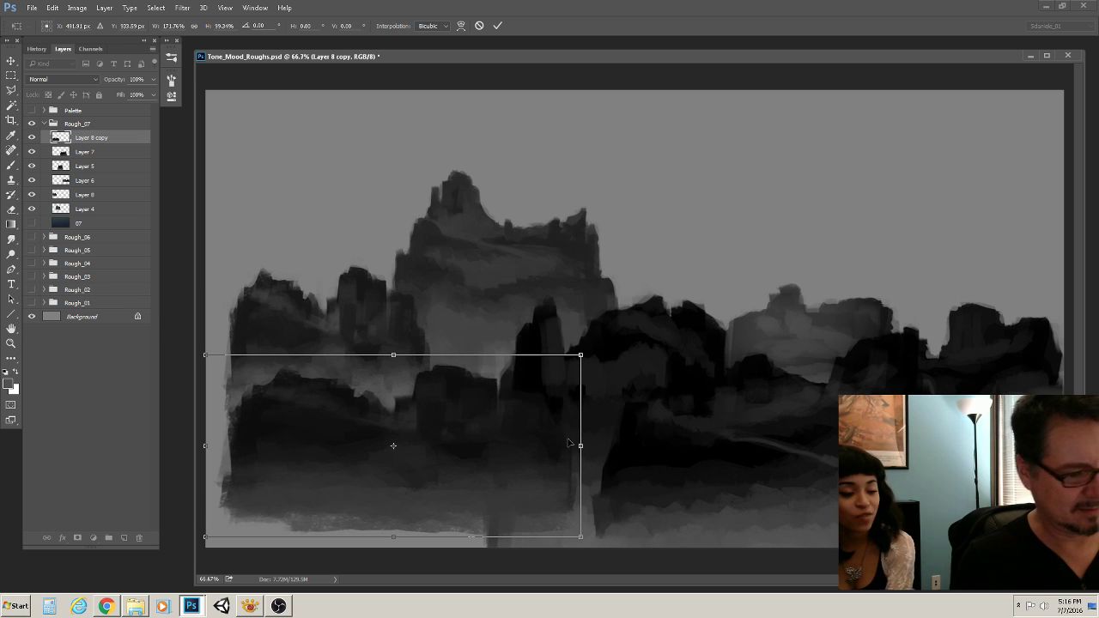
left_click_drag(581, 444, 677, 444)
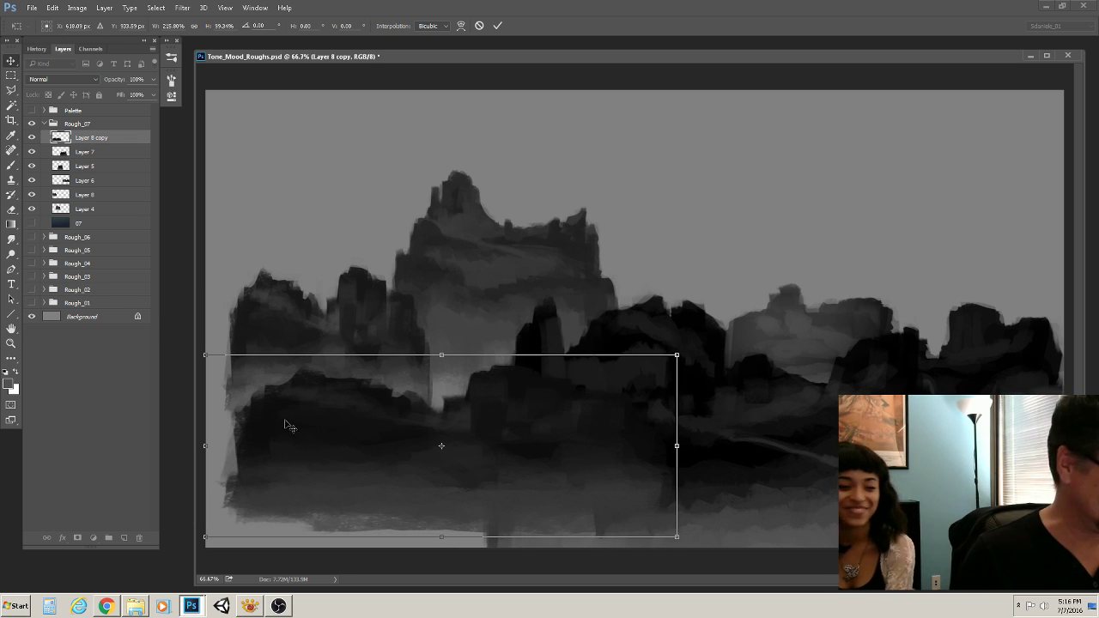
key("Return")
left_click_drag(294, 434, 312, 451)
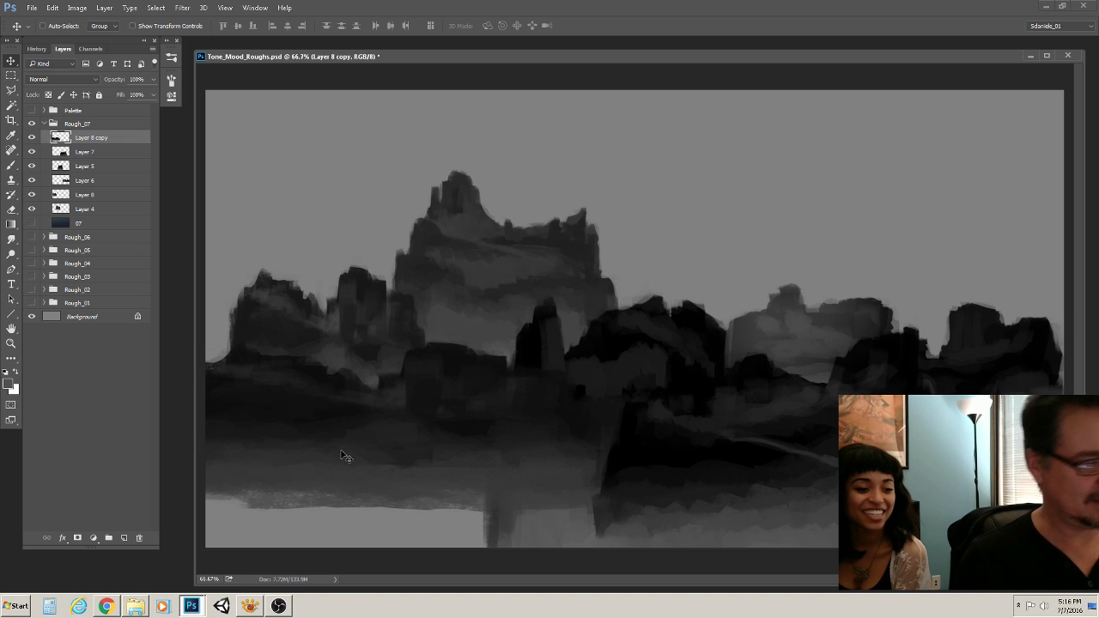
Move Layer 5 to the top of Rough_07 and flare its rock's base with a Perspective transform, shifting the rock left
left_click_drag(94, 169, 105, 131)
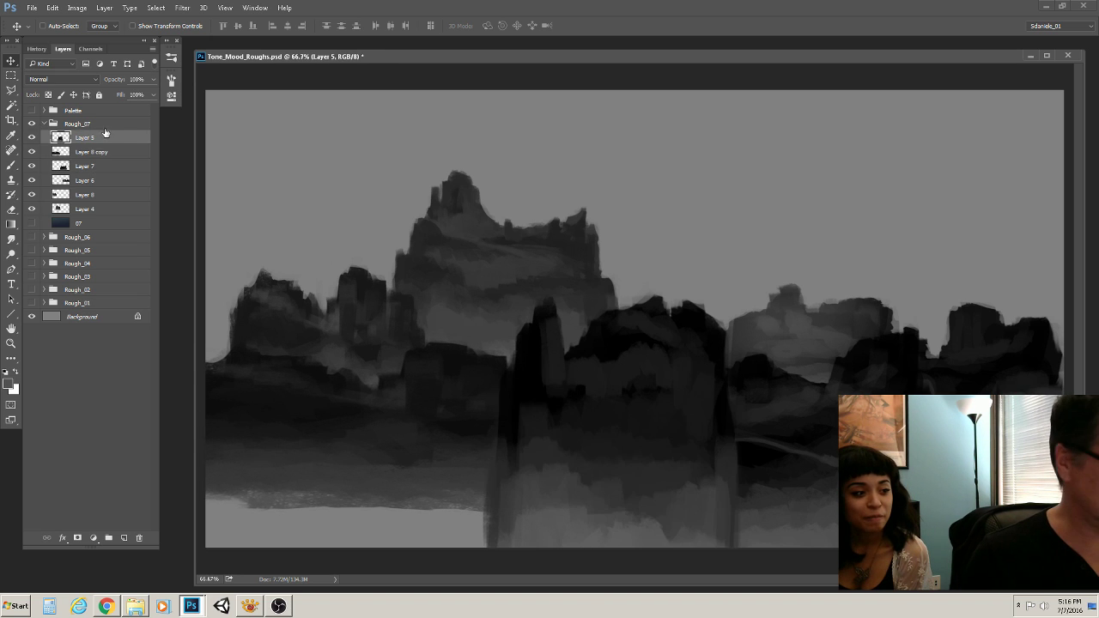
key("ctrl+t")
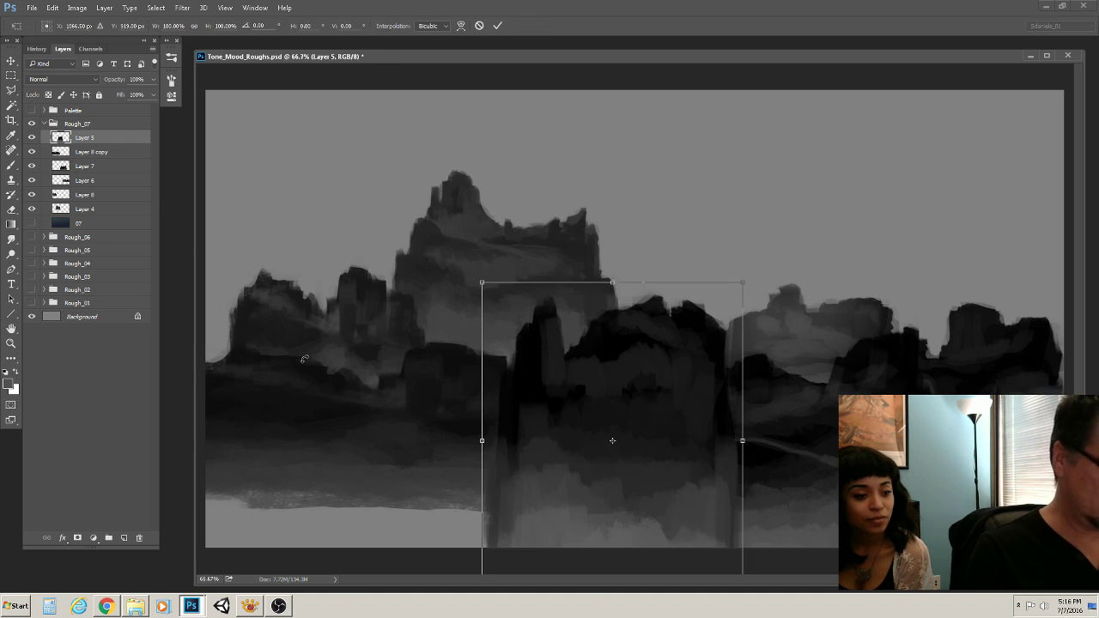
right_click(524, 378)
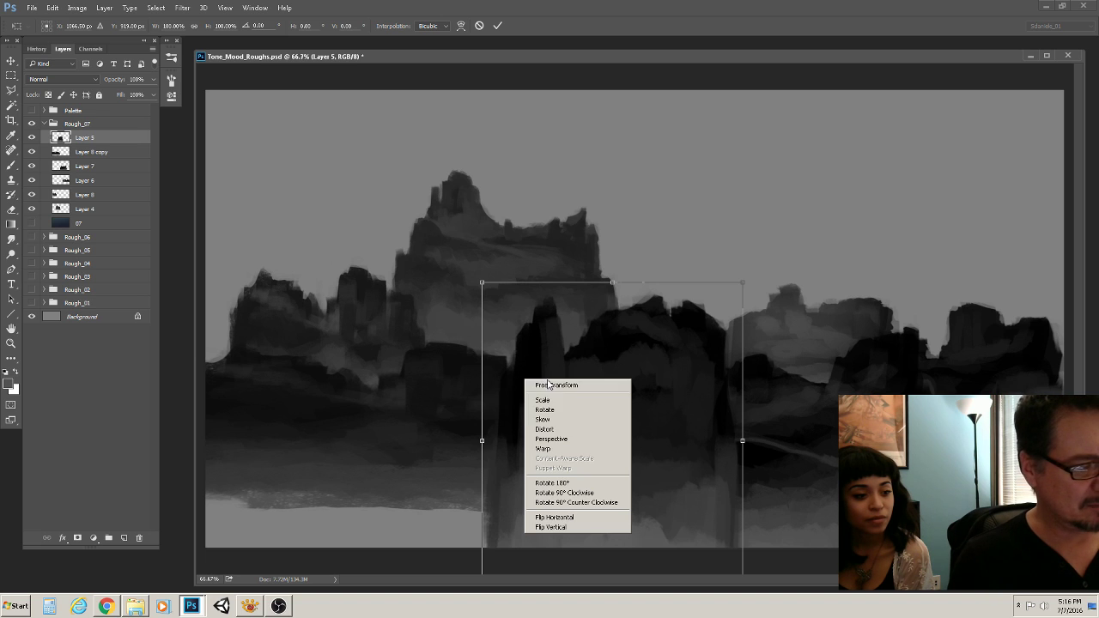
left_click(537, 439)
left_click_drag(490, 565, 512, 473)
left_click_drag(487, 510, 388, 505)
left_click_drag(484, 383, 438, 478)
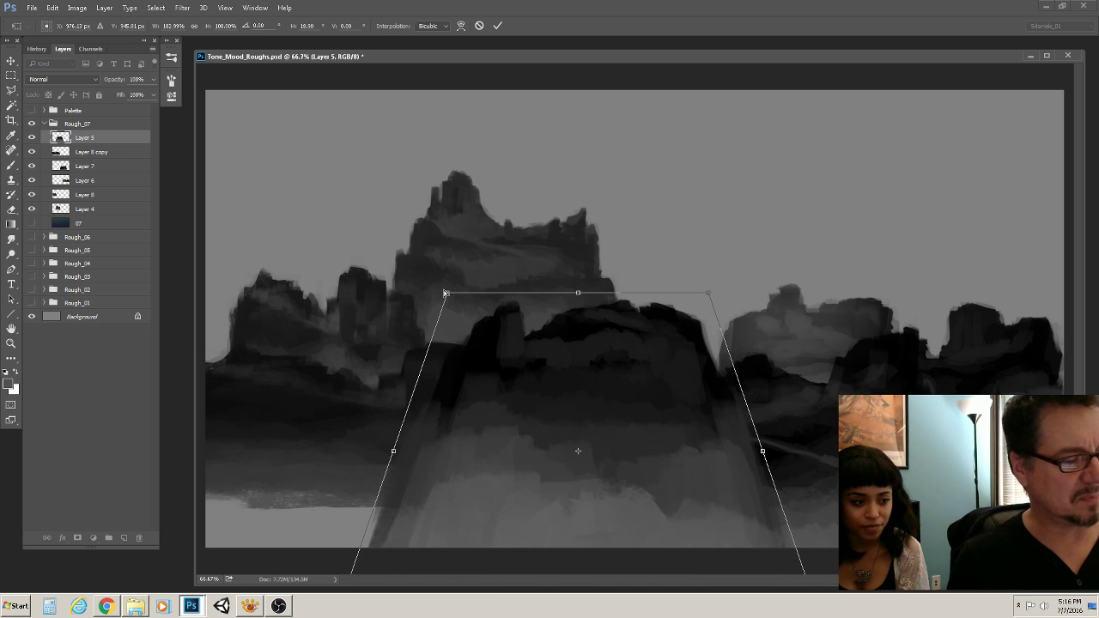
mouse_move(446, 295)
left_mouse_down()
mouse_move(434, 297)
mouse_move(451, 294)
left_mouse_up()
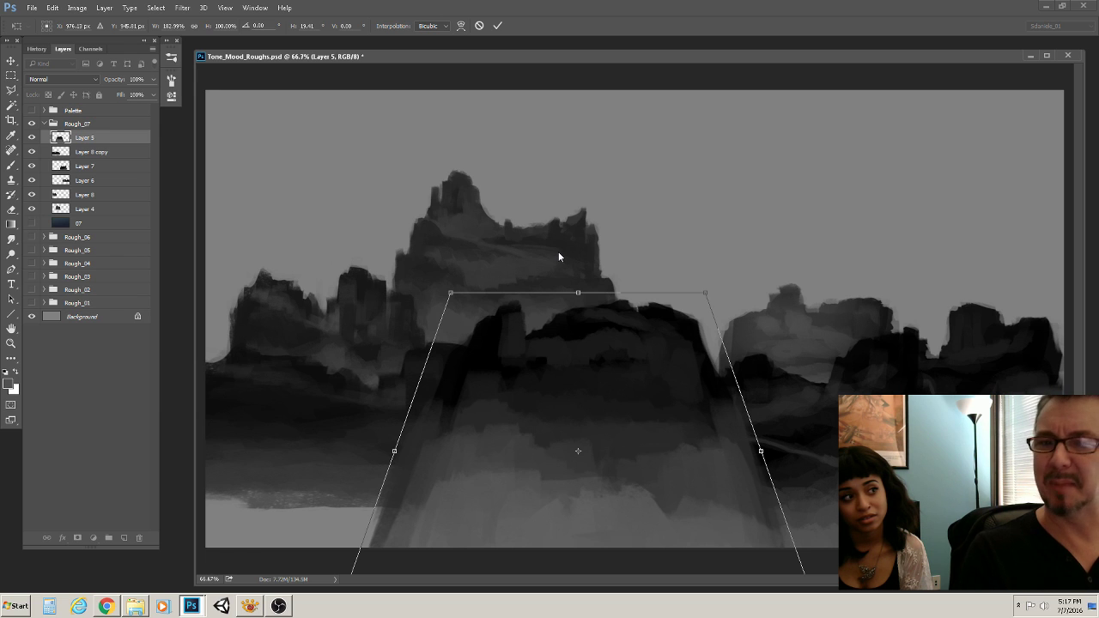
key("Return")
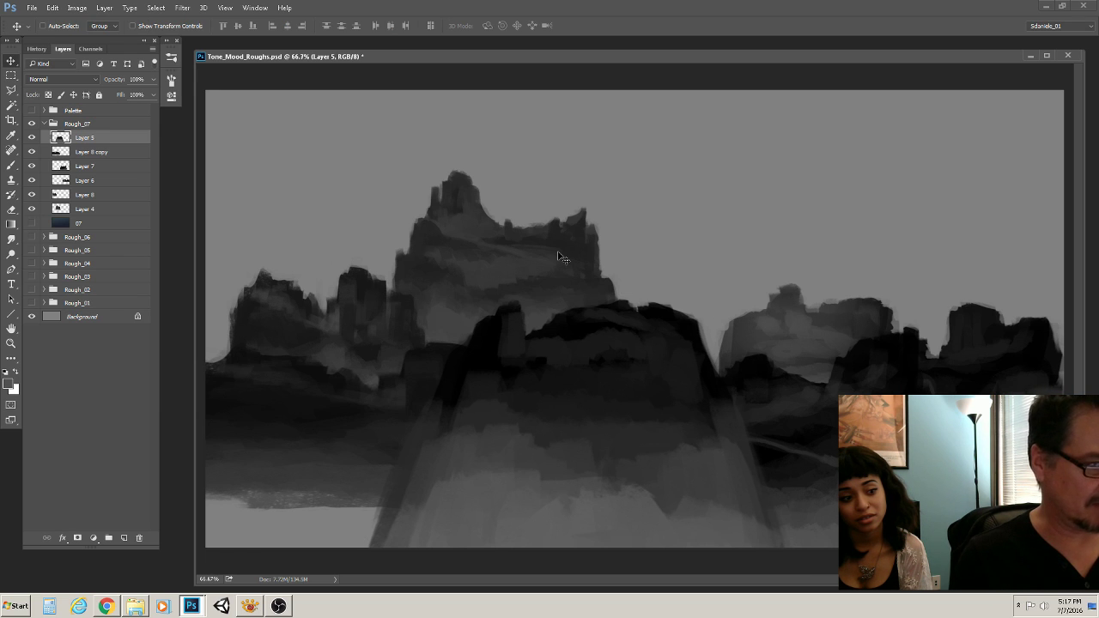
key("ctrl+t")
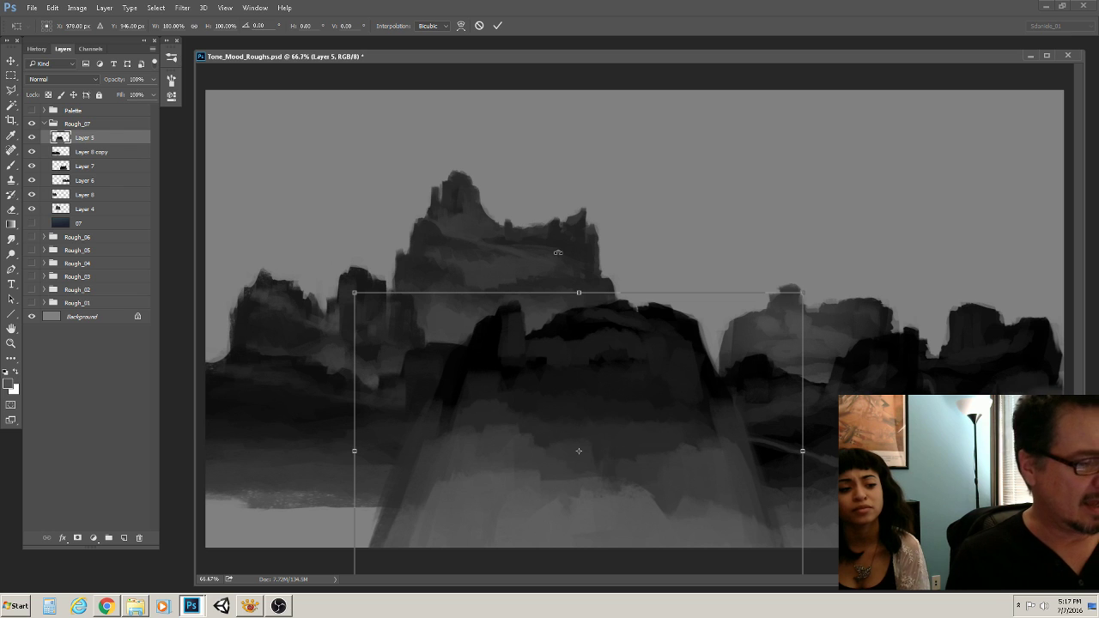
right_click(494, 387)
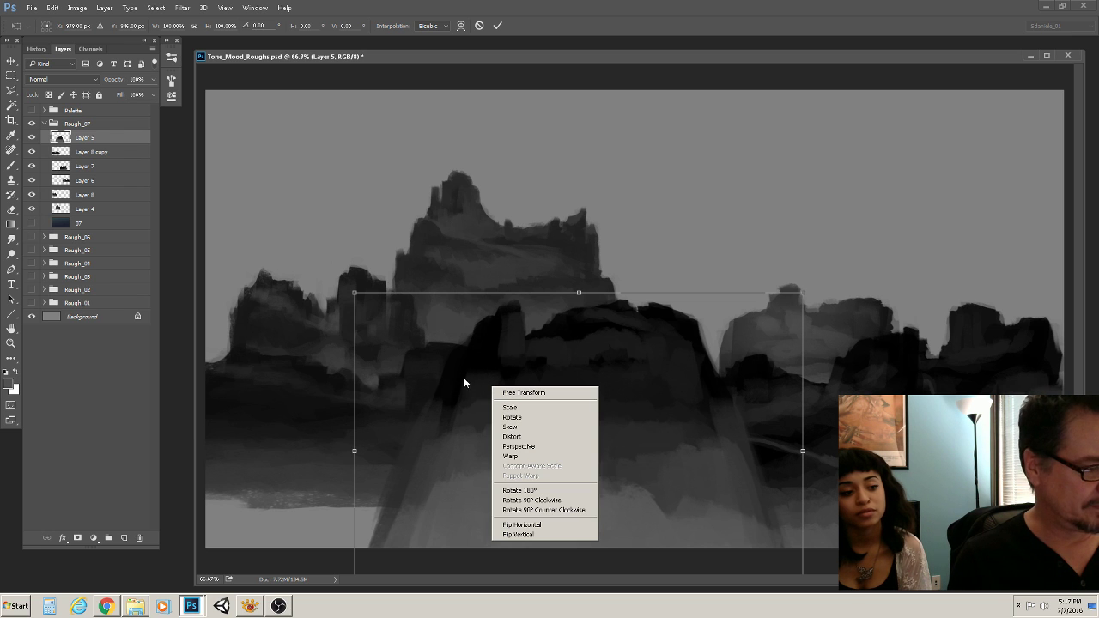
left_click(509, 436)
left_click_drag(354, 293, 326, 277)
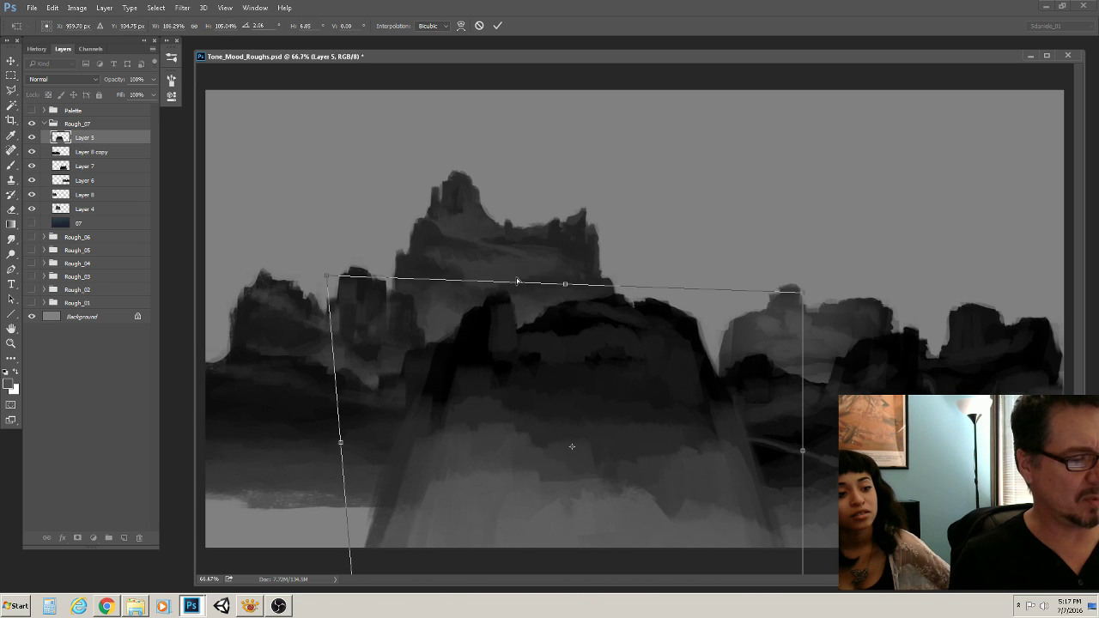
mouse_move(573, 336)
left_mouse_down()
mouse_move(574, 321)
mouse_move(575, 334)
left_mouse_up()
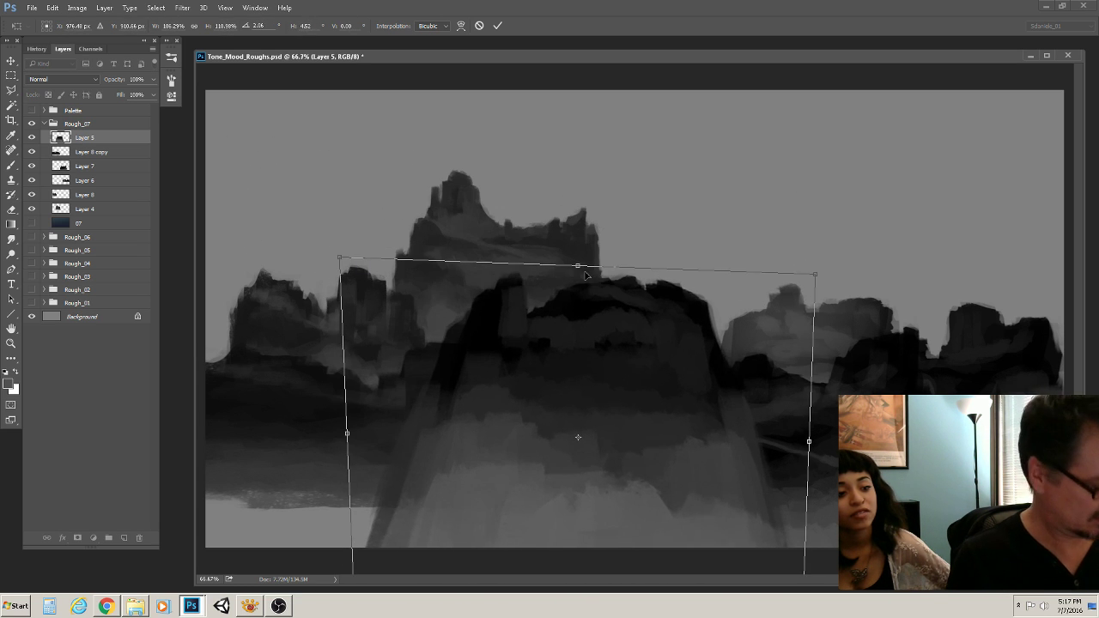
key("Return")
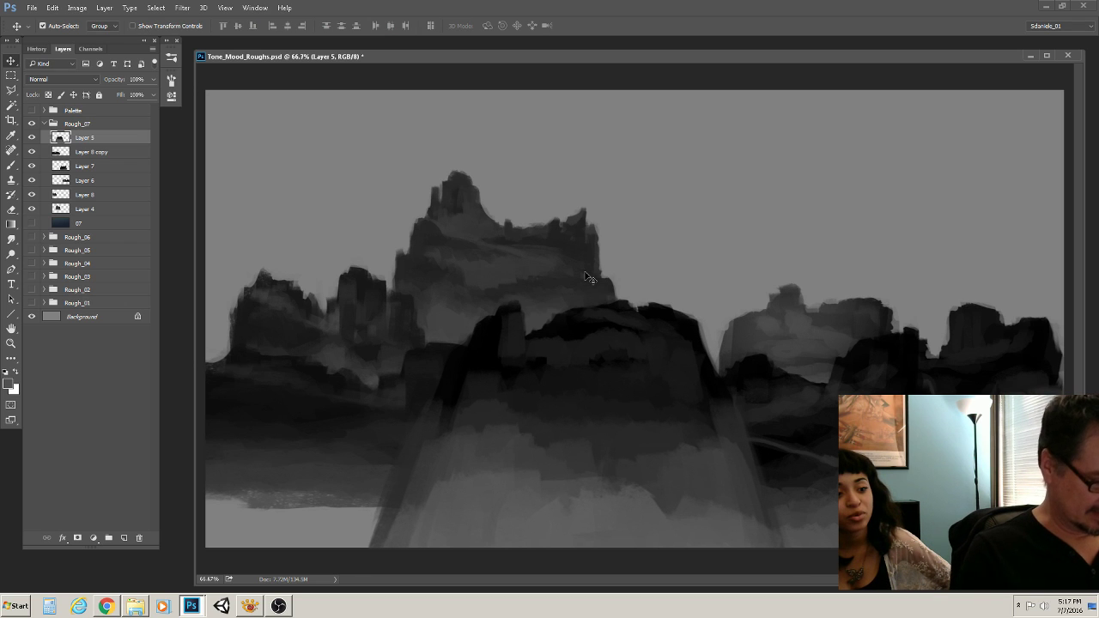
key("ctrl+t")
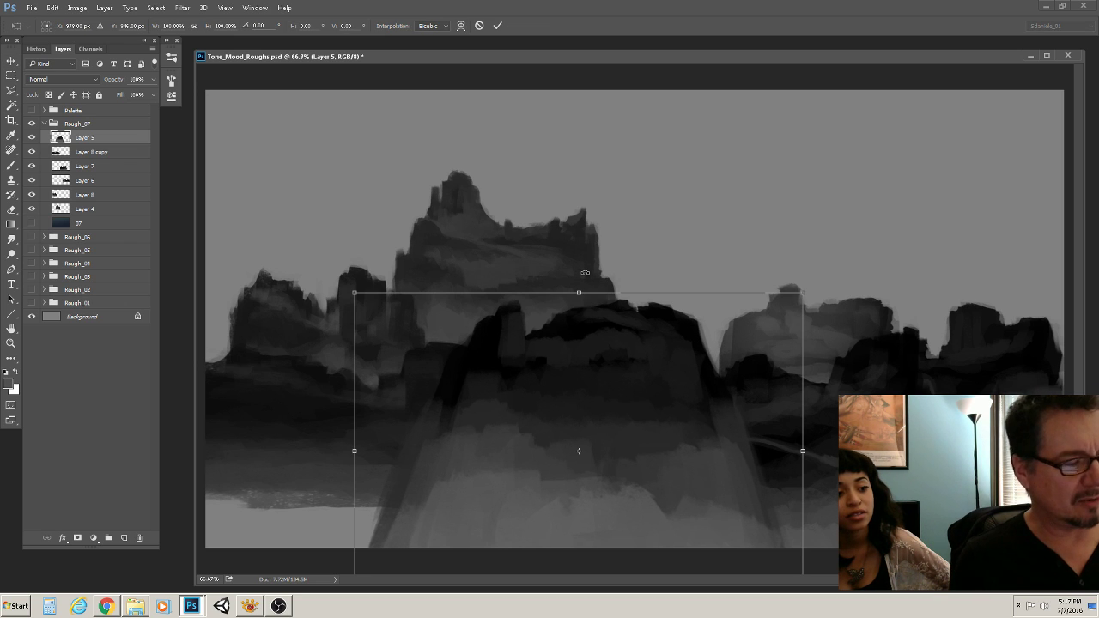
left_click_drag(354, 293, 364, 247)
key("Escape")
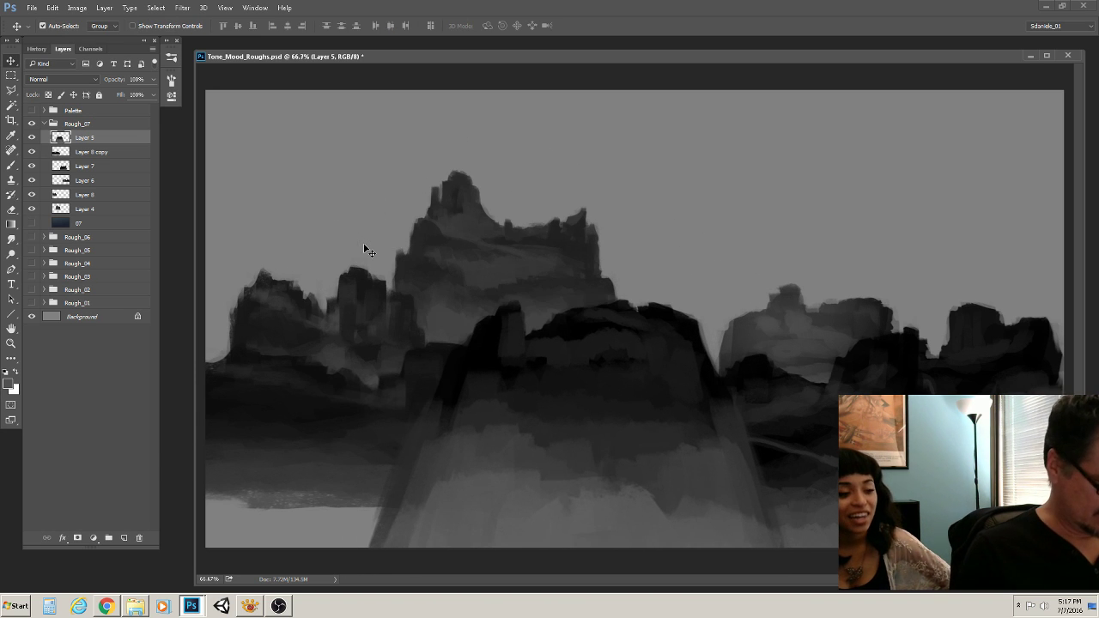
Warp the Layer 5 rock so both lower sides bulge outward into a broad mound, and lower it slightly in the foreground
key("ctrl+t")
right_click(470, 405)
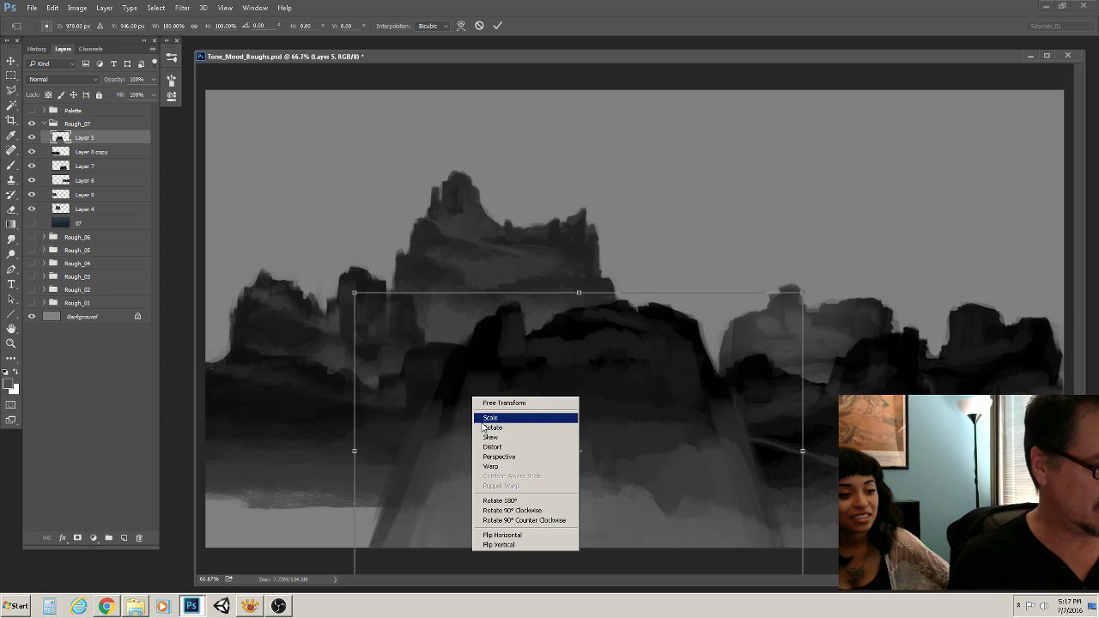
left_click(486, 466)
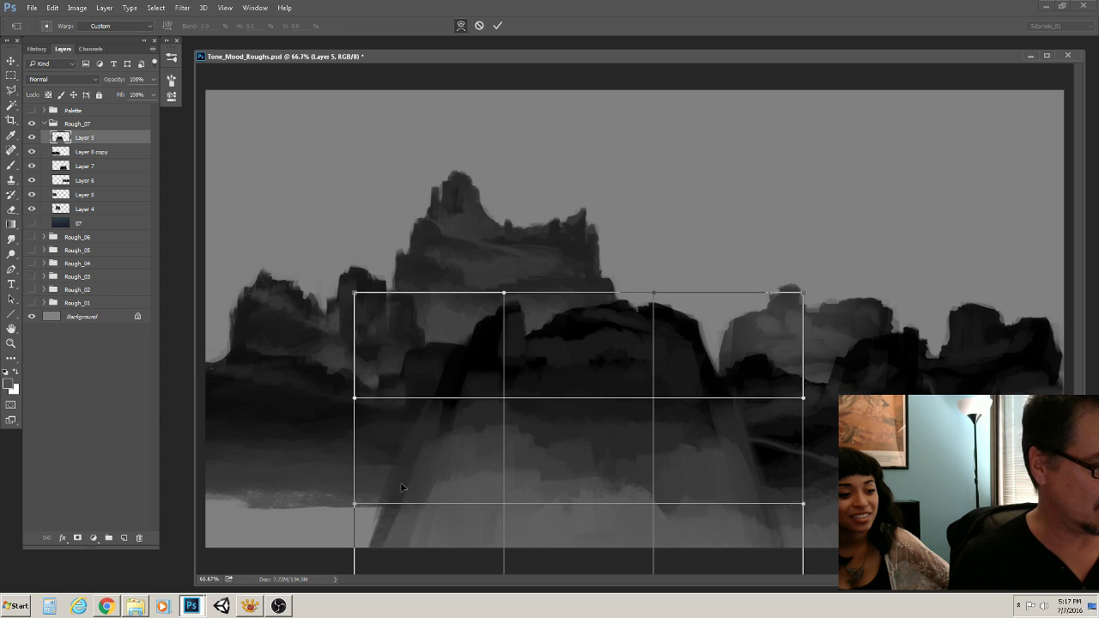
left_click_drag(400, 485, 377, 470)
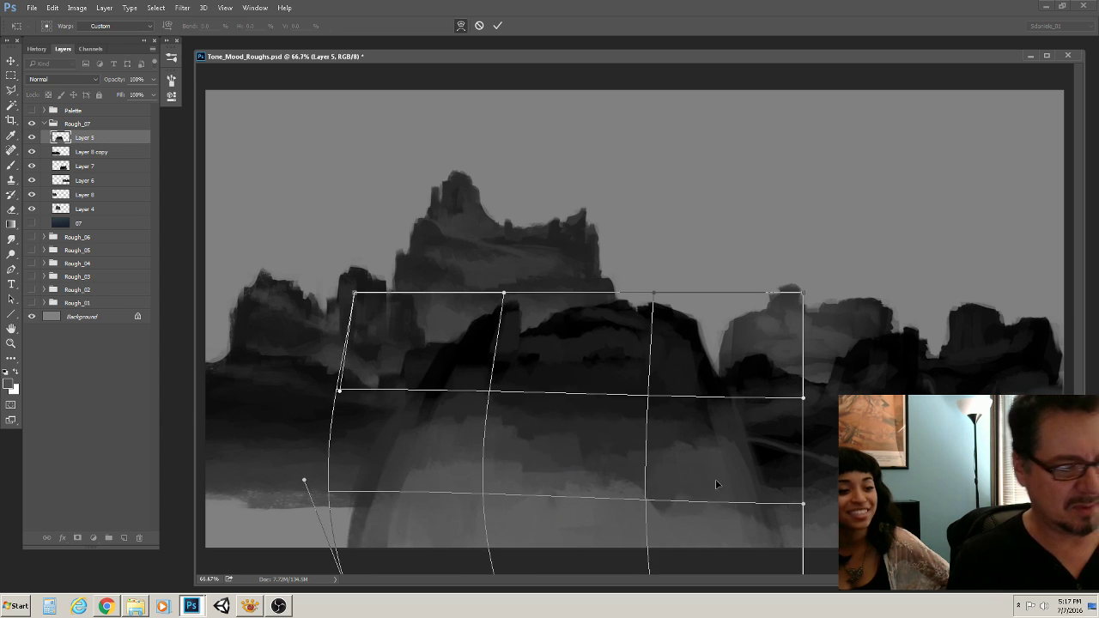
left_click_drag(715, 481, 711, 410)
mouse_move(776, 548)
left_mouse_down()
mouse_move(775, 517)
mouse_move(792, 540)
left_mouse_up()
left_click_drag(365, 546, 352, 524)
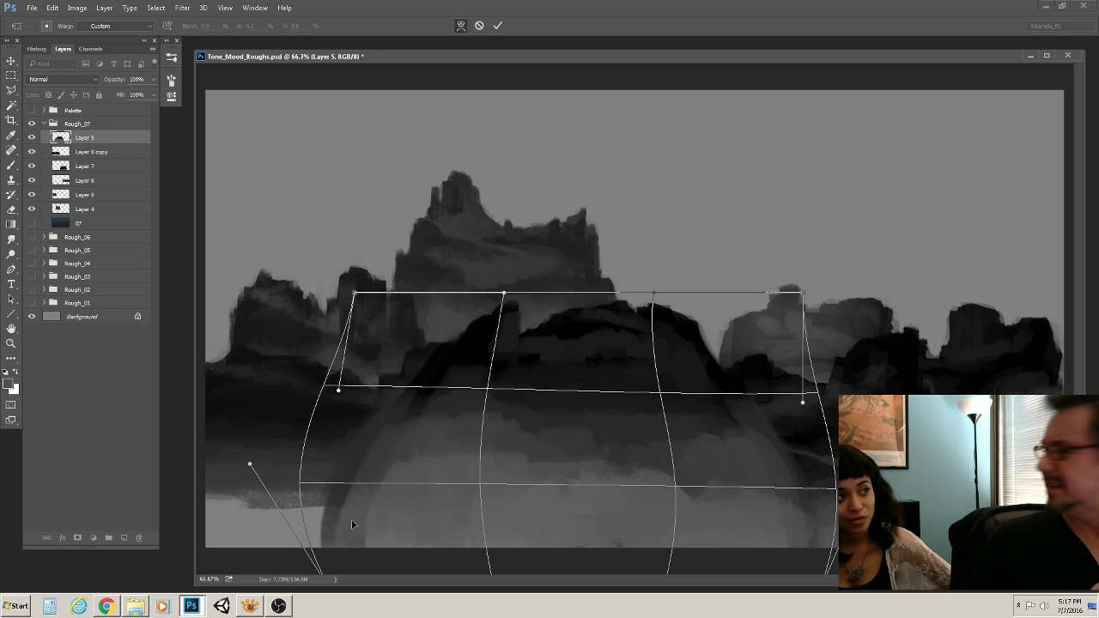
key("Return")
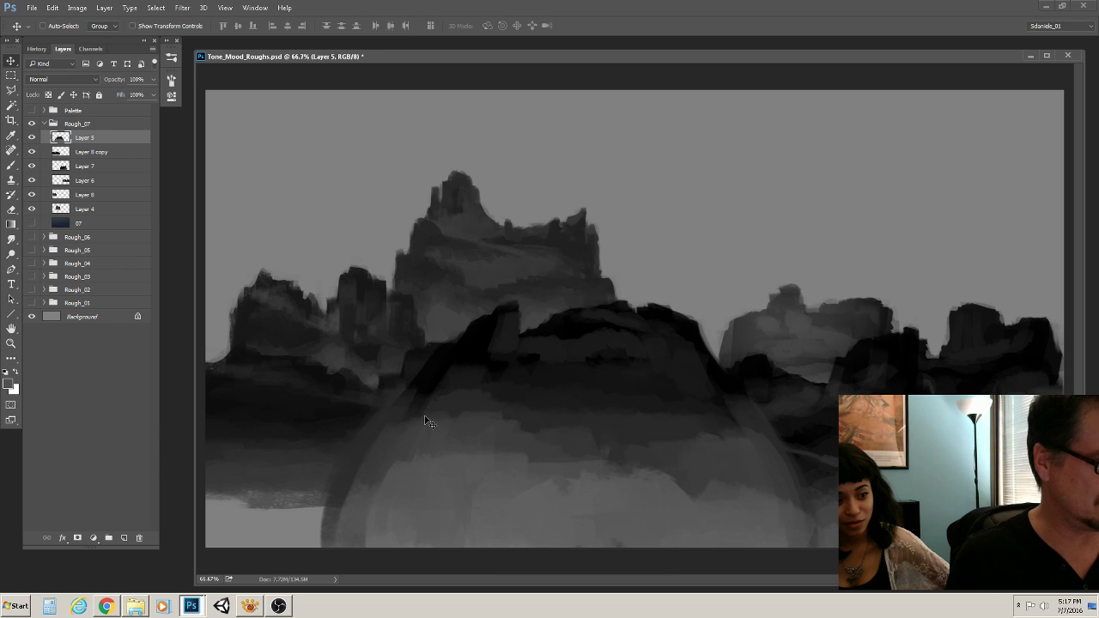
left_click_drag(447, 477, 500, 418)
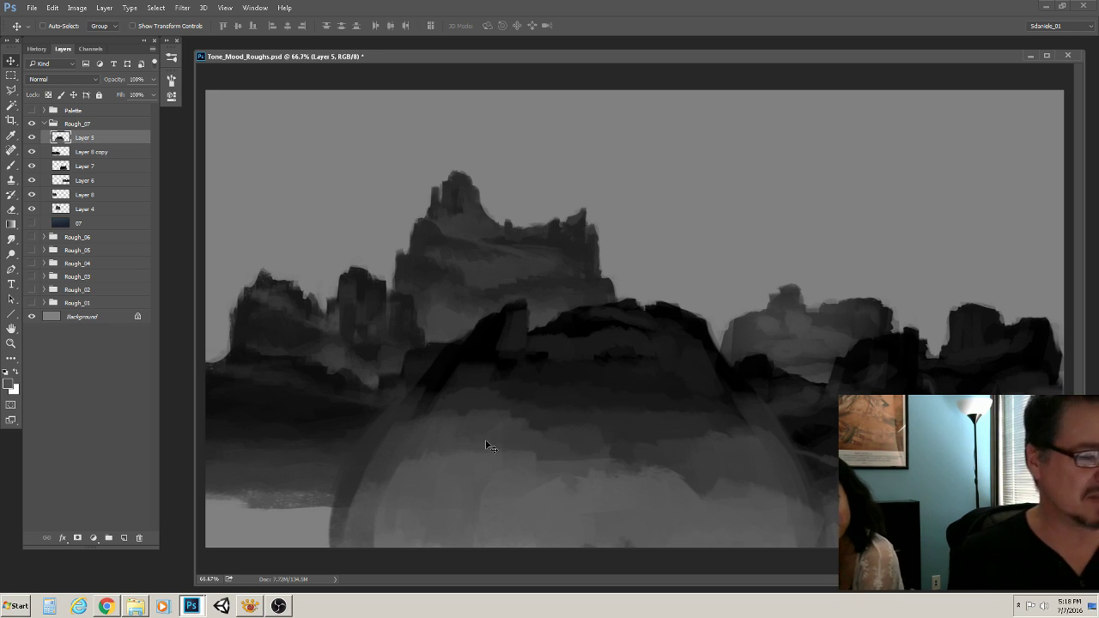
mouse_move(484, 428)
left_mouse_down()
mouse_move(473, 478)
mouse_move(498, 491)
mouse_move(499, 440)
left_mouse_up()
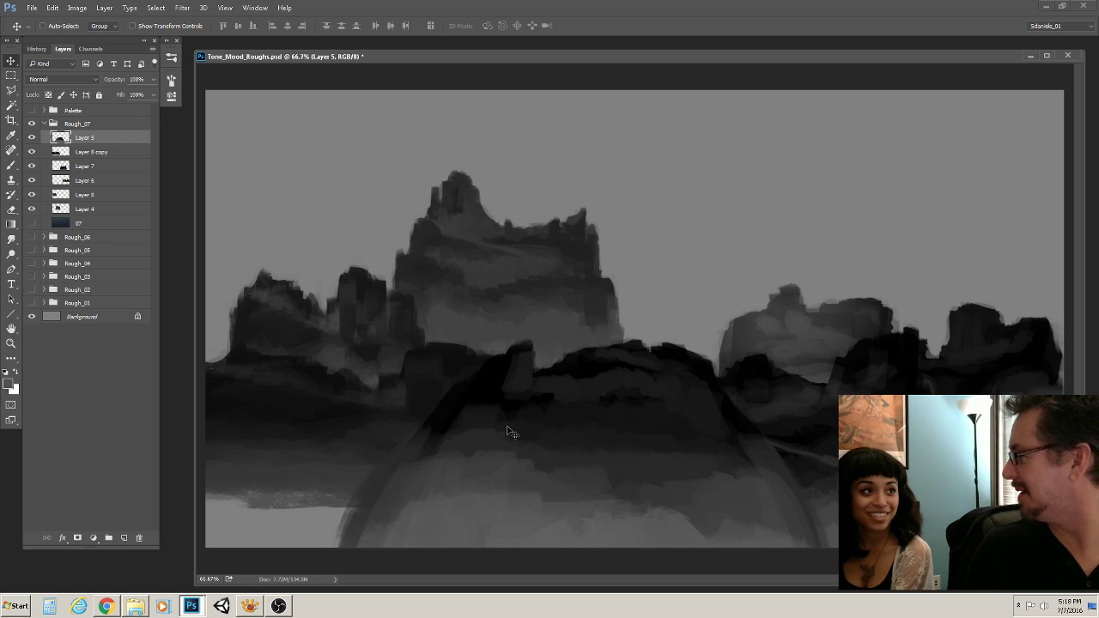
Move the Layer 7 rock to the right and narrow it to about 83% width
left_click(100, 167)
mouse_move(808, 437)
left_mouse_down()
mouse_move(863, 433)
mouse_move(794, 440)
mouse_move(812, 435)
left_mouse_up()
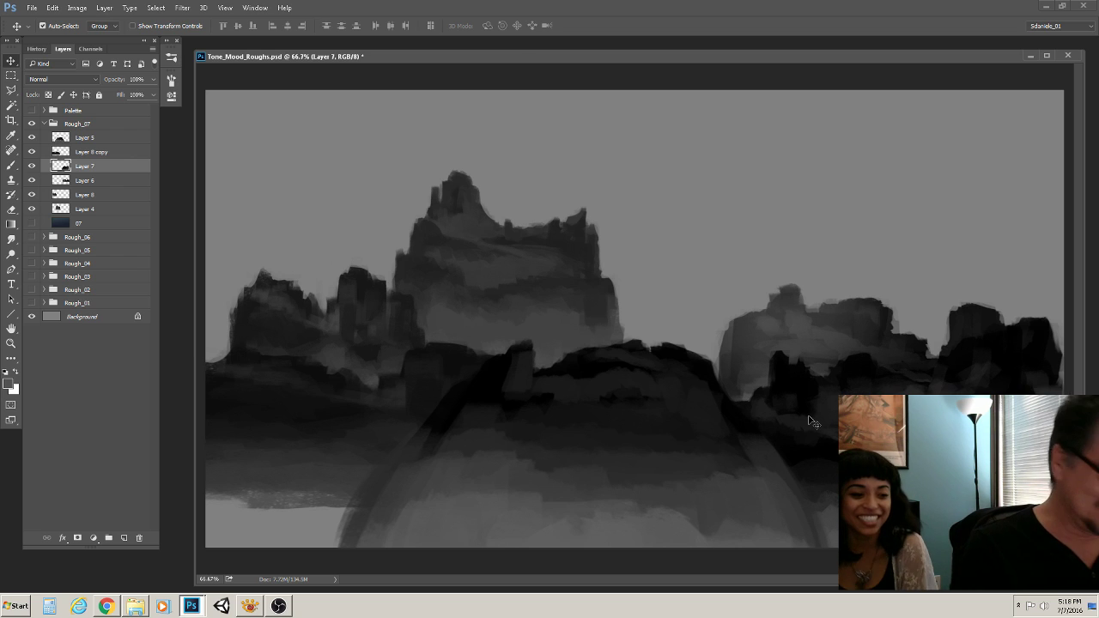
key("ctrl+t")
left_click_drag(694, 452, 753, 440)
left_click_drag(805, 477, 747, 477)
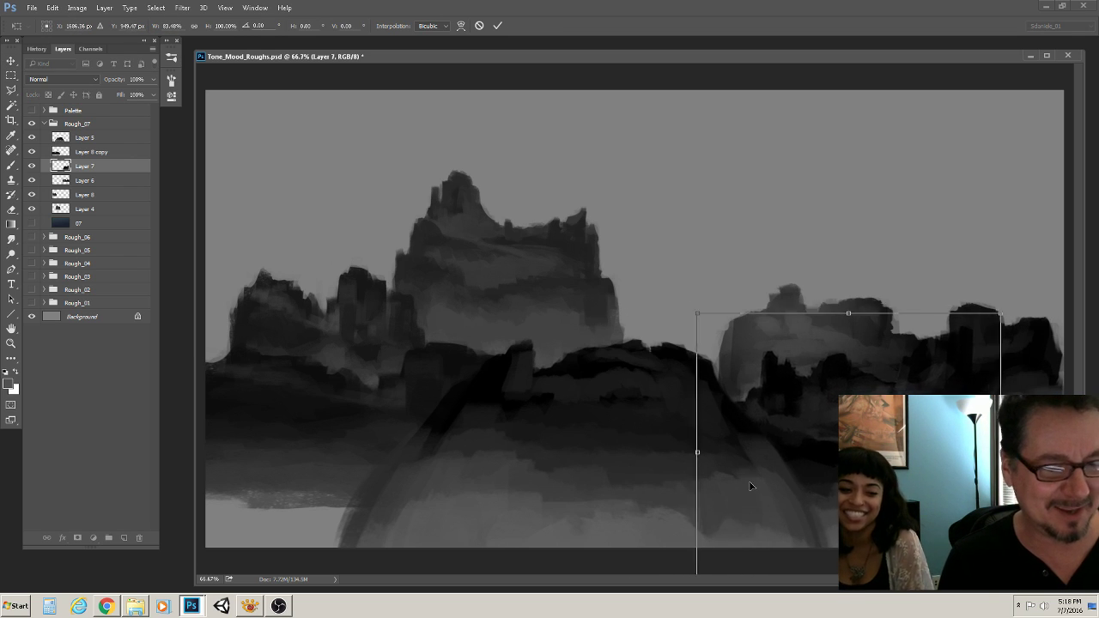
key("Return")
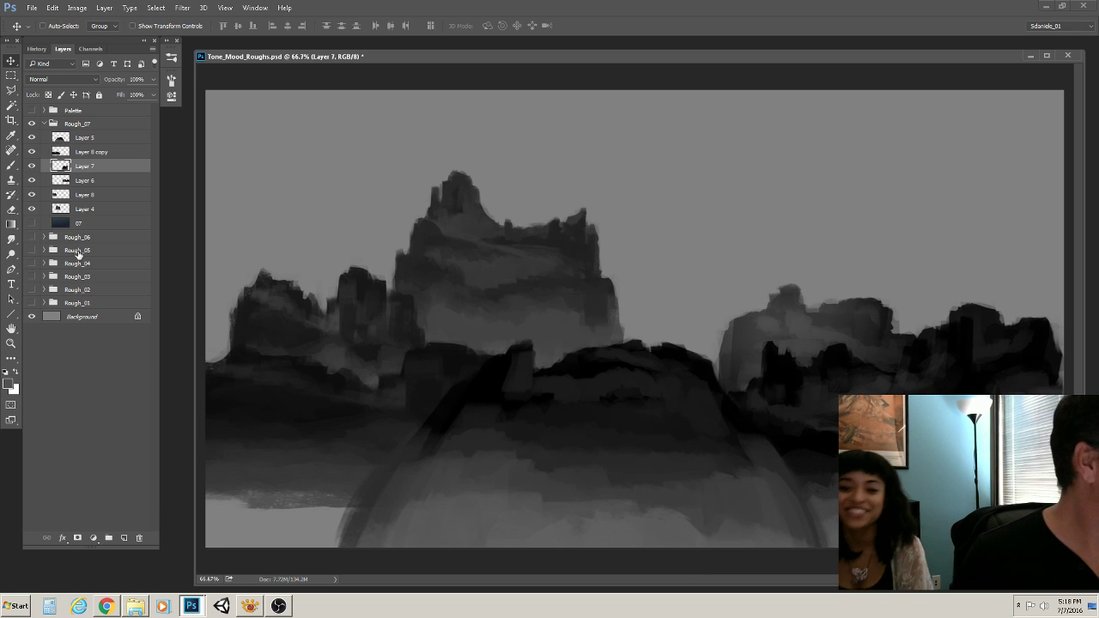
Lighten the Layer 6 rocks on the right side of the landscape so they recede behind Layer 7
left_click(91, 180)
left_click(11, 254)
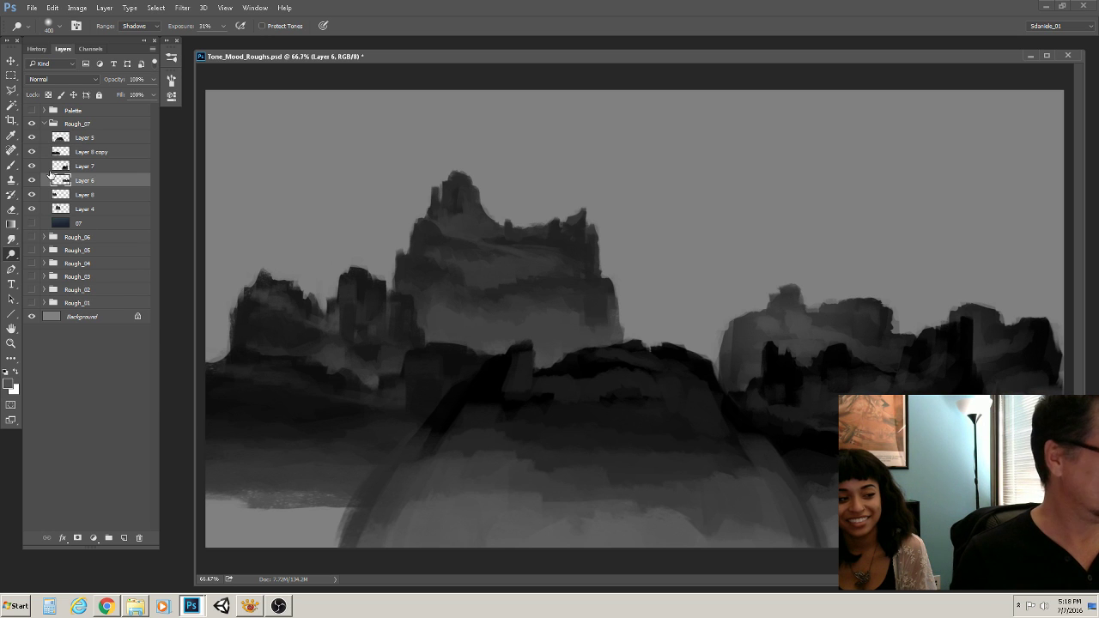
left_click(11, 60)
Move the Layer 5 mound down and to the left, and shift the Layer 7 rock left beside it
left_click(60, 138)
left_click_drag(516, 488, 411, 441)
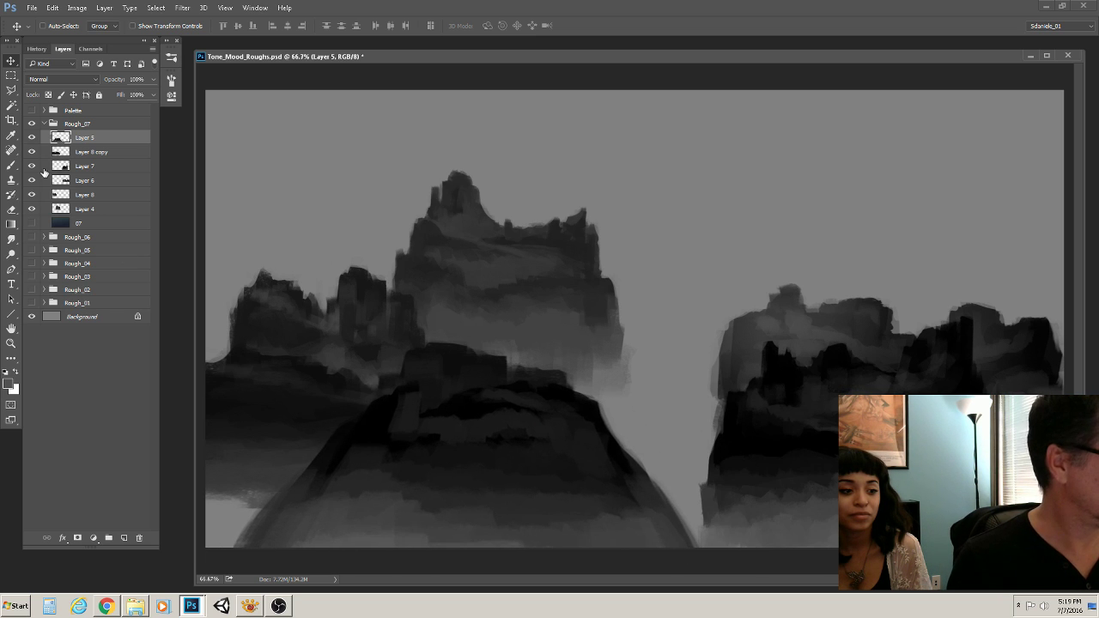
left_click(97, 170)
left_click_drag(735, 453, 636, 444)
Skew the Layer 5 mound sideways, flatten it to about 73% height, and place it in the lower-left foreground
left_click(84, 137)
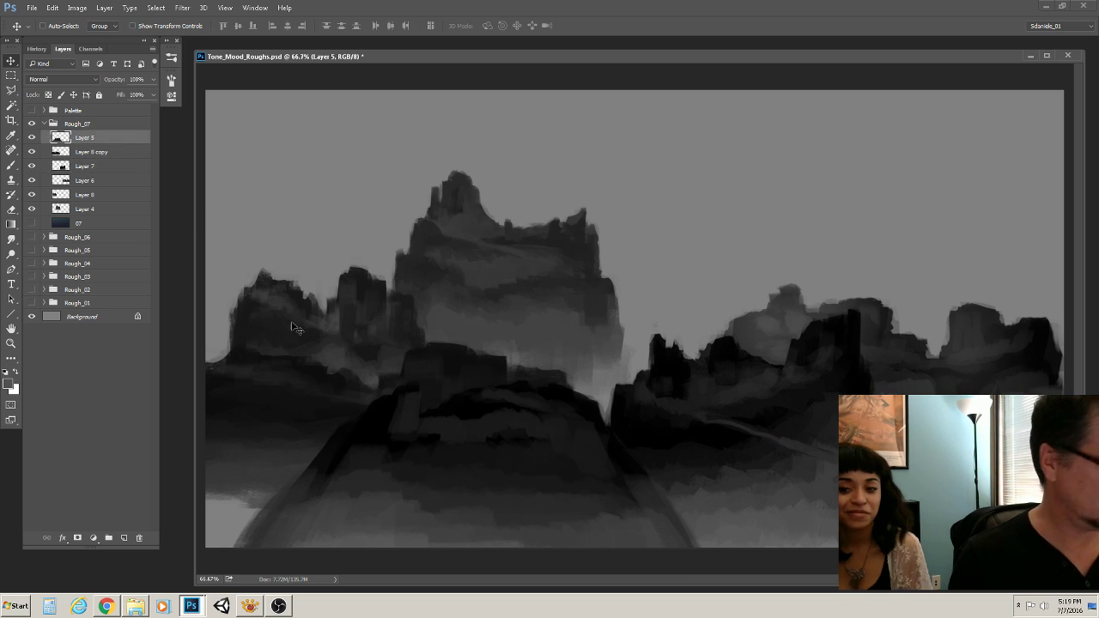
left_click_drag(454, 464, 458, 207)
key("ctrl+t")
left_click_drag(525, 442, 305, 361)
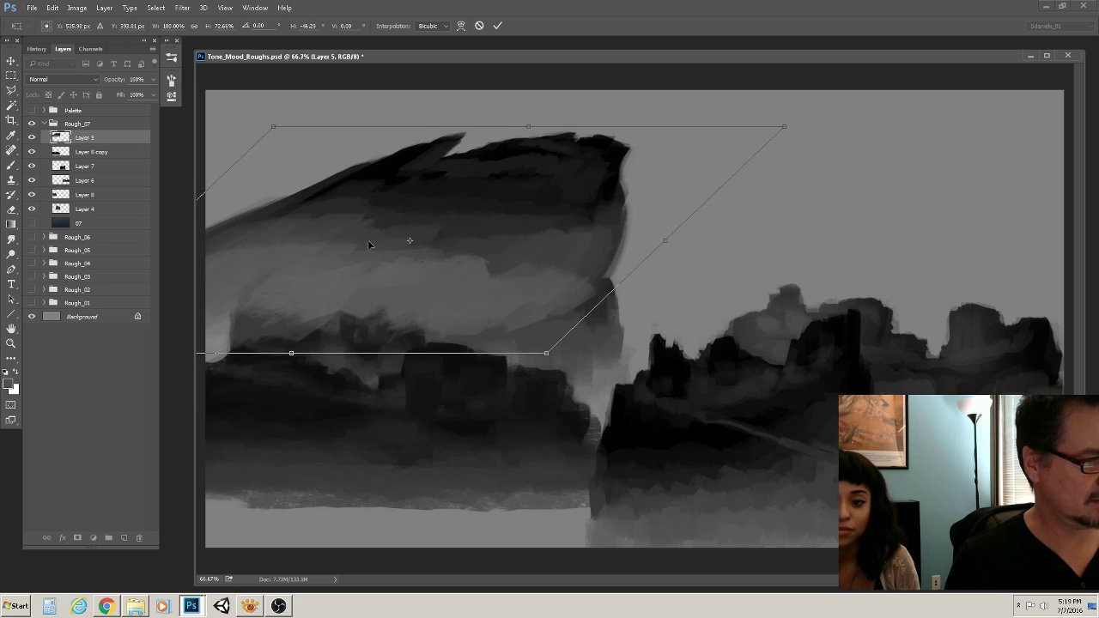
left_click_drag(366, 226, 285, 471)
key("Return")
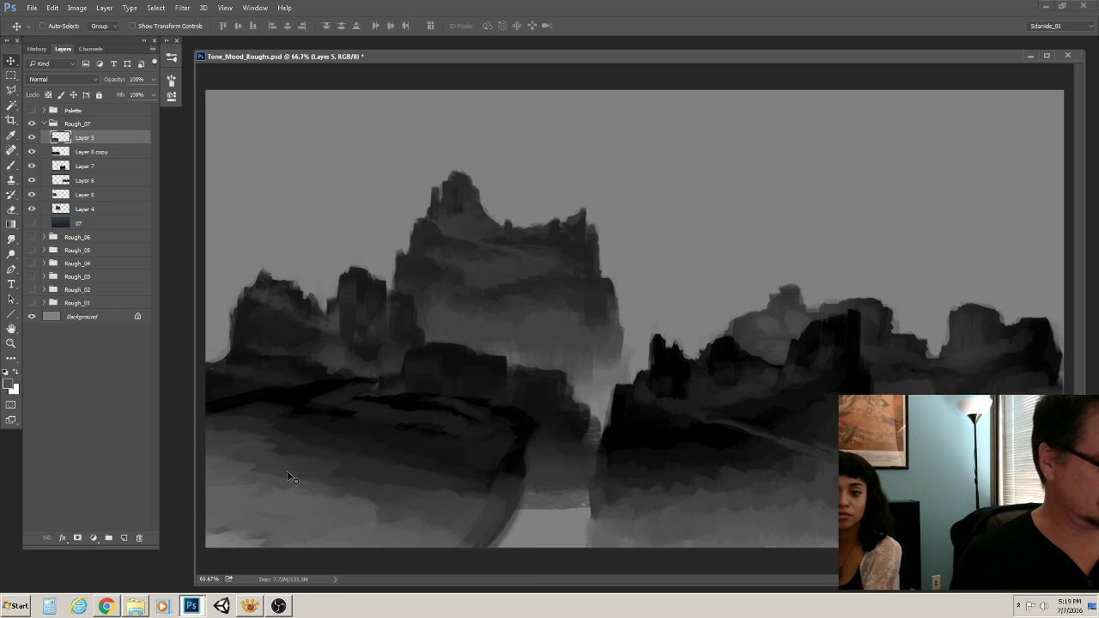
Duplicate Layer 5, flip the copy horizontally, and place it in the lower-right foreground opposite the original
key("ctrl+j")
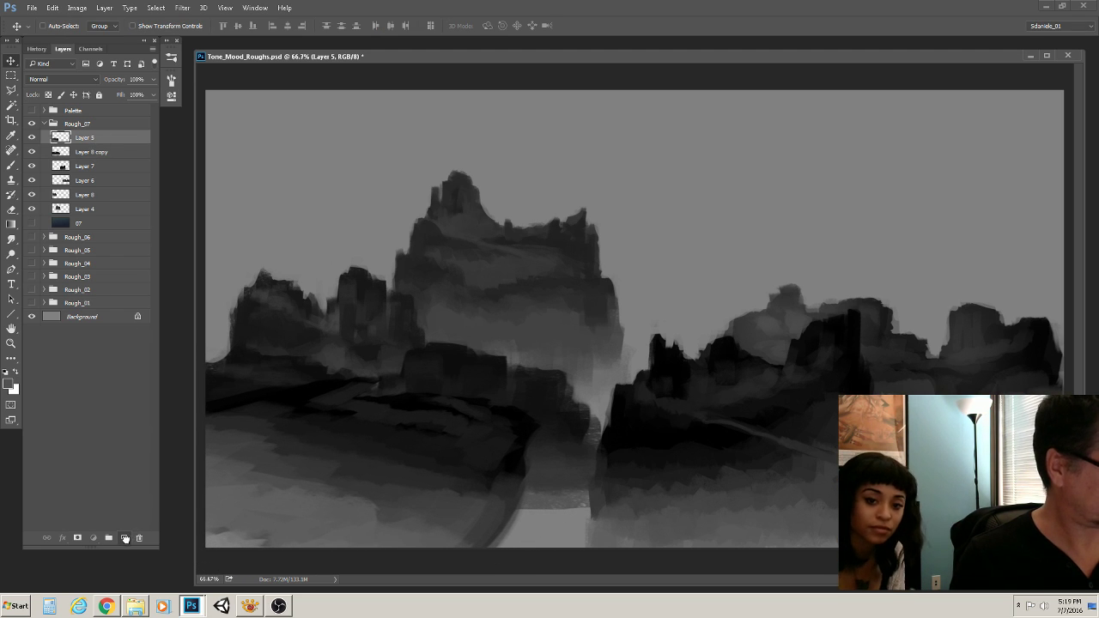
left_click_drag(323, 481, 801, 447)
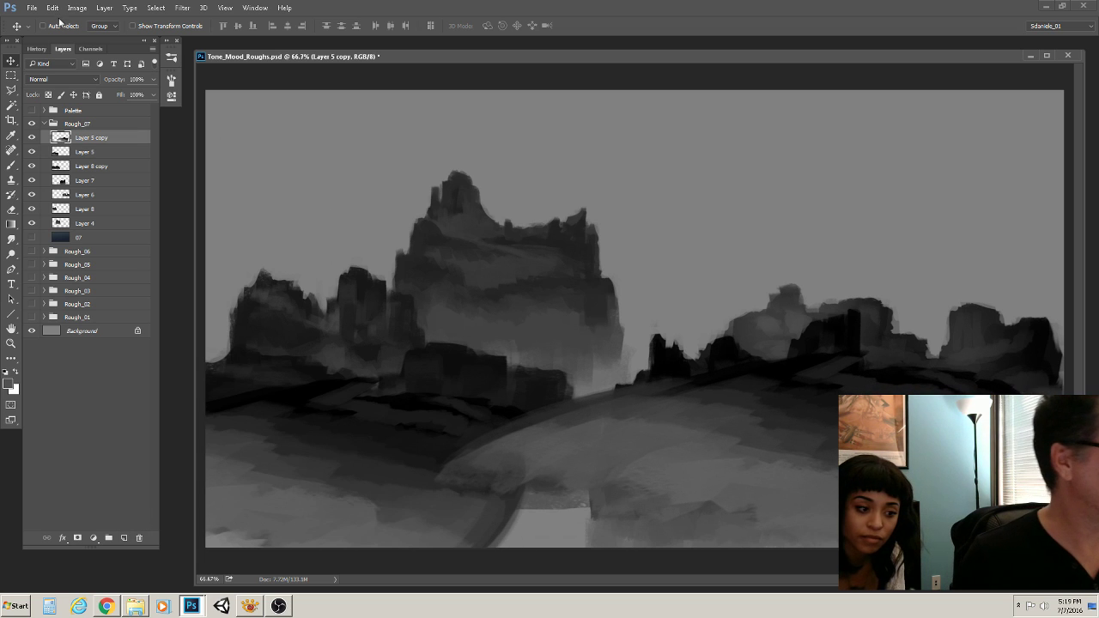
left_click(52, 8)
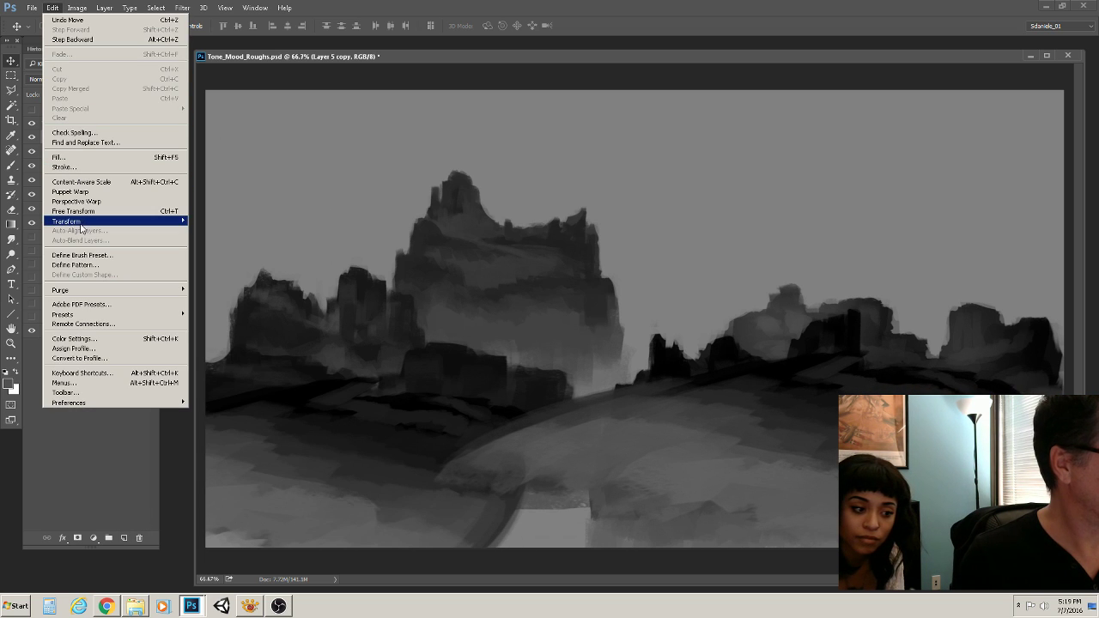
mouse_move(155, 221)
left_click(216, 334)
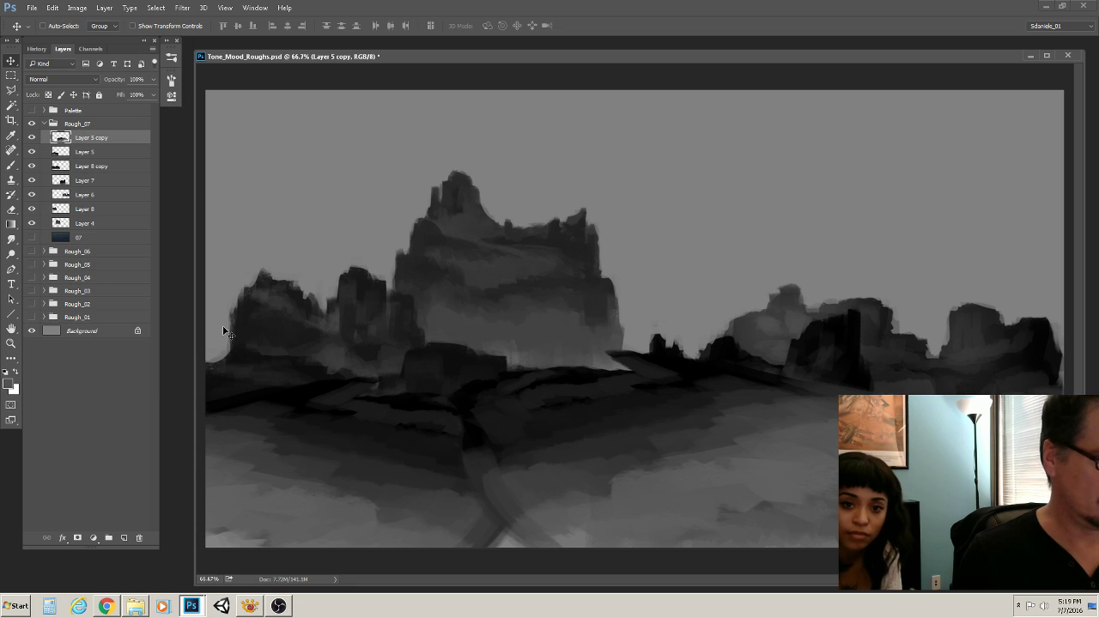
left_click_drag(687, 481, 744, 503)
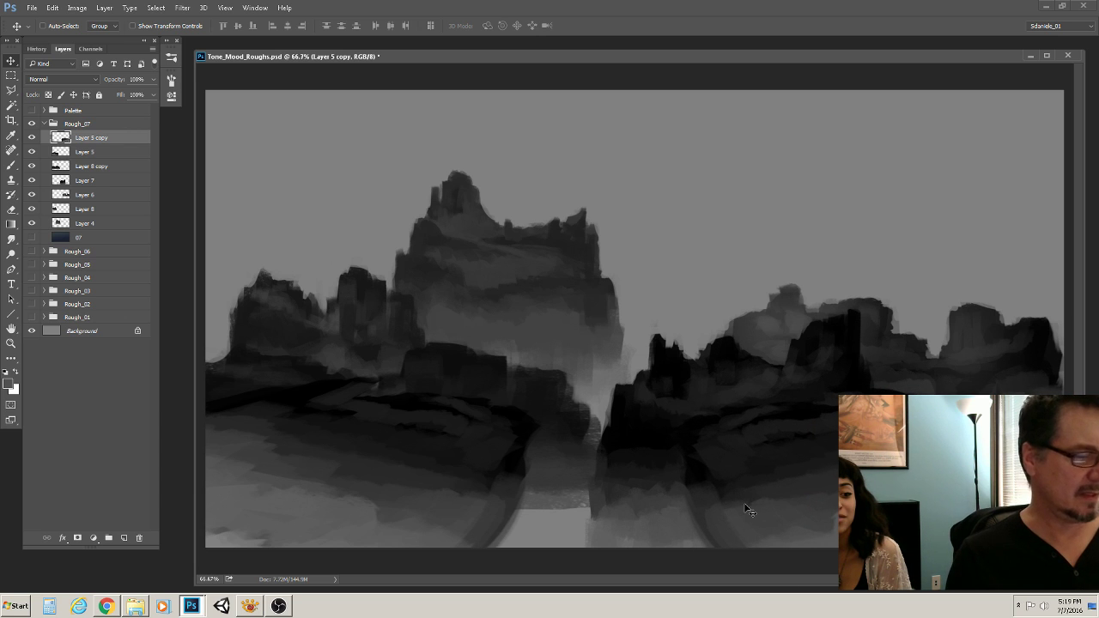
Select Layer 5 copy, Layer 7 and Layer 6 together and shift them slightly left to narrow the central gap
left_click(99, 181, "ctrl")
left_click(99, 195, "ctrl")
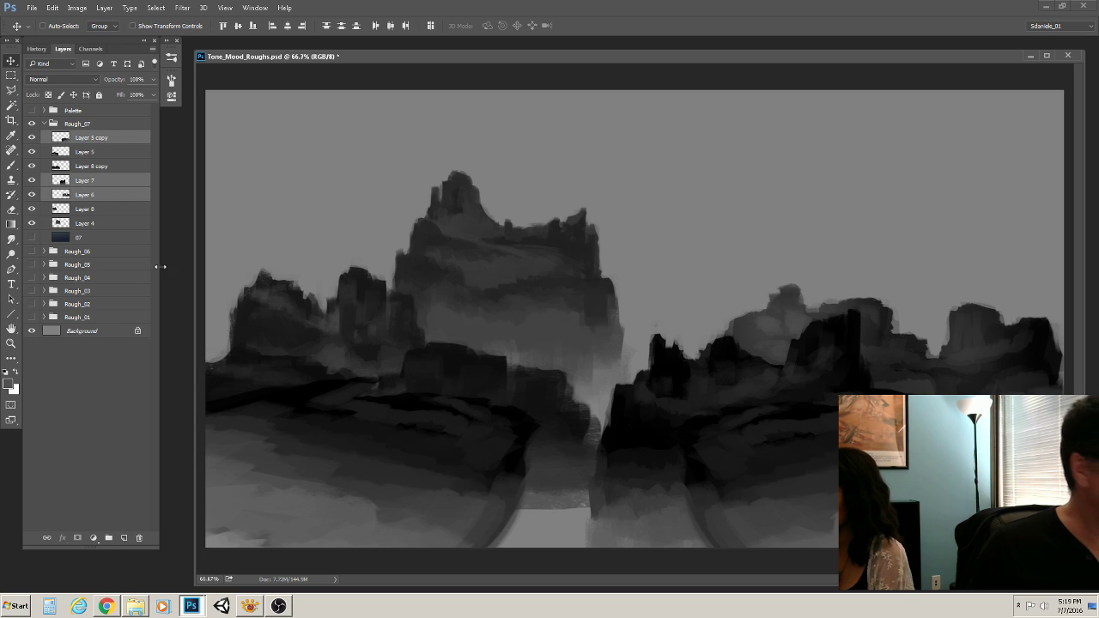
left_click_drag(631, 474, 603, 488)
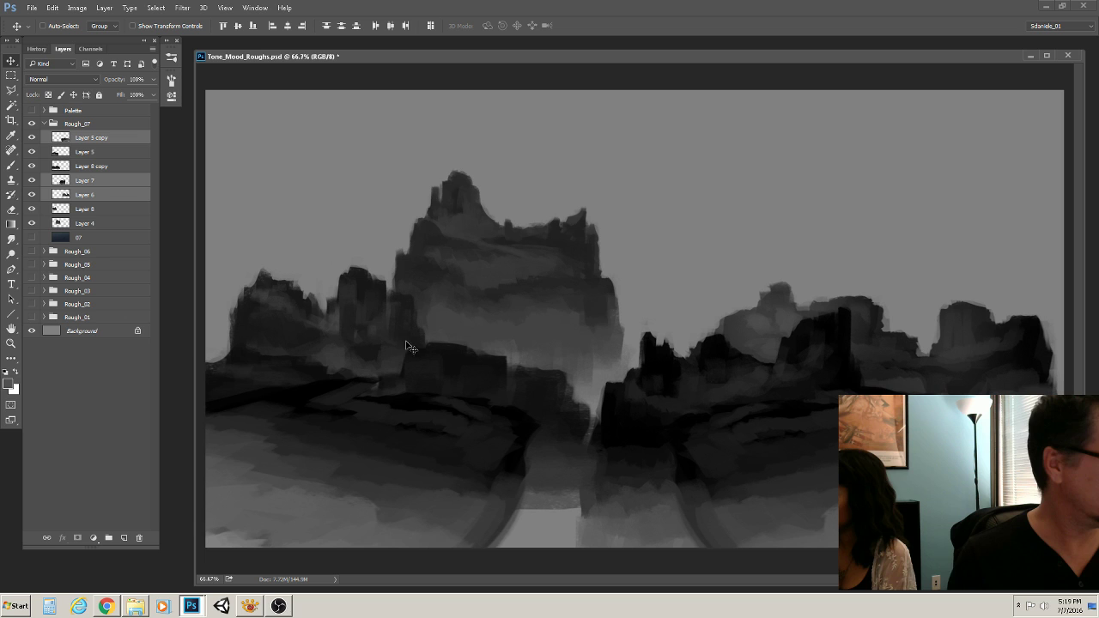
Stack Layer 7 and Layer 6 directly beneath Layer 5 copy and shift the three right-hand rock layers to the right
left_click_drag(107, 189, 107, 146)
mouse_move(619, 486)
left_mouse_down()
mouse_move(589, 486)
mouse_move(621, 481)
mouse_move(622, 450)
mouse_move(625, 478)
mouse_move(651, 469)
mouse_move(640, 486)
left_mouse_up()
Shift Layer 5, Layer 8 copy, Layer 8 and Layer 4 together slightly left to open the central gap
left_click(99, 180)
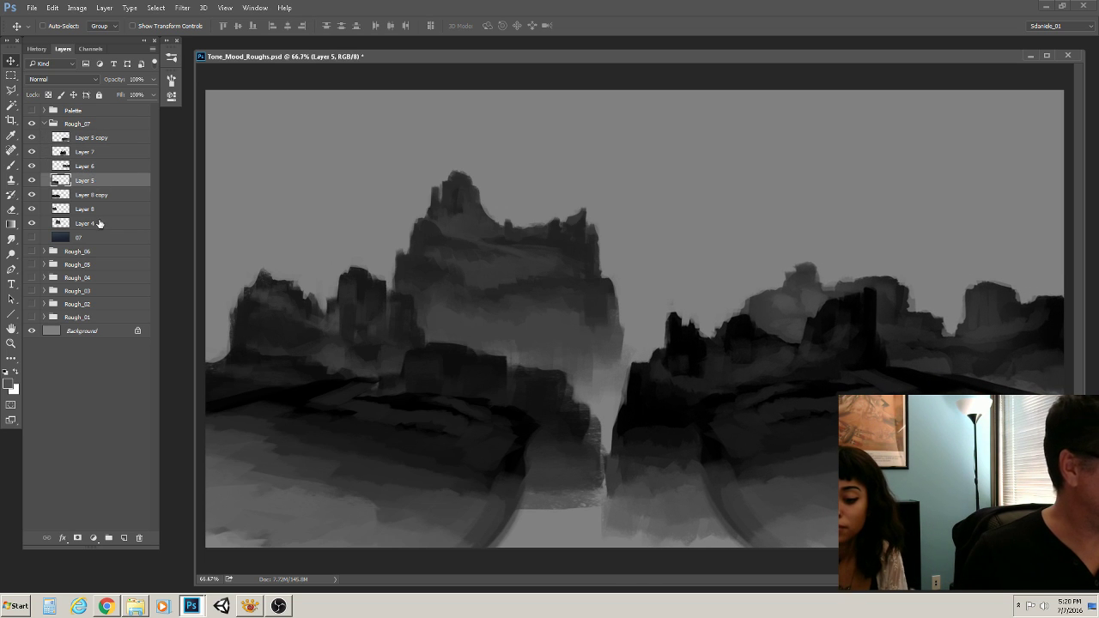
left_click(101, 223, "shift")
left_click_drag(398, 379, 359, 373)
Move Layer 5 copy, Layer 7 and Layer 6 together left to bring the right-hand rocks closer to the main peak
left_click(95, 138)
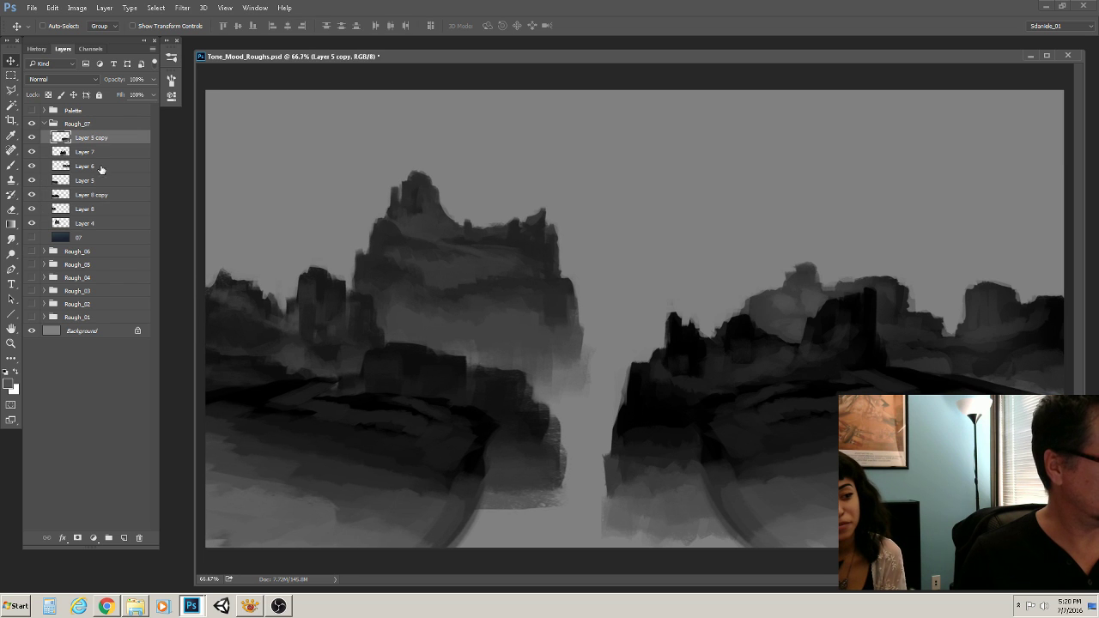
left_click(102, 167, "shift")
left_click_drag(650, 438, 598, 437)
left_click_drag(611, 484, 579, 490)
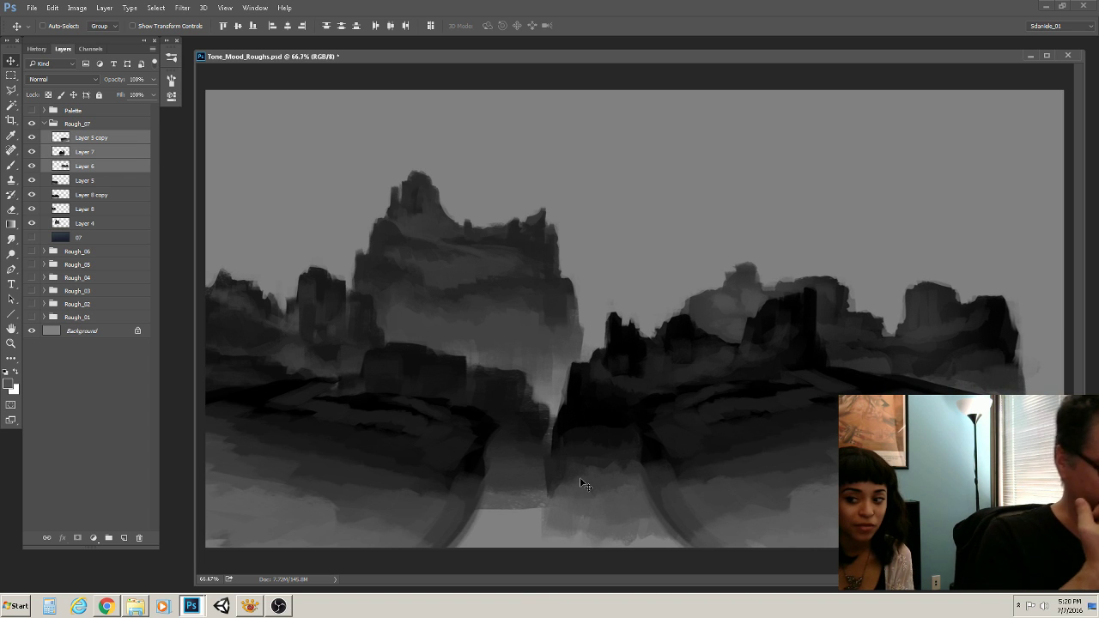
Duplicate the Background layer and place the copy inside Rough_07 directly beneath Layer 4
left_click(107, 224, "shift")
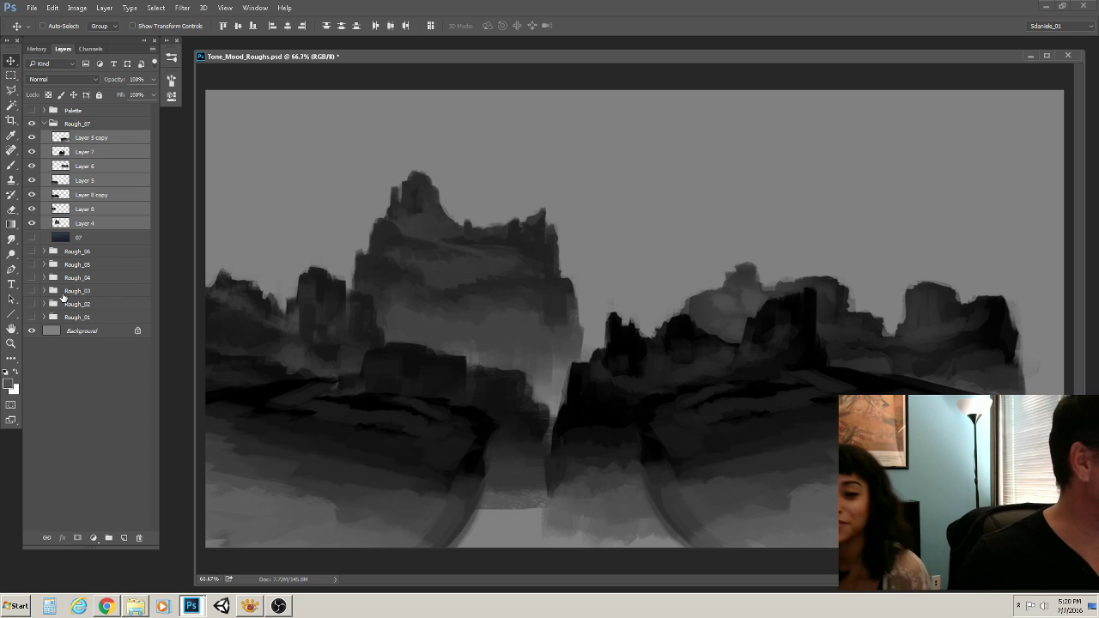
left_click_drag(102, 331, 123, 538)
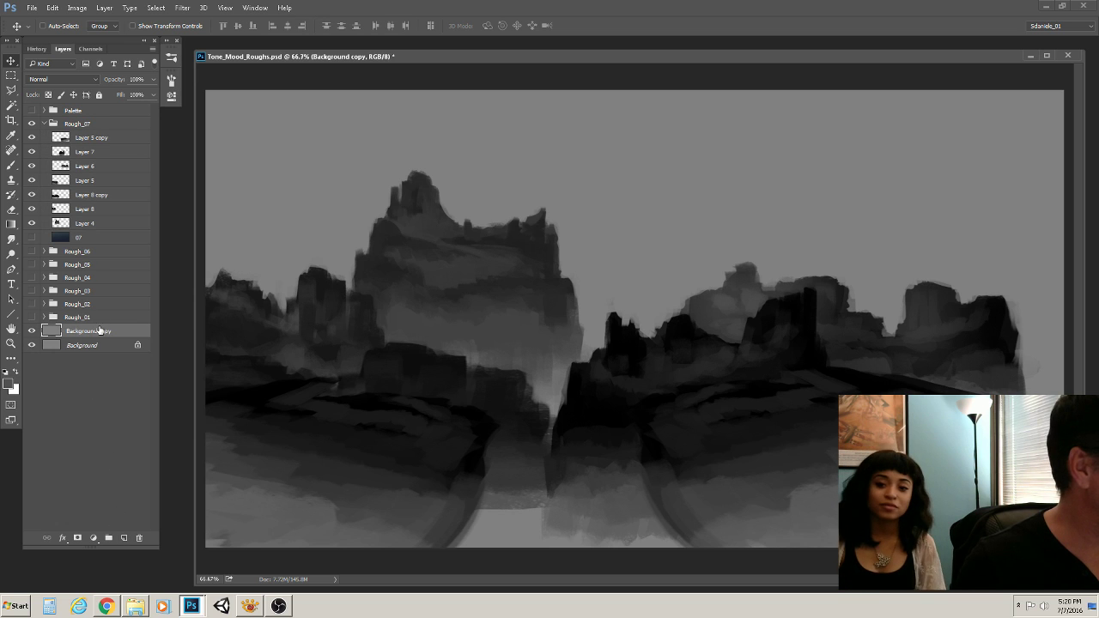
left_click_drag(100, 330, 97, 226)
Merge all layers from Layer 5 copy down to Background copy into a single layer in Rough_07
left_click(98, 136, "shift")
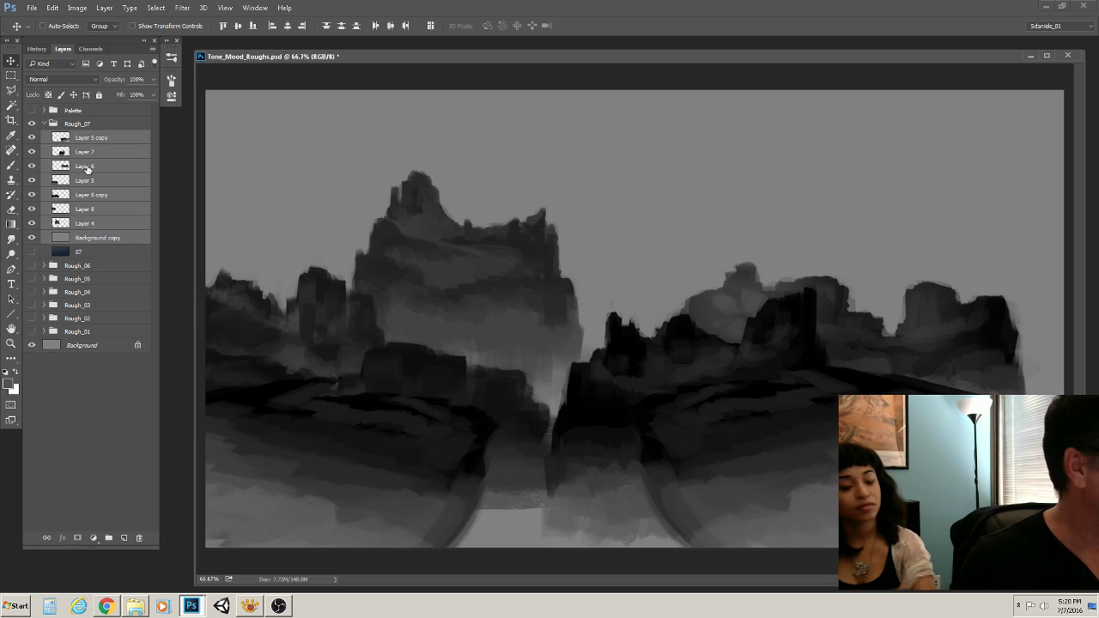
left_click(152, 52)
left_click(180, 307)
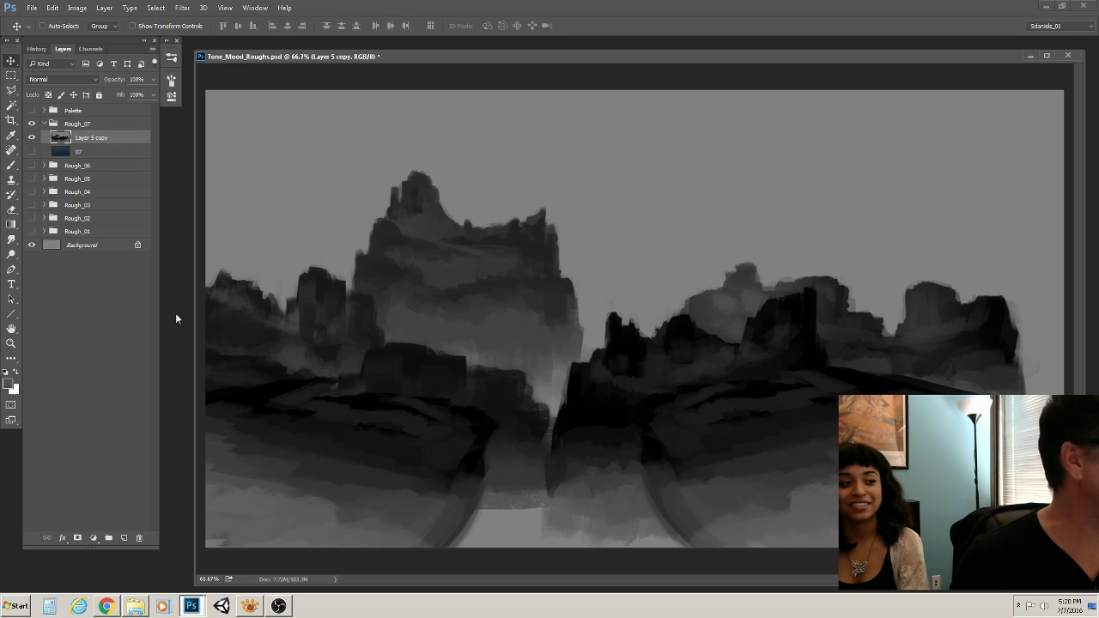
Brush a dark vertical cliff below the left mound's inner edge and extend the rock face behind it downward with sampled greys
left_click(12, 164)
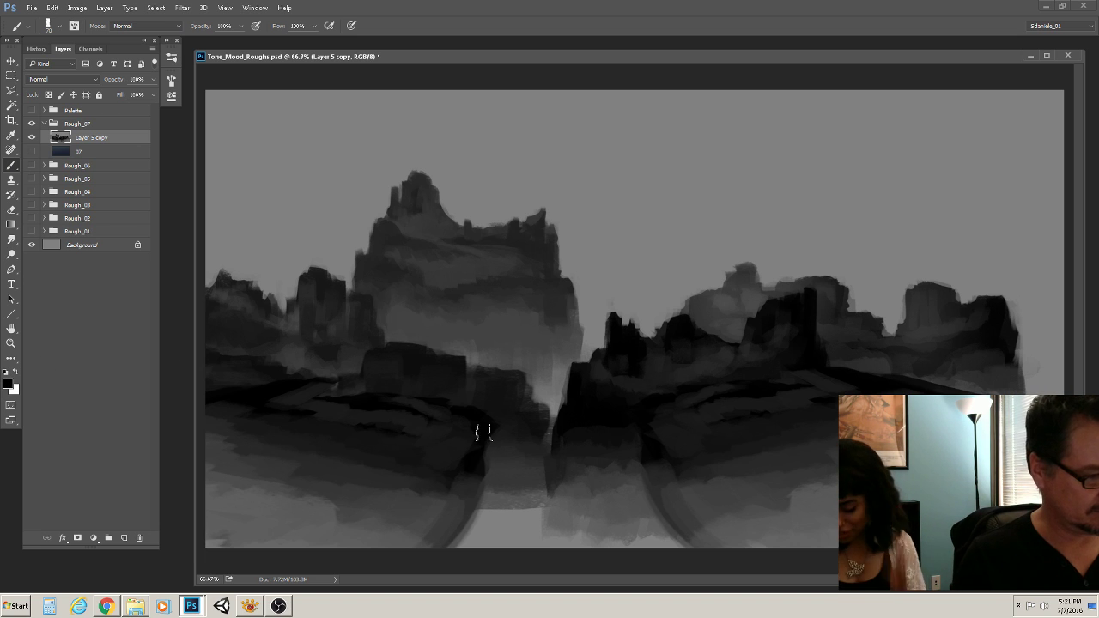
mouse_move(487, 430)
left_mouse_down()
mouse_move(459, 529)
mouse_move(444, 534)
mouse_move(426, 485)
mouse_move(465, 467)
mouse_move(489, 433)
mouse_move(488, 480)
mouse_move(492, 429)
mouse_move(470, 541)
left_mouse_up()
left_click(522, 503, "alt")
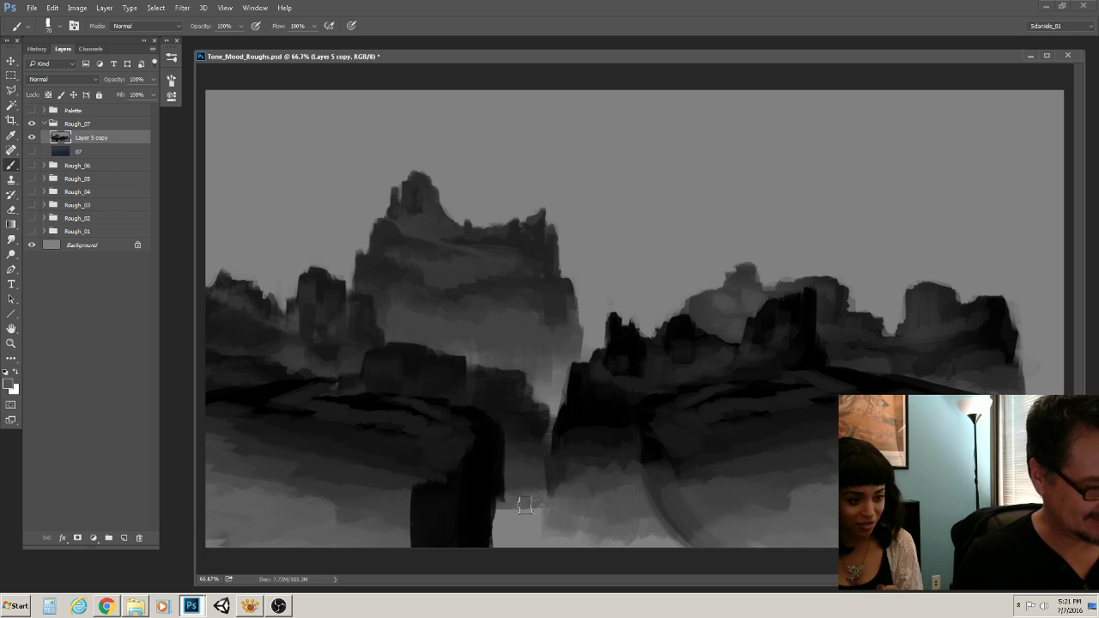
mouse_move(515, 507)
left_mouse_down()
mouse_move(536, 529)
mouse_move(511, 523)
mouse_move(506, 497)
mouse_move(504, 535)
mouse_move(526, 418)
mouse_move(515, 513)
left_mouse_up()
left_click(524, 417, "alt")
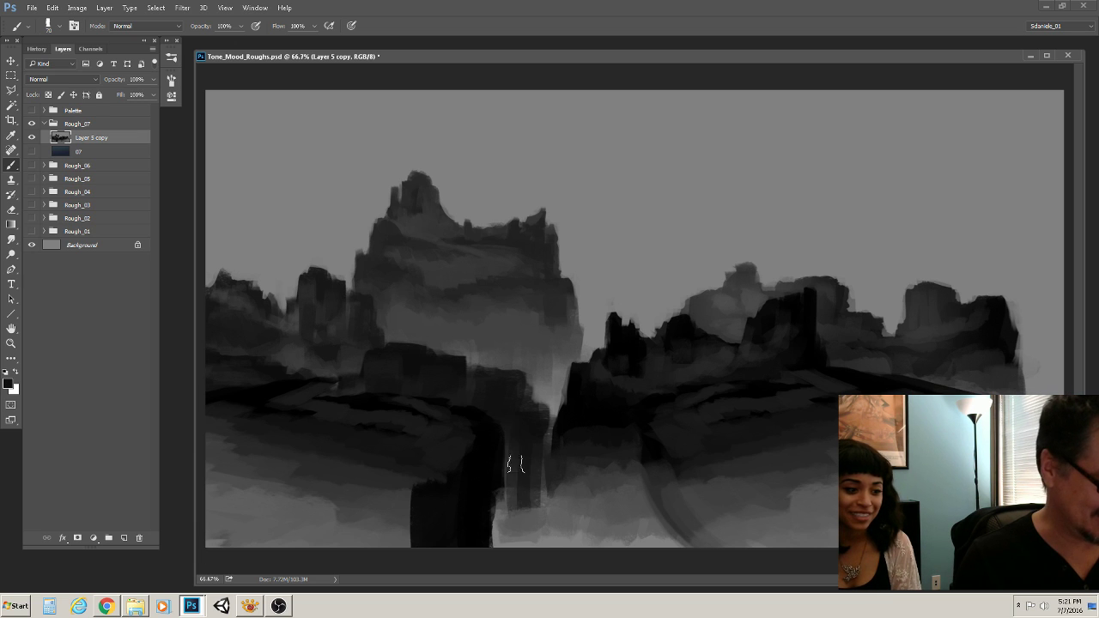
left_click_drag(513, 446, 517, 519)
left_click(533, 513, "alt")
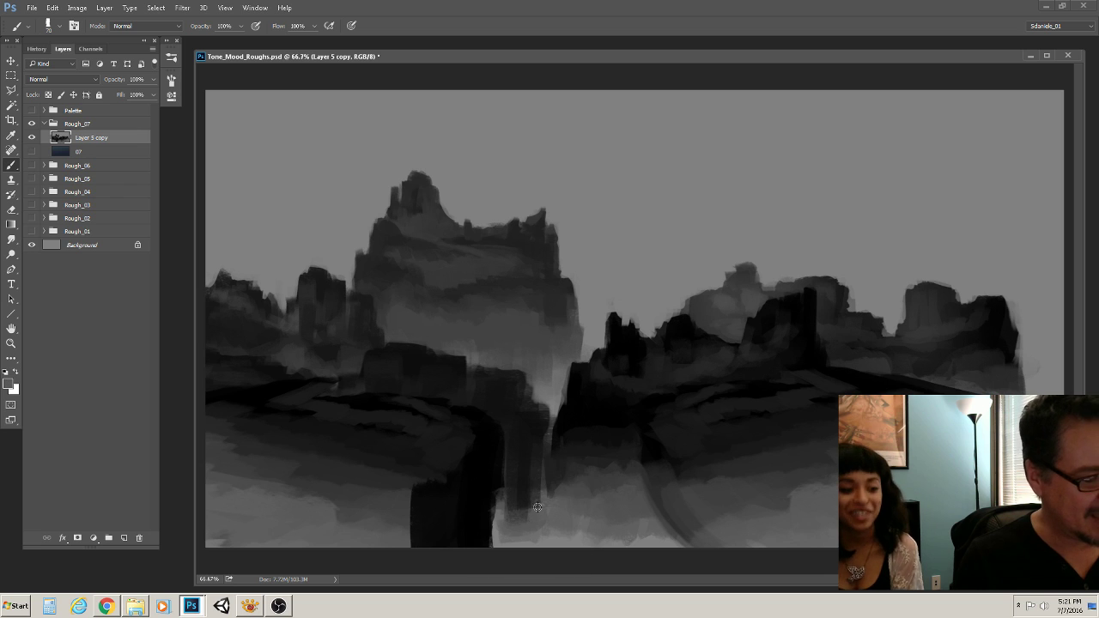
key("bracketleft")
key("bracketleft")
key("bracketleft")
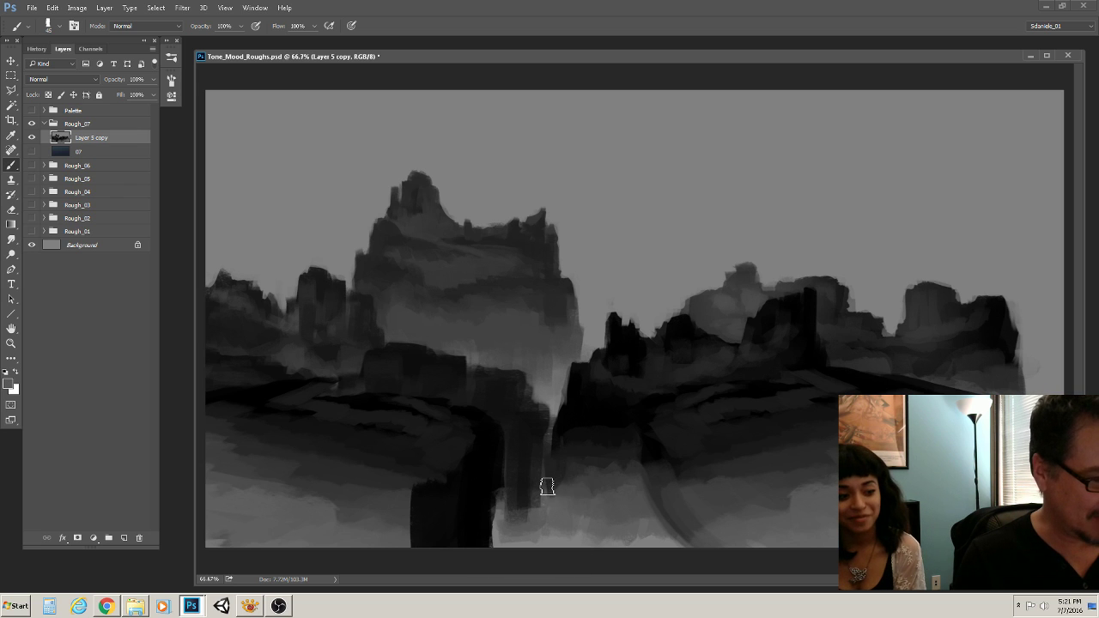
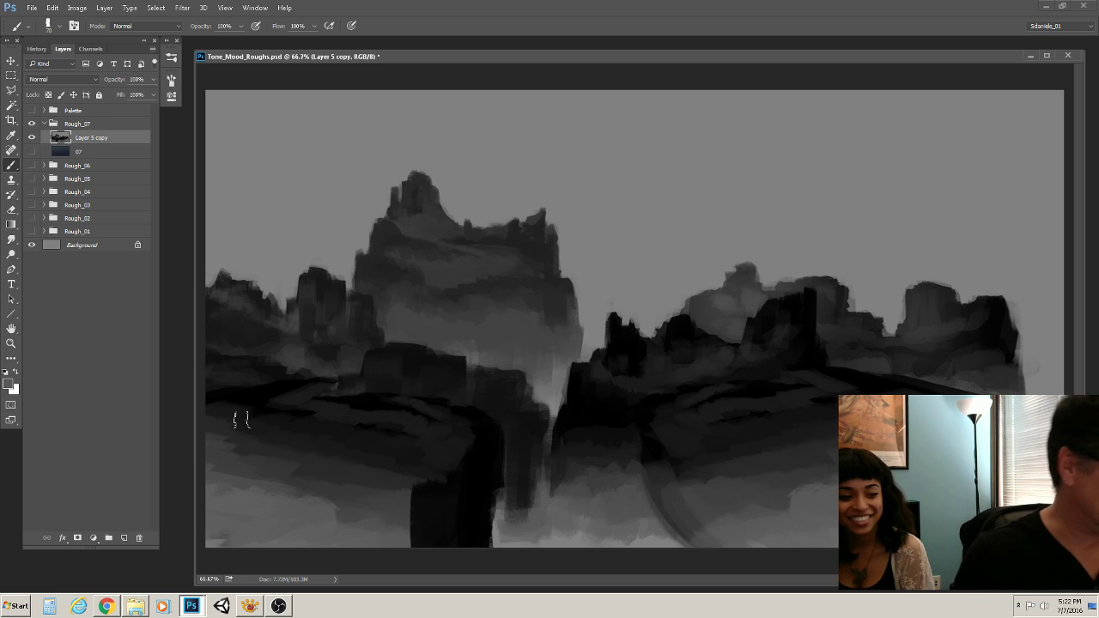
Sample a dark grey from the left mound and paint over its plateau with varying brush sizes to even out the tones
left_click(440, 453, "alt")
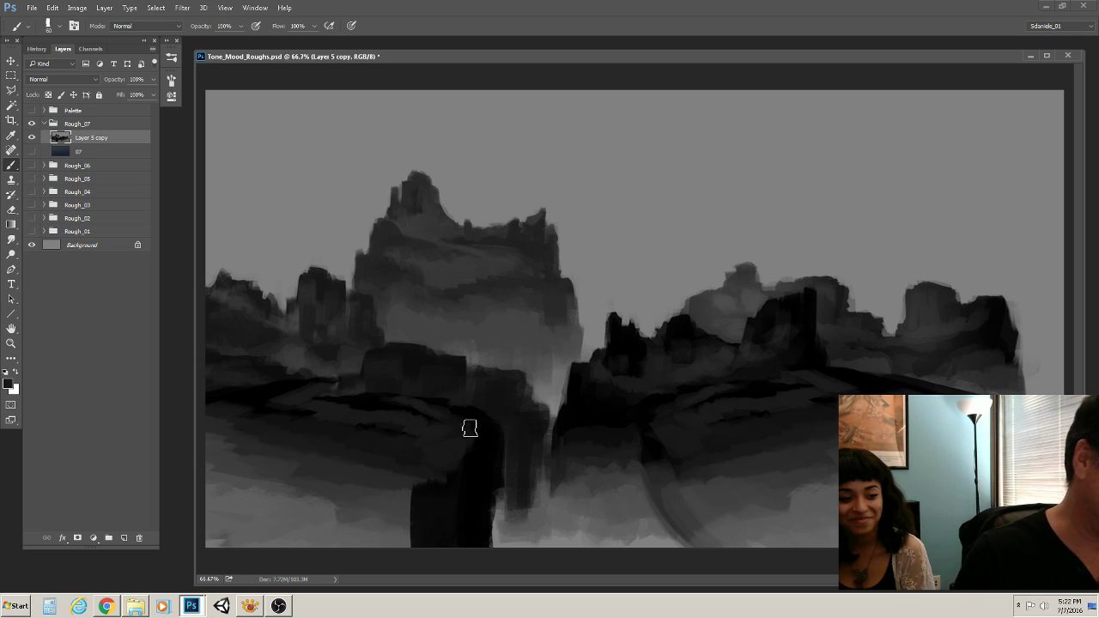
key("bracketleft")
key("bracketleft")
key("bracketleft")
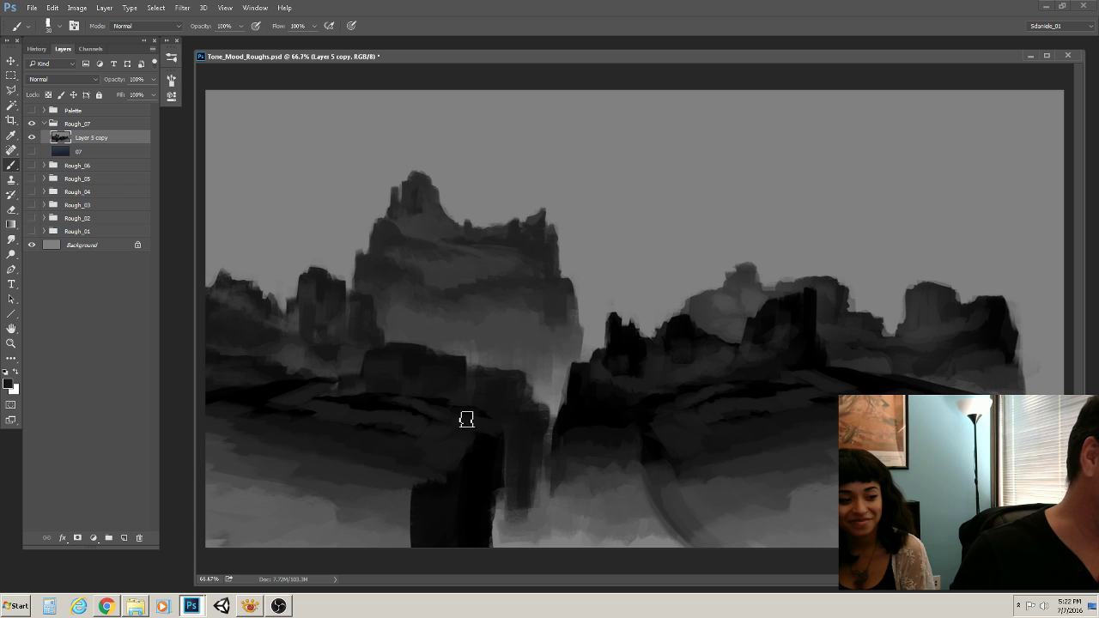
key("bracketright")
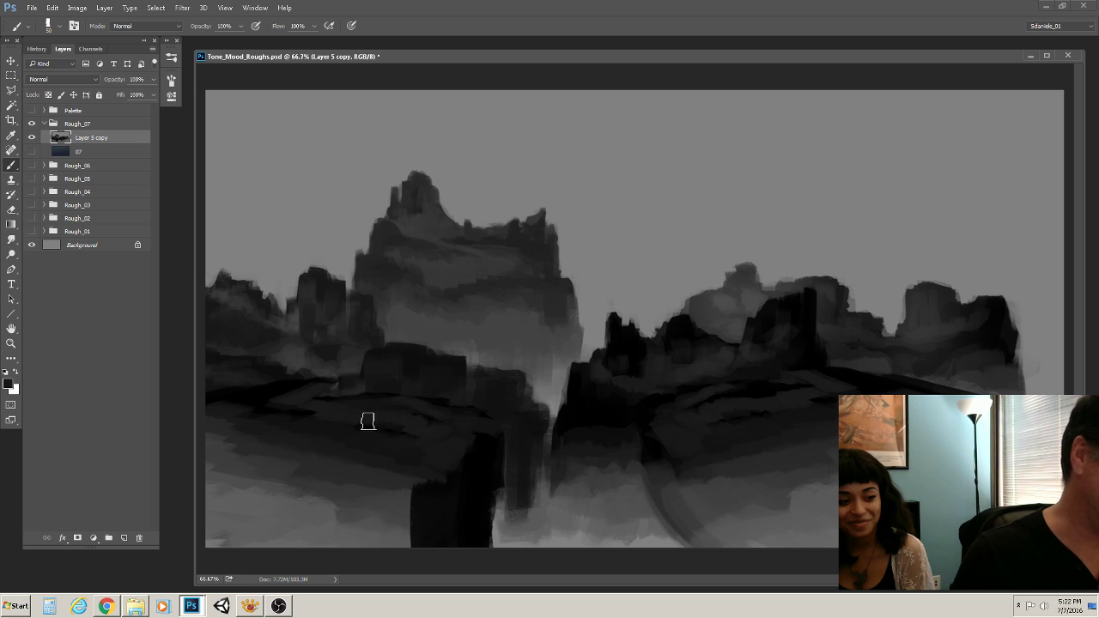
key("bracketright")
key("bracketright")
key("bracketright")
key("bracketright")
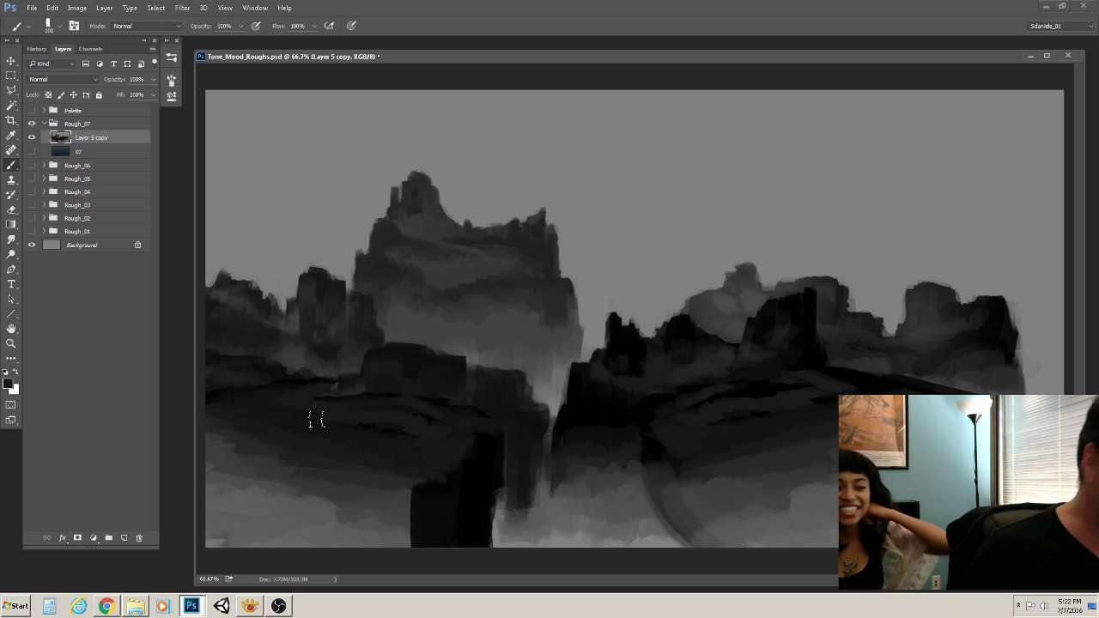
key("bracketleft")
key("bracketleft")
key("bracketleft")
key("bracketleft")
key("bracketleft")
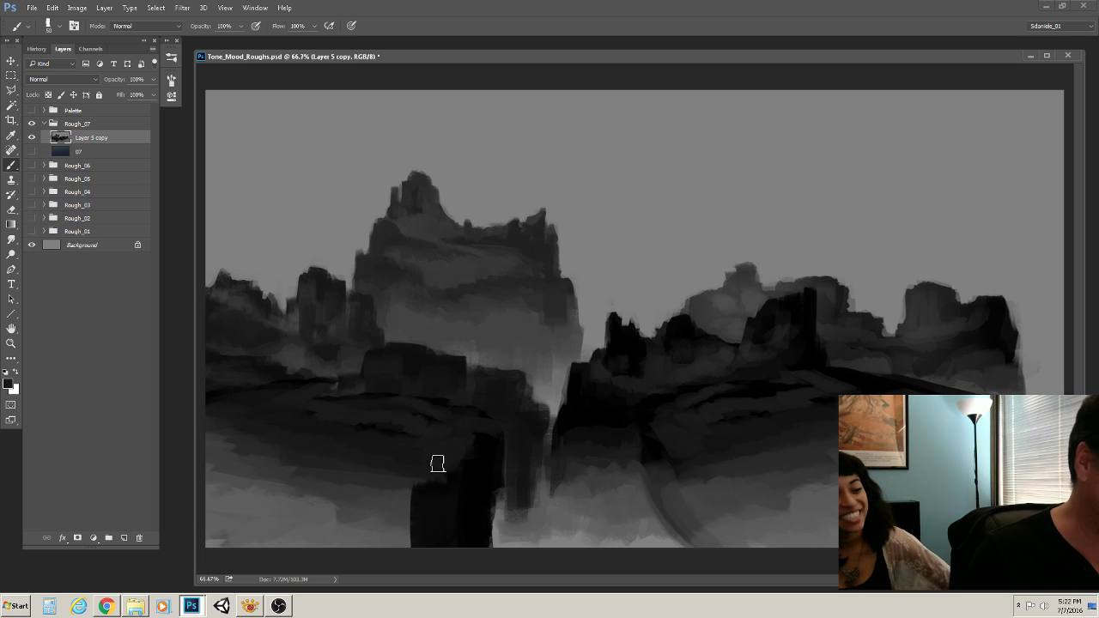
key("bracketright")
key("bracketright")
key("bracketright")
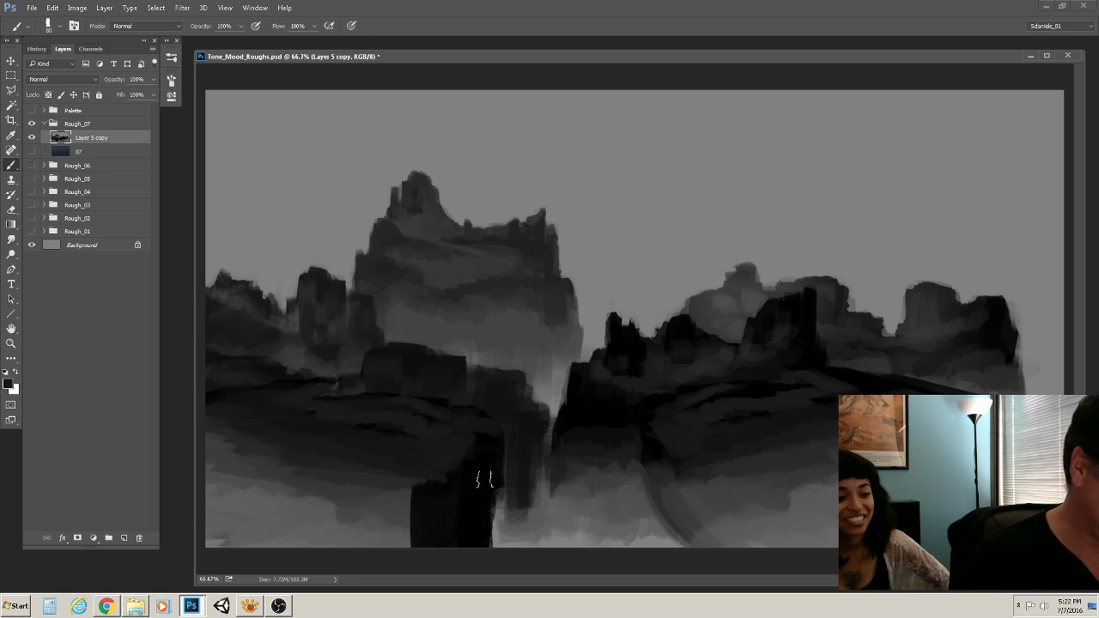
Add dark vertical strokes to the left cliff and fill the lower-left foreground with a large, nearly black rock mass
mouse_move(487, 506)
left_mouse_down()
mouse_move(488, 445)
mouse_move(485, 475)
mouse_move(441, 535)
mouse_move(412, 516)
left_mouse_up()
key("bracketright")
key("bracketright")
key("bracketright")
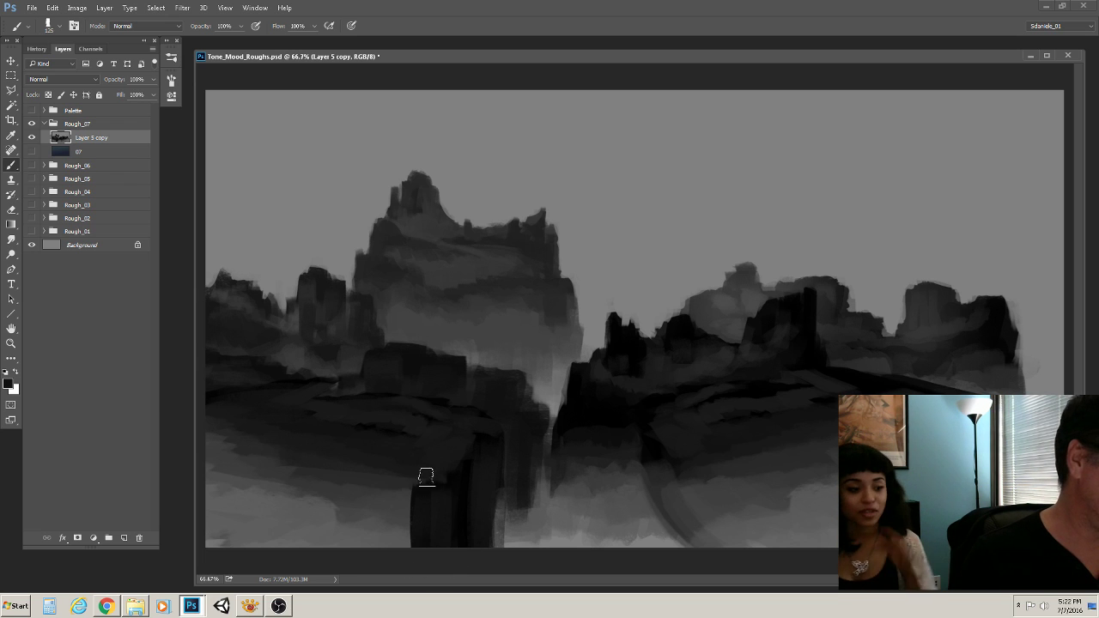
mouse_move(426, 476)
left_mouse_down()
mouse_move(332, 516)
mouse_move(399, 501)
mouse_move(392, 521)
mouse_move(299, 546)
left_mouse_up()
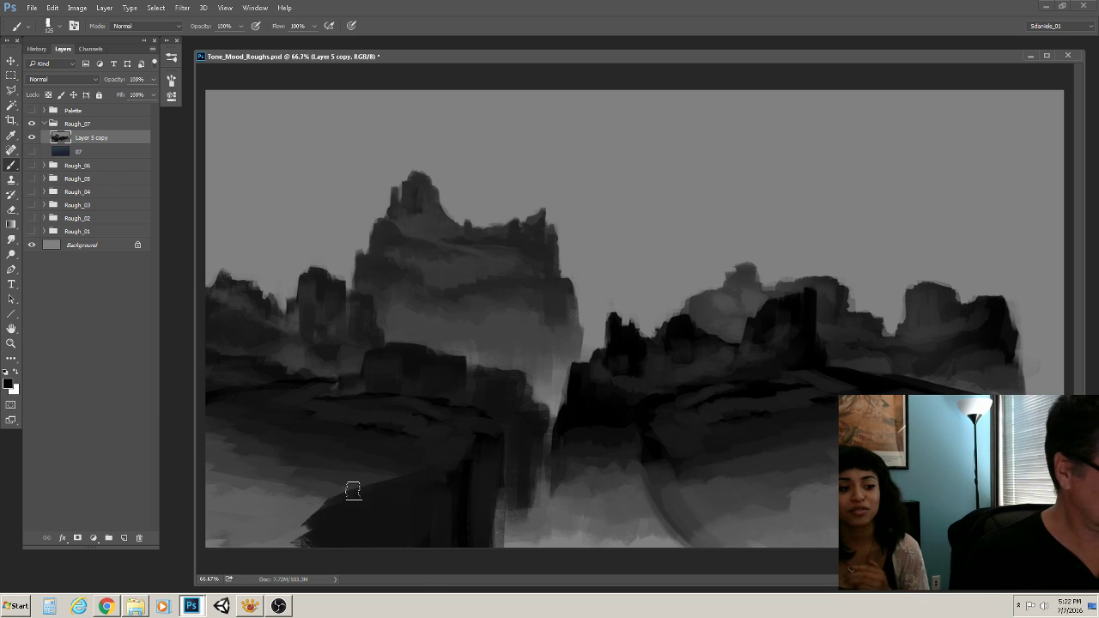
mouse_move(402, 488)
left_mouse_down()
mouse_move(325, 546)
mouse_move(392, 507)
mouse_move(331, 493)
mouse_move(241, 527)
mouse_move(314, 496)
mouse_move(192, 513)
left_mouse_up()
key("bracketright")
key("bracketright")
key("bracketright")
Paint a dark vertical cliff with a smaller brush below the right mound's inner edge and extend jagged rocks along its base
key("bracketleft")
key("bracketleft")
key("bracketleft")
key("bracketleft")
key("bracketleft")
key("bracketleft")
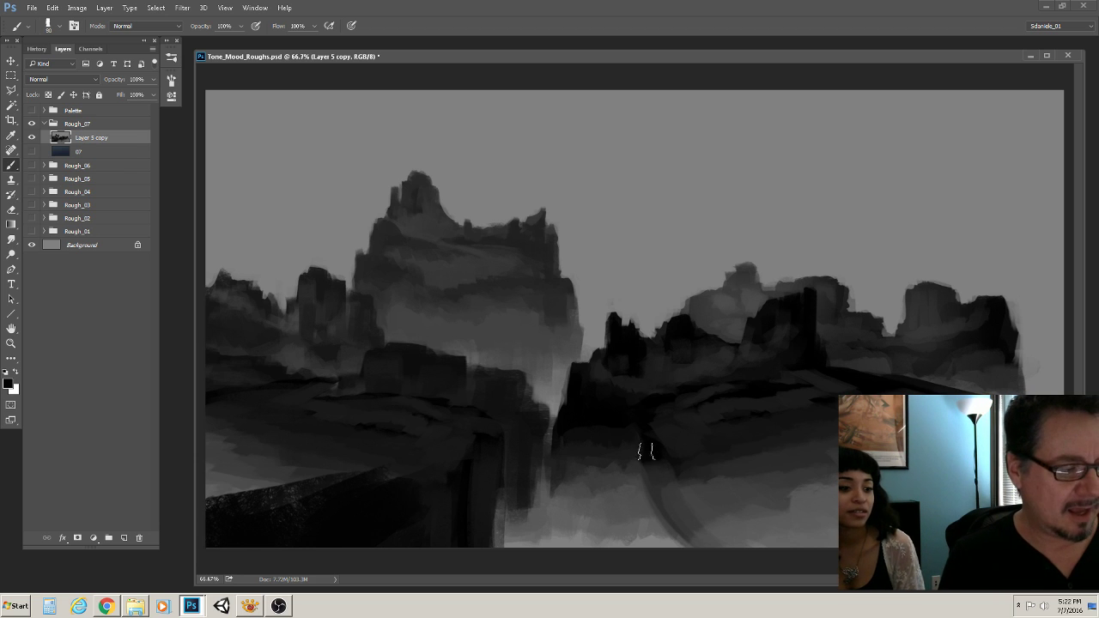
mouse_move(647, 419)
left_mouse_down()
mouse_move(650, 499)
mouse_move(660, 476)
mouse_move(637, 523)
left_mouse_up()
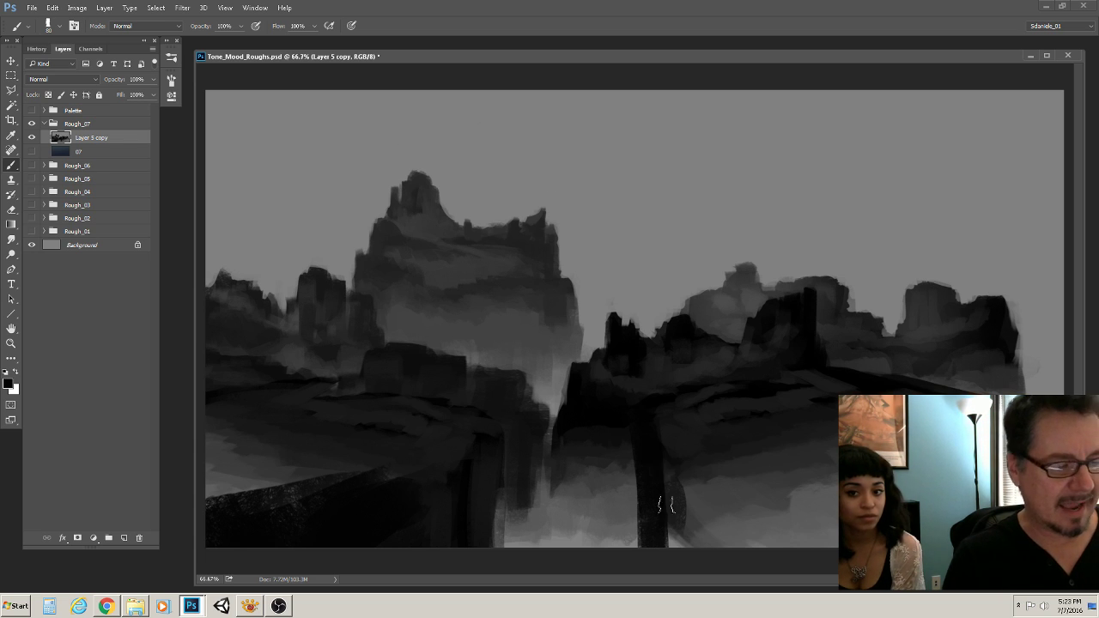
mouse_move(666, 505)
left_mouse_down()
mouse_move(697, 548)
mouse_move(705, 513)
mouse_move(657, 465)
mouse_move(648, 429)
mouse_move(675, 507)
mouse_move(730, 497)
mouse_move(744, 555)
mouse_move(653, 489)
mouse_move(664, 553)
mouse_move(632, 532)
left_mouse_up()
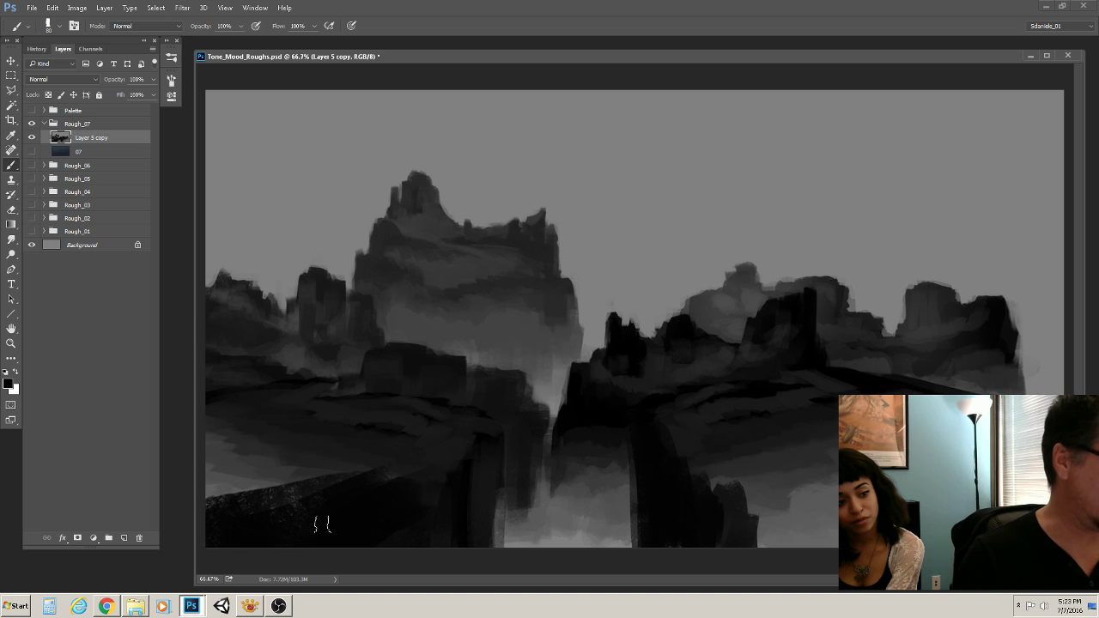
Darken the light misty slope of the left mound with a larger brush and sampled dark grey to blend it into the foreground
key("bracketright")
key("bracketright")
key("bracketright")
key("bracketright")
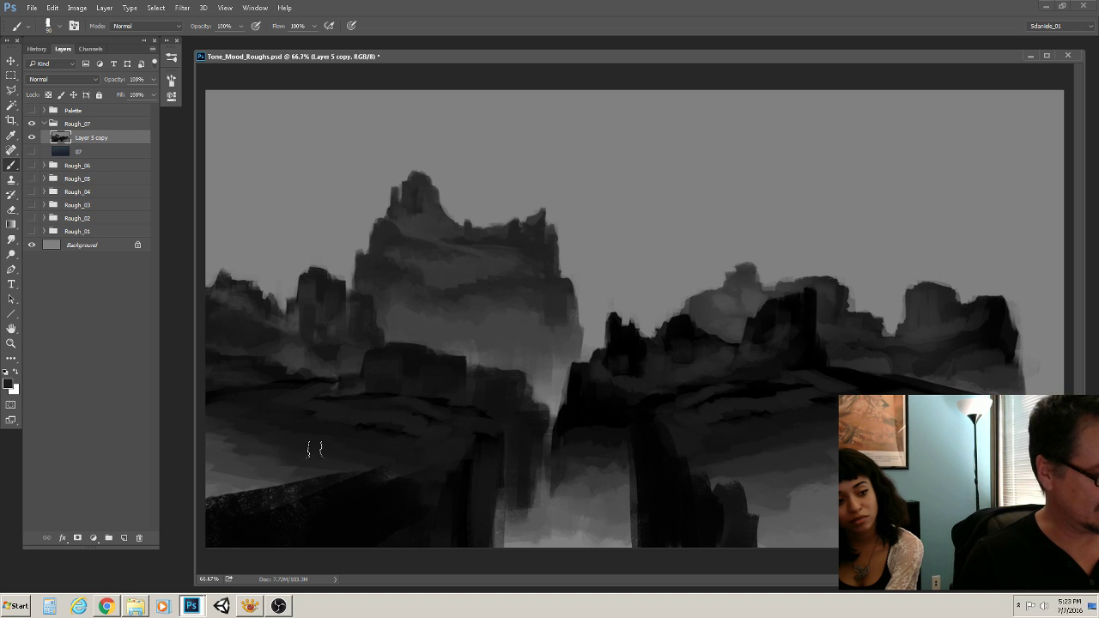
mouse_move(318, 458)
left_mouse_down()
mouse_move(215, 485)
mouse_move(218, 427)
left_mouse_up()
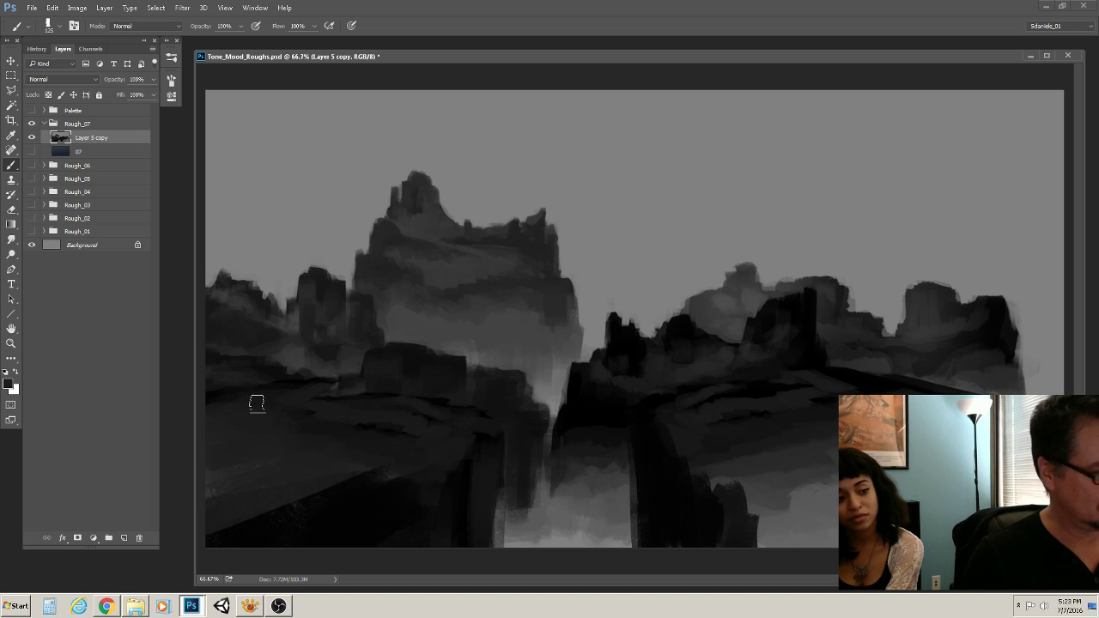
key("bracketleft")
key("bracketleft")
key("bracketleft")
key("bracketleft")
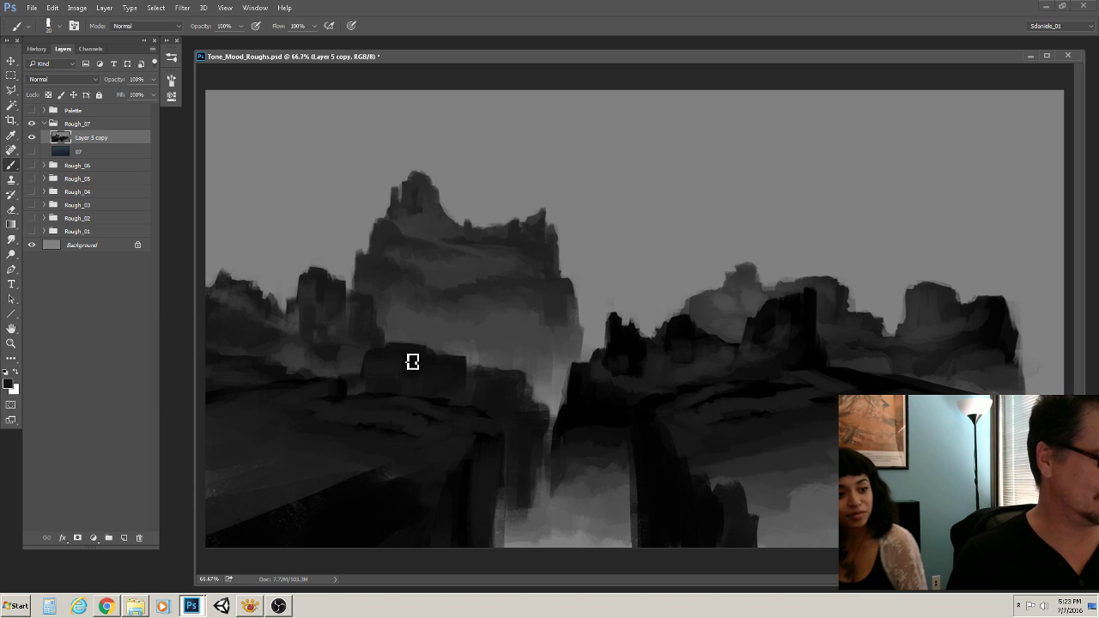
Add a new layer above Layer 5 copy and set up a small brush with the foreground colour ff0000
left_click(124, 538)
left_click(9, 383)
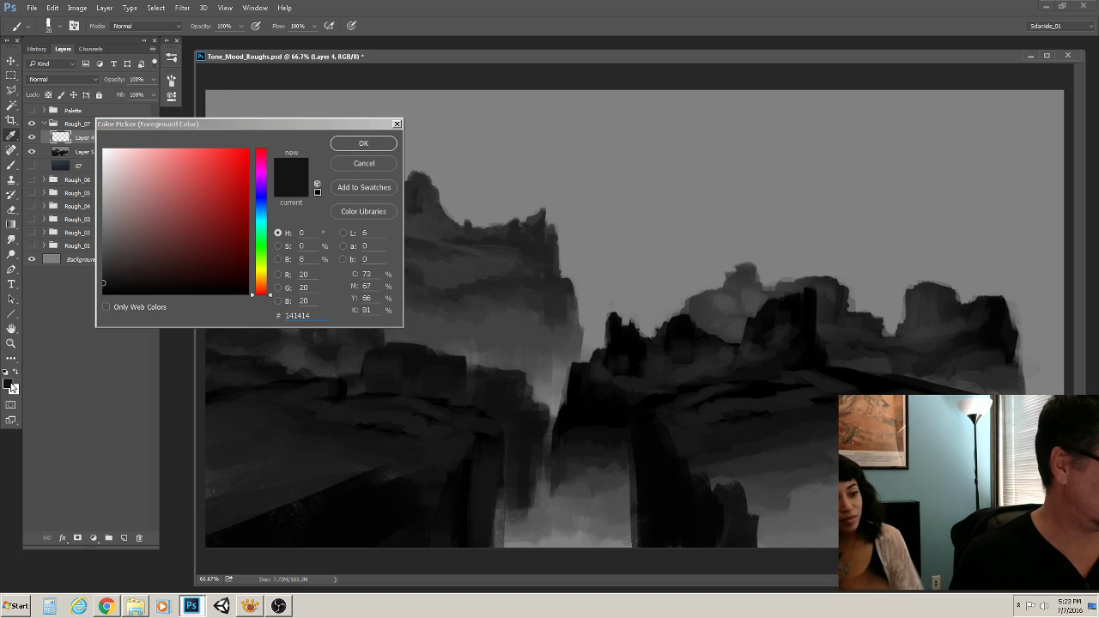
type("ff0000")
key("Return")
key("bracketleft")
key("bracketleft")
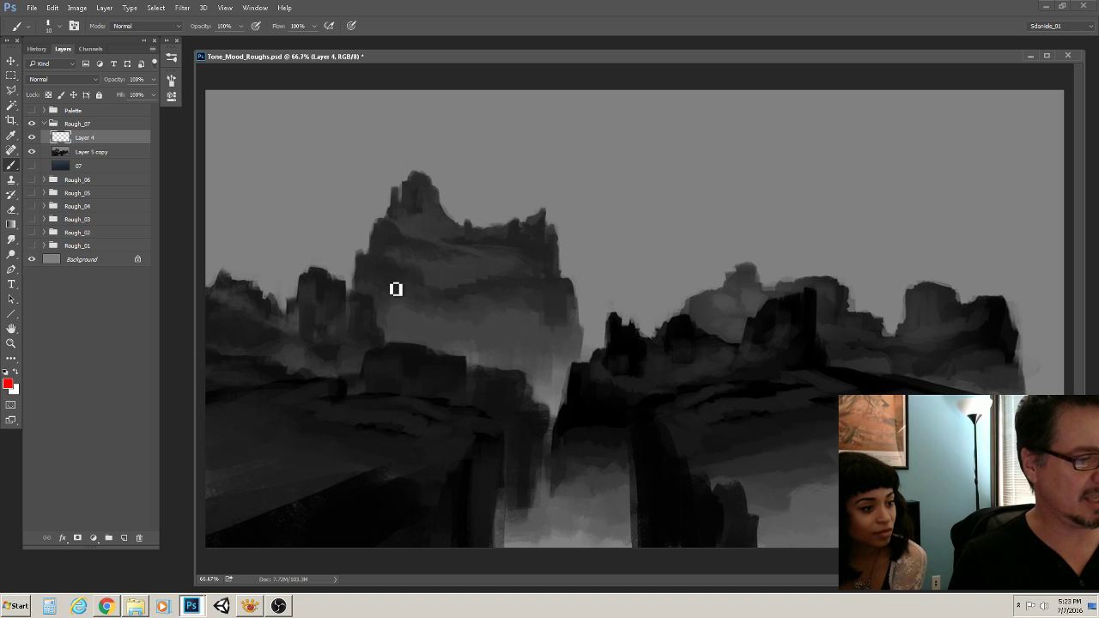
Circle the peak's tip and the whole main mountain in red, and trace a zigzag path from it across to the lower-left foreground
mouse_move(404, 152)
left_mouse_down()
mouse_move(397, 196)
mouse_move(450, 179)
mouse_move(421, 159)
mouse_move(410, 179)
mouse_move(420, 148)
left_mouse_up()
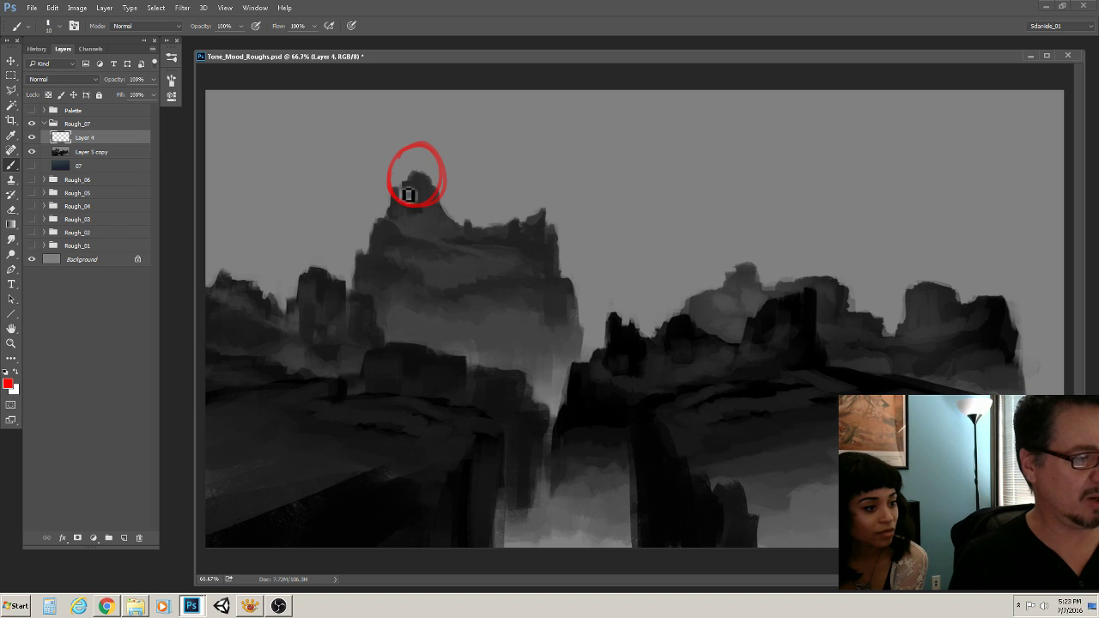
mouse_move(372, 200)
left_mouse_down()
mouse_move(509, 203)
mouse_move(483, 339)
mouse_move(407, 187)
mouse_move(570, 299)
mouse_move(395, 204)
mouse_move(424, 191)
mouse_move(564, 234)
mouse_move(422, 319)
mouse_move(424, 192)
left_mouse_up()
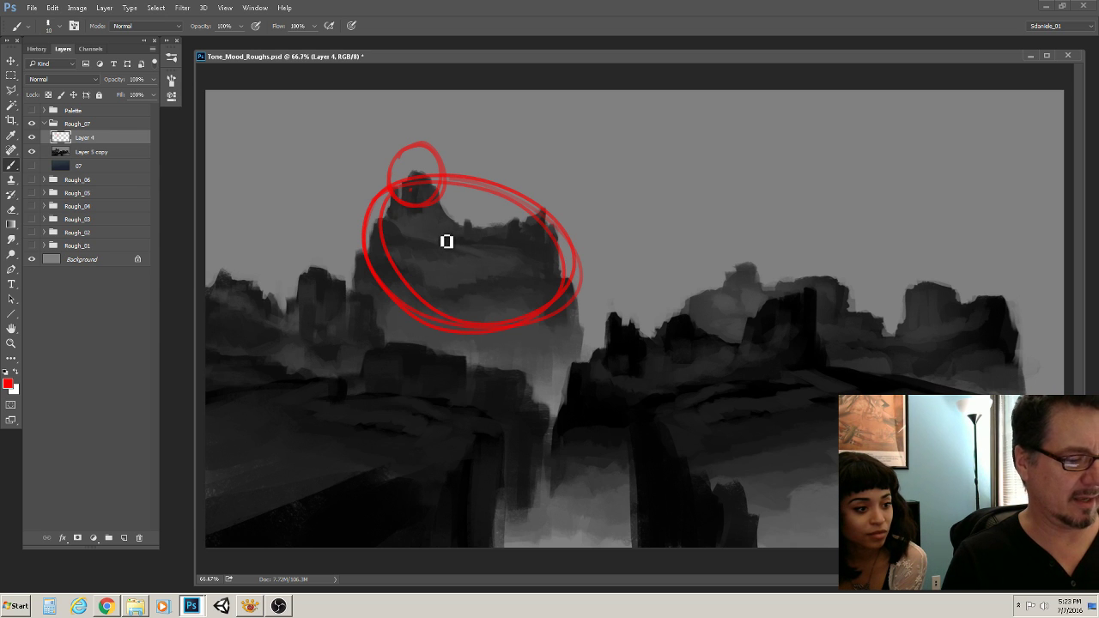
mouse_move(433, 247)
left_mouse_down()
mouse_move(795, 385)
mouse_move(683, 419)
left_mouse_up()
mouse_move(616, 435)
left_mouse_down()
mouse_move(381, 545)
mouse_move(567, 459)
mouse_move(509, 312)
left_mouse_up()
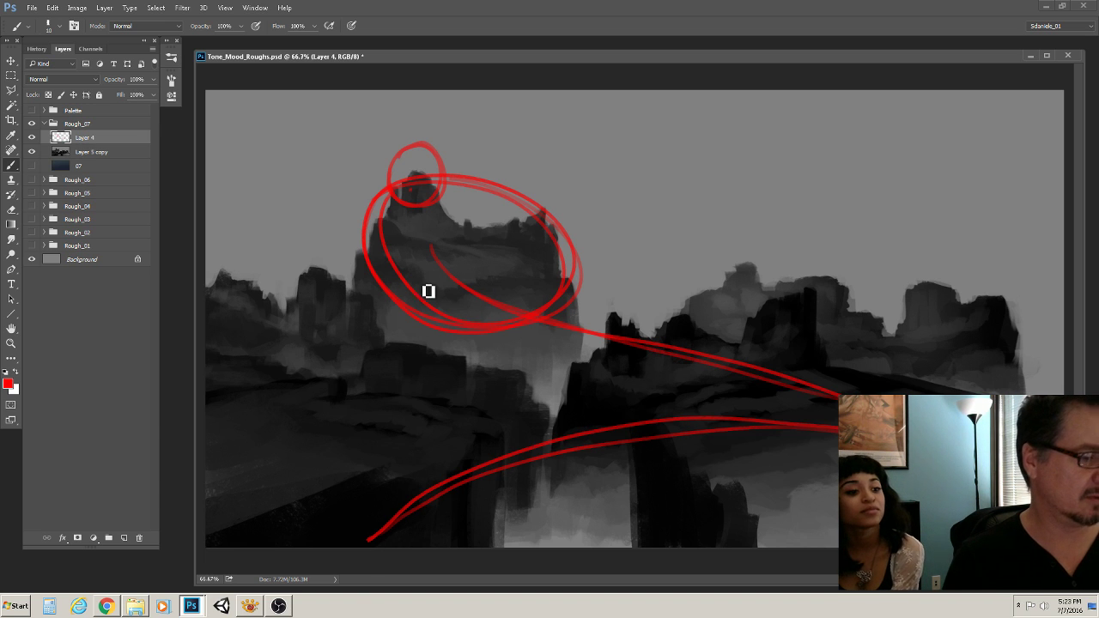
Try a red winding curve from the main mountain around the left mound, undo it, and hide the Layer 4 annotations
mouse_move(428, 280)
left_mouse_down()
mouse_move(356, 371)
mouse_move(319, 453)
mouse_move(683, 429)
left_mouse_up()
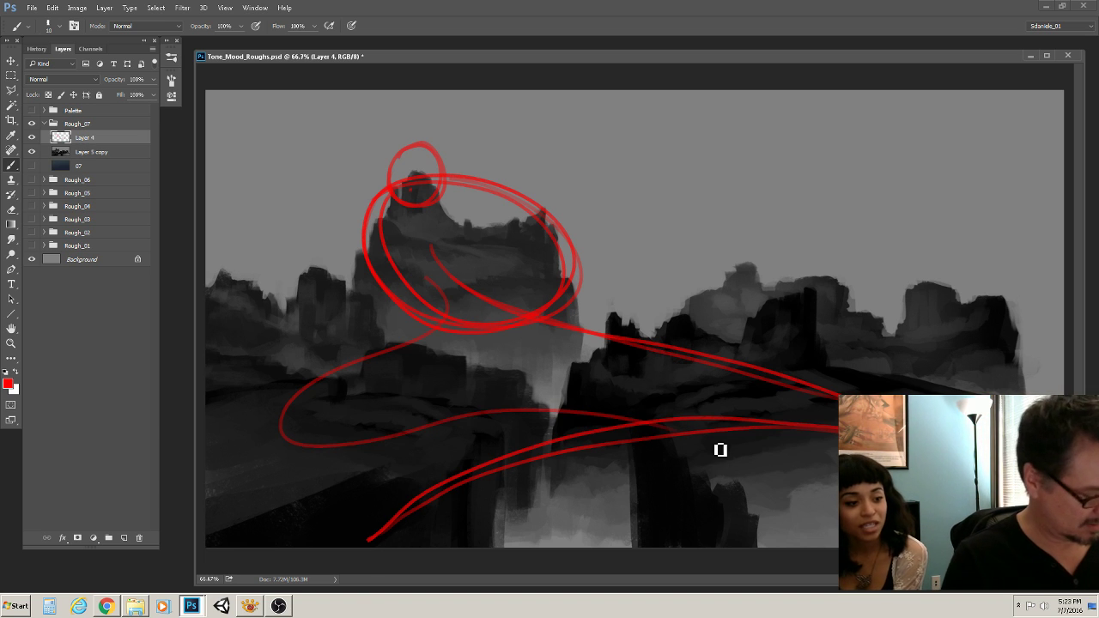
key("ctrl+z")
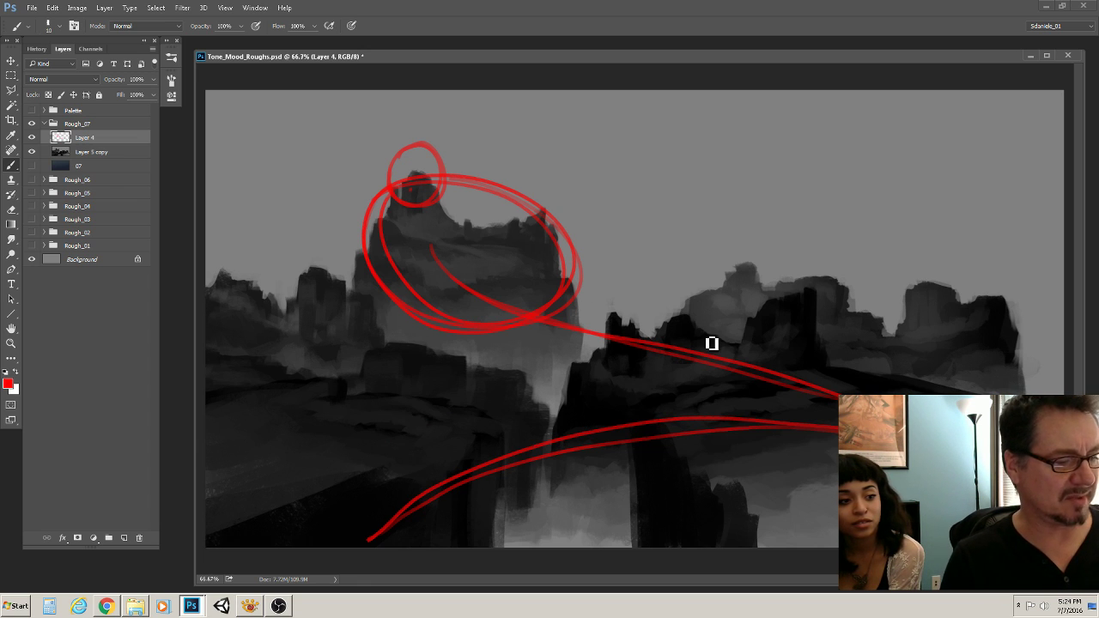
left_click(32, 137)
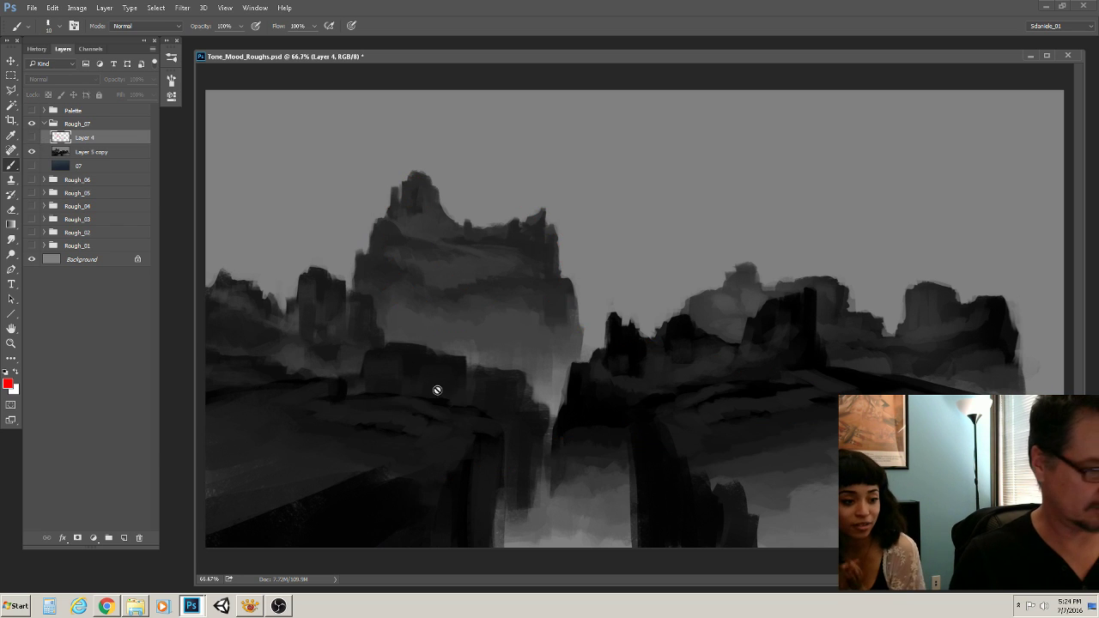
Repaint the right foreground cliff on Layer 5 copy, covering its face with dark grey and painting a curved black ledge sweeping down rightward
key("d")
key("bracketright")
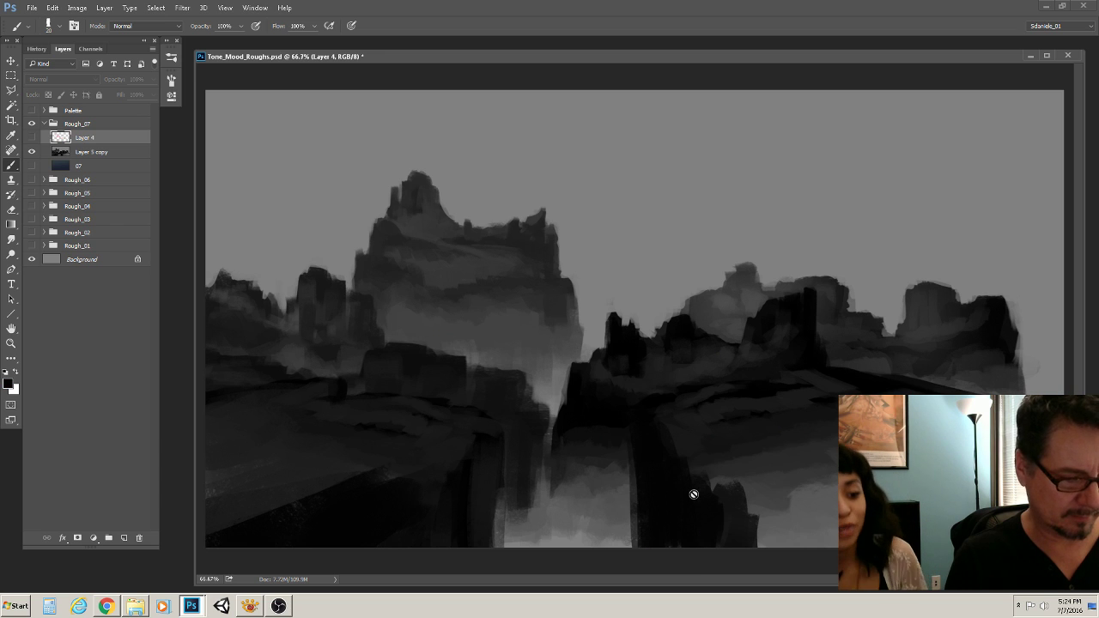
left_click(93, 154)
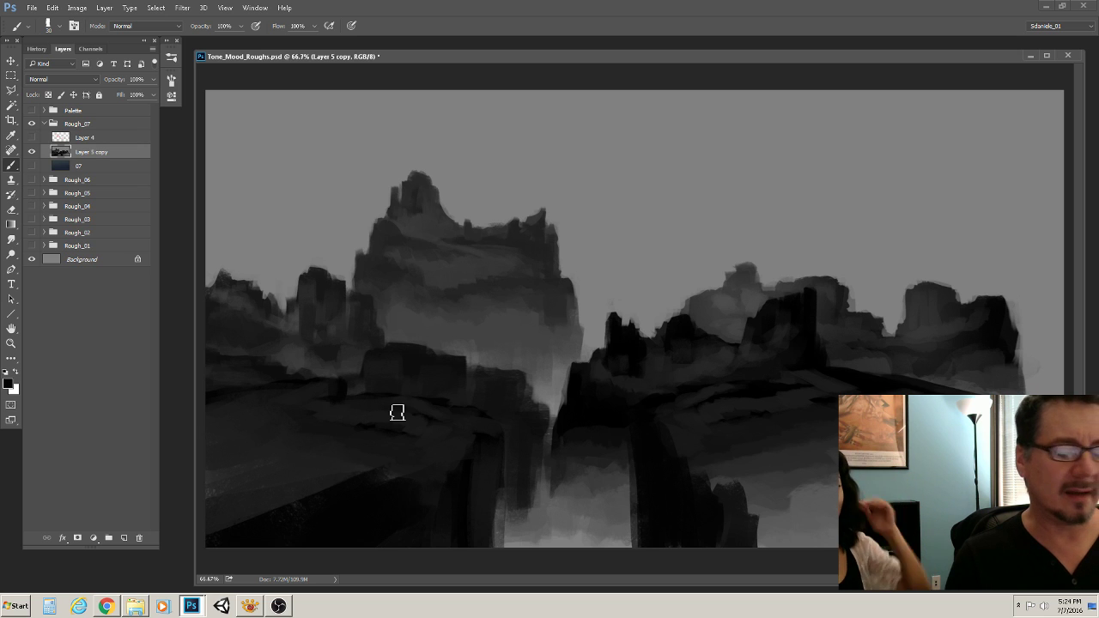
left_click(718, 472)
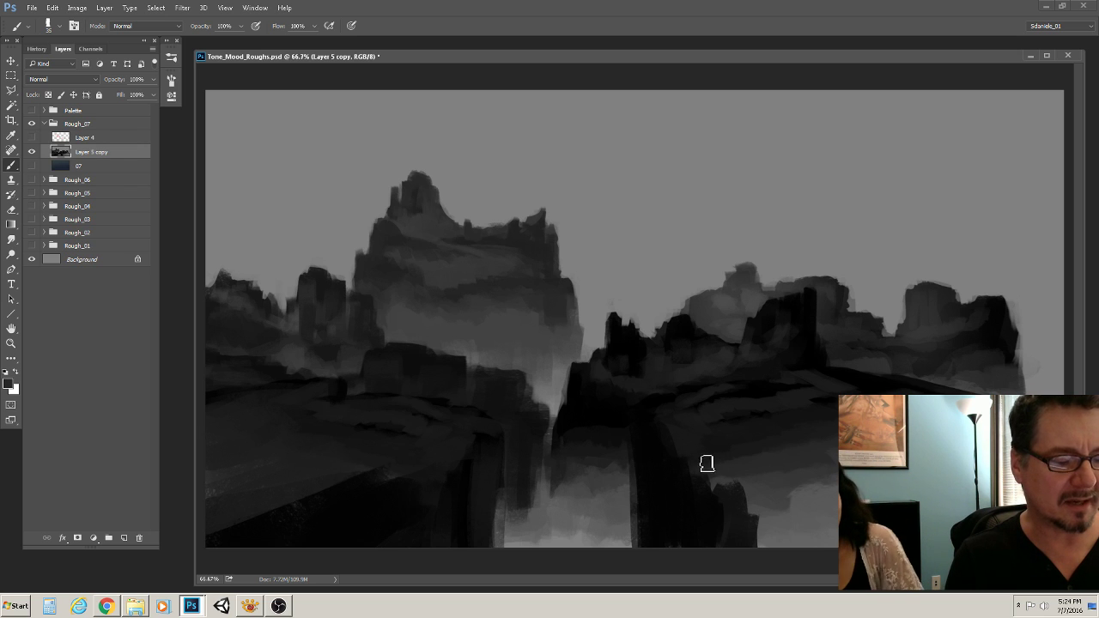
mouse_move(650, 429)
left_mouse_down()
mouse_move(671, 466)
mouse_move(722, 489)
mouse_move(700, 486)
mouse_move(700, 506)
mouse_move(753, 550)
mouse_move(777, 551)
mouse_move(735, 506)
mouse_move(818, 527)
mouse_move(735, 486)
mouse_move(727, 472)
mouse_move(762, 484)
mouse_move(692, 417)
mouse_move(778, 472)
mouse_move(653, 485)
left_mouse_up()
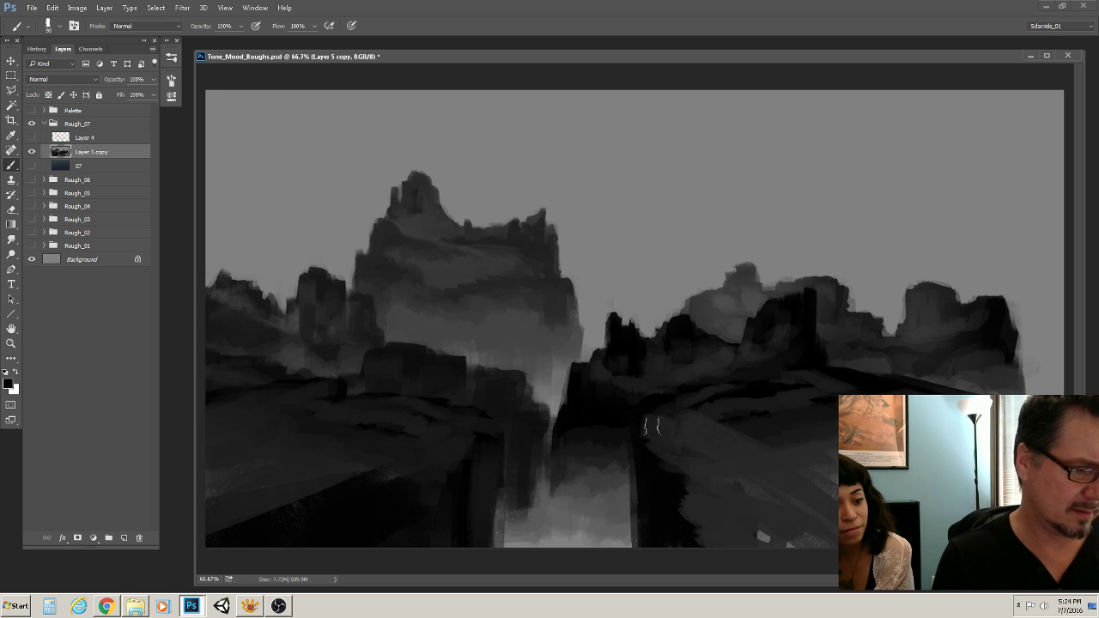
mouse_move(650, 426)
left_mouse_down()
mouse_move(742, 462)
mouse_move(755, 506)
left_mouse_up()
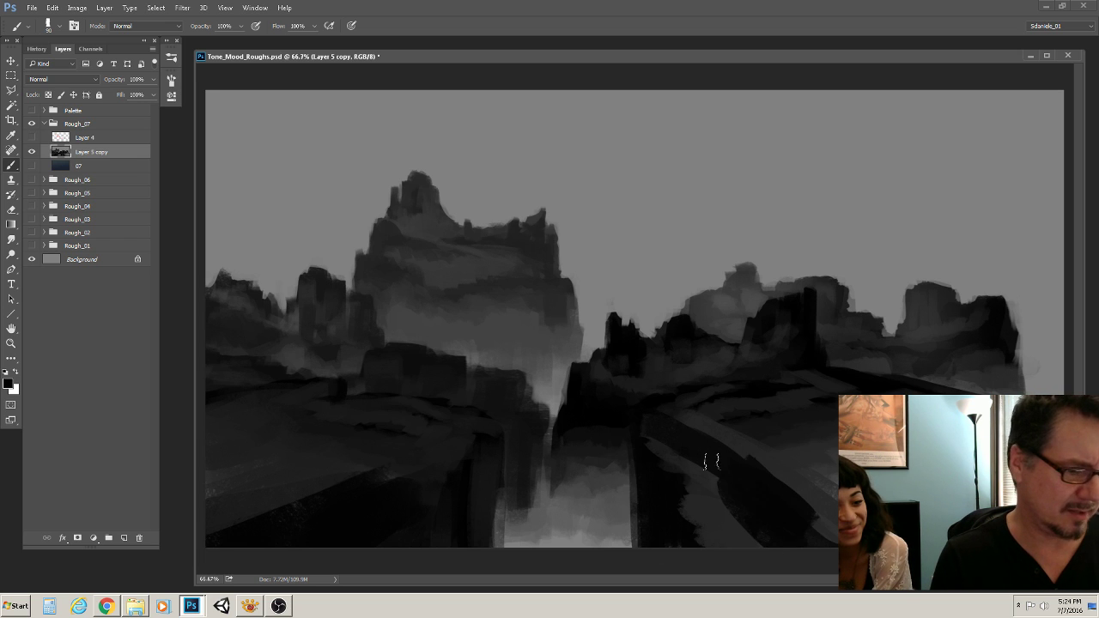
mouse_move(711, 461)
left_mouse_down()
mouse_move(670, 444)
mouse_move(694, 449)
mouse_move(696, 424)
mouse_move(742, 486)
mouse_move(703, 514)
mouse_move(731, 534)
mouse_move(706, 529)
mouse_move(693, 510)
left_mouse_up()
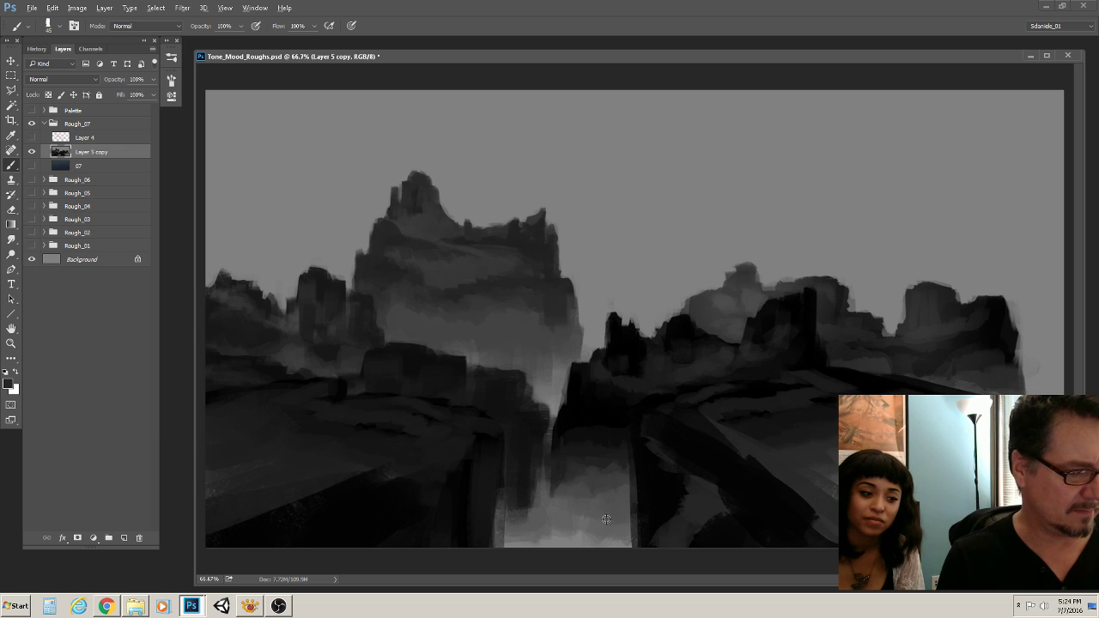
Brush lighter grey strokes onto the right cliff's edge beside the gap and along the curved ridge above the black ledge
key("bracketright")
key("bracketright")
key("bracketright")
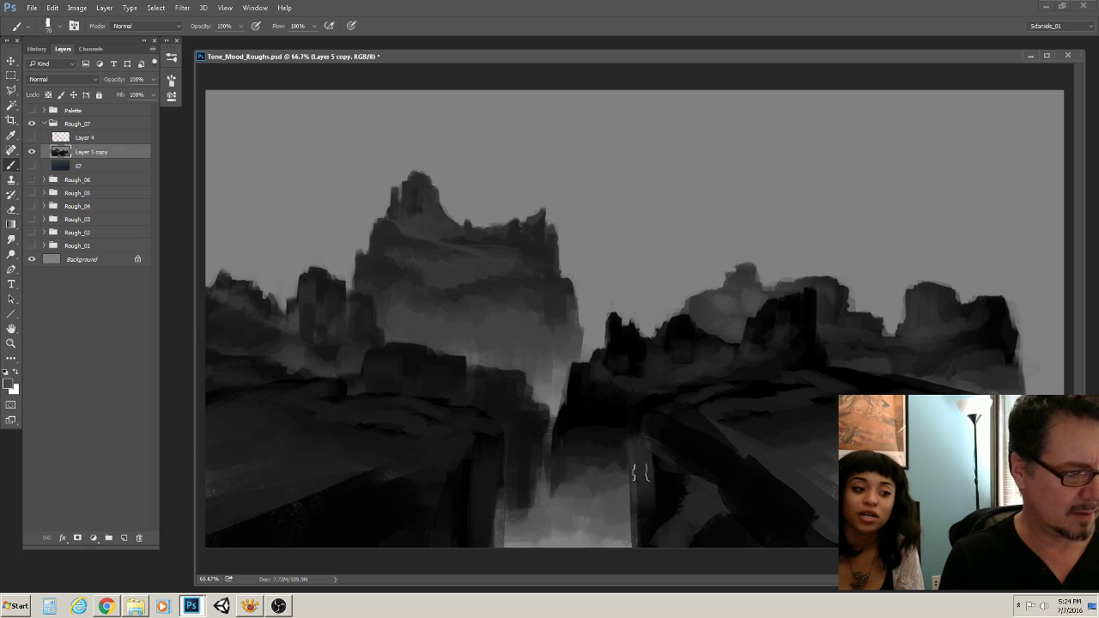
key("bracketleft")
key("bracketleft")
key("bracketleft")
key("bracketleft")
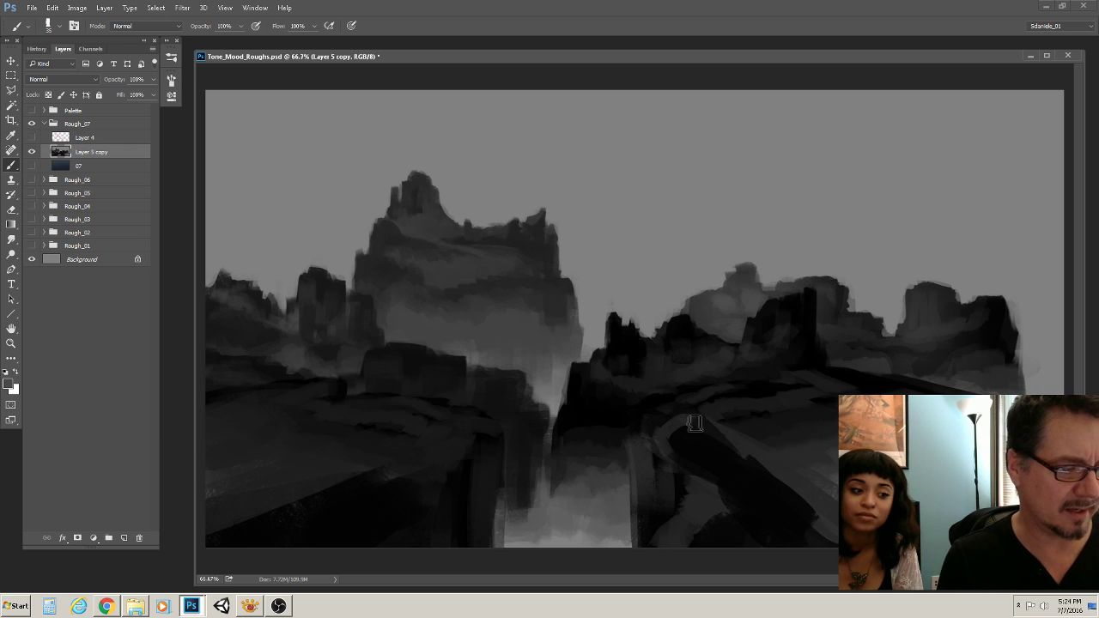
left_click_drag(694, 424, 866, 390)
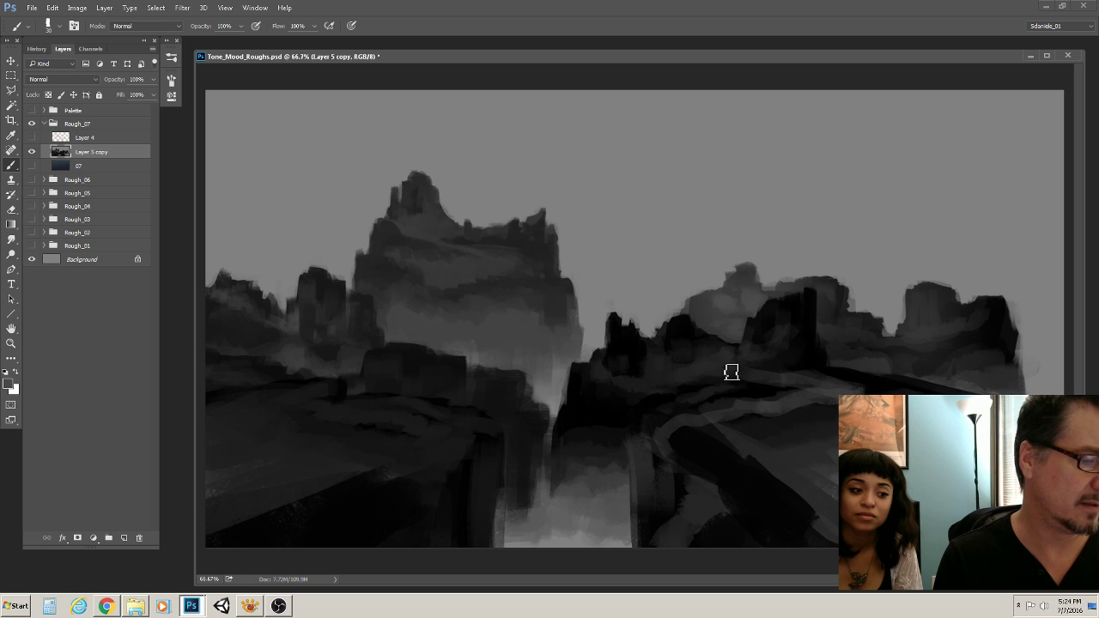
Paint a dark rock shelf with sampled near-black from the right cliff across the gap toward the main mountain's base
left_click(580, 370, "alt")
key("]")
left_click_drag(594, 362, 498, 343)
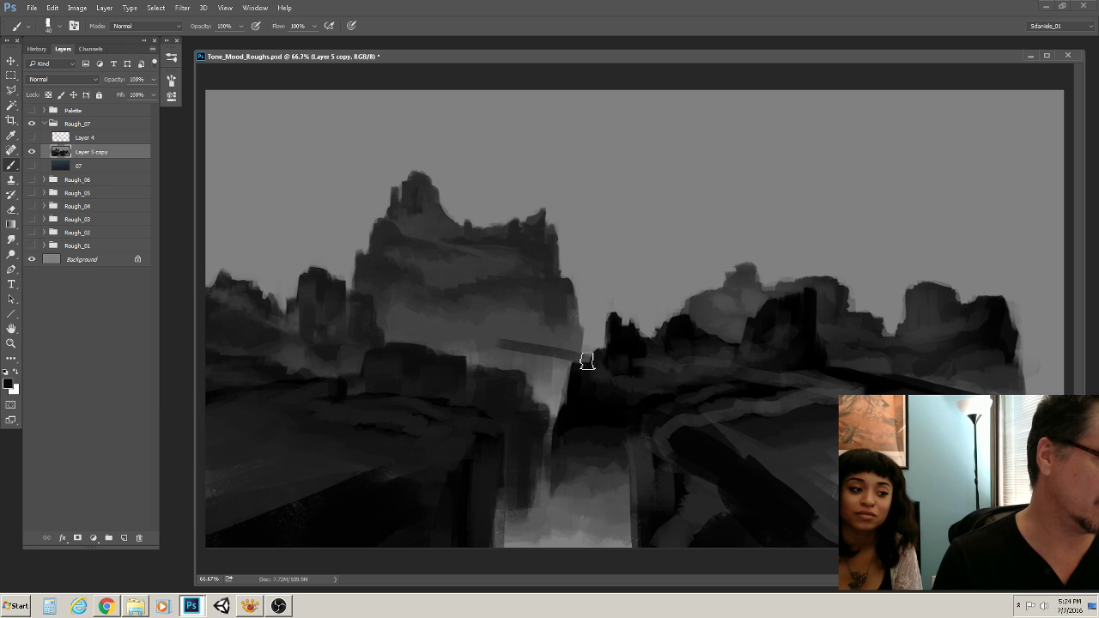
key("[")
mouse_move(595, 361)
left_mouse_down()
mouse_move(506, 350)
mouse_move(594, 365)
mouse_move(567, 370)
left_mouse_up()
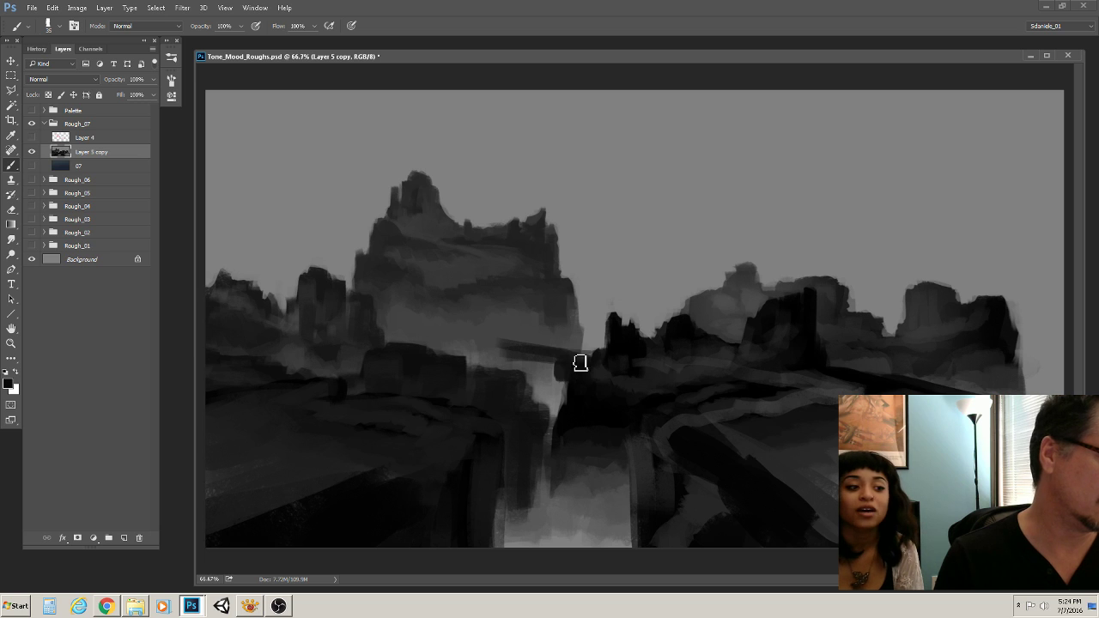
Thin the rock shelf's upper edge and brighten the gap beneath it with sampled mist greys
left_click(491, 336, "alt")
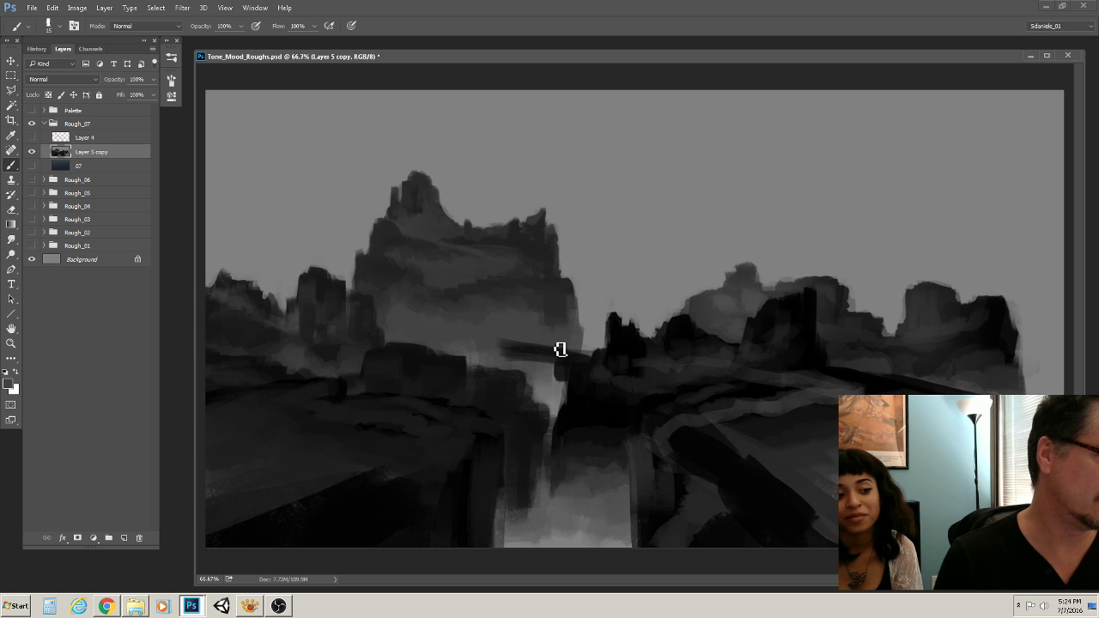
key("]")
left_click_drag(570, 348, 496, 344)
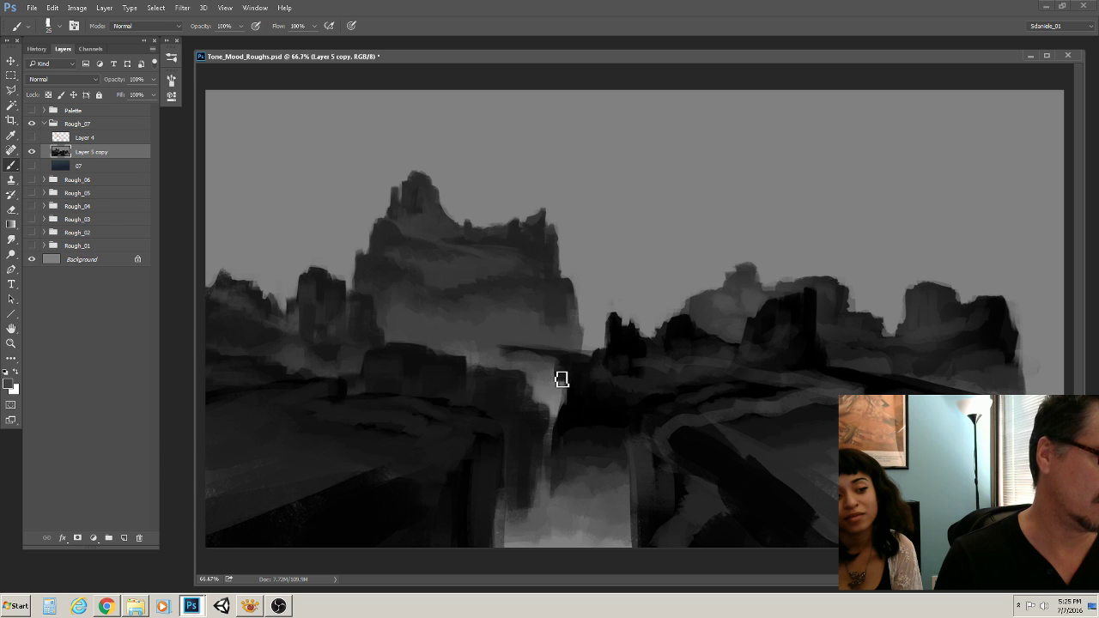
key("]")
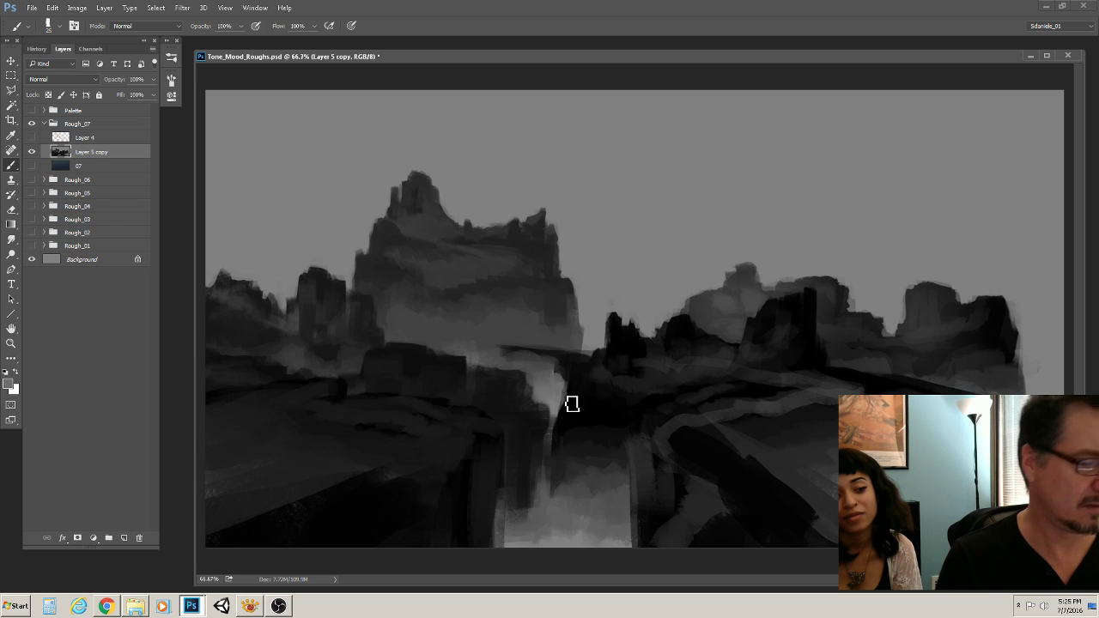
Darken the cliff below the shelf and paint thin vertical waterfall streaks down its face with sampled grey
left_click(586, 373, "alt")
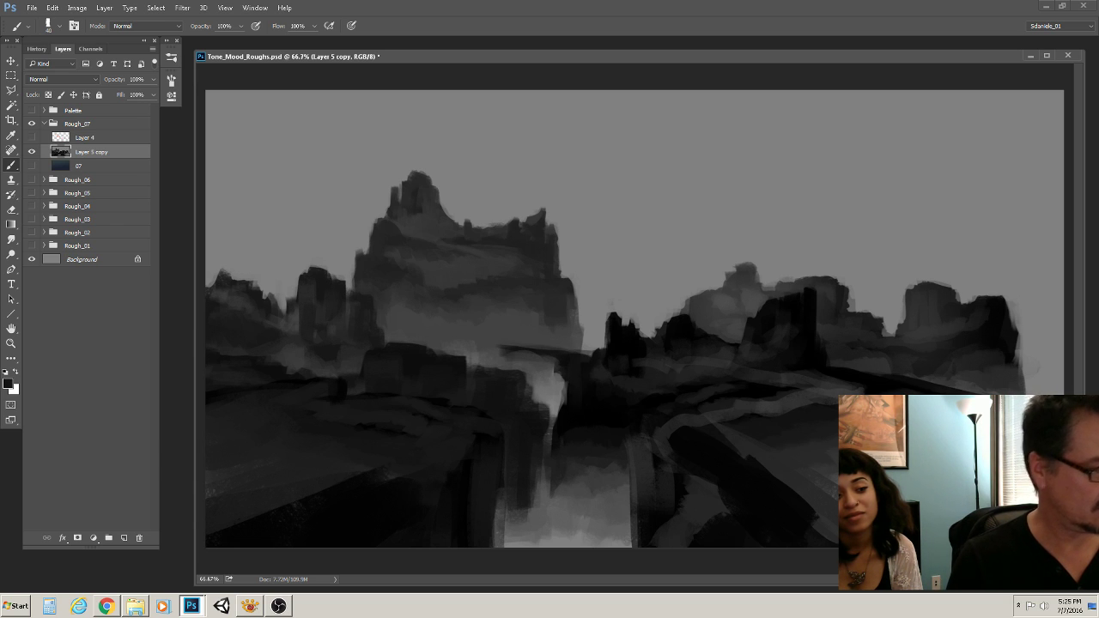
left_click(562, 427, "alt")
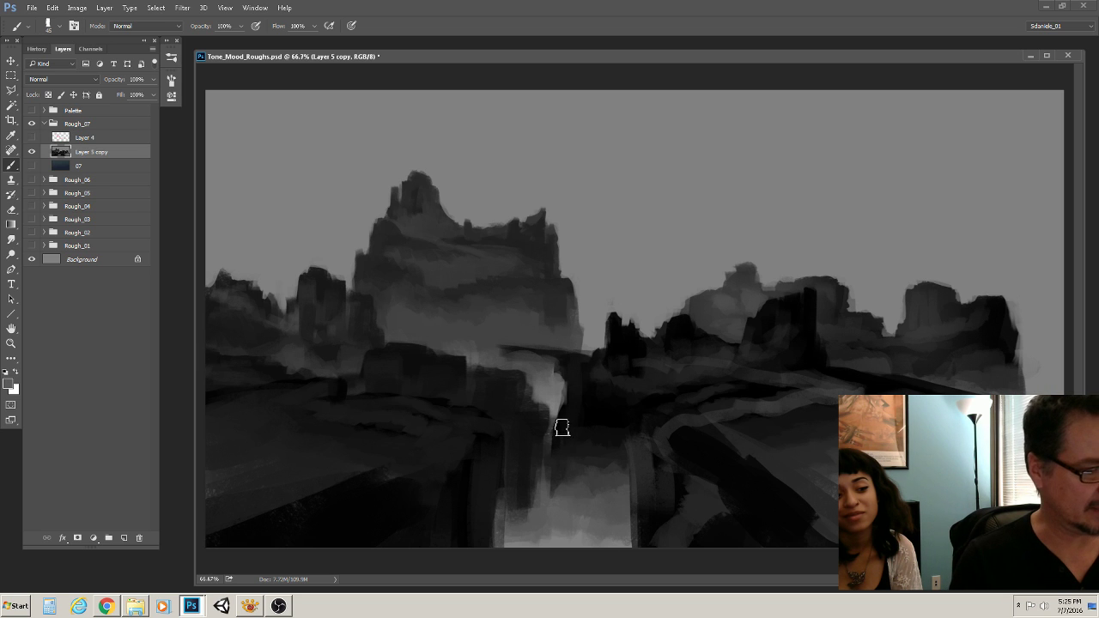
left_click_drag(561, 427, 564, 442)
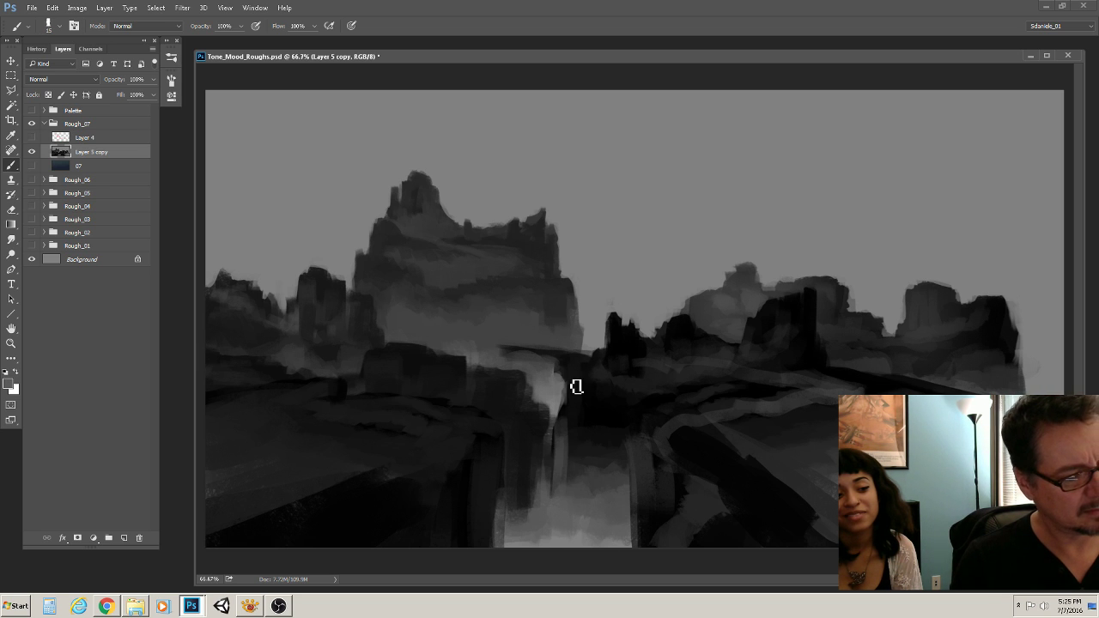
key("[")
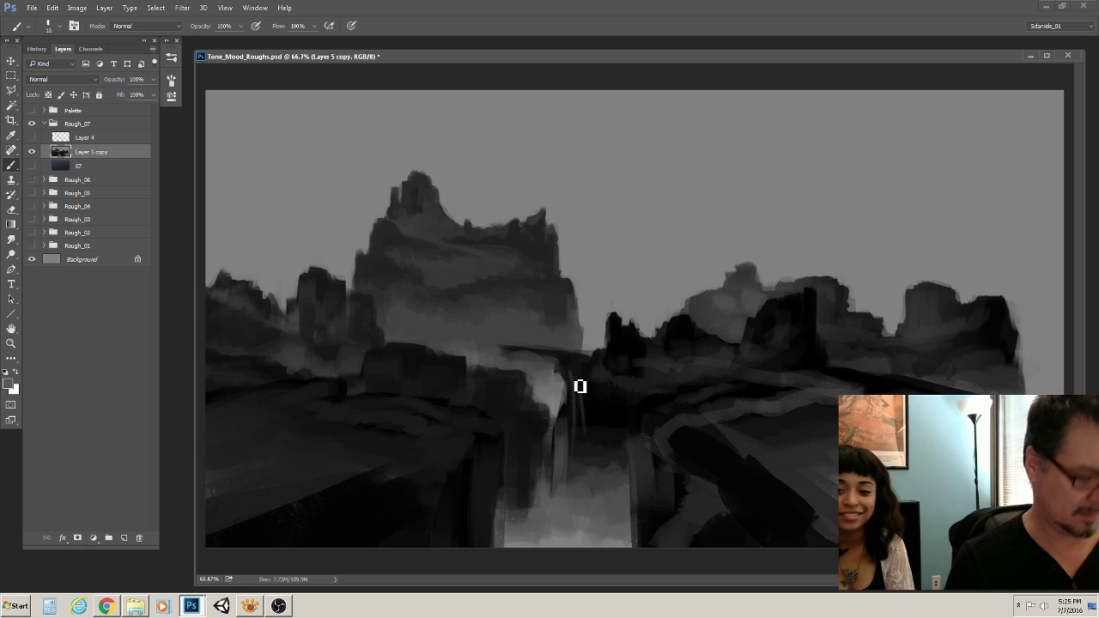
key("bracketright")
key("bracketright")
key("bracketright")
left_click_drag(574, 377, 583, 489)
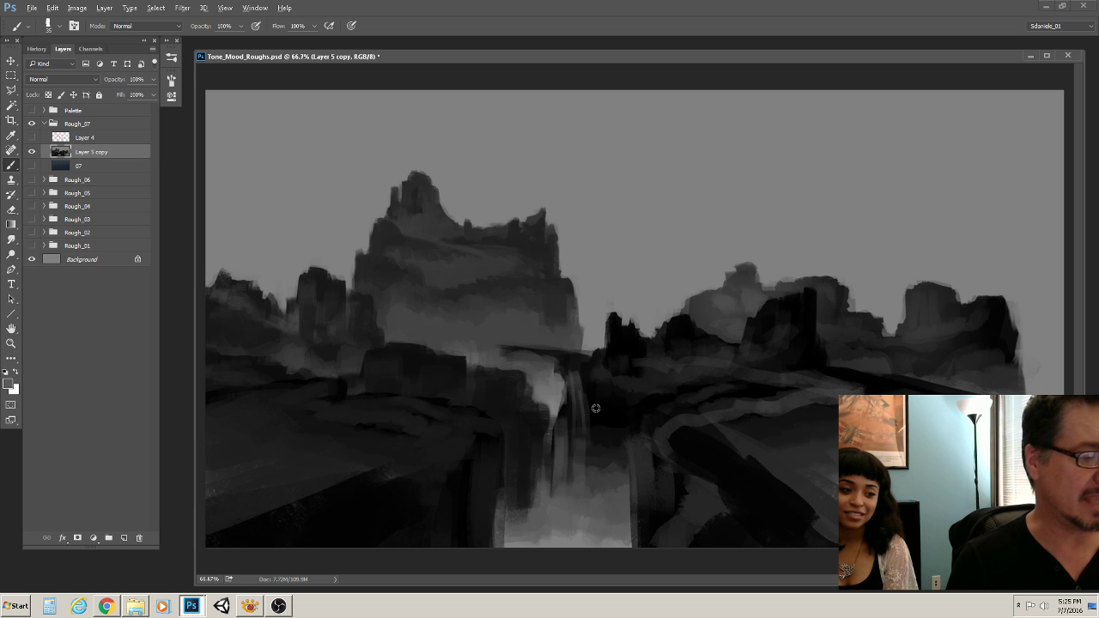
Alternate sampled dark and mist-grey vertical strokes down the gap to extend the waterfall streaks to the canvas's lower edge
left_click(581, 369, "alt")
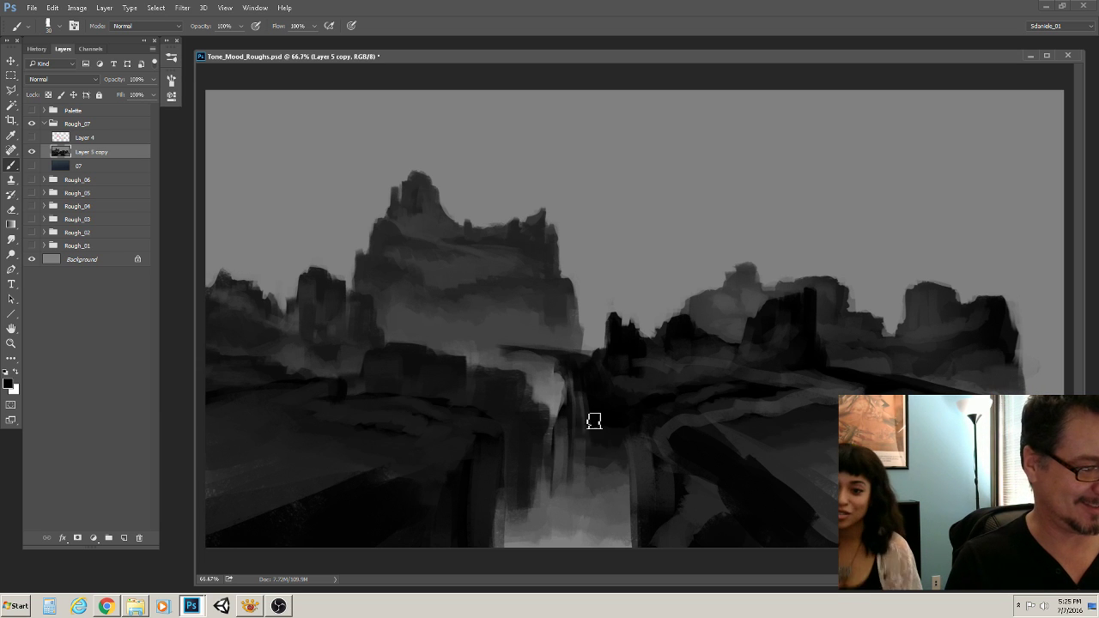
mouse_move(593, 437)
left_mouse_down()
mouse_move(594, 569)
mouse_move(604, 447)
mouse_move(592, 552)
left_mouse_up()
left_click(567, 506, "alt")
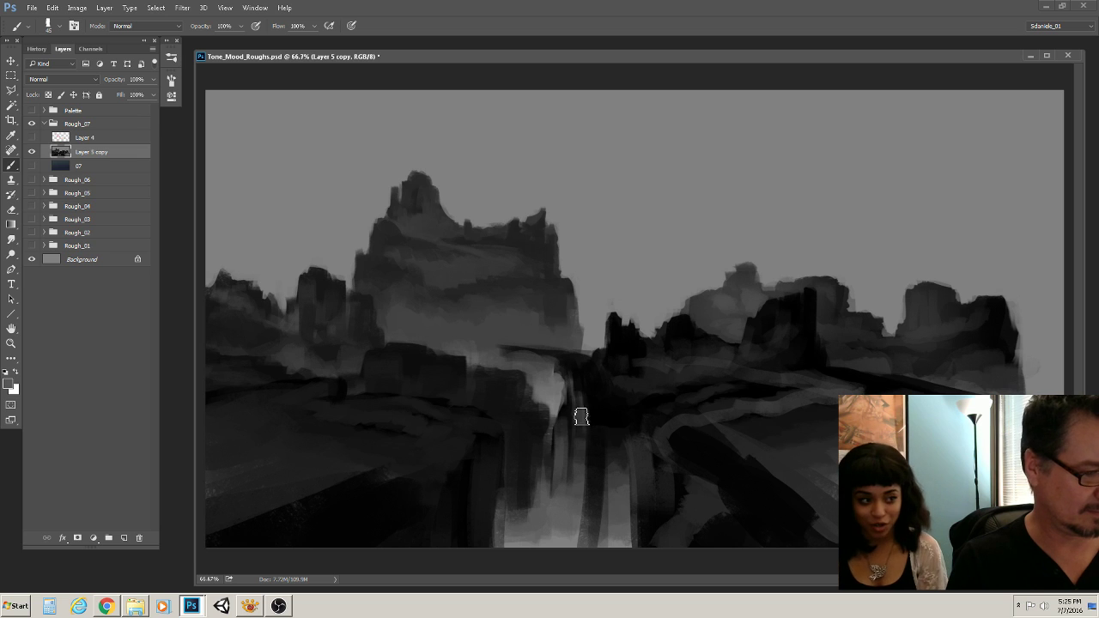
key("bracketright")
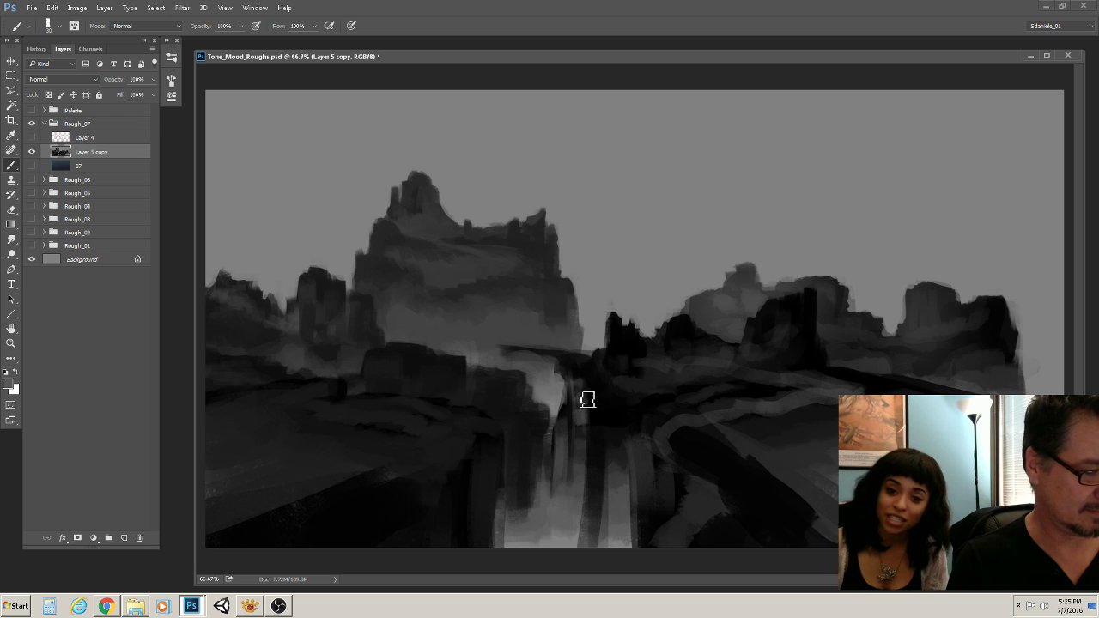
mouse_move(586, 401)
left_mouse_down()
mouse_move(587, 474)
mouse_move(589, 412)
mouse_move(576, 469)
mouse_move(568, 417)
left_mouse_up()
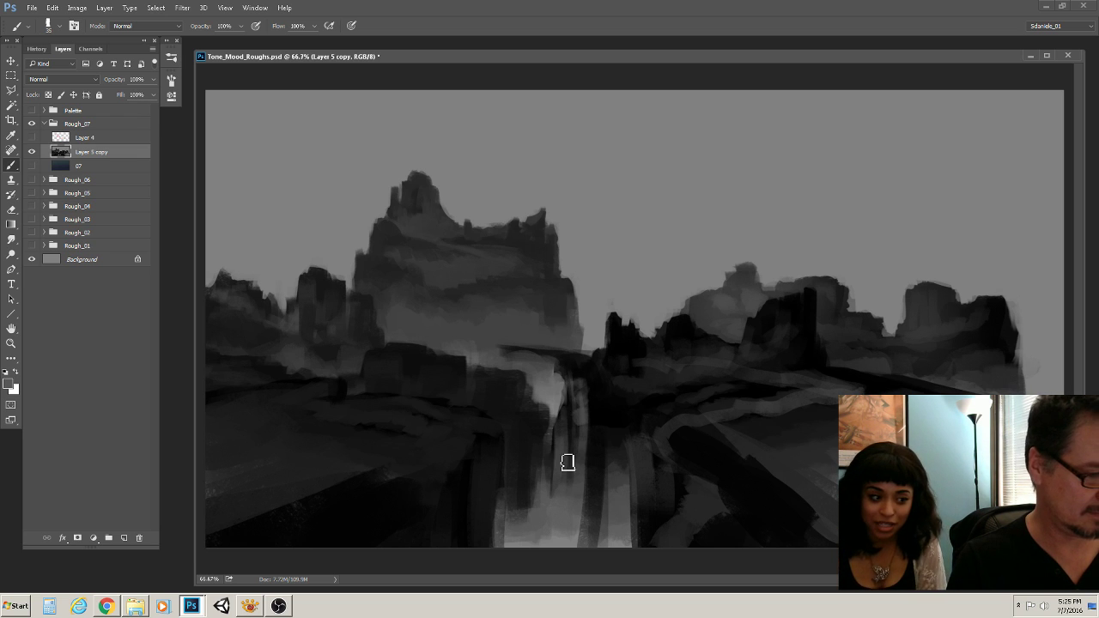
left_click(571, 512)
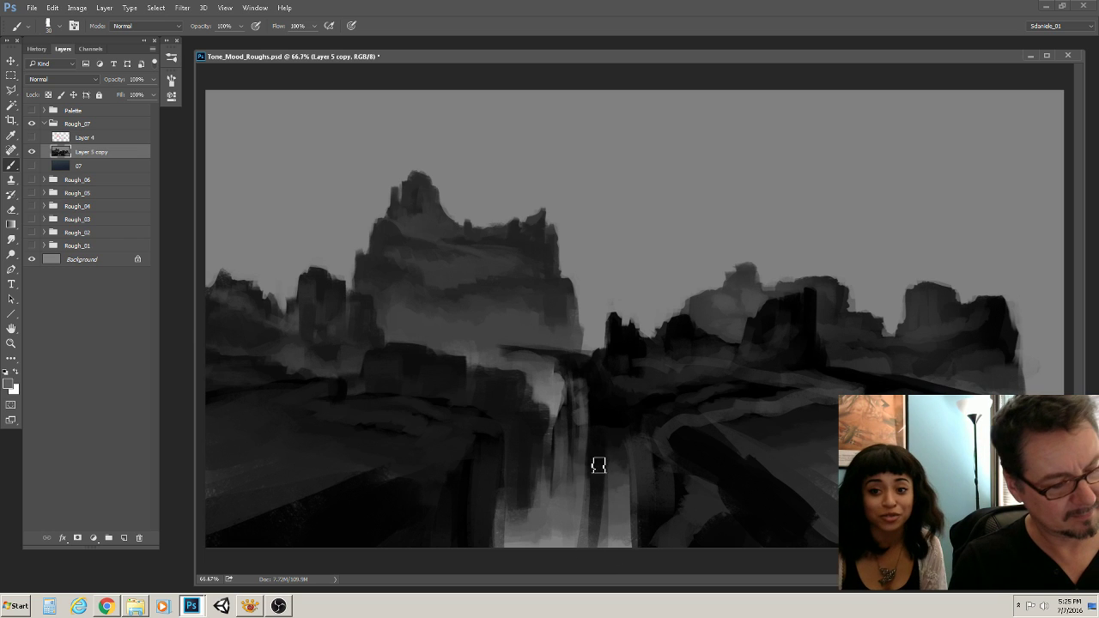
mouse_move(595, 461)
left_mouse_down()
mouse_move(599, 444)
mouse_move(599, 546)
left_mouse_up()
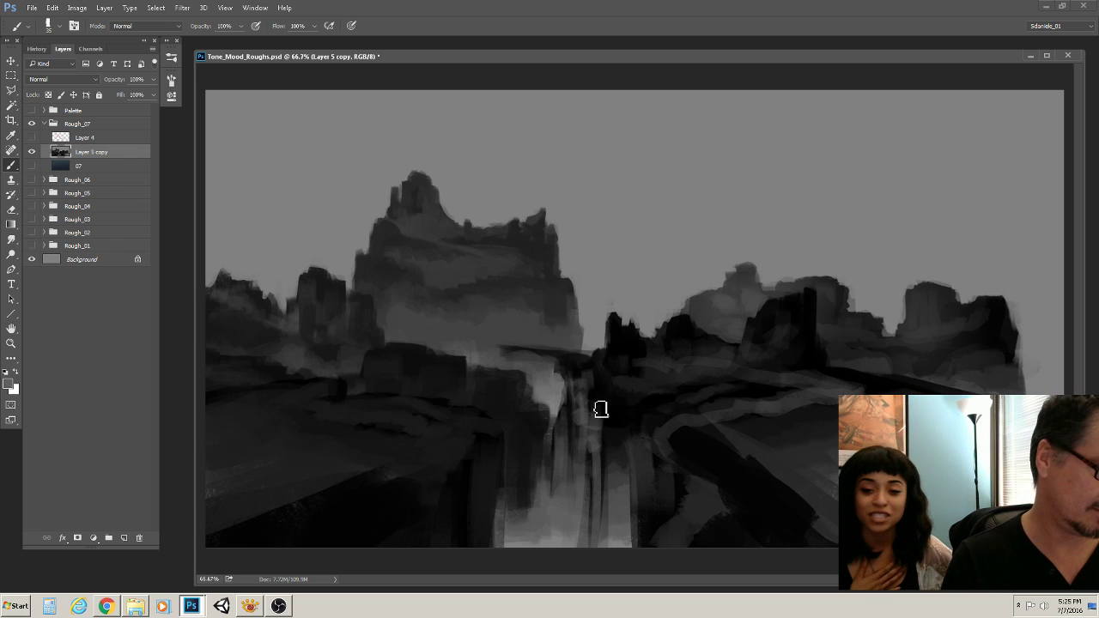
Darken the cliff below the shelf with black strokes between and beside the waterfall streaks
key("d")
mouse_move(583, 375)
left_mouse_down()
mouse_move(591, 489)
mouse_move(594, 456)
left_mouse_up()
key("bracketright")
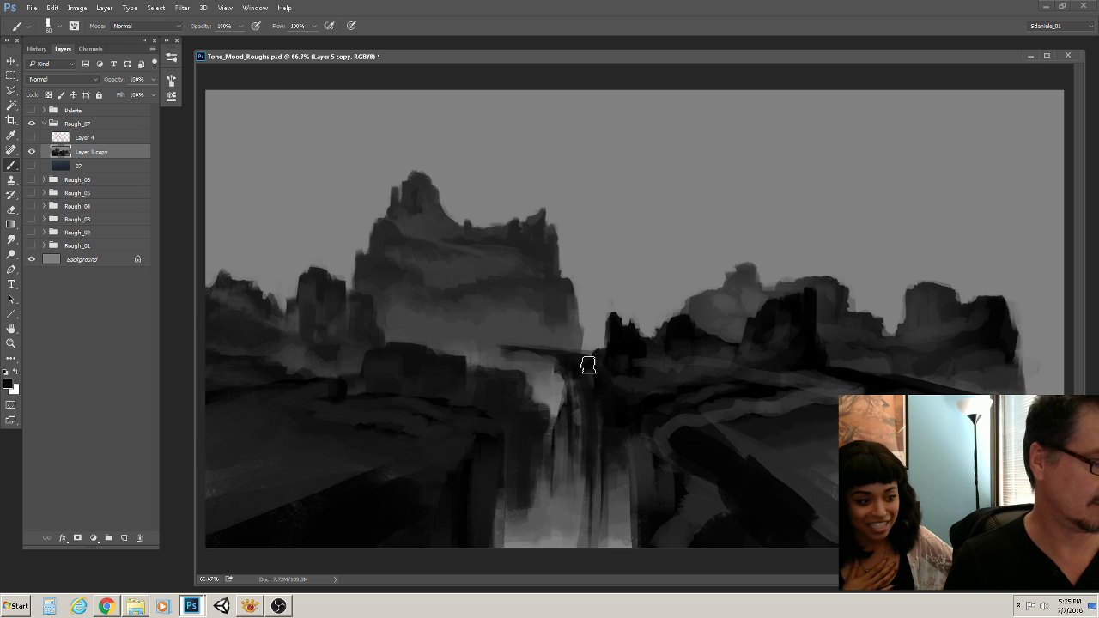
key("bracketleft")
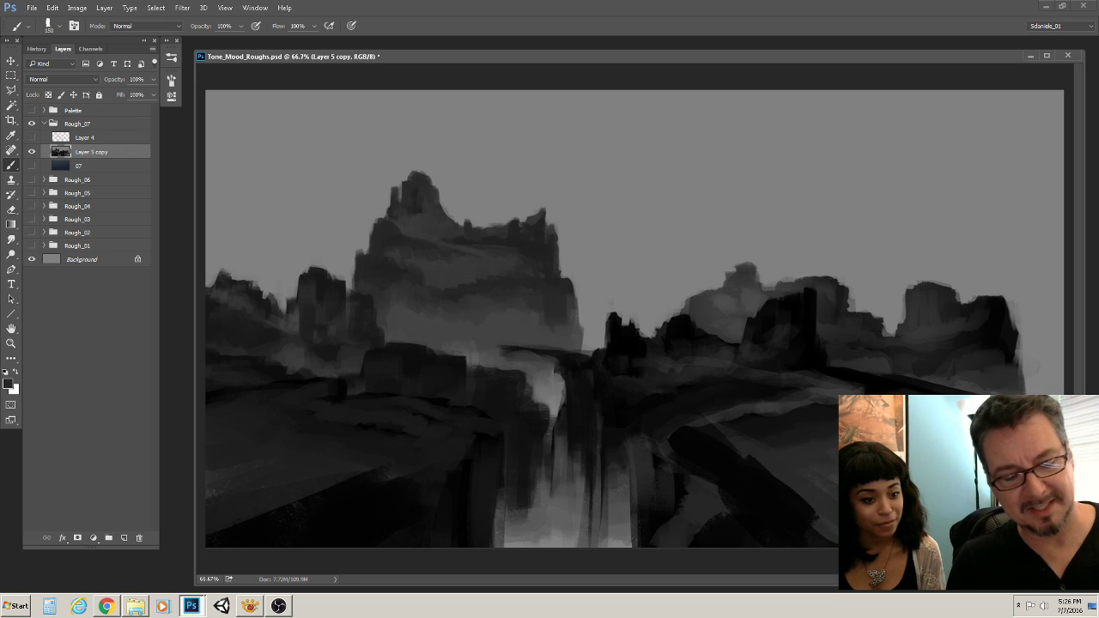
Brush lighter grey mist over the right foreground slope above the curved black ledge, adjusting the brush size
key("bracketleft")
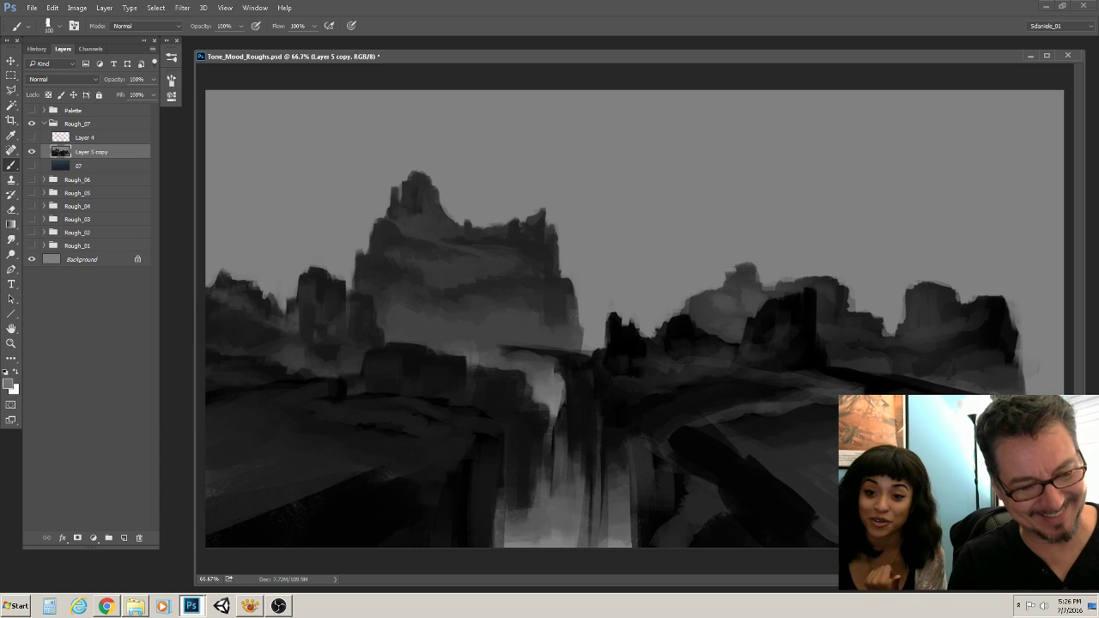
key("bracketright")
key("bracketright")
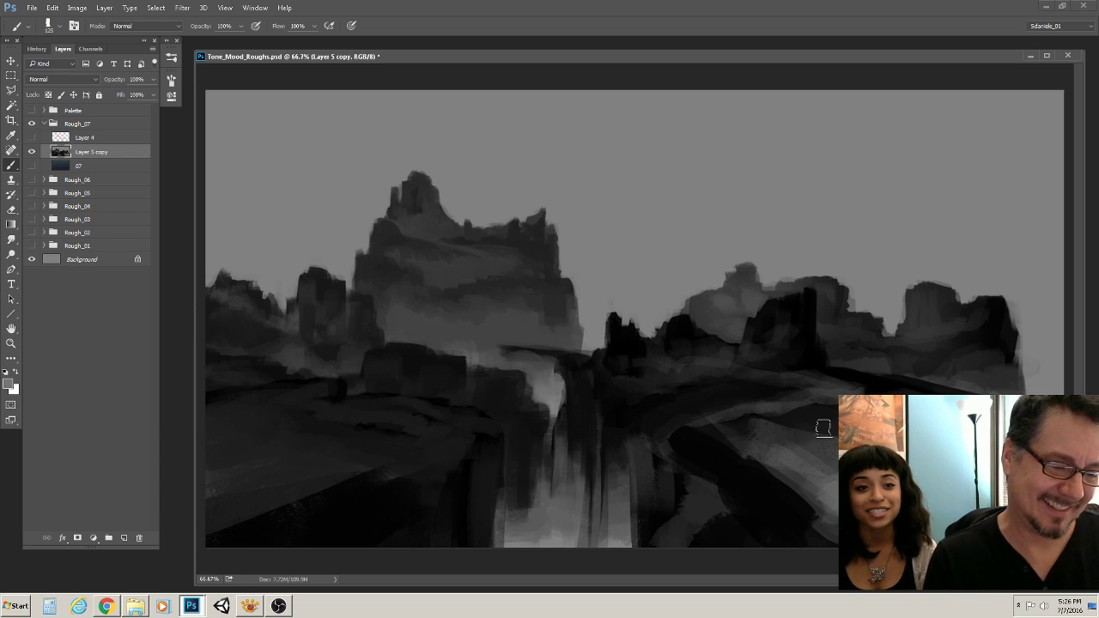
key("bracketleft")
key("bracketleft")
mouse_move(740, 420)
left_mouse_down()
mouse_move(703, 428)
mouse_move(835, 478)
left_mouse_up()
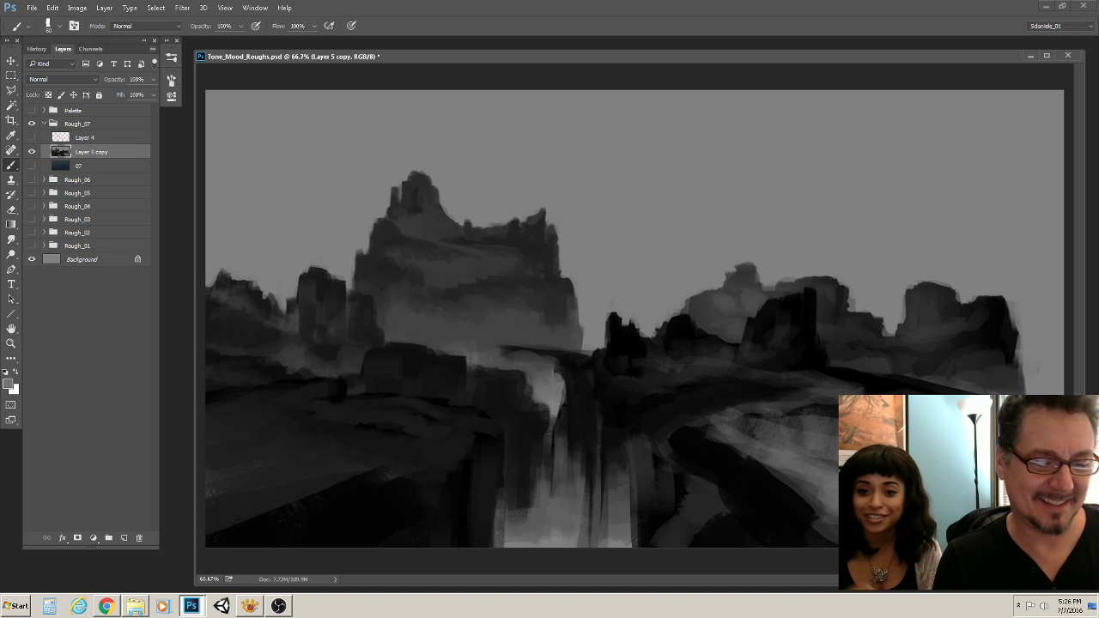
Soften the right ridge and the upper edge of the curved ledge with dark grey strokes, using a smaller brush
key("d")
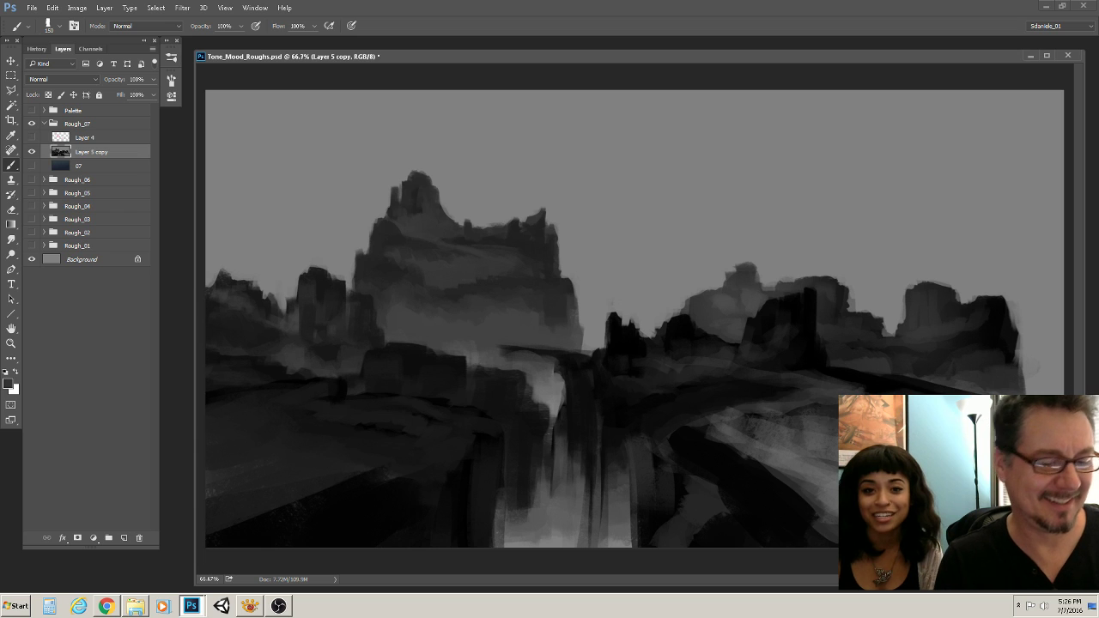
key("bracketleft")
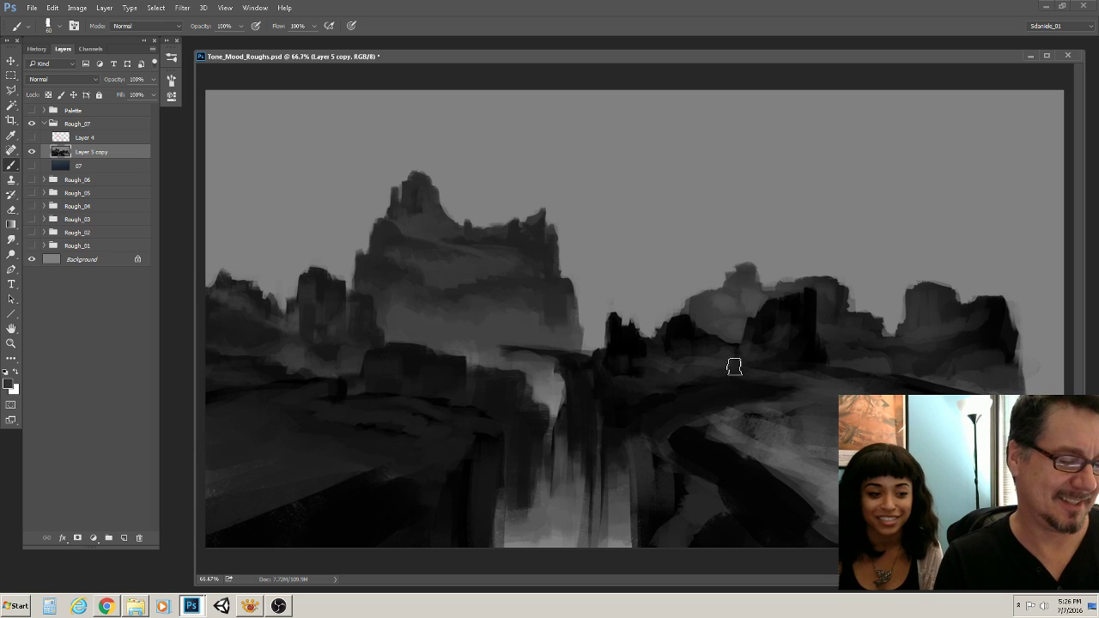
key("bracketleft")
key("bracketleft")
key("bracketleft")
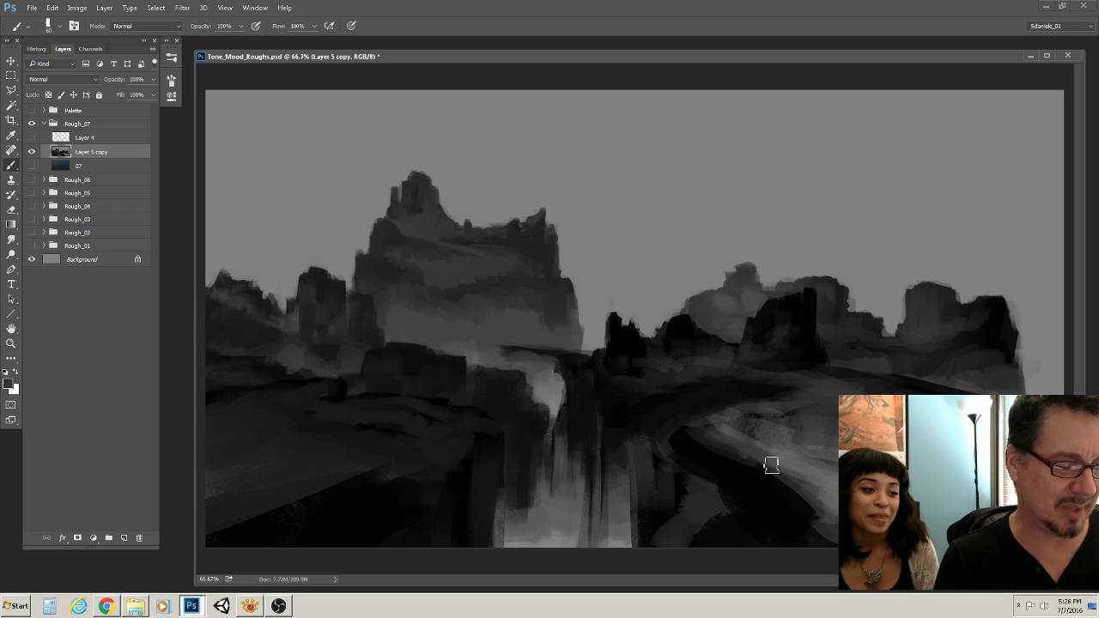
Enlarge the brush and paint a lighter sampled grey curve at the lower end of the right foreground ledge
key("bracketright")
key("bracketright")
key("bracketright")
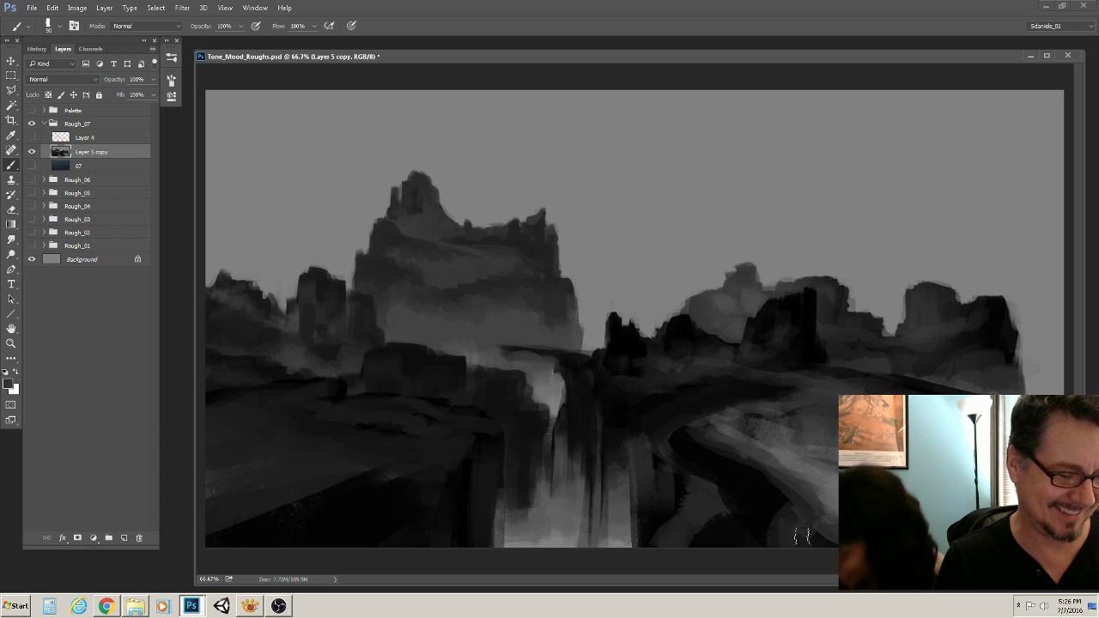
left_click(793, 532, "alt")
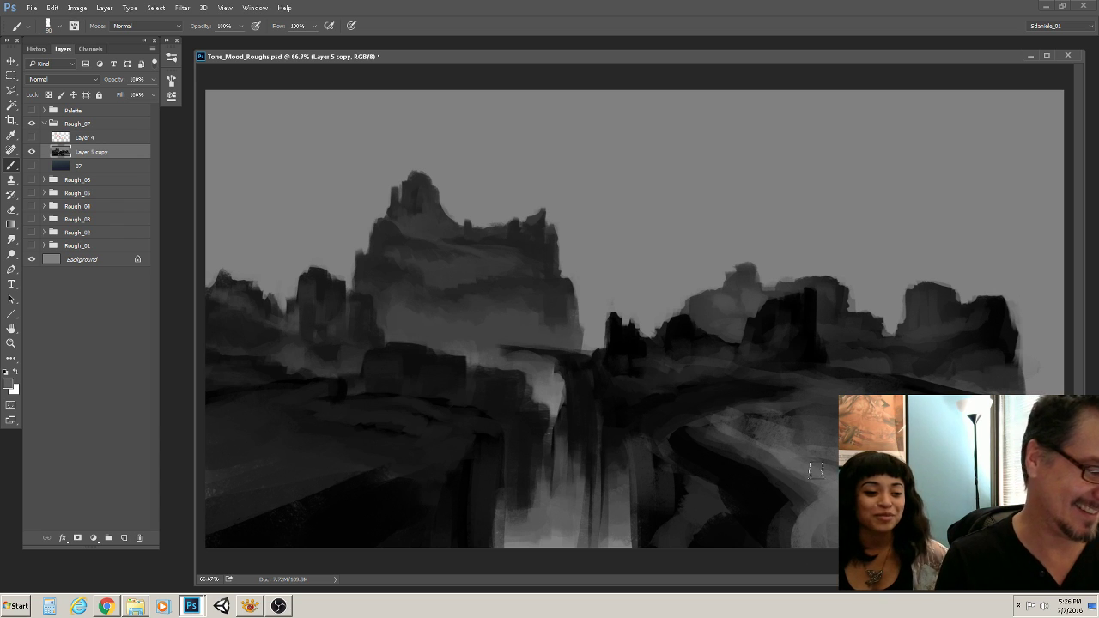
Brush lighter grey over the right foreground slope and paint a dark rock at the far right edge of the horizon using sampled tones
mouse_move(786, 472)
left_mouse_down()
mouse_move(702, 423)
mouse_move(728, 412)
mouse_move(808, 420)
mouse_move(761, 429)
mouse_move(759, 371)
mouse_move(726, 417)
mouse_move(830, 407)
mouse_move(721, 434)
left_mouse_up()
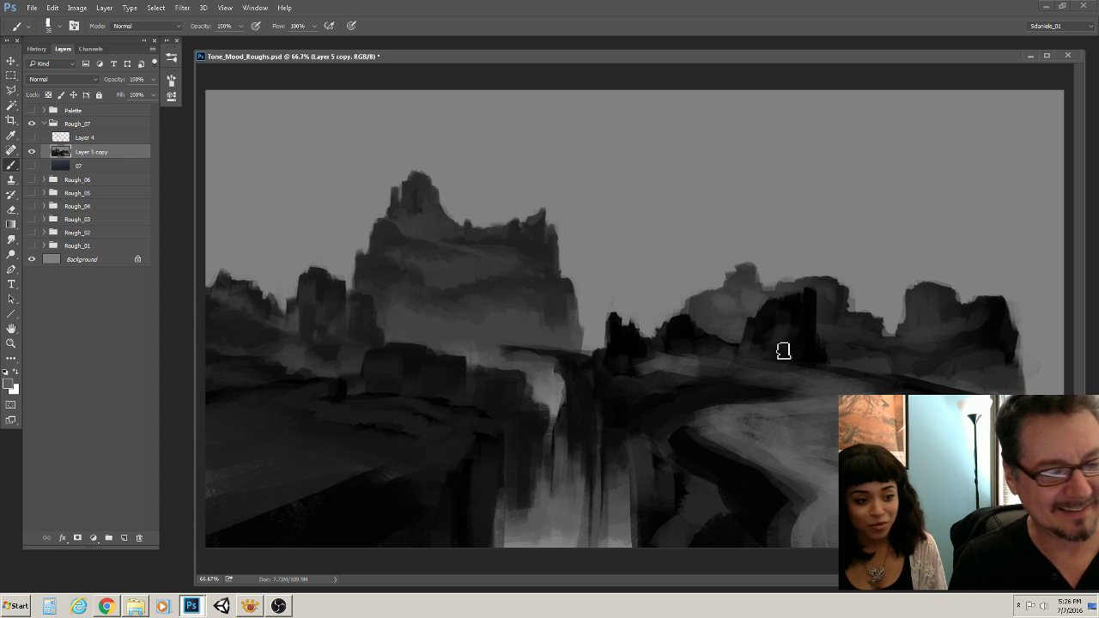
left_click(1000, 338, "alt")
mouse_move(1032, 351)
left_mouse_down()
mouse_move(1036, 326)
mouse_move(1033, 384)
mouse_move(1047, 328)
mouse_move(1056, 352)
mouse_move(1058, 322)
left_mouse_up()
left_click(1054, 388, "alt")
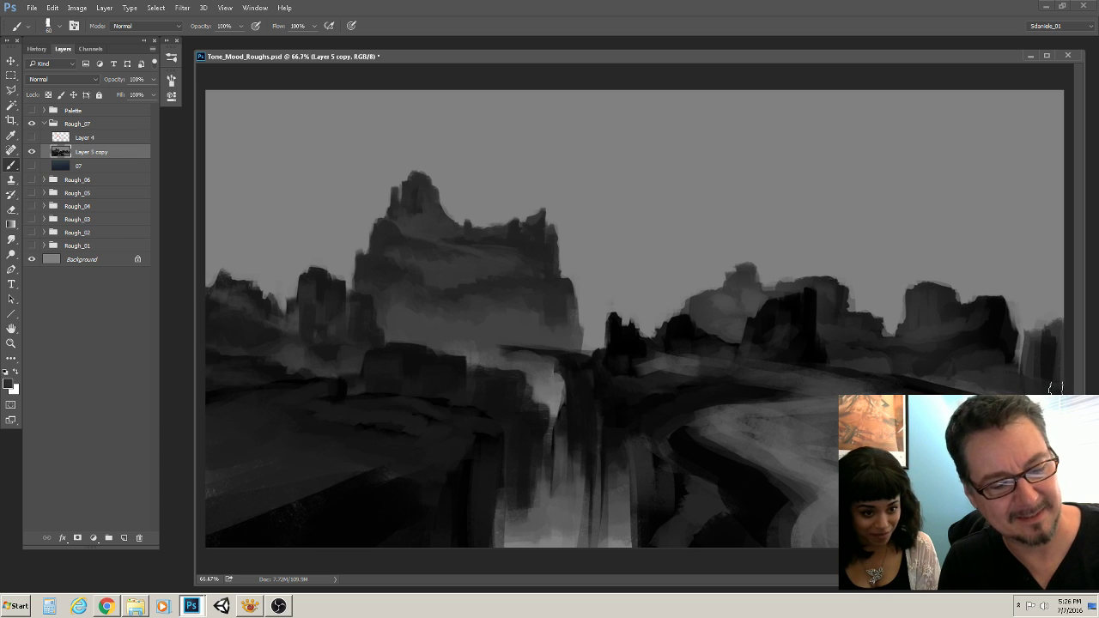
left_click(994, 328, "alt")
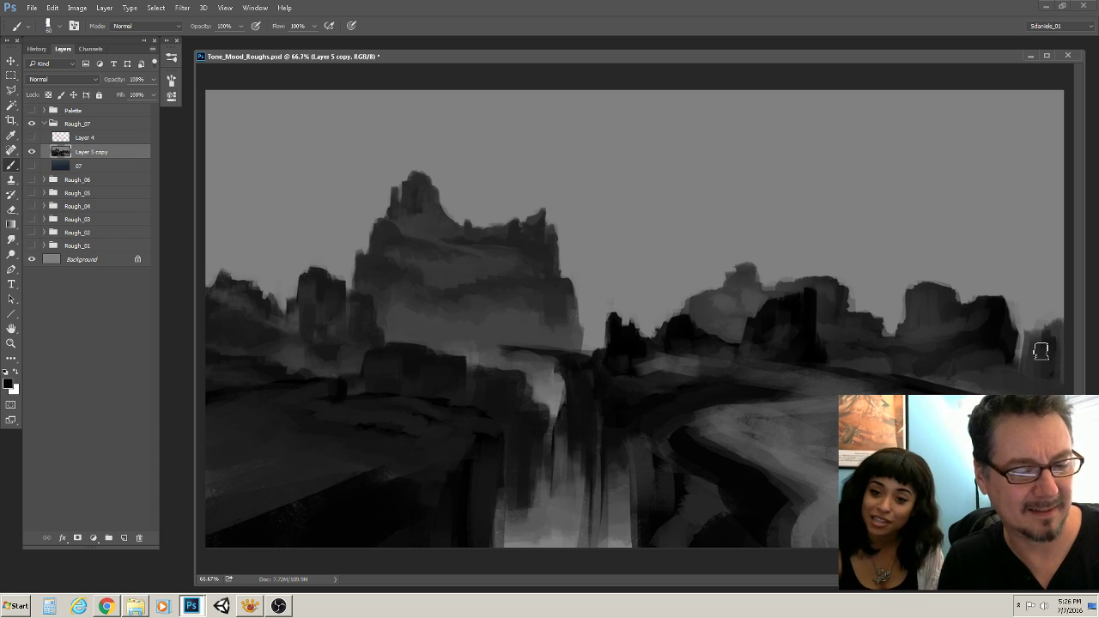
mouse_move(1041, 335)
left_mouse_down()
mouse_move(1057, 344)
mouse_move(1056, 387)
left_mouse_up()
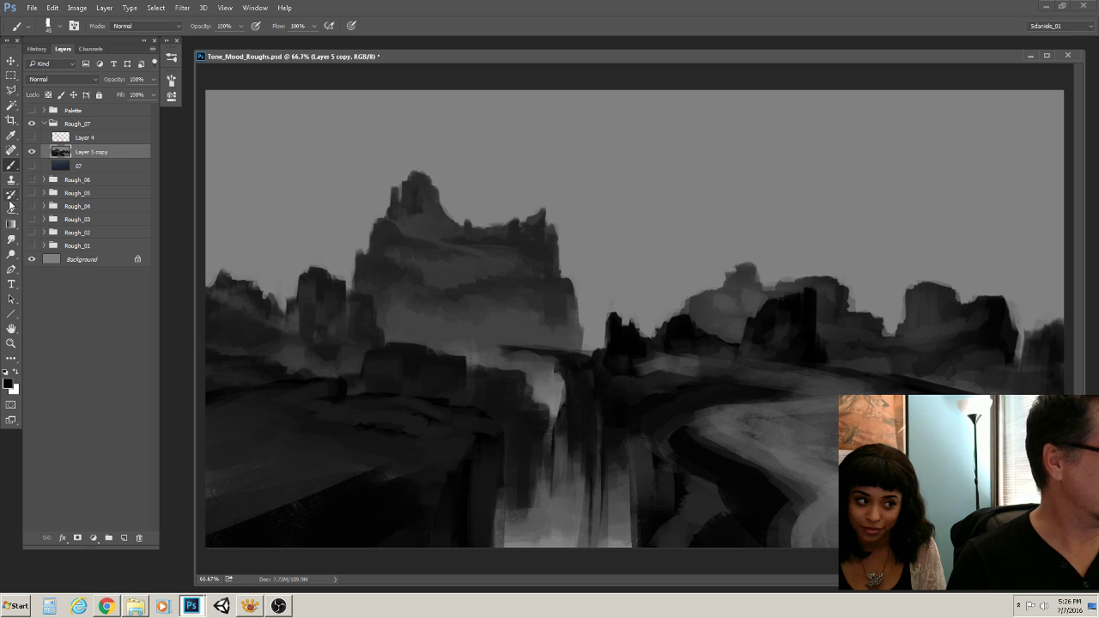
Trim the top outline of the far-right rock with a smaller eraser
left_click(11, 210)
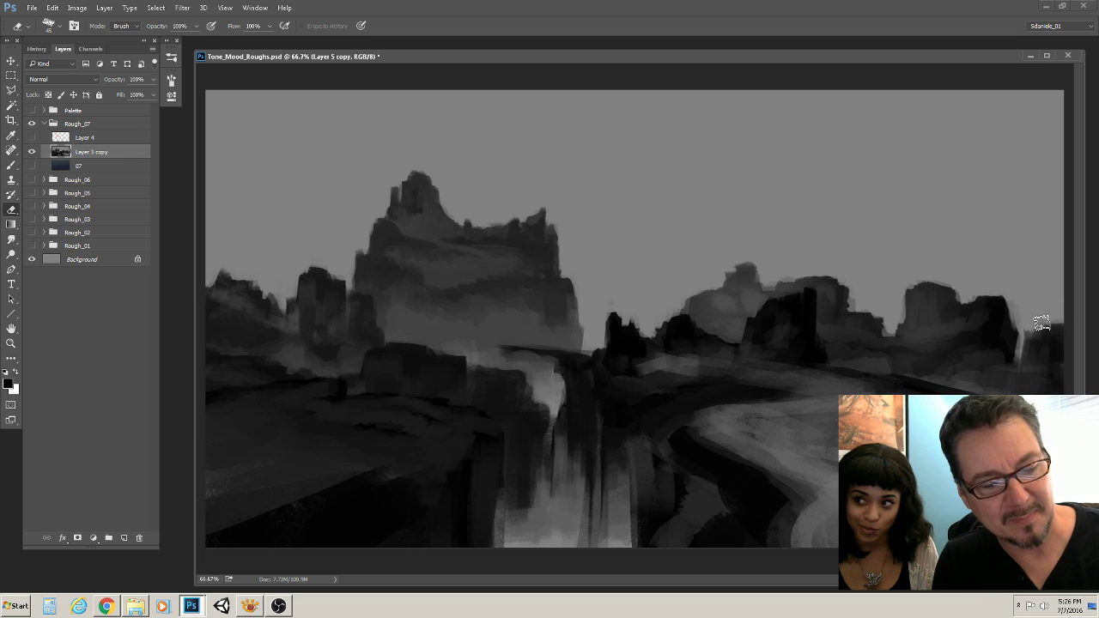
key("bracketright")
key("bracketleft")
key("bracketleft")
key("bracketleft")
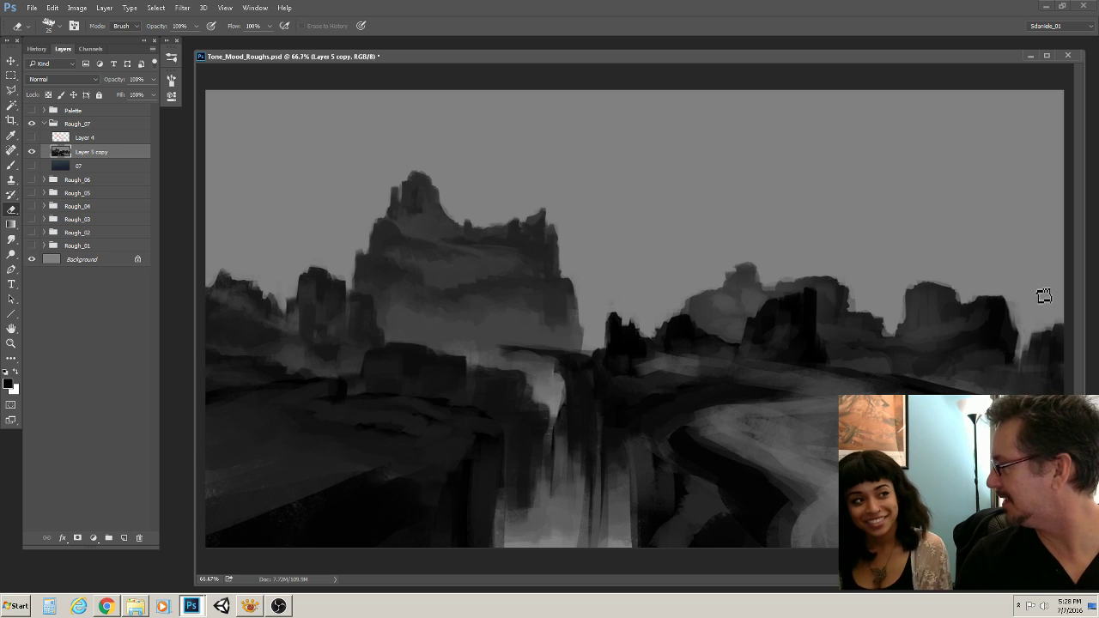
key("bracketleft")
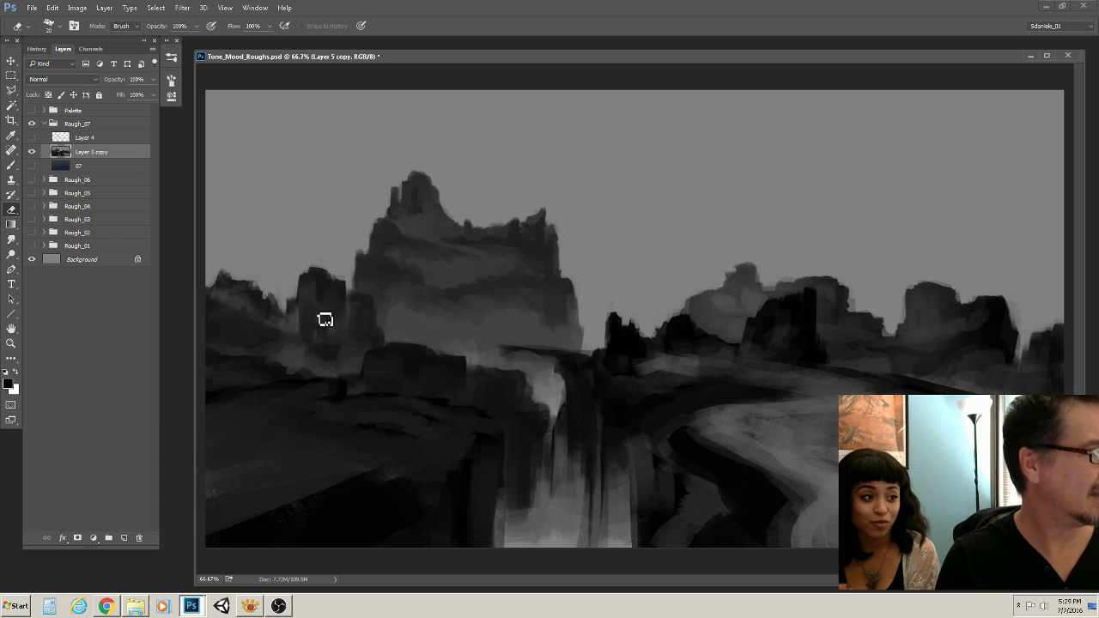
Paint a thin light grey rim around the left end of the curved black ledge with sampled grey, varying the brush size
left_click(11, 164)
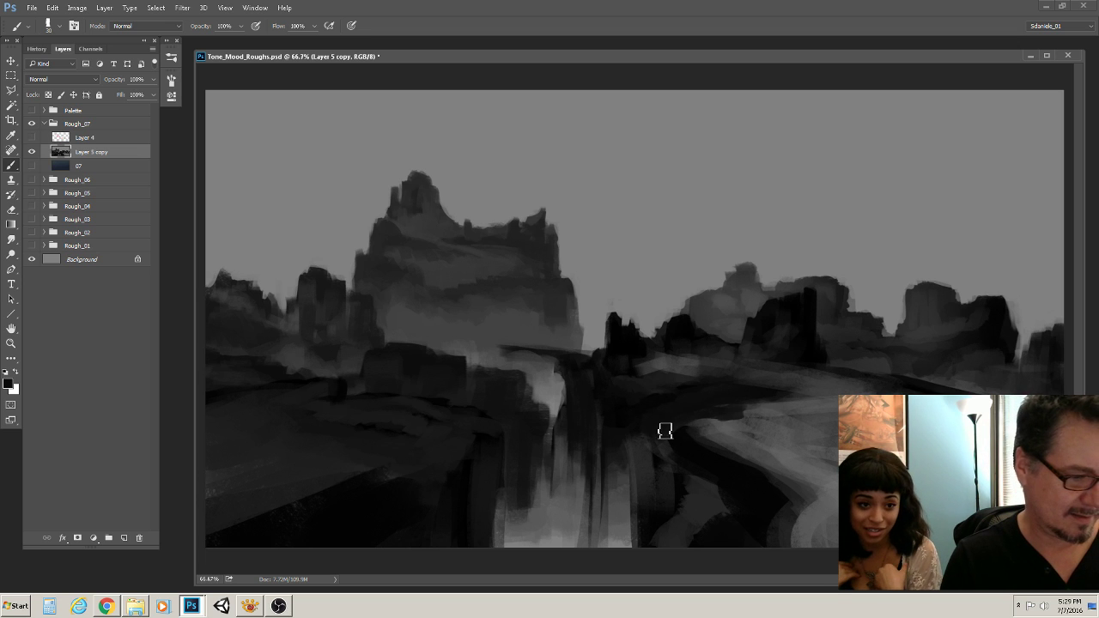
left_click(766, 460, "alt")
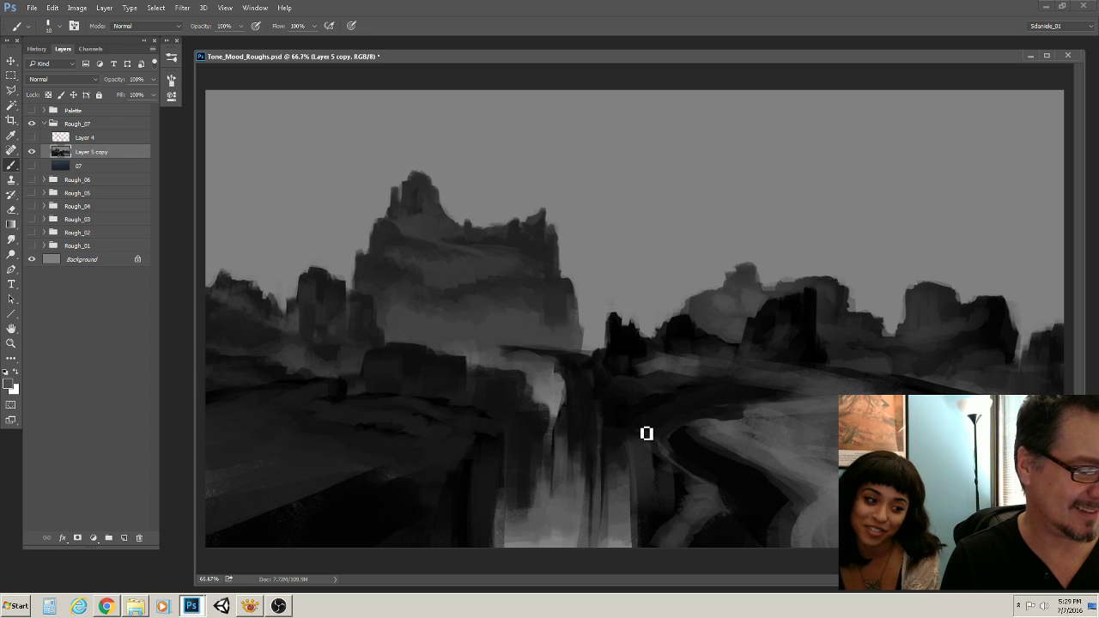
key("bracketright")
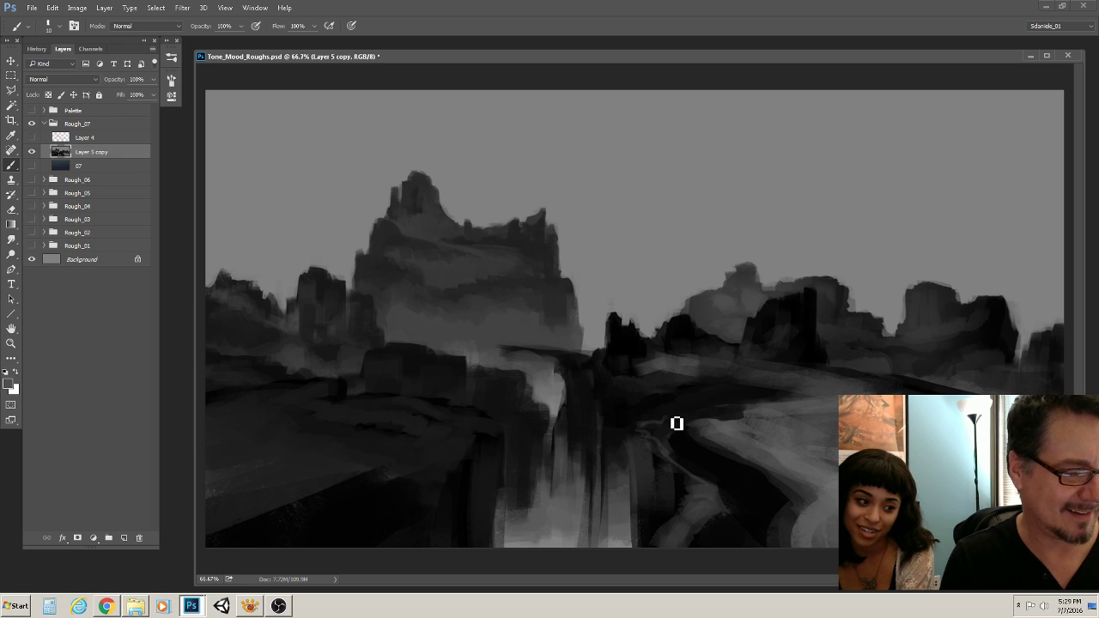
key("bracketleft")
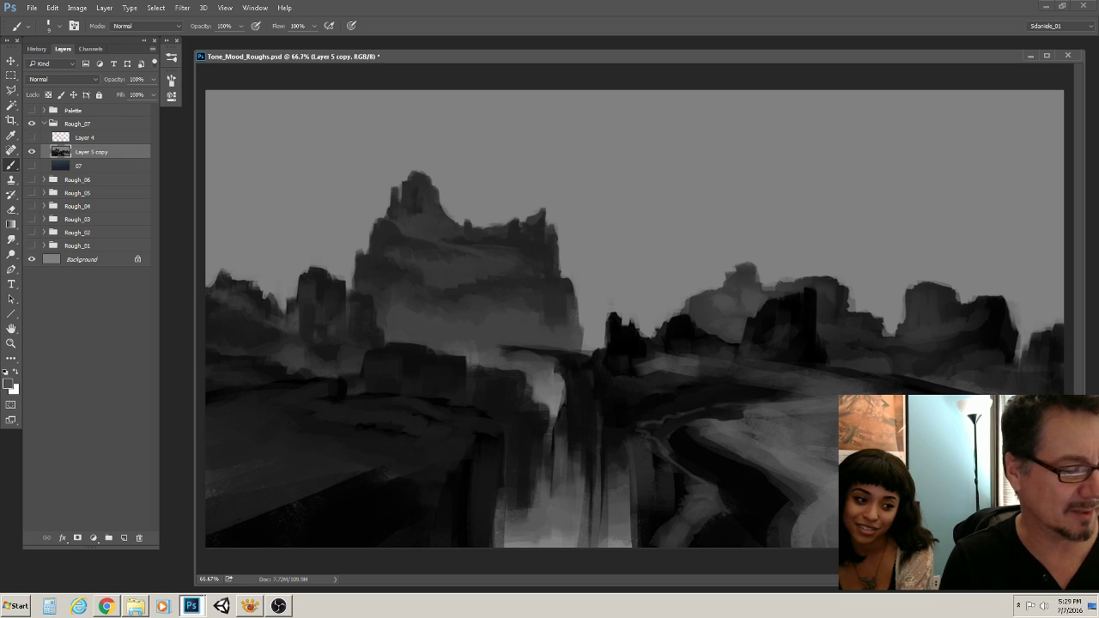
key("bracketright")
key("bracketright")
key("bracketleft")
key("bracketleft")
key("bracketleft")
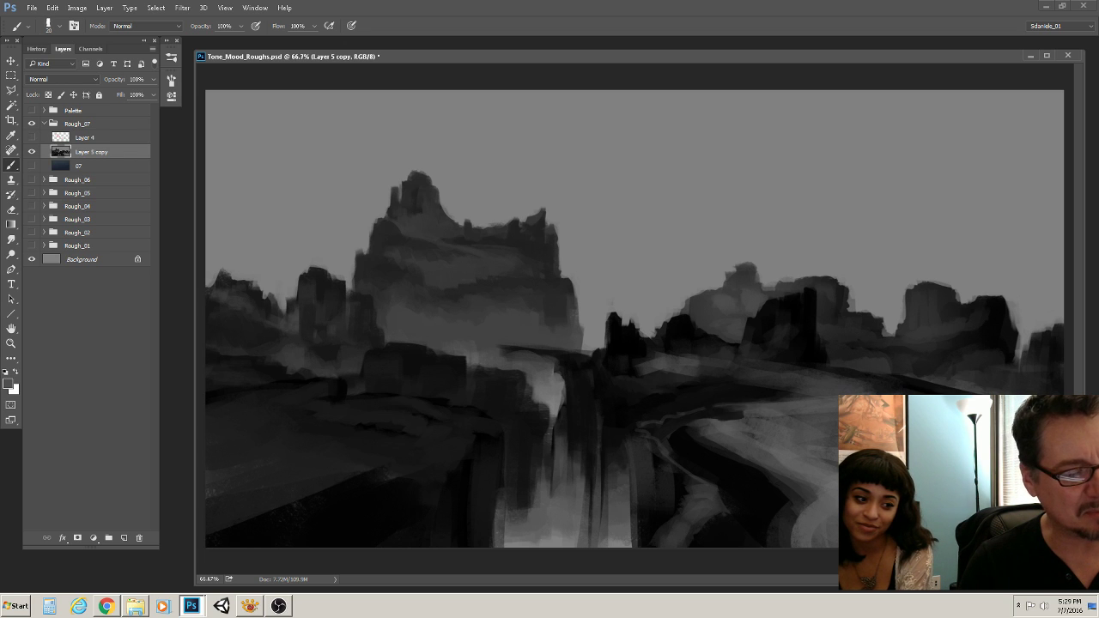
key("bracketright")
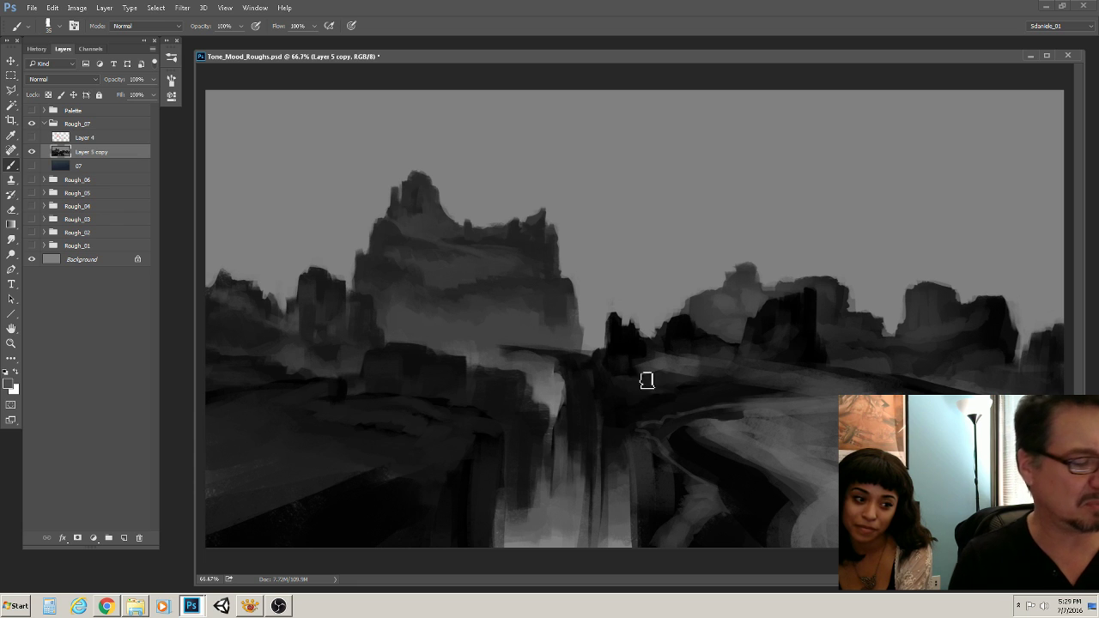
Refine the left end of the ledge's light rim with sampled black and grey, and darken the ground just above it
left_click(687, 453, "alt")
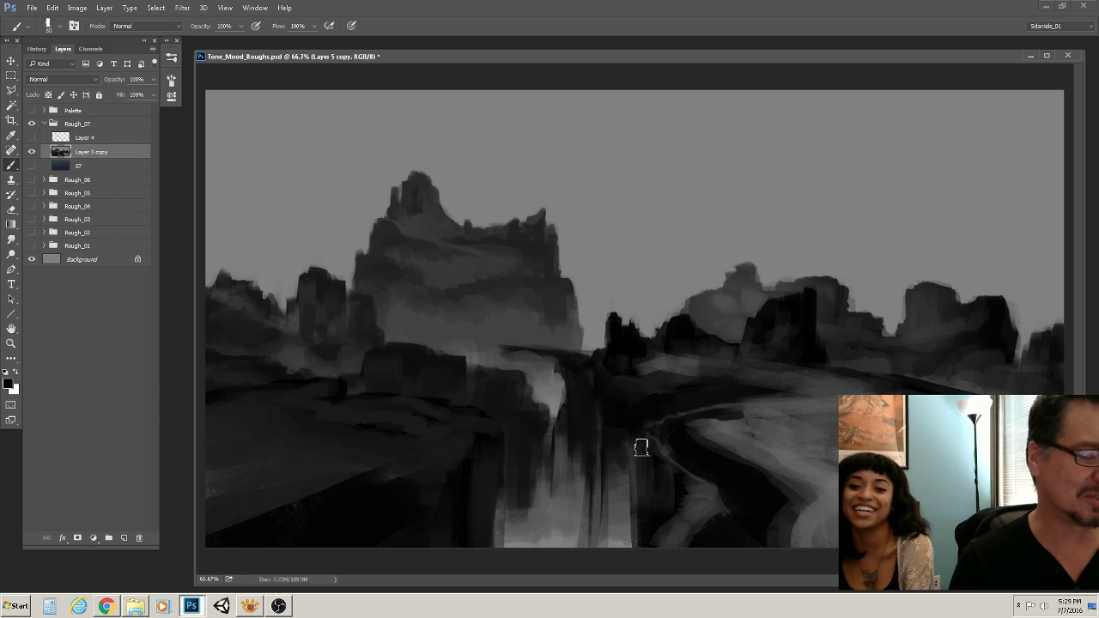
left_click(701, 502, "alt")
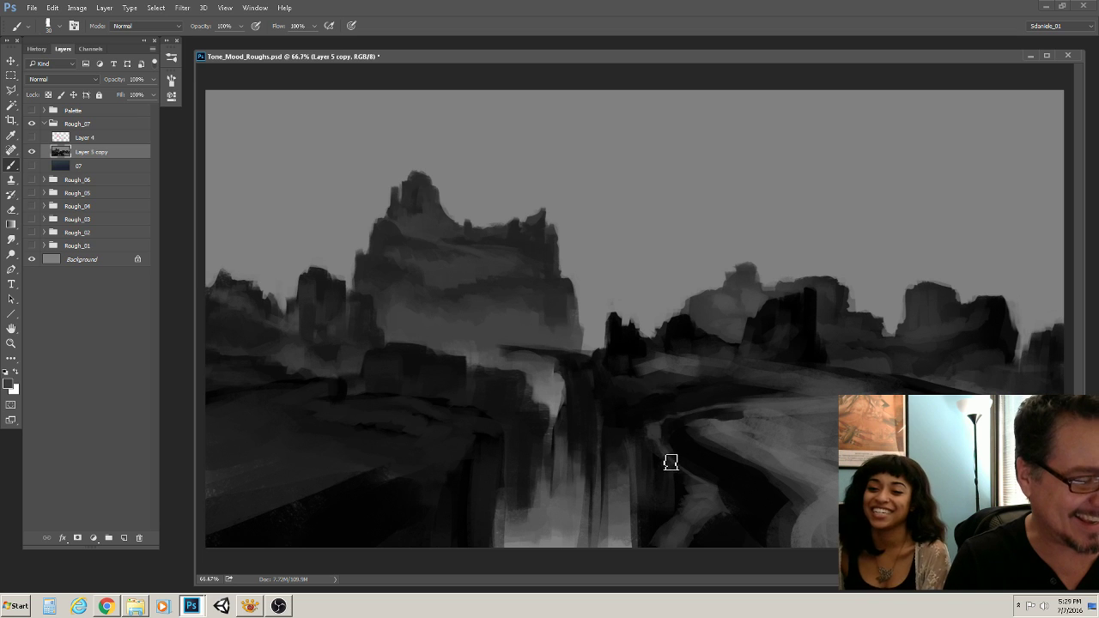
left_click(729, 414, "alt")
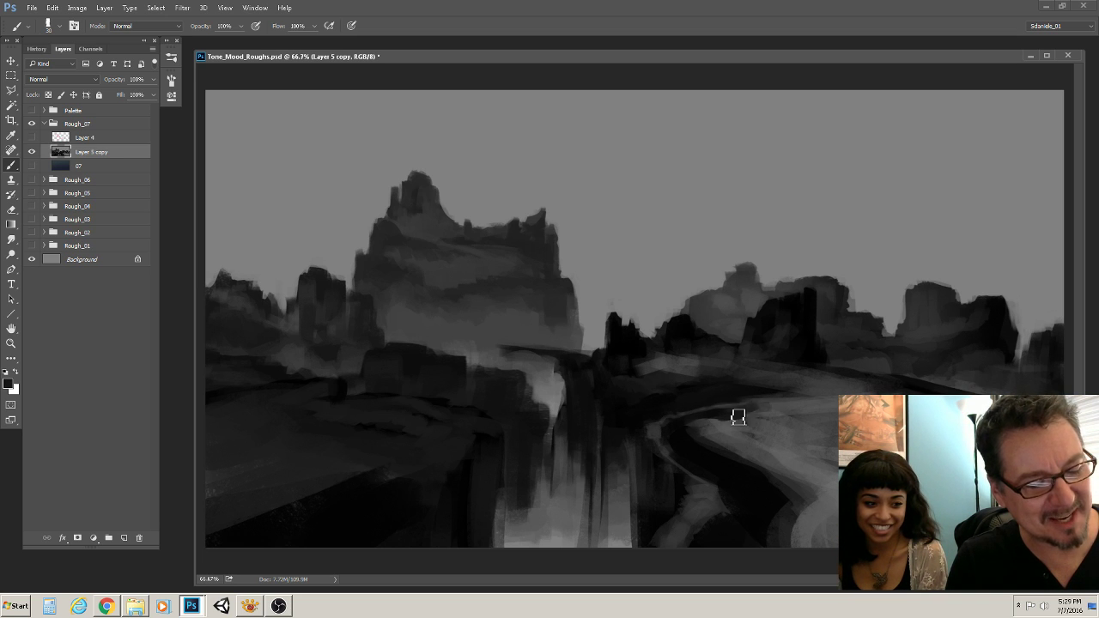
key("bracketright")
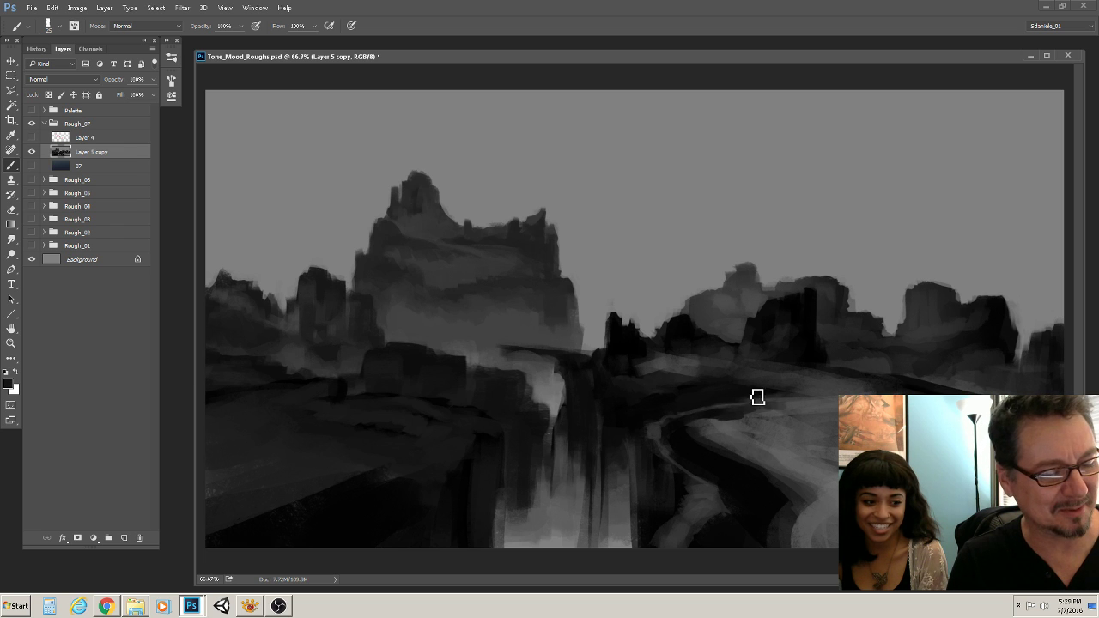
left_click(693, 402, "alt")
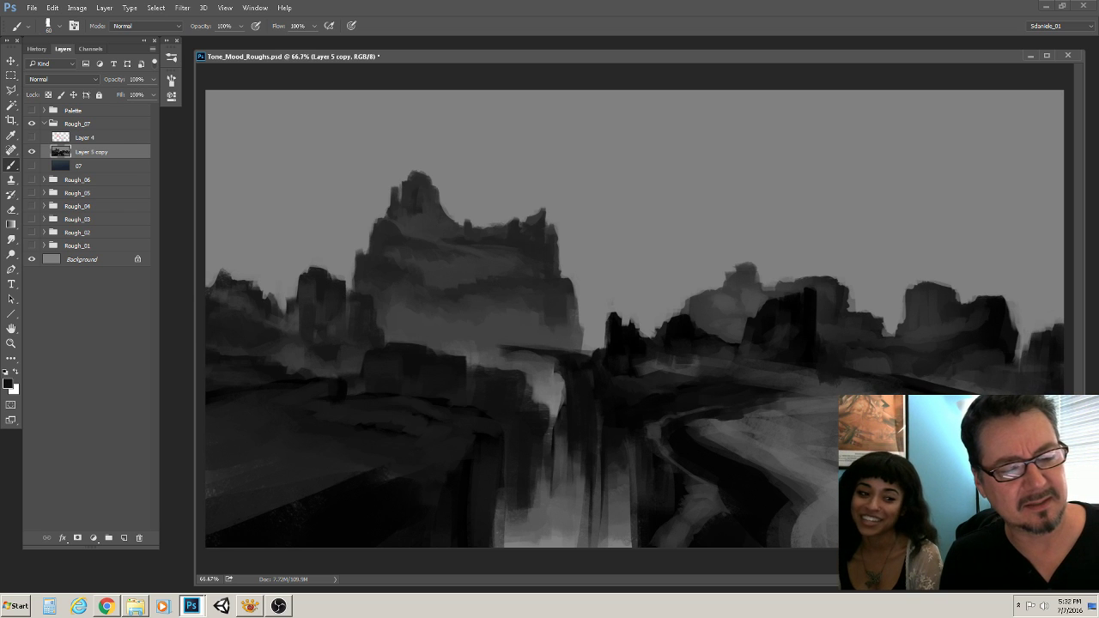
Rework the curved ledge's pale rim and black inner shadow with alternating sampled grey and black strokes
left_click(755, 432, "alt")
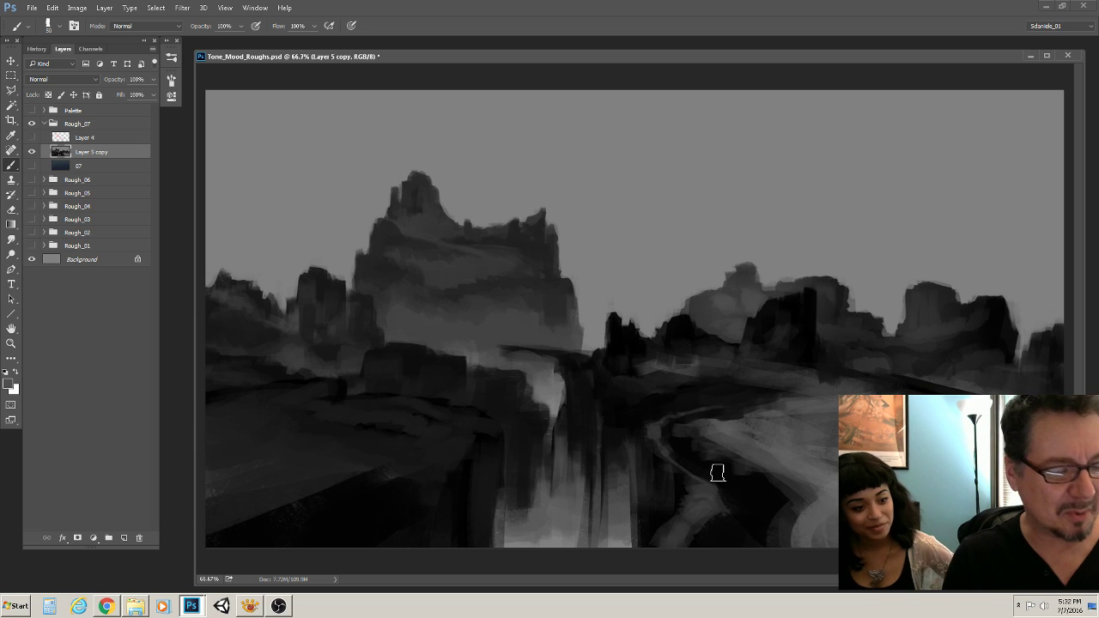
left_click(724, 475, "alt")
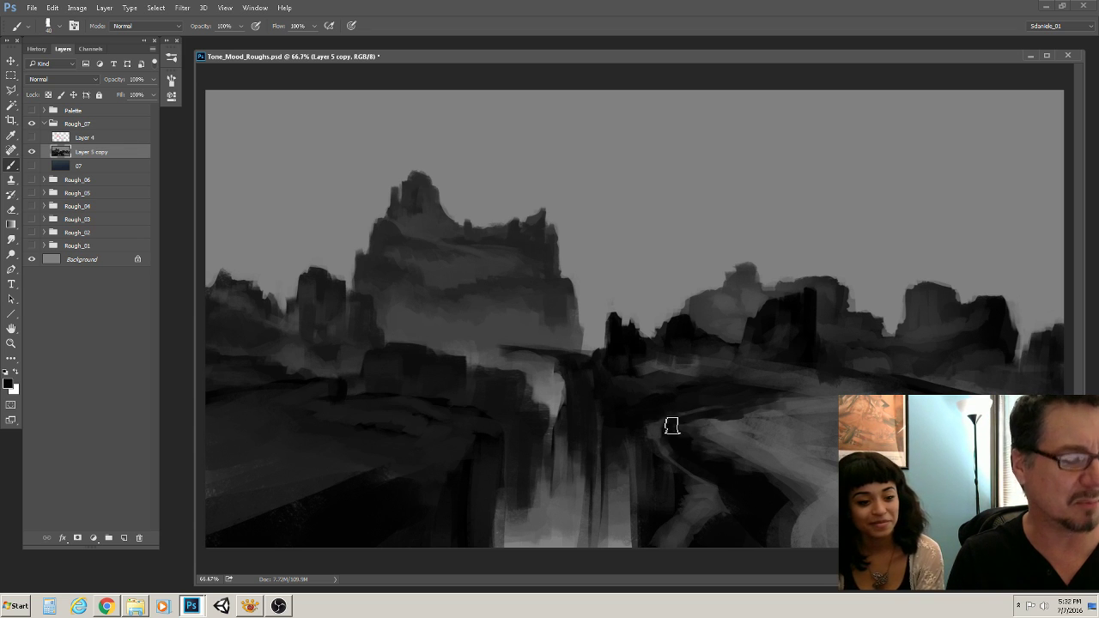
left_click(709, 432, "alt")
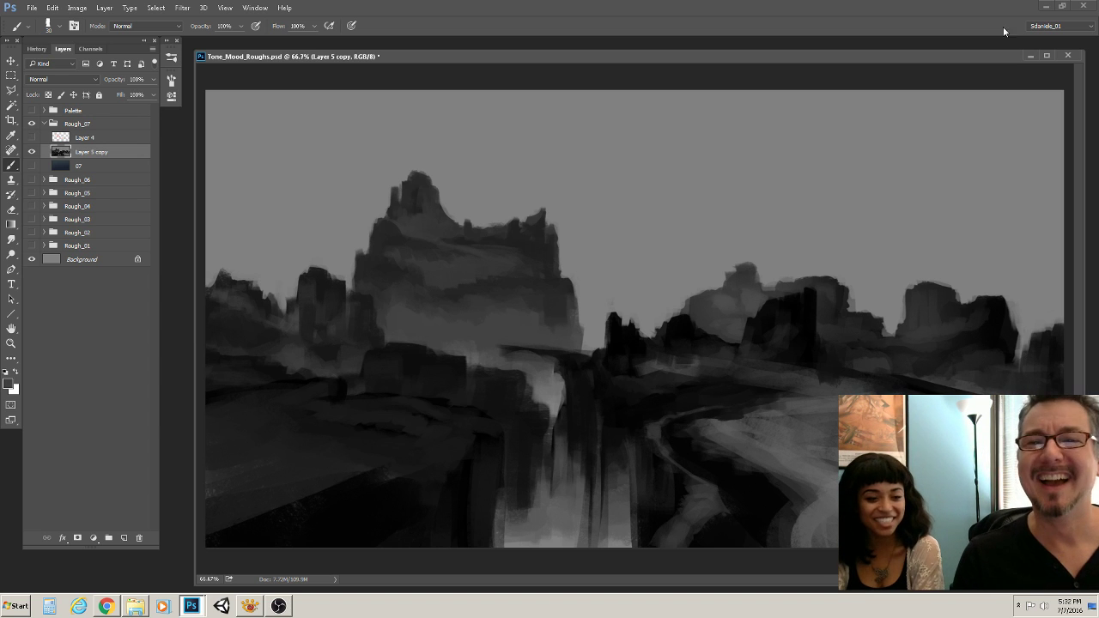
Switch to Chrome, maximise its window, and show the Tolarian Academy II portfolio page
key("alt+Tab")
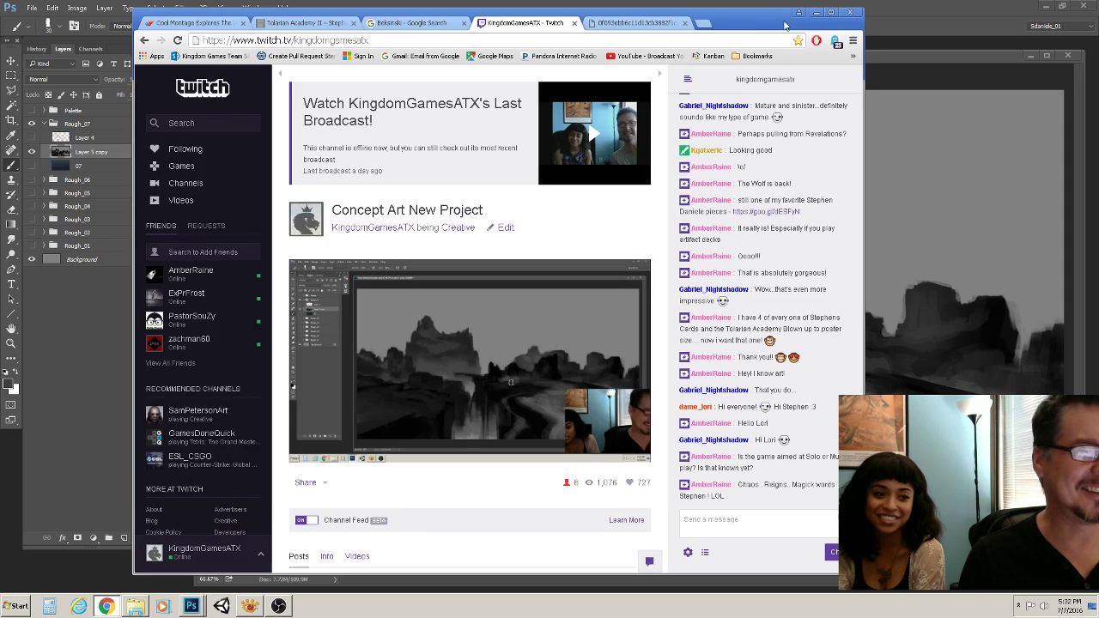
left_click(831, 12)
left_click(142, 7)
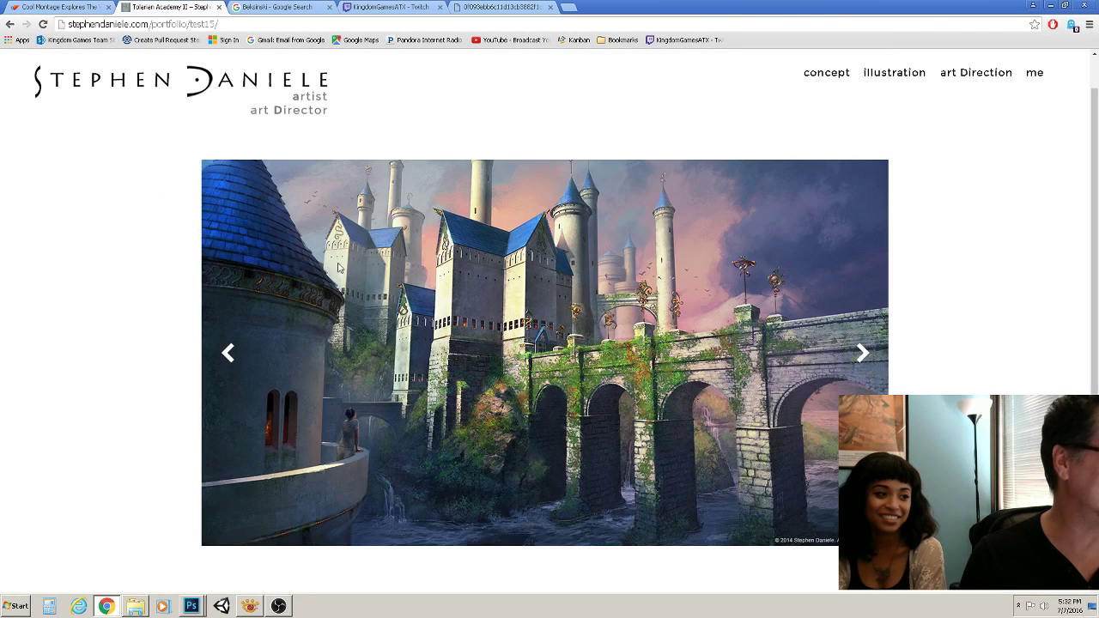
Browse the portfolio's concept gallery and open the Darkstarr artwork of the bald, caped swordsman
left_click(827, 75)
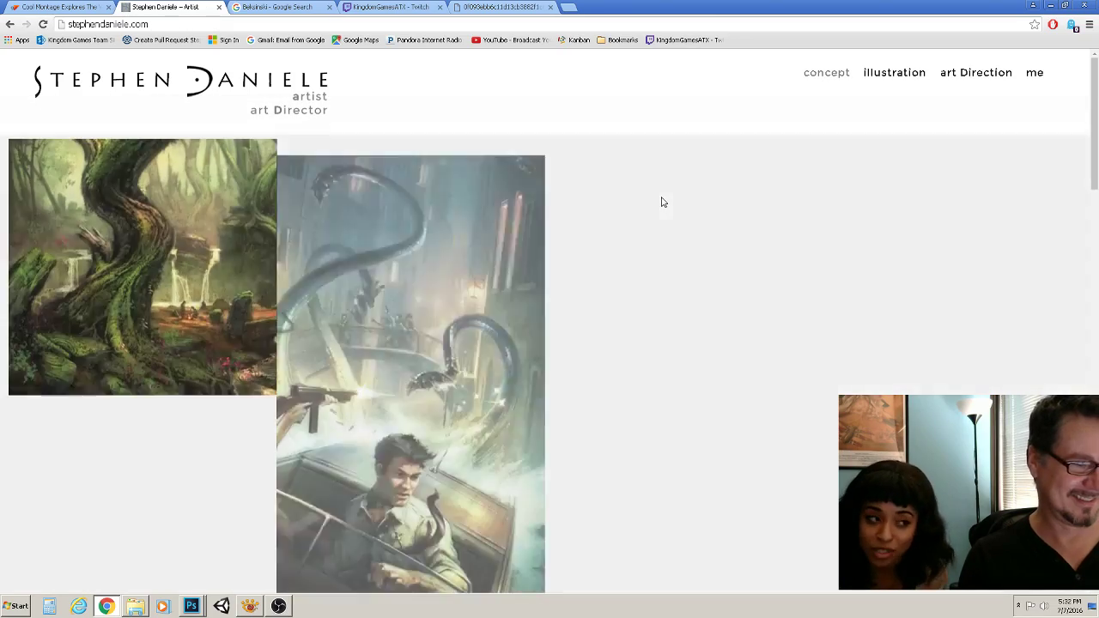
scroll(662, 202, "down", 2)
scroll(661, 203, "down", 10)
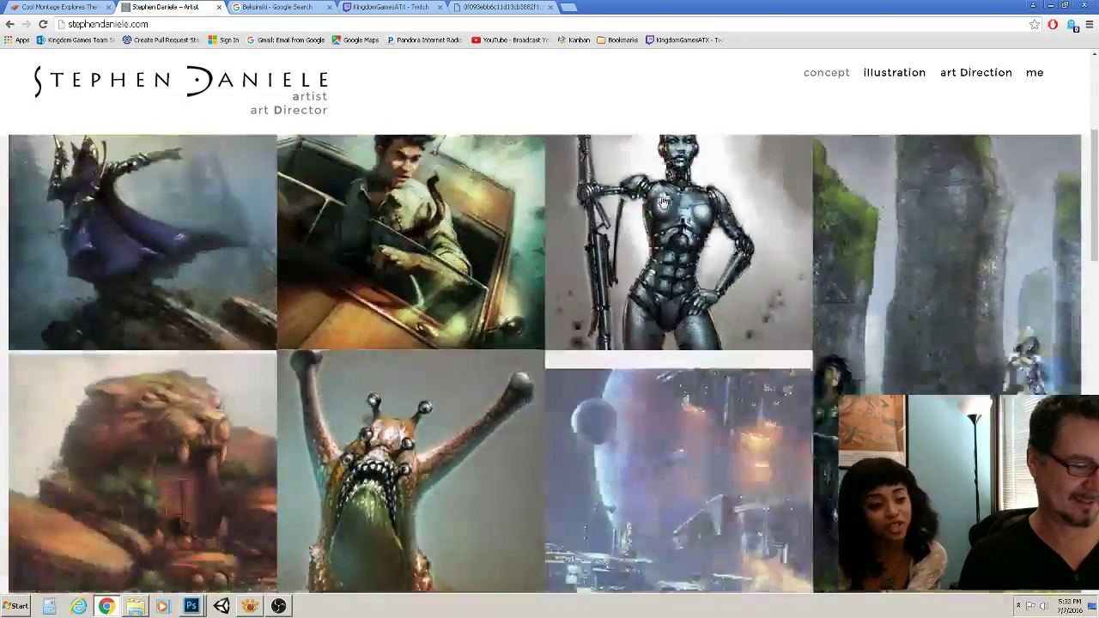
scroll(662, 203, "down", 8)
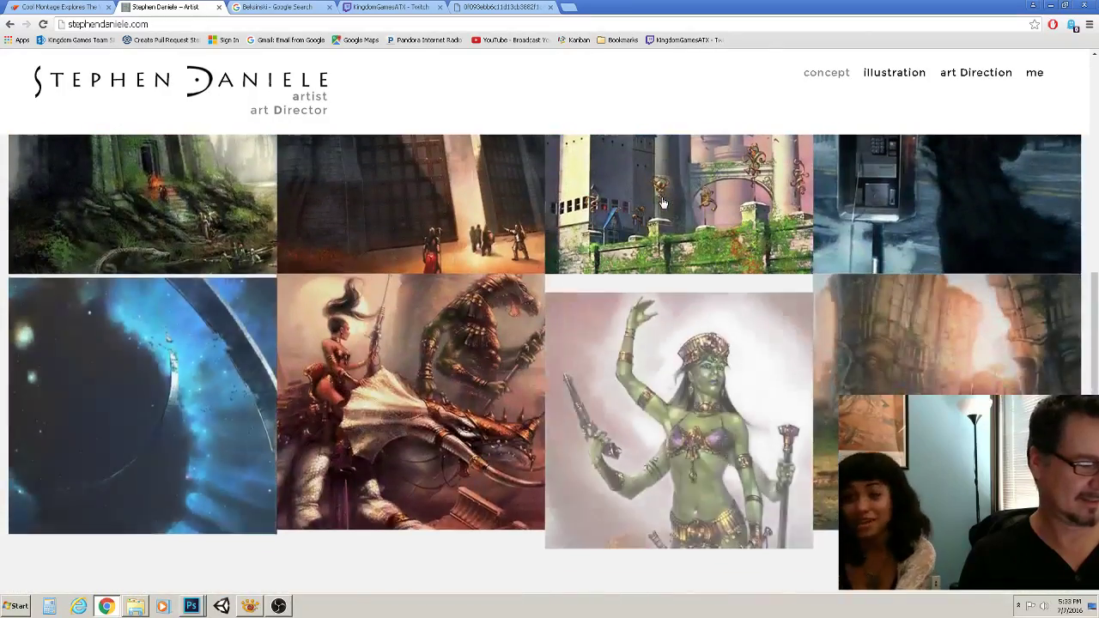
scroll(661, 203, "down", 1)
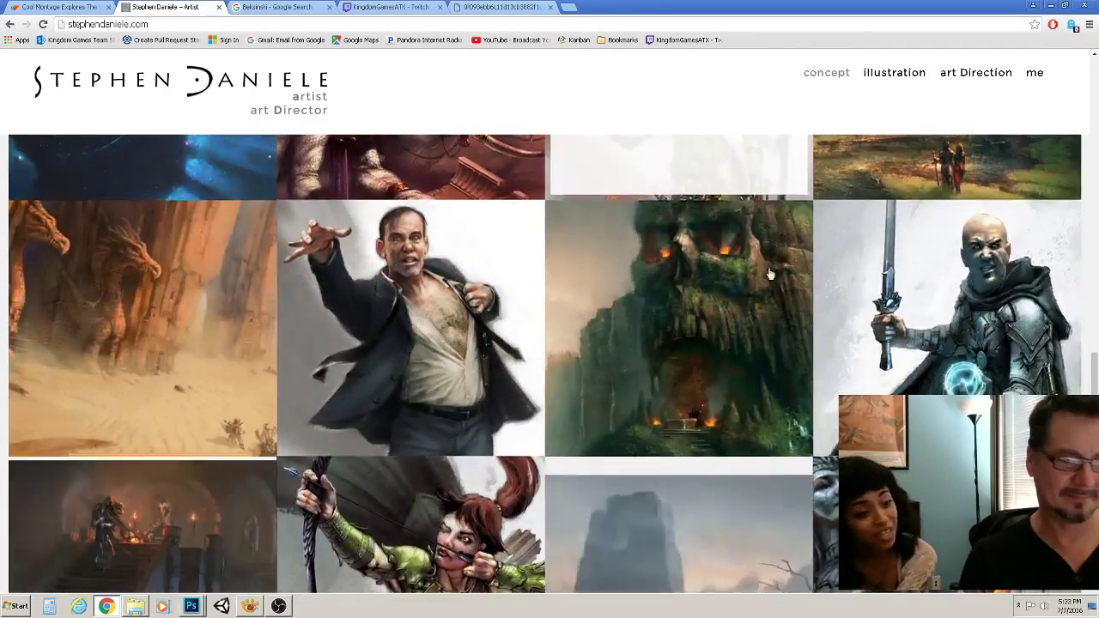
left_click(983, 329)
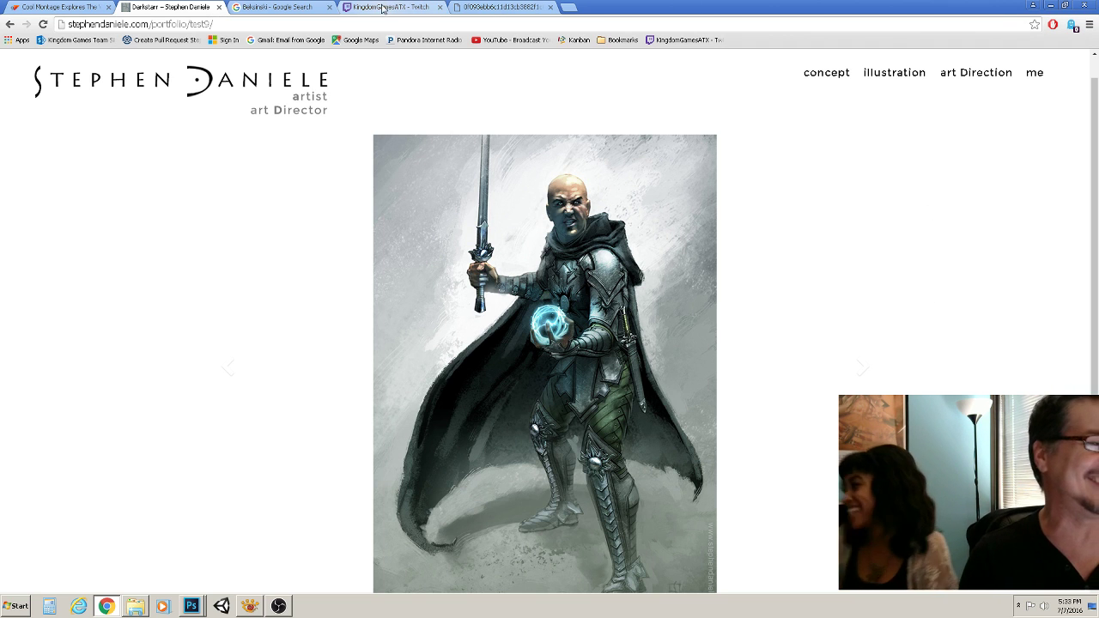
Restore the browser to its smaller window size and return to Tone_Mood_Roughs.psd in Photoshop
left_click(1064, 6)
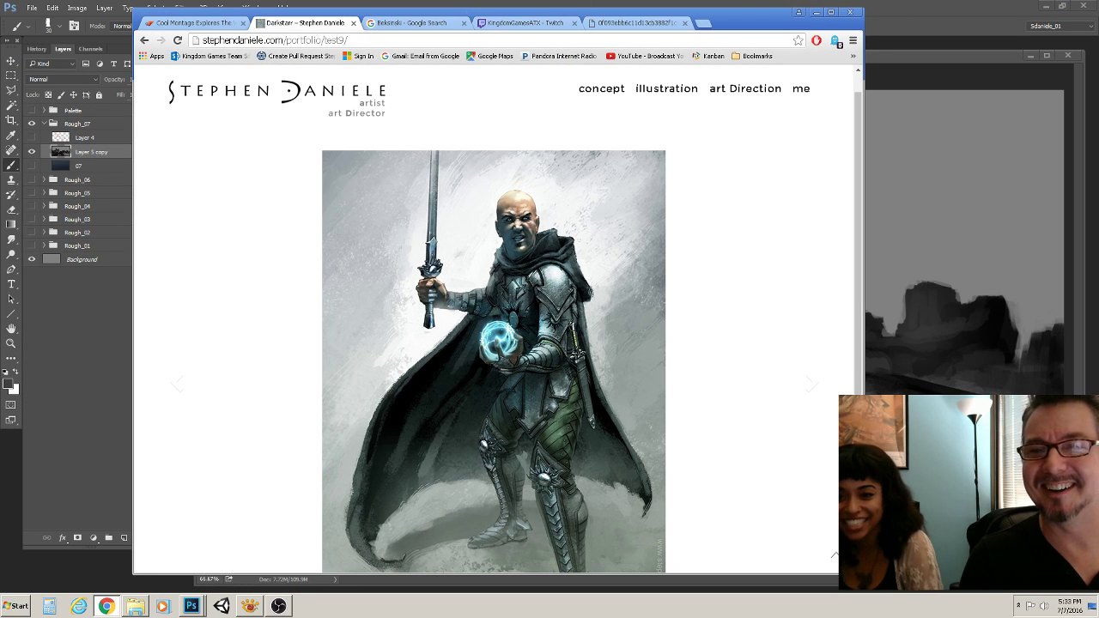
key("alt+Tab")
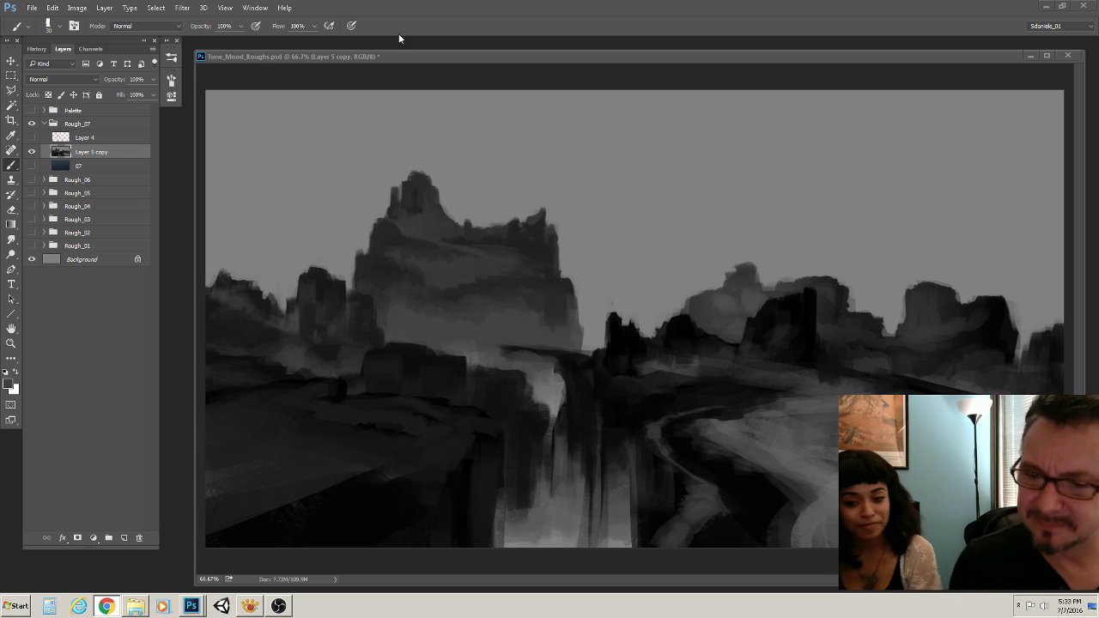
left_click(366, 60)
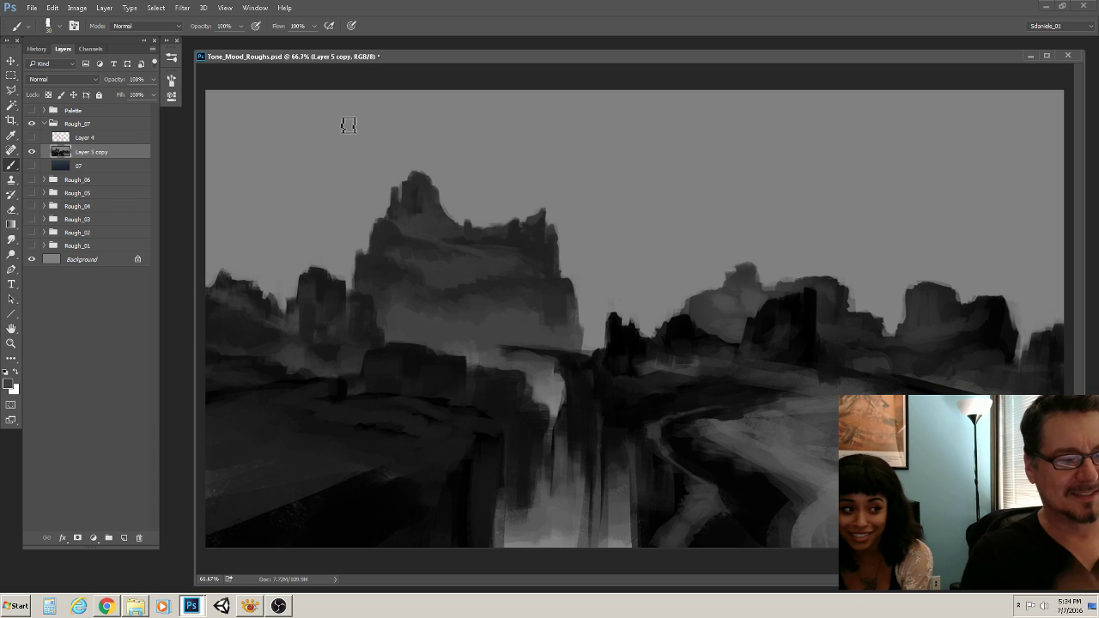
Show the 07 gradient layer above Layer 5 copy and set its blend mode to Overlay
left_click(32, 166)
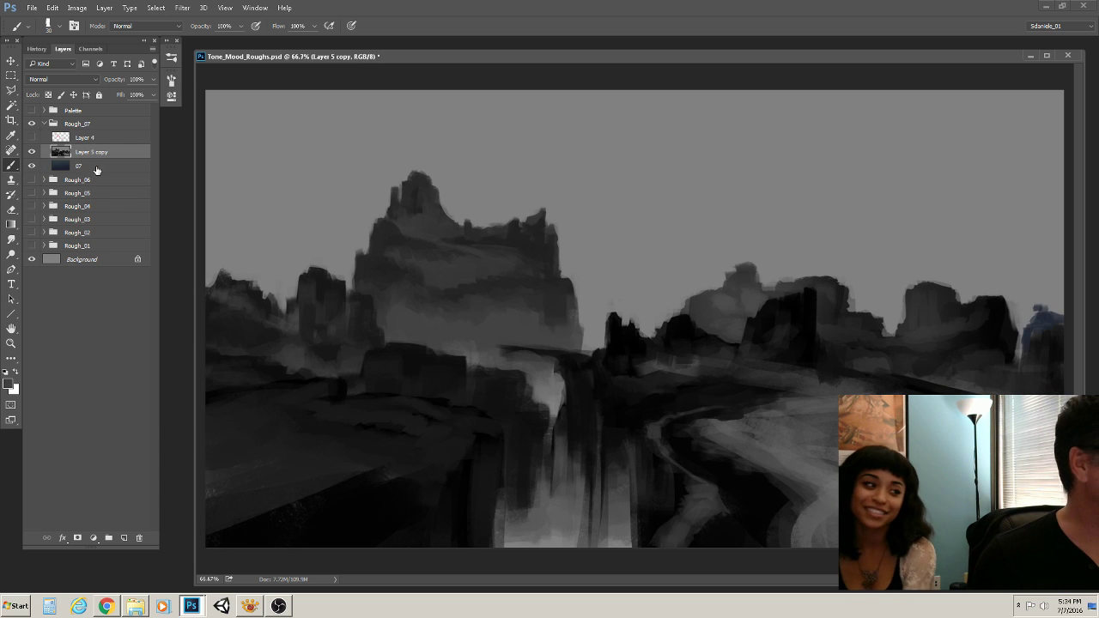
left_click_drag(86, 165, 92, 150)
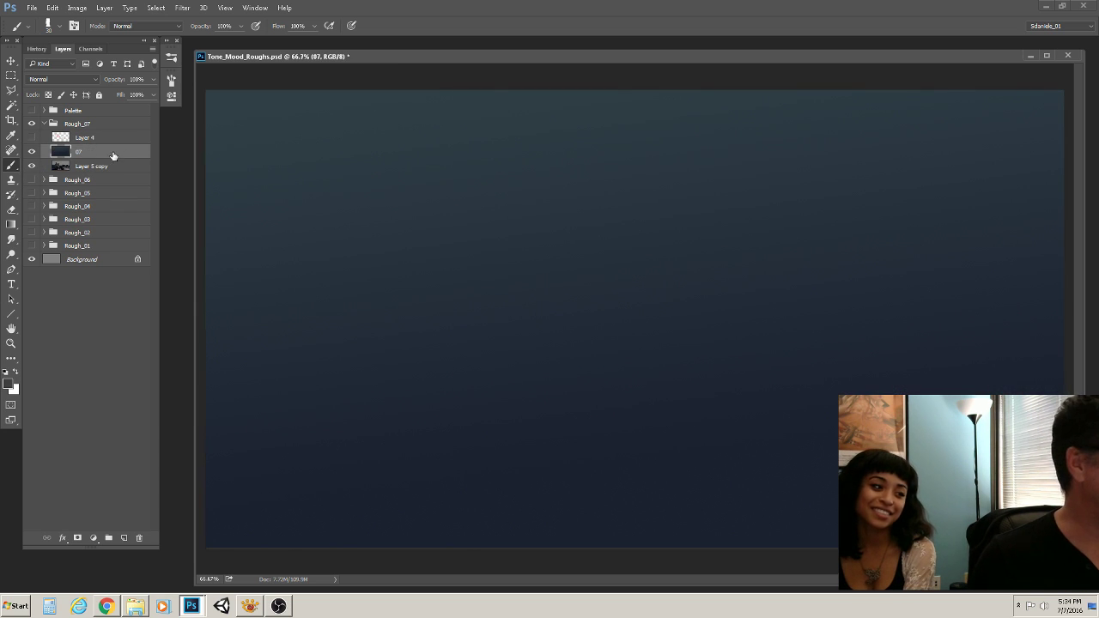
left_click(74, 80)
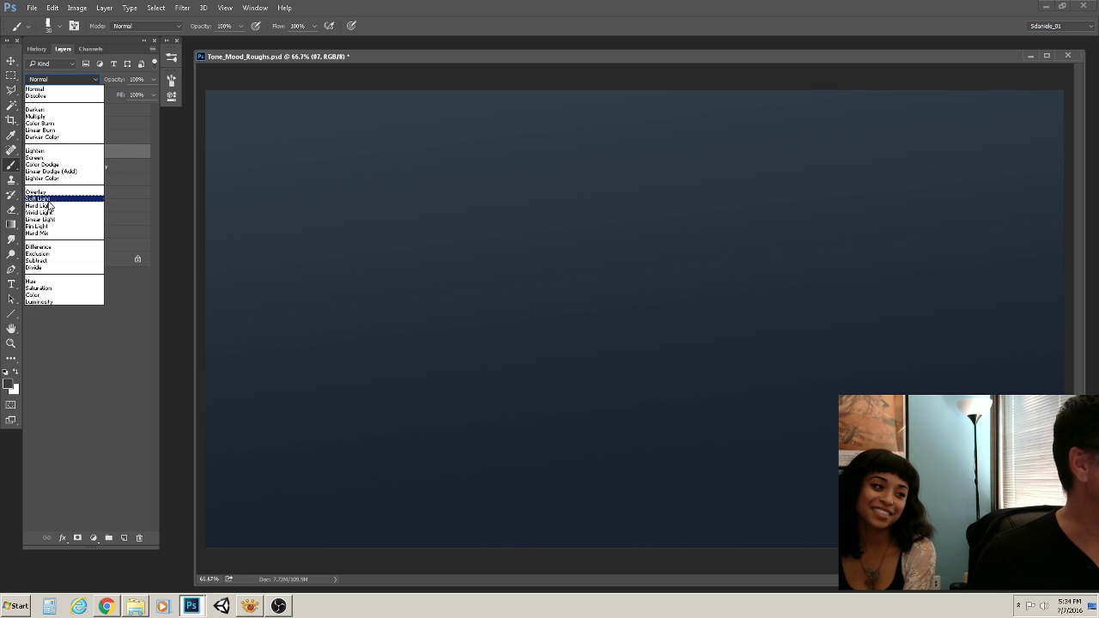
left_click(39, 191)
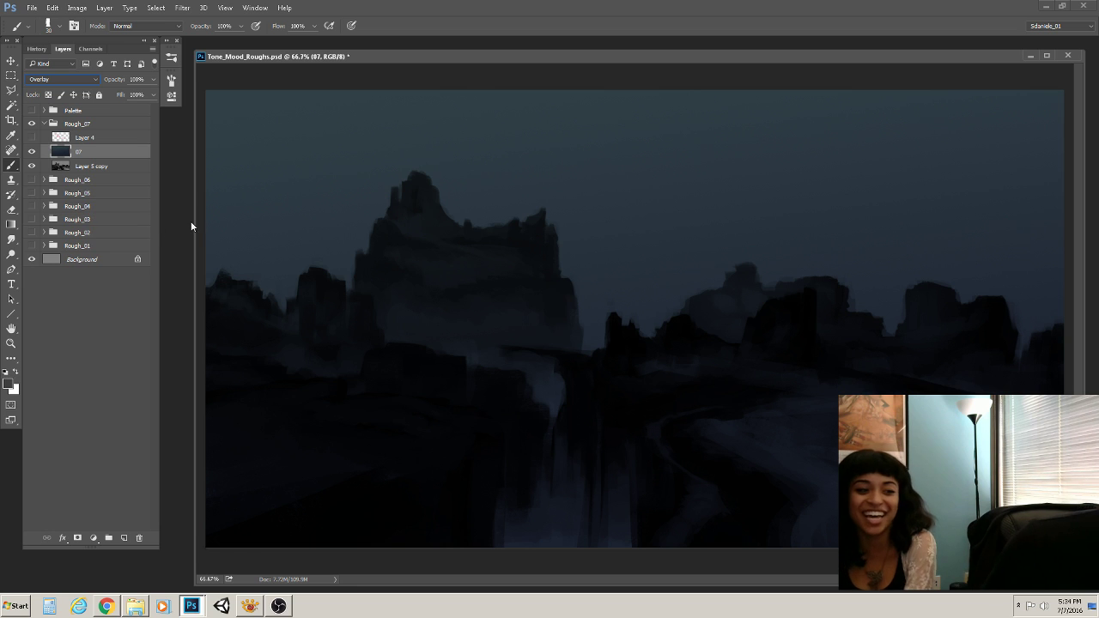
Apply Levels to Layer 5 copy with a midtone input of 1.24 and output levels of 35 and 199
left_click(120, 167)
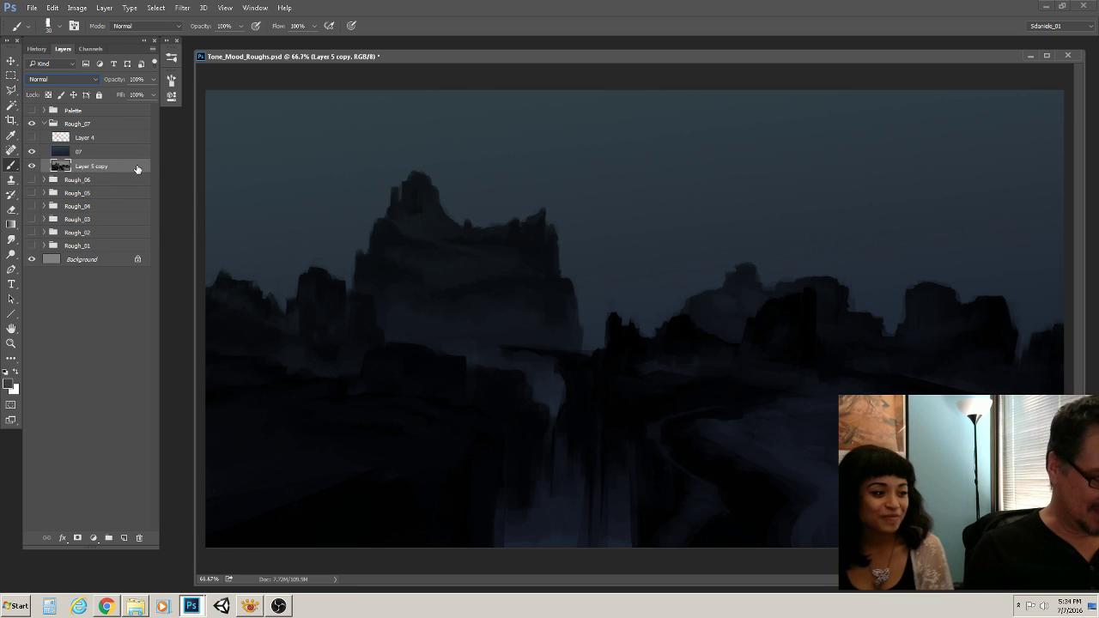
key("ctrl+l")
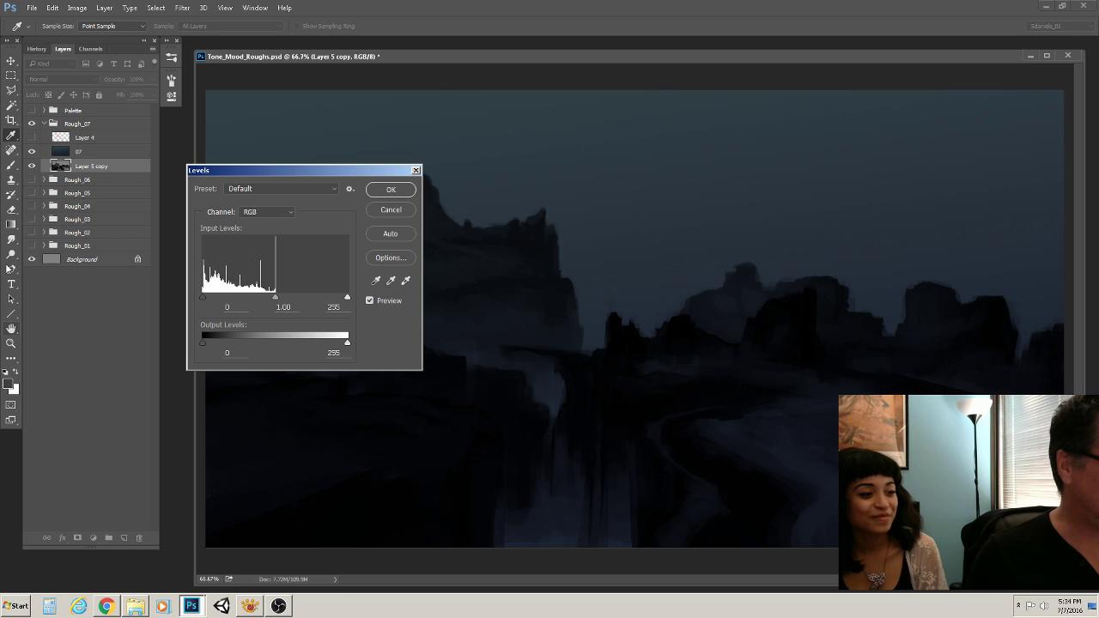
left_click_drag(203, 341, 216, 338)
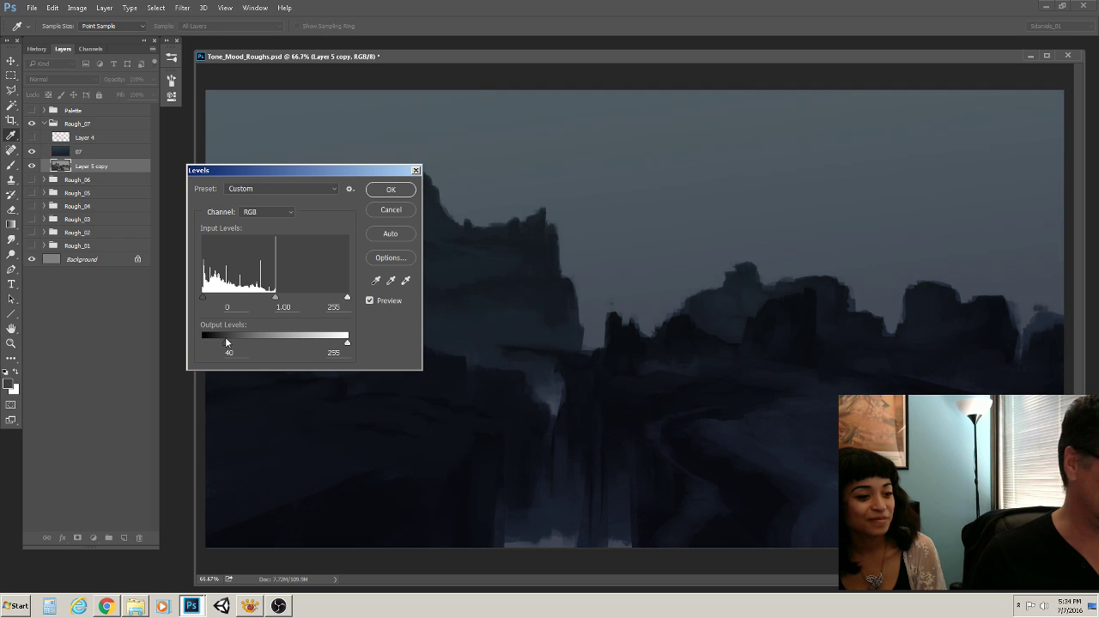
left_click_drag(222, 341, 222, 341)
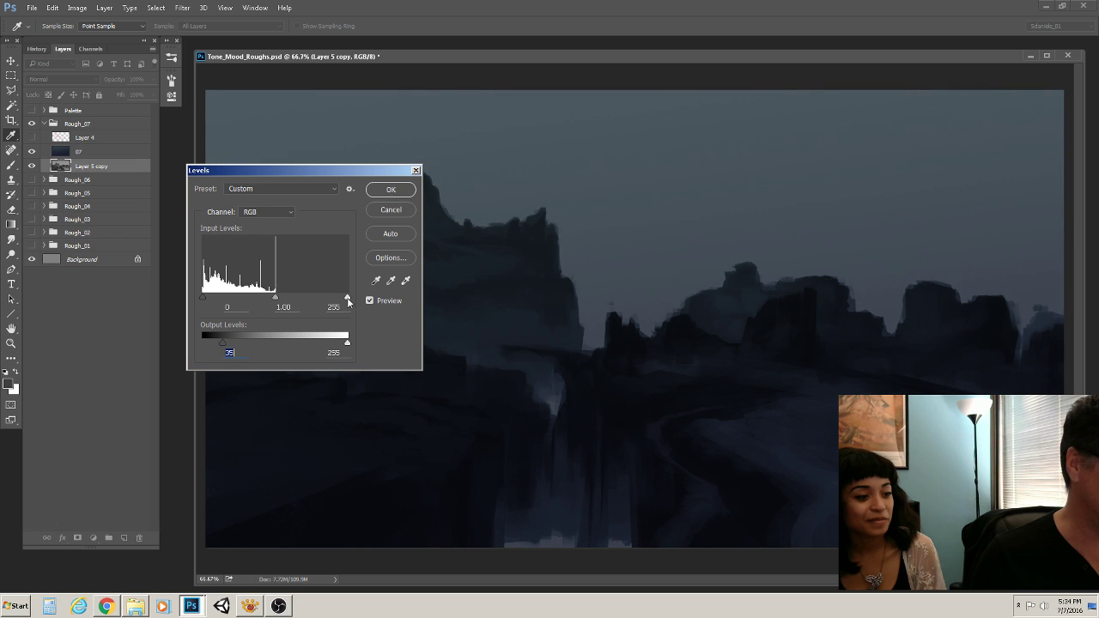
left_click_drag(275, 299, 264, 298)
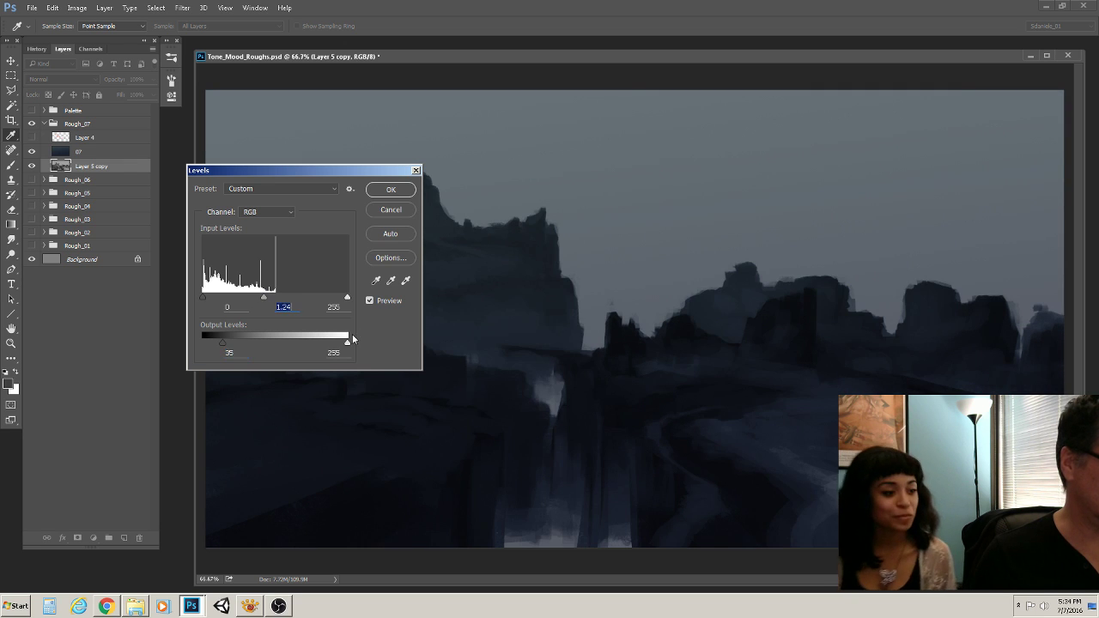
left_click_drag(347, 343, 315, 342)
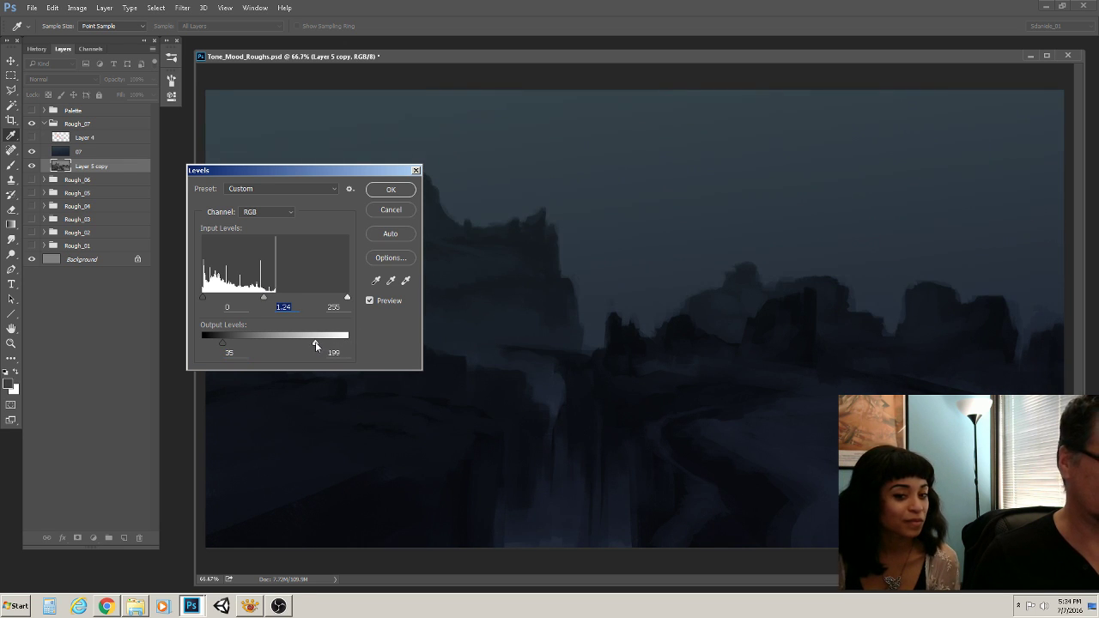
left_click(391, 191)
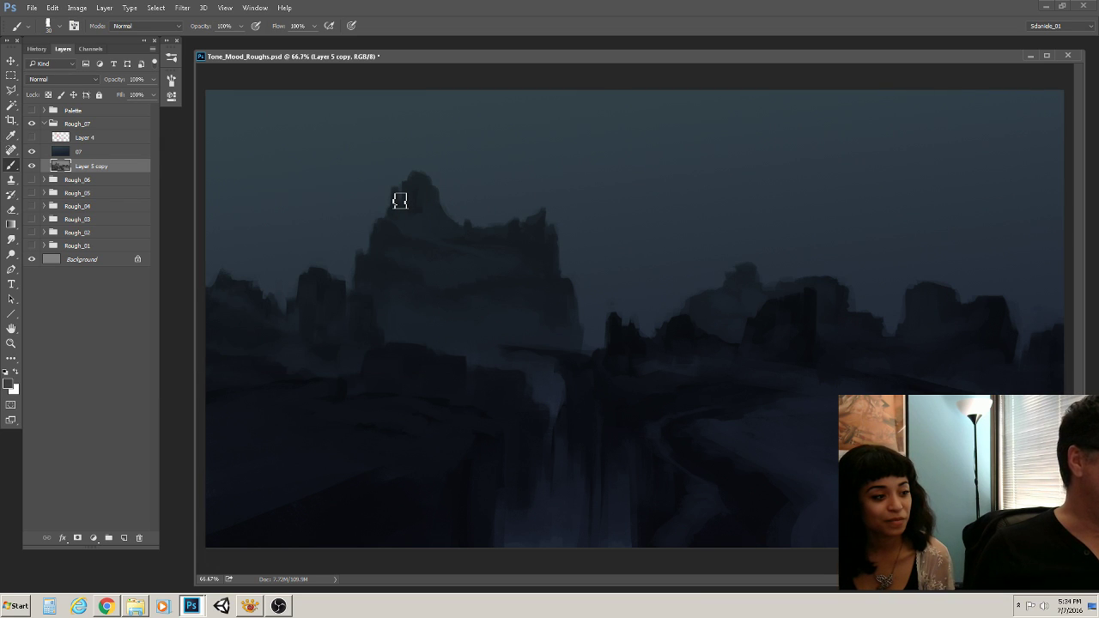
Merge the 07 gradient layer with Layer 5 copy into a single layer
left_click(109, 157)
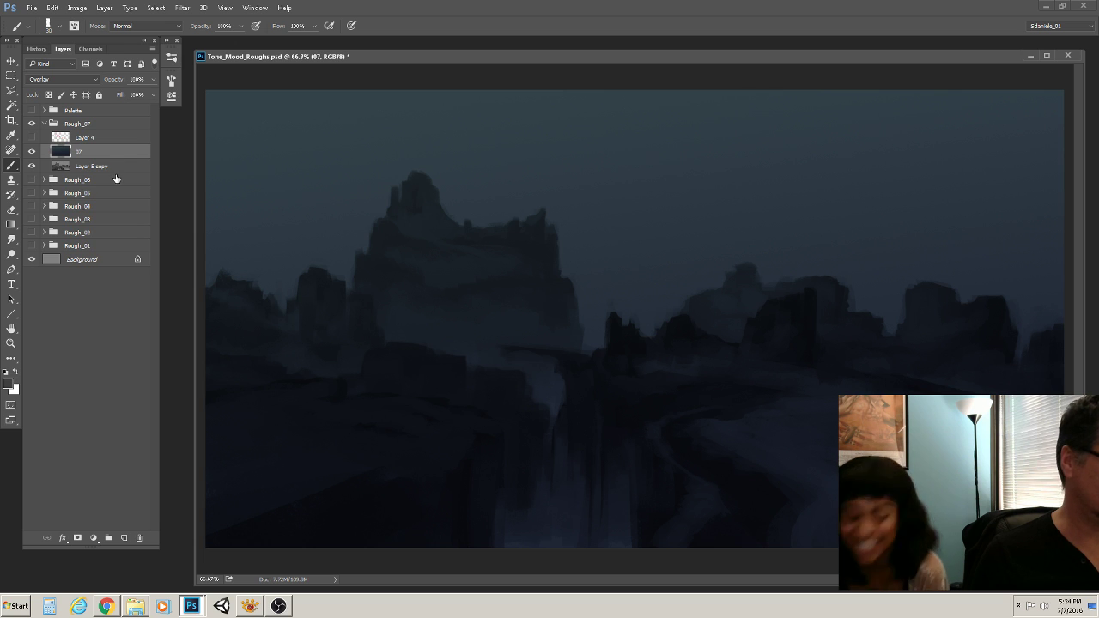
left_click(120, 169, "shift")
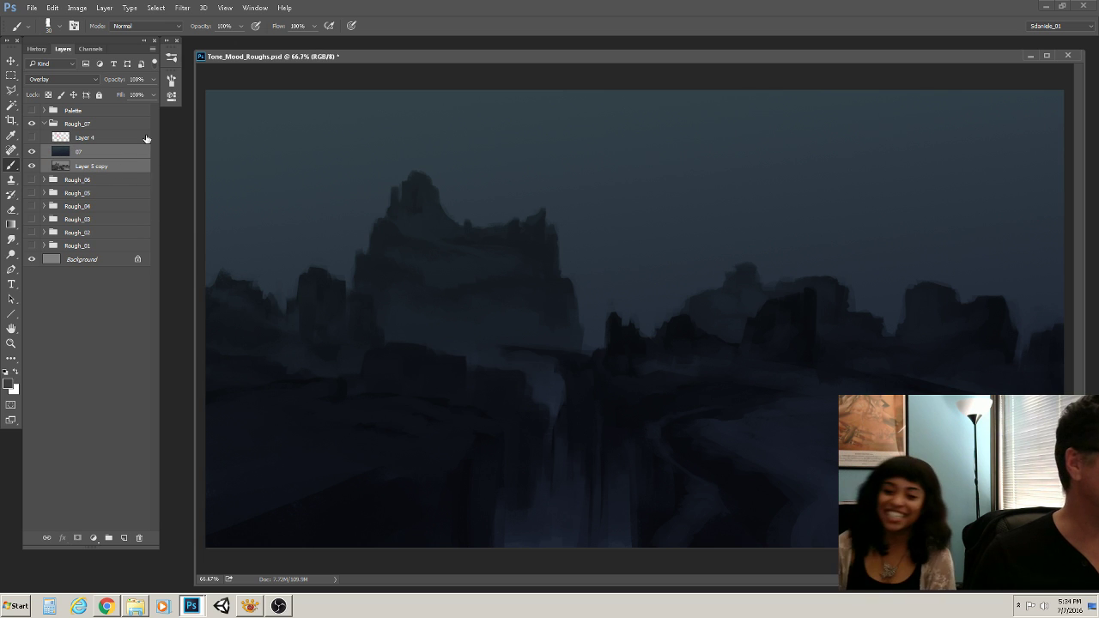
left_click(153, 49)
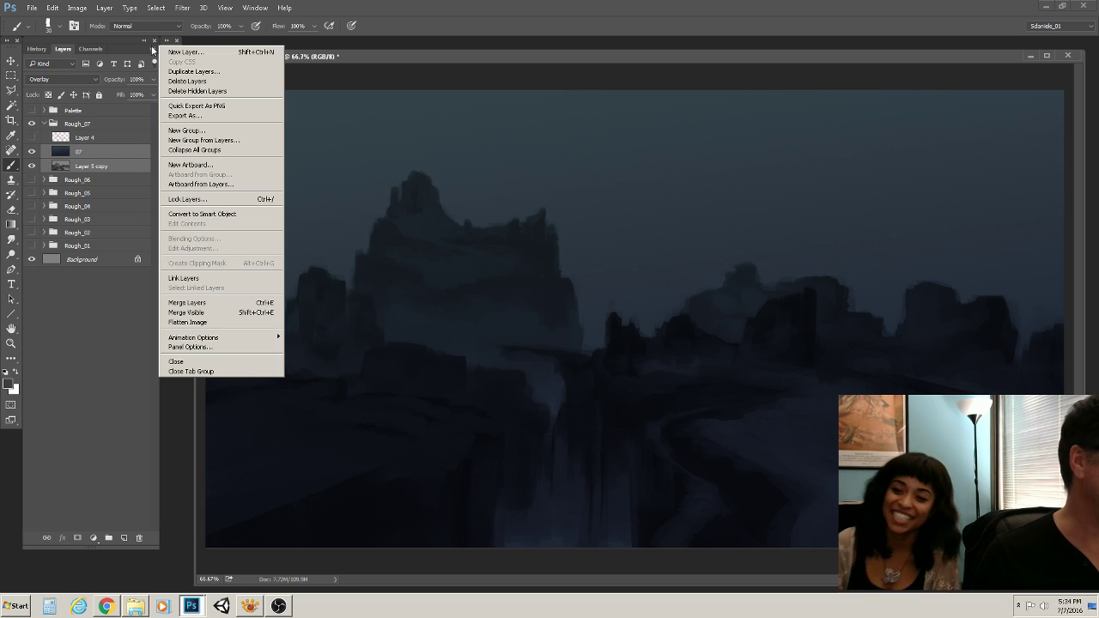
left_click(190, 303)
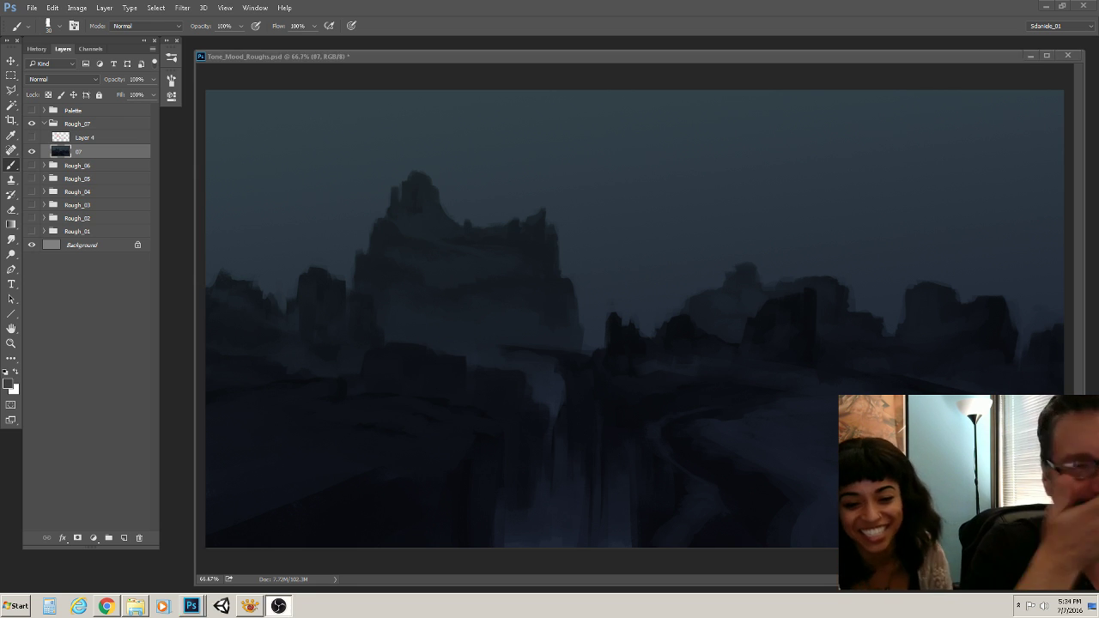
key("alt+Tab")
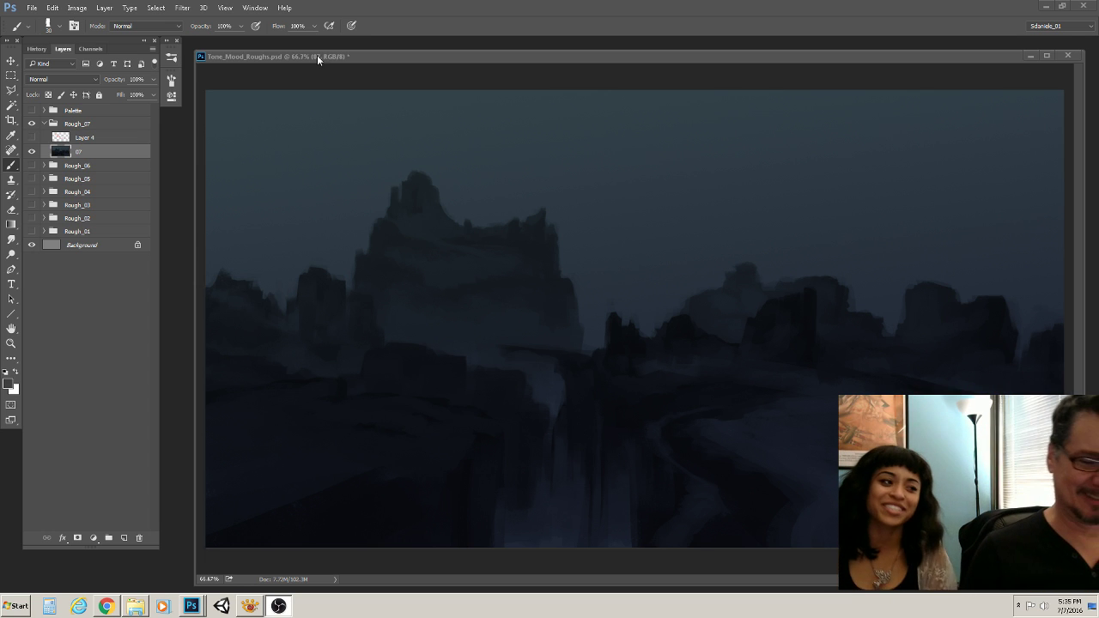
left_click(352, 57)
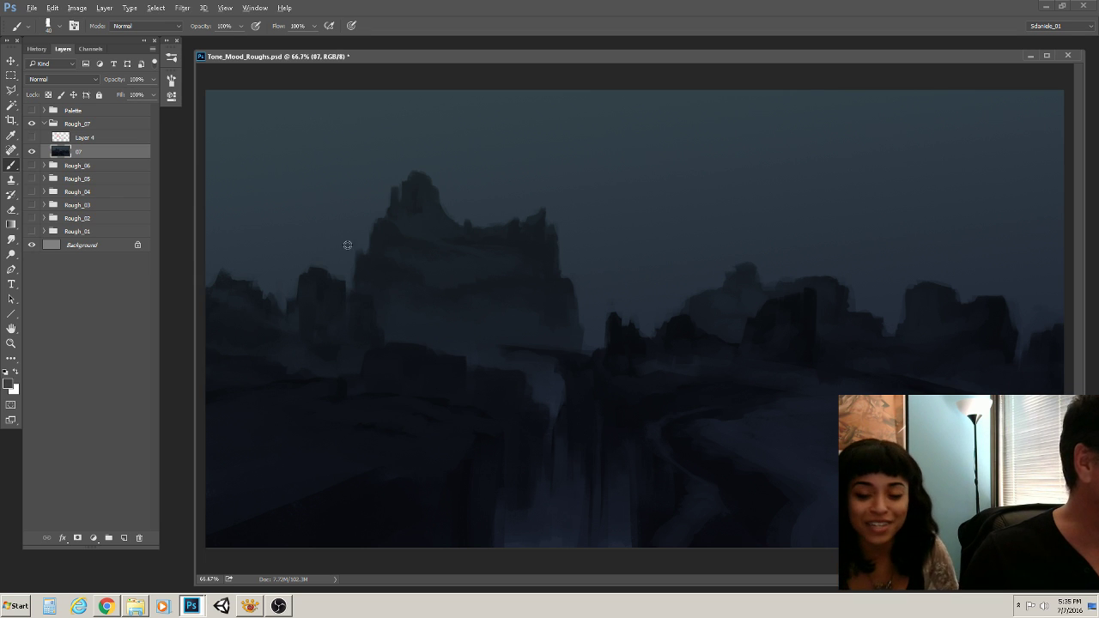
Set the foreground color to a muted sky blue, #54889d
left_click(9, 383)
left_click(157, 220)
left_click_drag(157, 221, 170, 204)
left_click(257, 215)
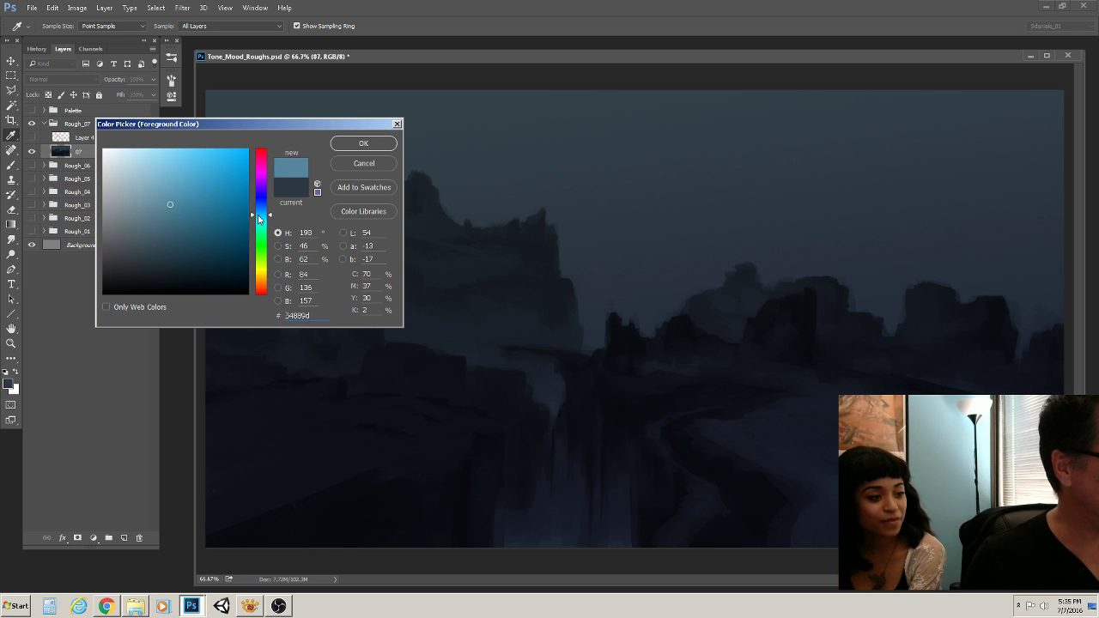
left_click(346, 144)
Brush a teal glow into the sky around the tall central cliff, from its left flank over its peak to the right side
key("b")
mouse_move(348, 256)
left_mouse_down()
mouse_move(349, 287)
mouse_move(311, 215)
mouse_move(351, 216)
mouse_move(361, 232)
mouse_move(363, 197)
mouse_move(381, 184)
mouse_move(361, 154)
mouse_move(303, 208)
mouse_move(326, 225)
mouse_move(316, 212)
mouse_move(312, 229)
mouse_move(277, 245)
mouse_move(330, 244)
mouse_move(274, 257)
mouse_move(259, 233)
mouse_move(356, 140)
left_mouse_up()
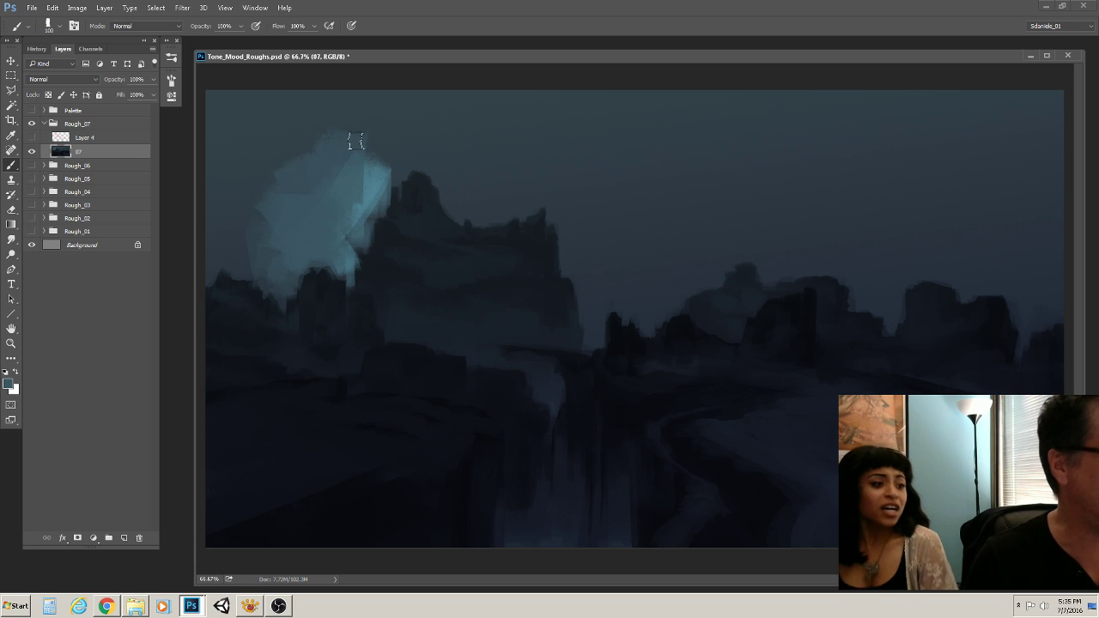
left_click(371, 184, "alt")
mouse_move(371, 184)
left_mouse_down()
mouse_move(385, 153)
mouse_move(398, 178)
mouse_move(408, 157)
mouse_move(437, 151)
mouse_move(449, 157)
mouse_move(447, 190)
mouse_move(450, 174)
mouse_move(456, 199)
mouse_move(475, 187)
mouse_move(478, 211)
mouse_move(507, 197)
mouse_move(479, 197)
mouse_move(532, 199)
mouse_move(524, 210)
mouse_move(545, 189)
mouse_move(573, 200)
mouse_move(569, 248)
mouse_move(579, 222)
mouse_move(587, 229)
mouse_move(566, 222)
mouse_move(578, 225)
mouse_move(574, 208)
mouse_move(576, 272)
mouse_move(576, 240)
mouse_move(597, 315)
mouse_move(600, 240)
mouse_move(595, 320)
mouse_move(605, 180)
left_mouse_up()
mouse_move(415, 148)
left_mouse_down()
mouse_move(479, 142)
mouse_move(598, 182)
left_mouse_up()
Sample the glow's teal and build up brighter strokes above the cliff's flat top and down its right edge
left_click(455, 197, "alt")
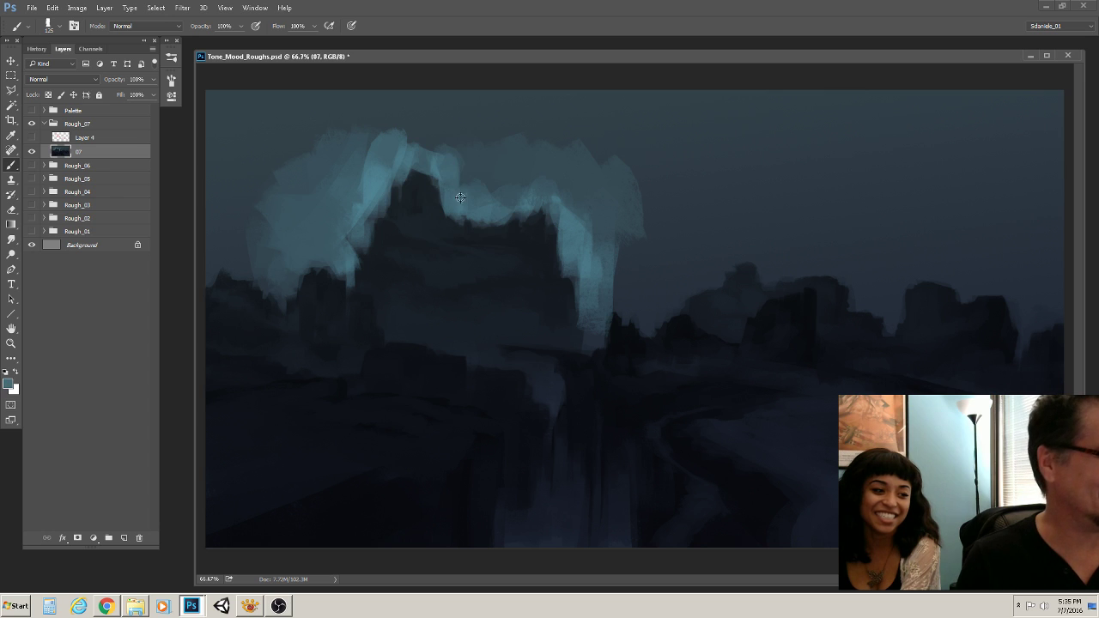
key("bracketright")
mouse_move(507, 184)
left_mouse_down()
mouse_move(456, 157)
mouse_move(449, 112)
mouse_move(509, 156)
mouse_move(469, 118)
mouse_move(538, 153)
mouse_move(490, 125)
mouse_move(570, 187)
mouse_move(577, 176)
mouse_move(616, 246)
left_mouse_up()
key("bracketleft")
key("bracketleft")
mouse_move(620, 298)
left_mouse_down()
mouse_move(626, 314)
mouse_move(601, 229)
mouse_move(588, 245)
left_mouse_up()
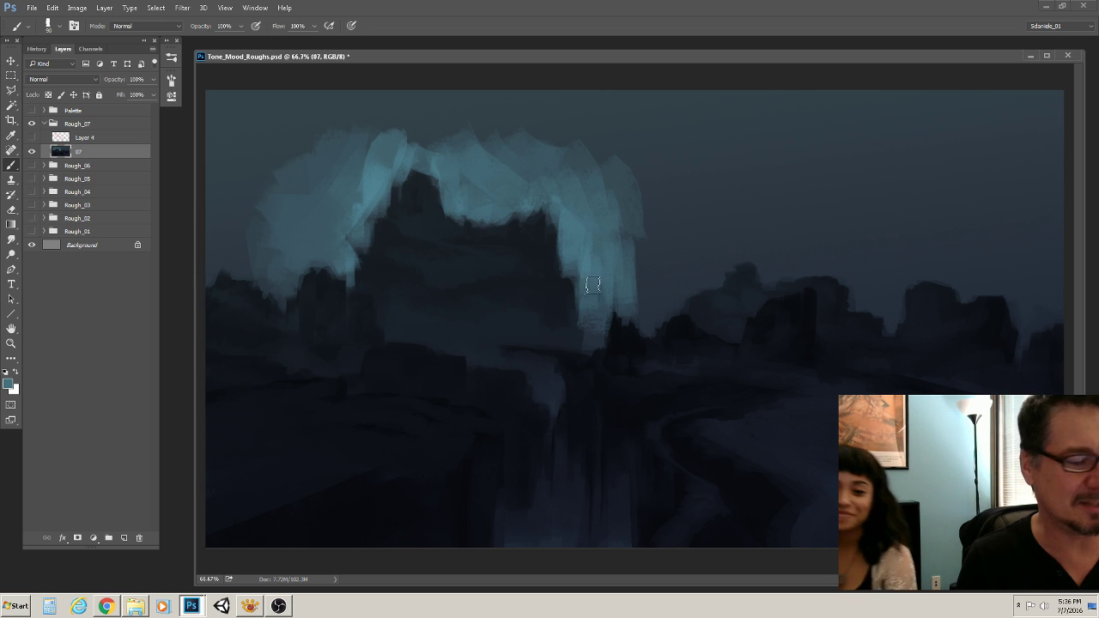
Extend the glow outward into the sky right of the cliff with fainter teal strokes from a larger brush
key("bracketright")
key("bracketleft")
key("bracketleft")
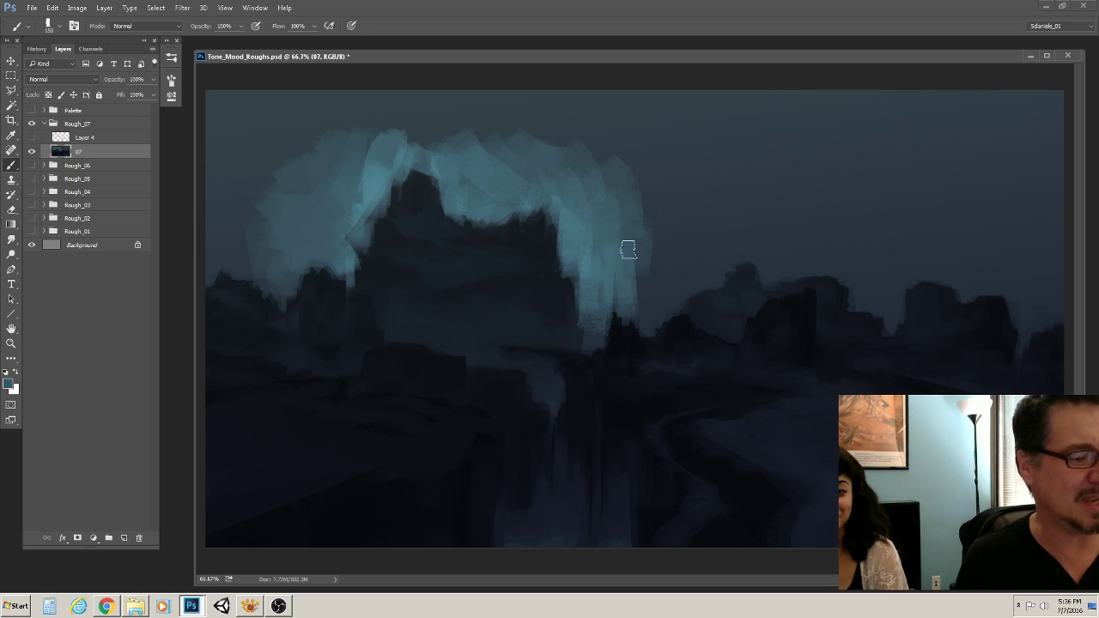
mouse_move(627, 248)
left_mouse_down()
mouse_move(646, 302)
mouse_move(668, 273)
mouse_move(623, 292)
mouse_move(652, 244)
mouse_move(667, 277)
mouse_move(701, 234)
mouse_move(703, 247)
mouse_move(648, 269)
mouse_move(703, 238)
mouse_move(638, 230)
mouse_move(678, 188)
mouse_move(613, 224)
mouse_move(655, 163)
left_mouse_up()
key("bracketright")
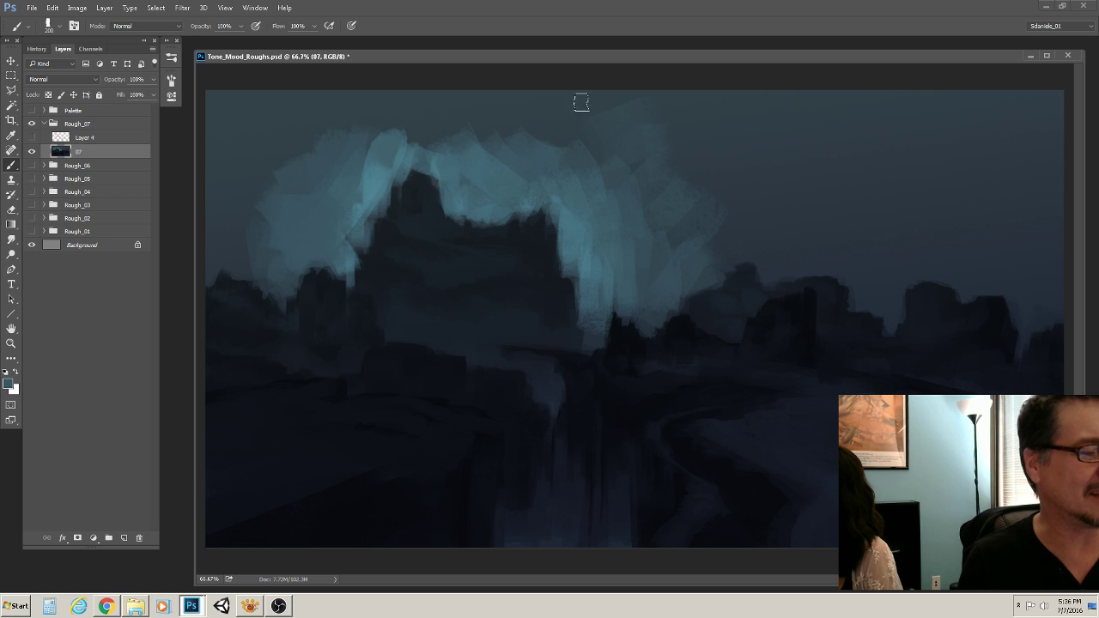
mouse_move(581, 102)
left_mouse_down()
mouse_move(531, 109)
mouse_move(619, 123)
mouse_move(581, 166)
mouse_move(675, 191)
mouse_move(638, 221)
mouse_move(728, 193)
mouse_move(653, 225)
mouse_move(731, 201)
left_mouse_up()
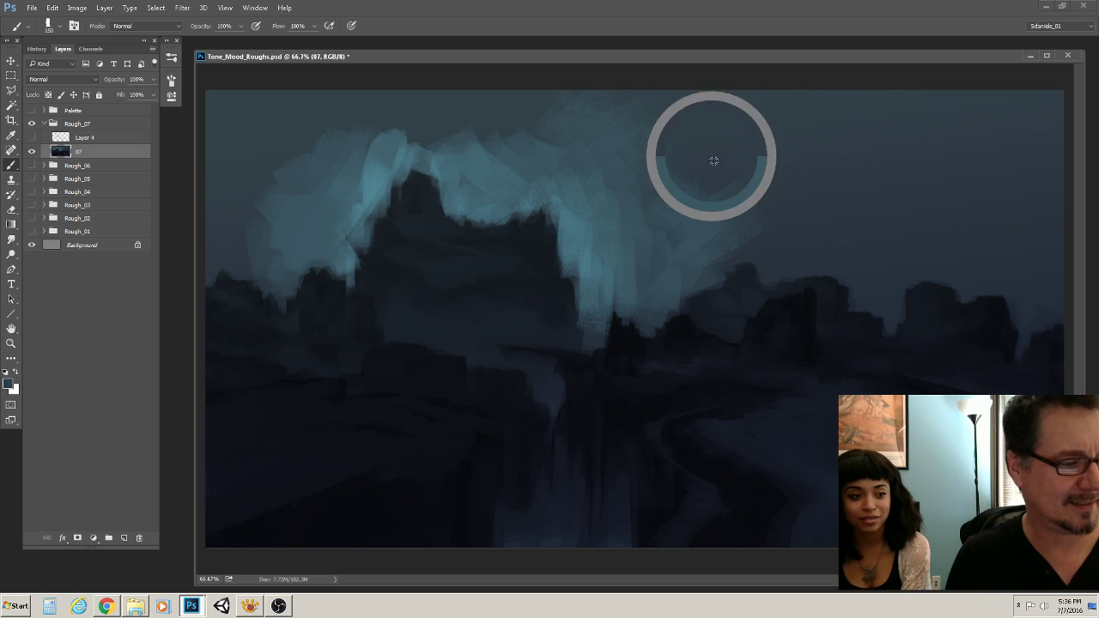
Sample the brighter teal and paint broad strokes above the peak, carrying the glow up to the canvas's top edge
left_click(591, 240, "alt")
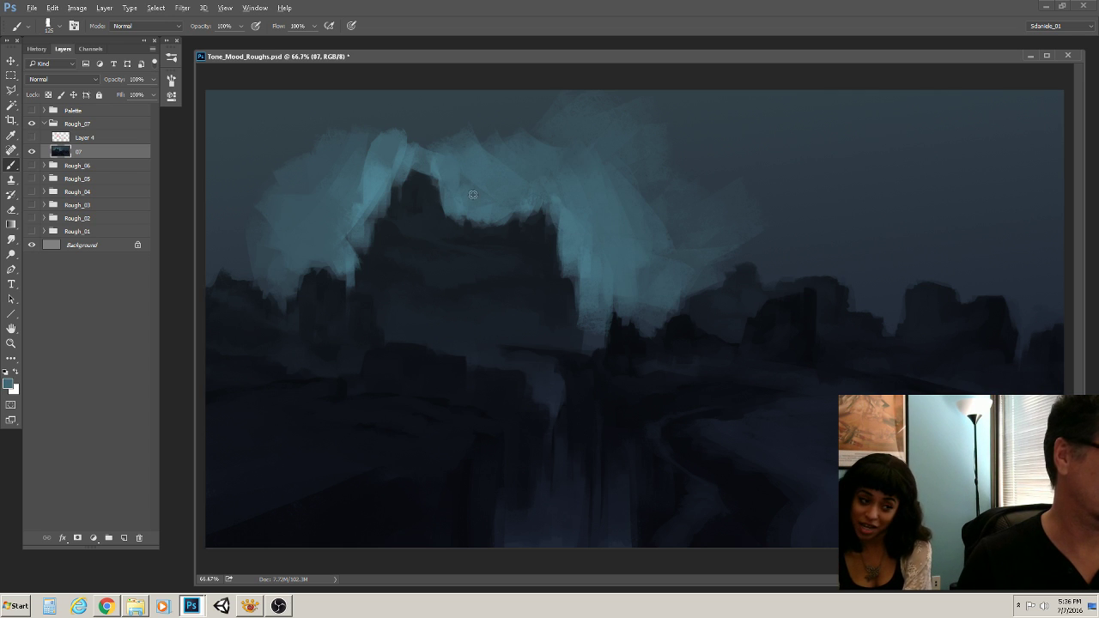
key("bracketright")
key("bracketright")
key("bracketright")
mouse_move(461, 140)
left_mouse_down()
mouse_move(449, 73)
mouse_move(412, 103)
mouse_move(375, 98)
mouse_move(360, 120)
left_mouse_up()
key("bracketleft")
key("bracketleft")
key("bracketleft")
key("bracketright")
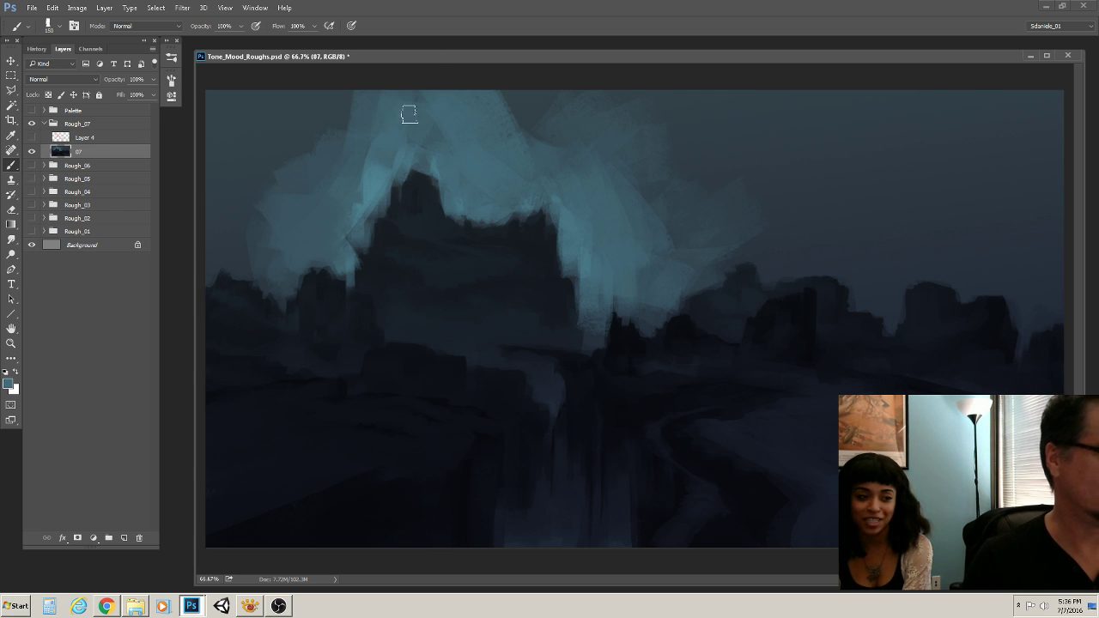
mouse_move(406, 71)
left_mouse_down()
mouse_move(515, 123)
mouse_move(519, 110)
mouse_move(503, 108)
mouse_move(517, 130)
left_mouse_up()
key("bracketleft")
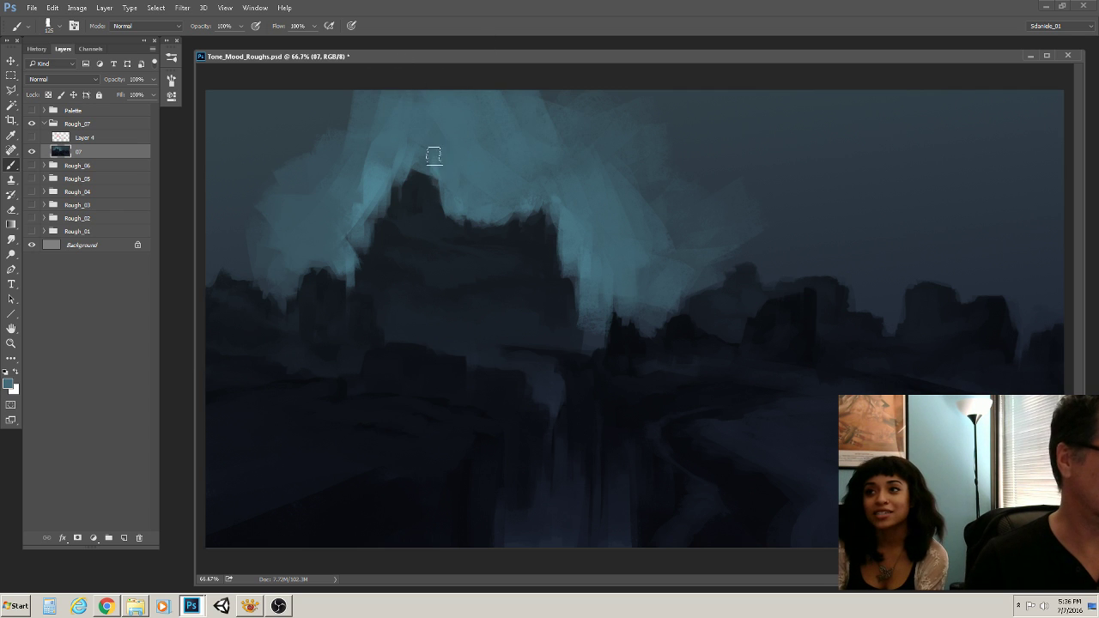
key("bracketleft")
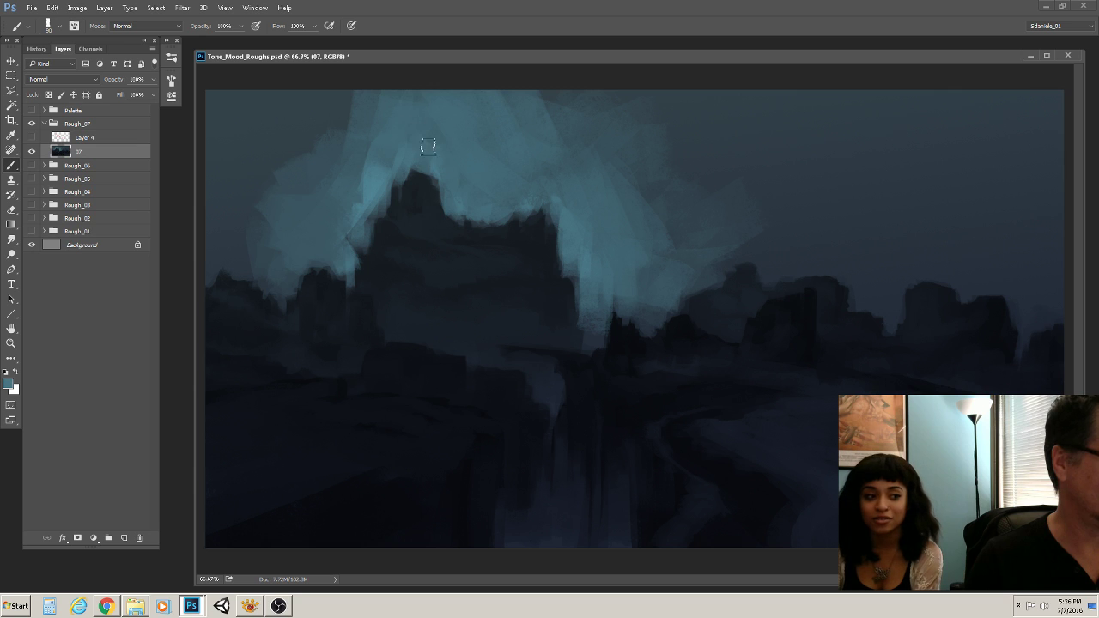
key("bracketright")
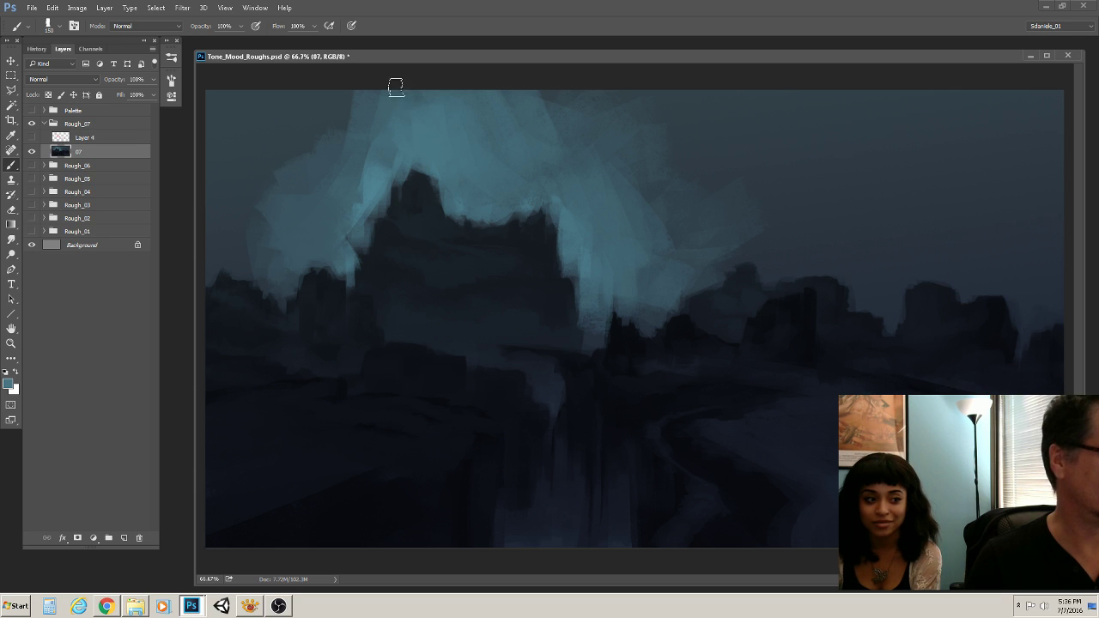
Reduce the brush size, sample the cliff's dark blue and touch up its silhouette against the glow
key("bracketleft")
key("bracketleft")
key("bracketleft")
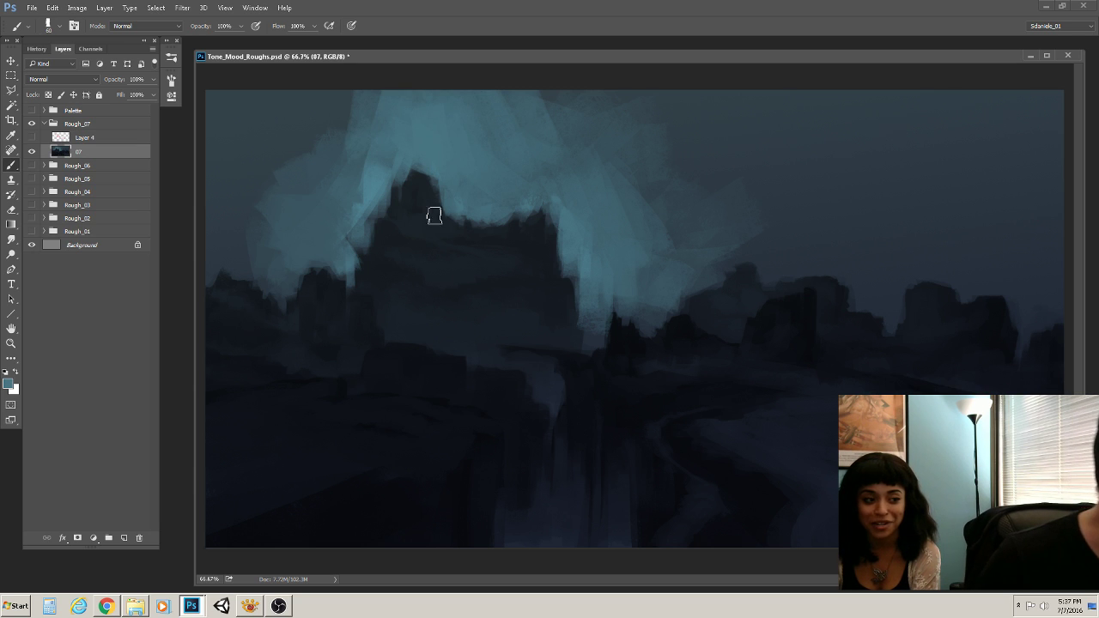
key("bracketleft")
key("bracketleft")
key("bracketleft")
key("bracketleft")
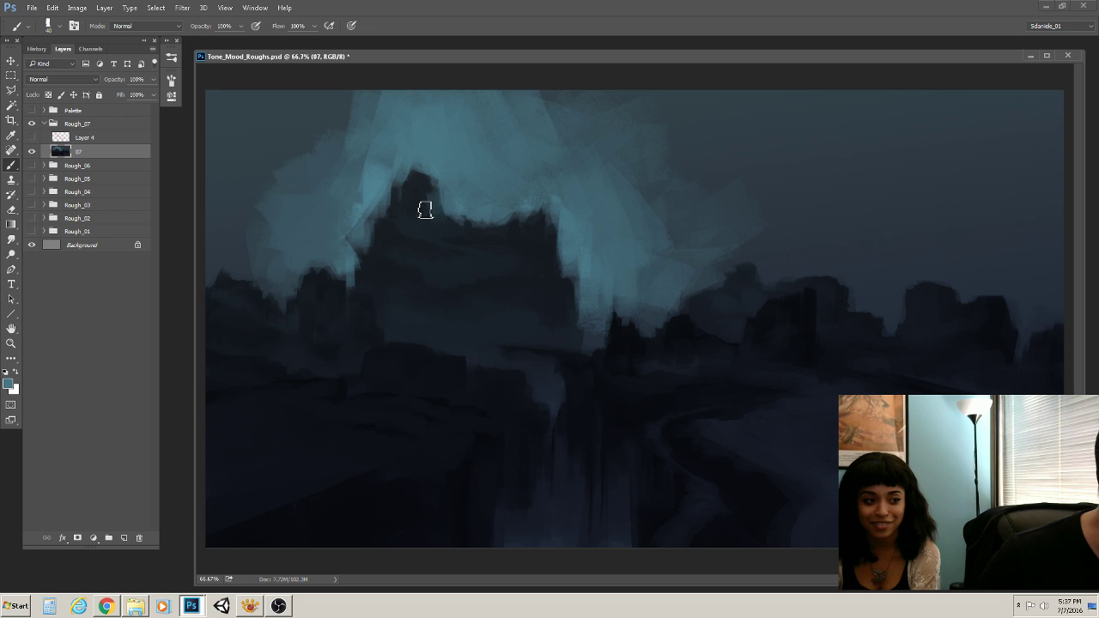
key("bracketleft")
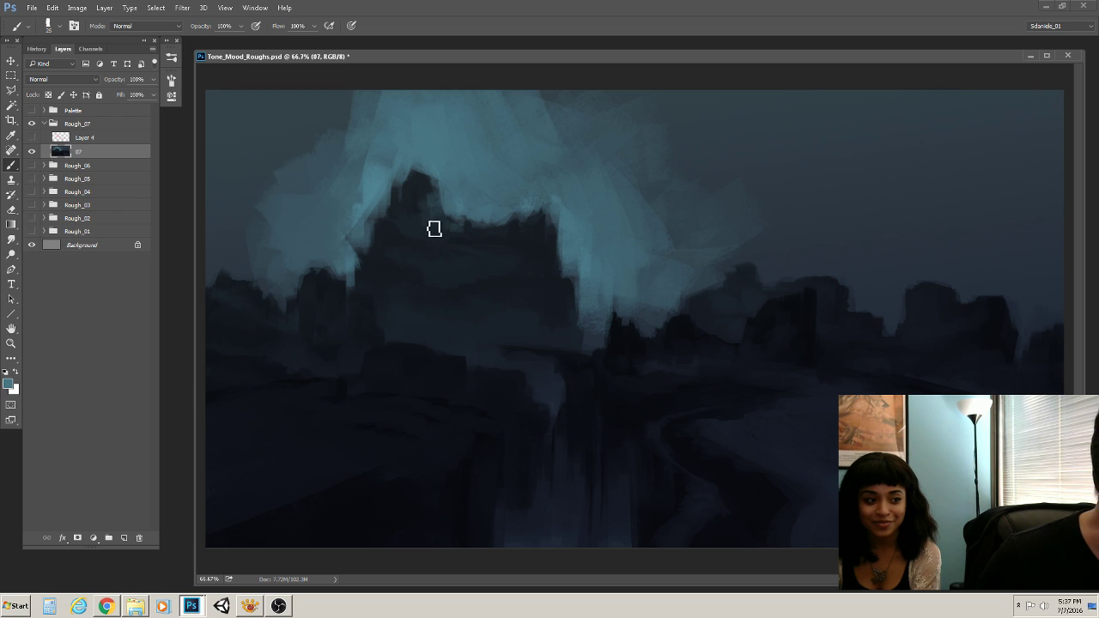
left_click(434, 223, "alt")
key("bracketleft")
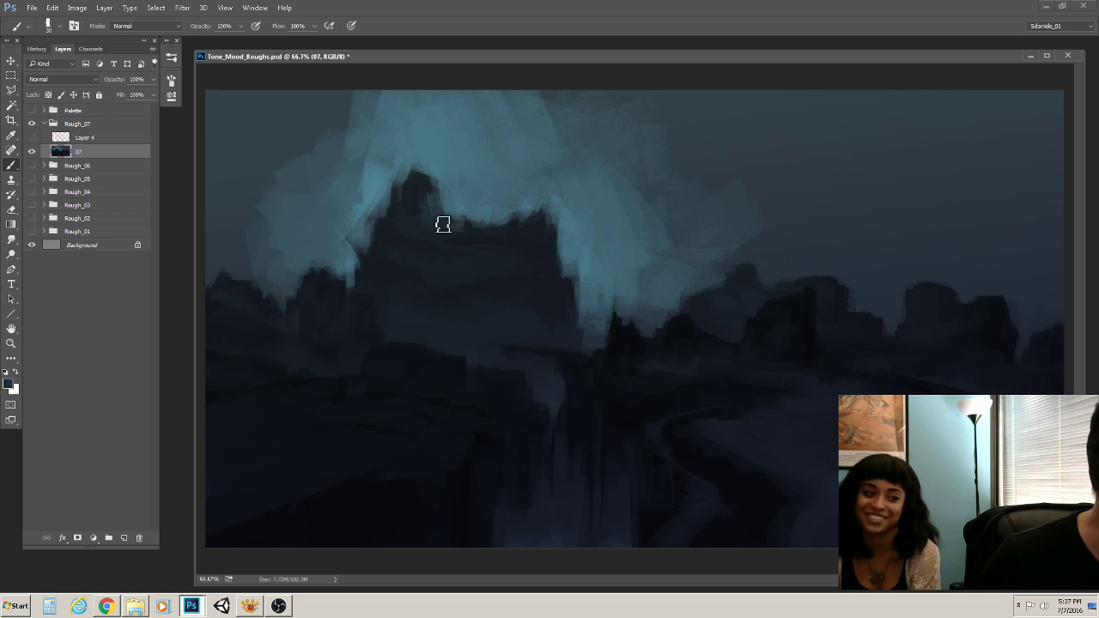
key("bracketleft")
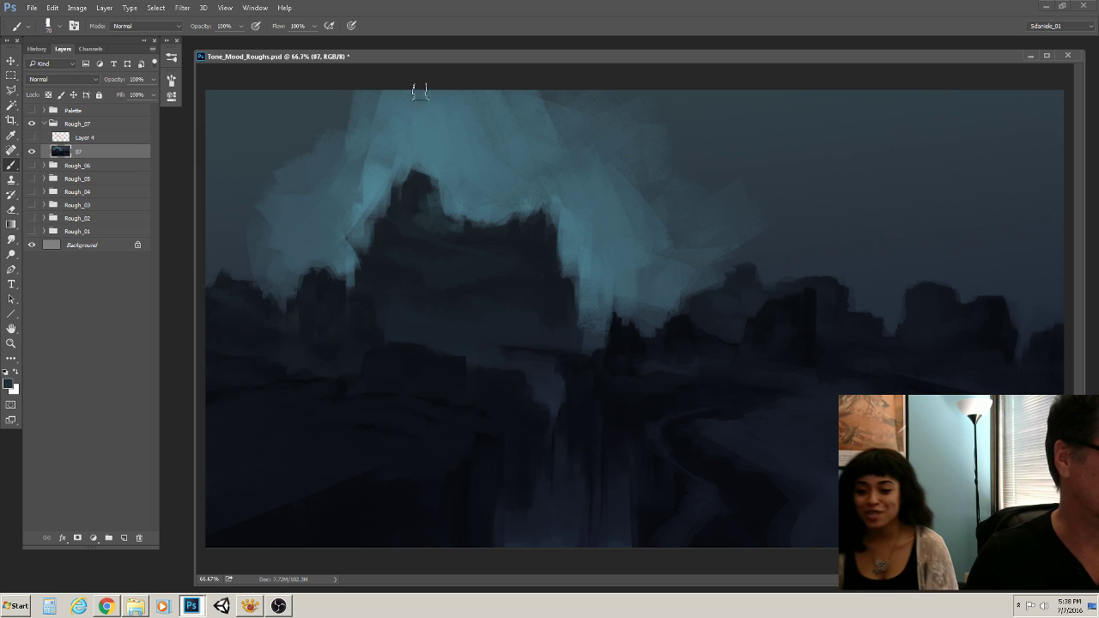
Try a dark patch in the glow above the peak and restore the teal there
key("bracketright")
key("bracketright")
key("bracketright")
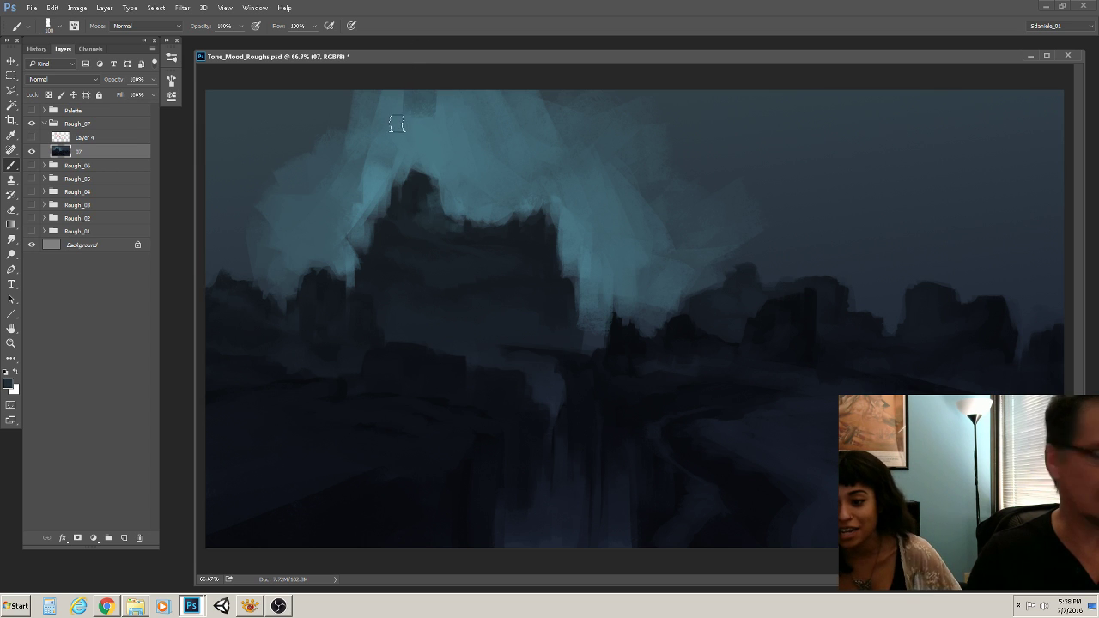
key("bracketleft")
key("bracketleft")
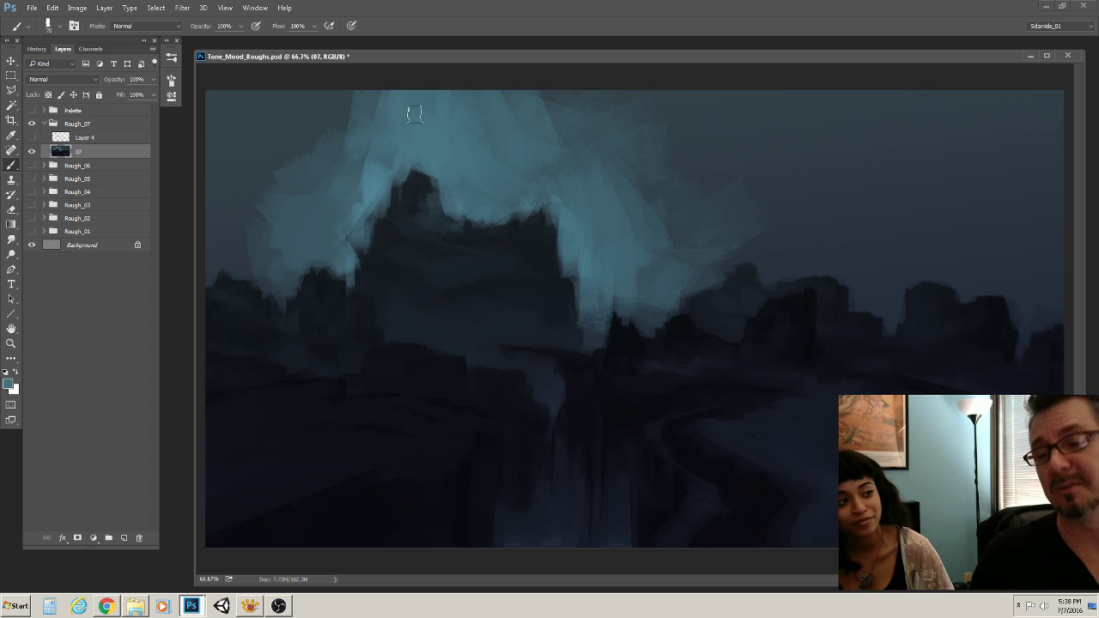
Enlarge the brush, sample muted sky tones and blend the glow's outer edges into the sky on both sides of the cliff
key("bracketright")
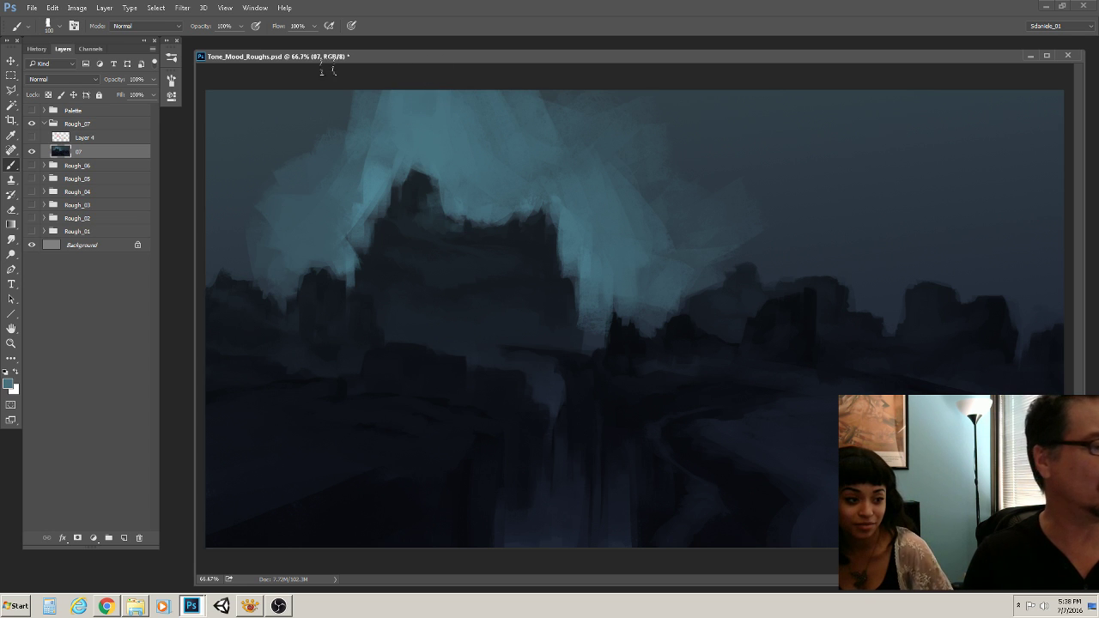
left_click(310, 124, "alt")
key("bracketright")
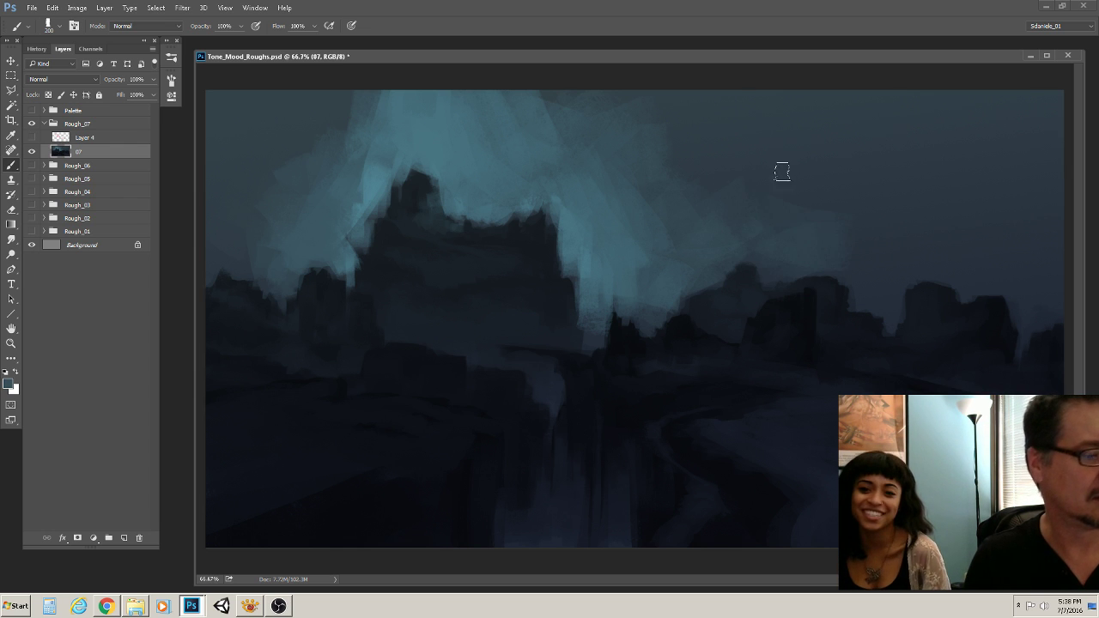
left_click(638, 225, "alt")
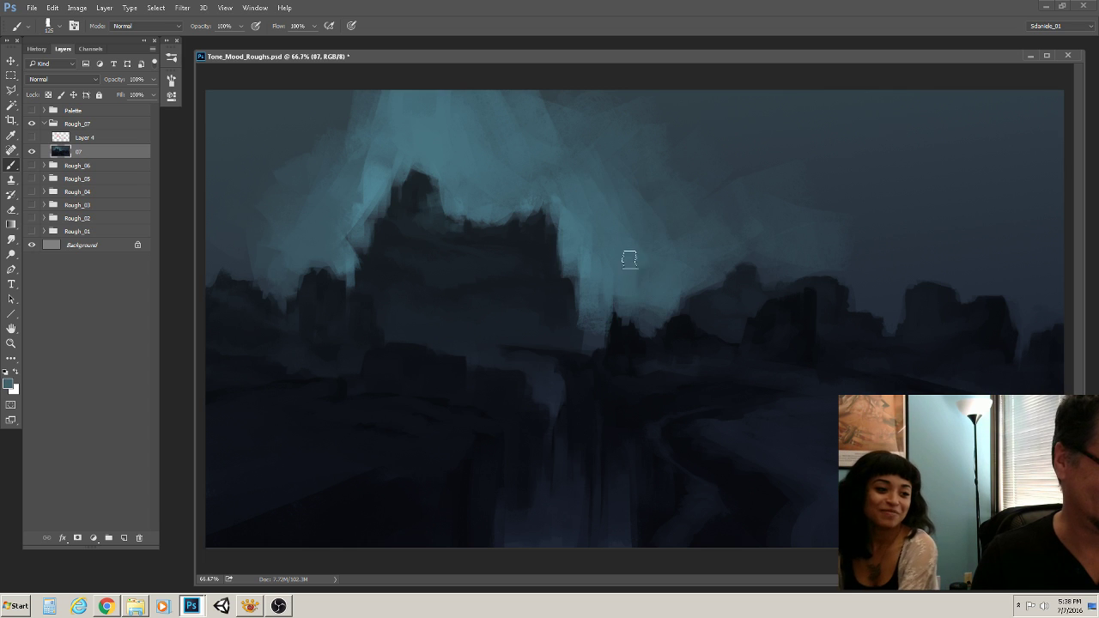
Reduce the brush size and paint teal highlights down the central waterfall to the canvas's bottom edge
key("comma")
key("comma")
left_click_drag(556, 383, 563, 369)
mouse_move(549, 376)
left_mouse_down()
mouse_move(558, 476)
mouse_move(556, 411)
mouse_move(557, 446)
left_mouse_up()
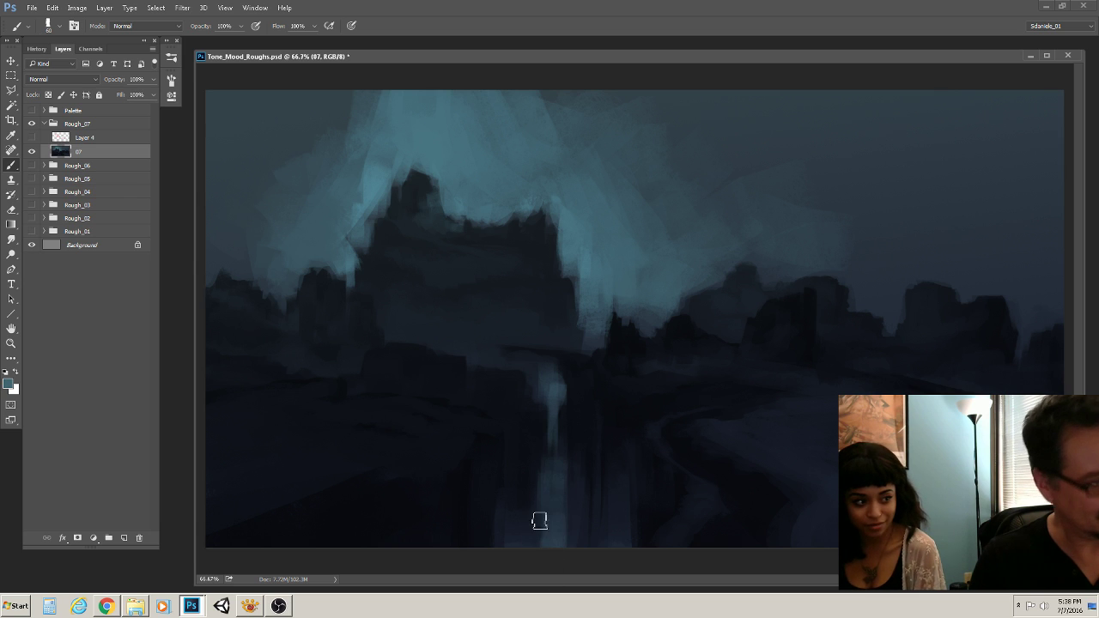
key("bracketright")
left_click_drag(554, 468, 553, 567)
key("ctrl+z")
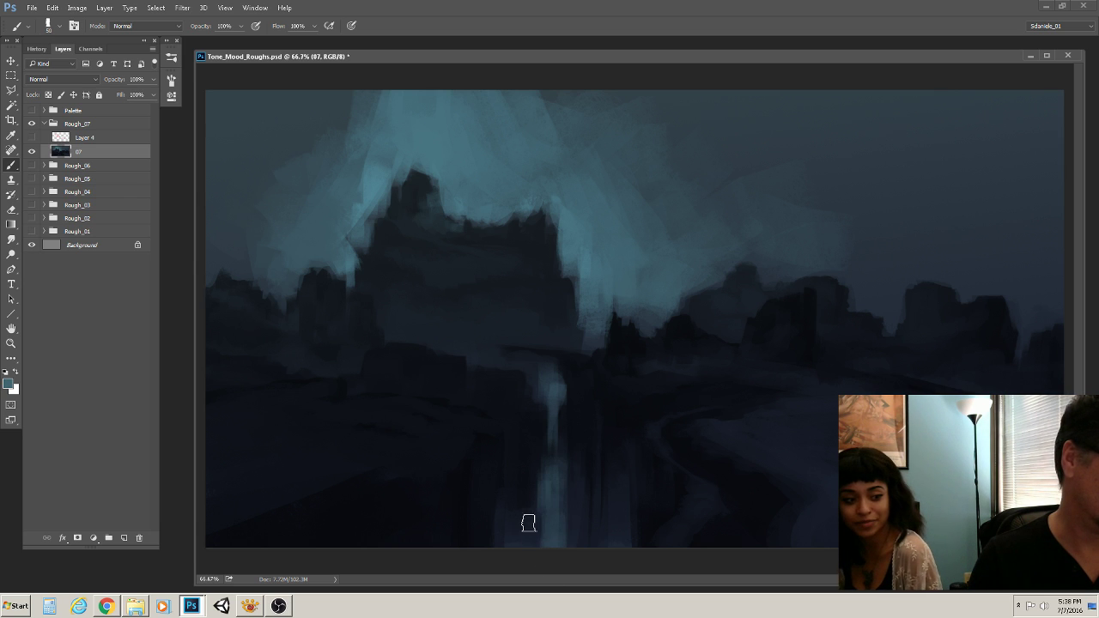
key("ctrl+alt+z")
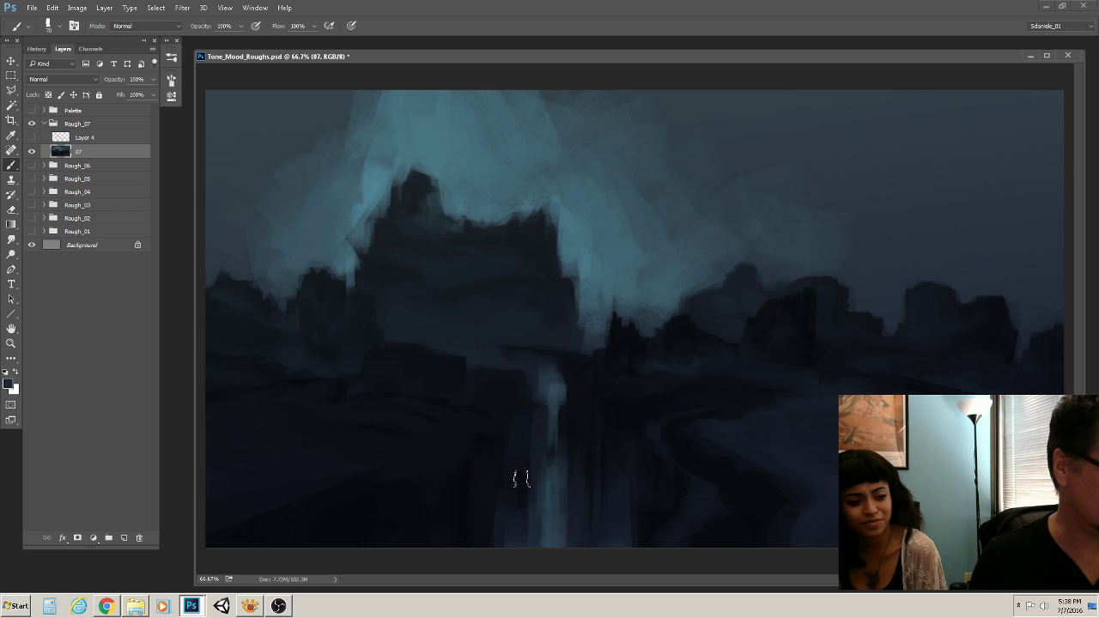
Paint broad muted-blue streaks fanning out beside the waterfall, and refine the distant cliffs and ground with a smaller brush
key("bracketright")
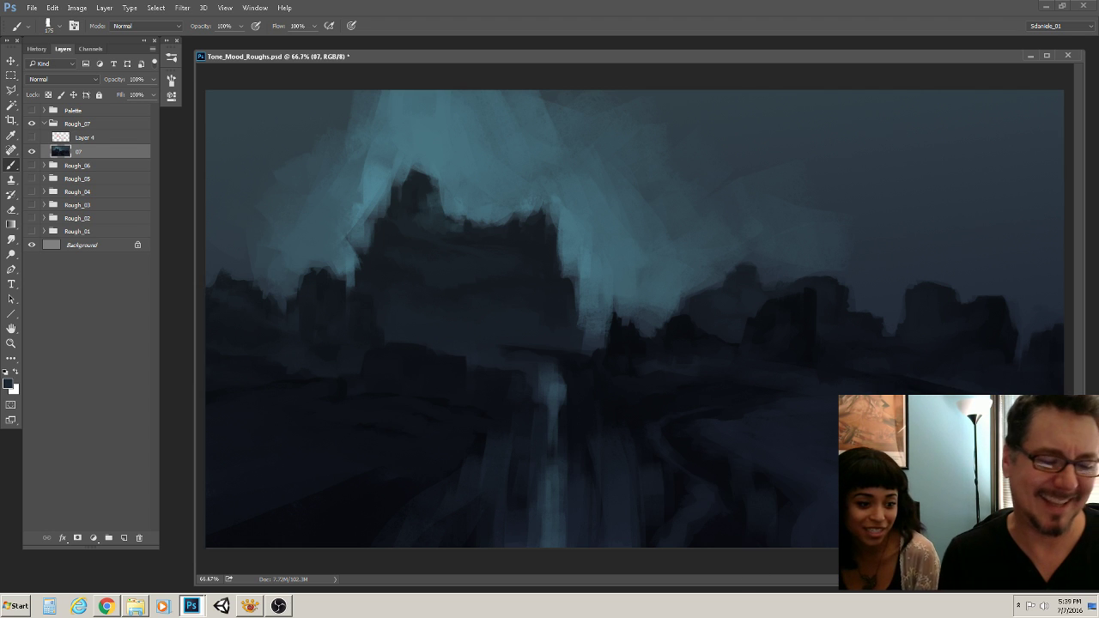
key("bracketright")
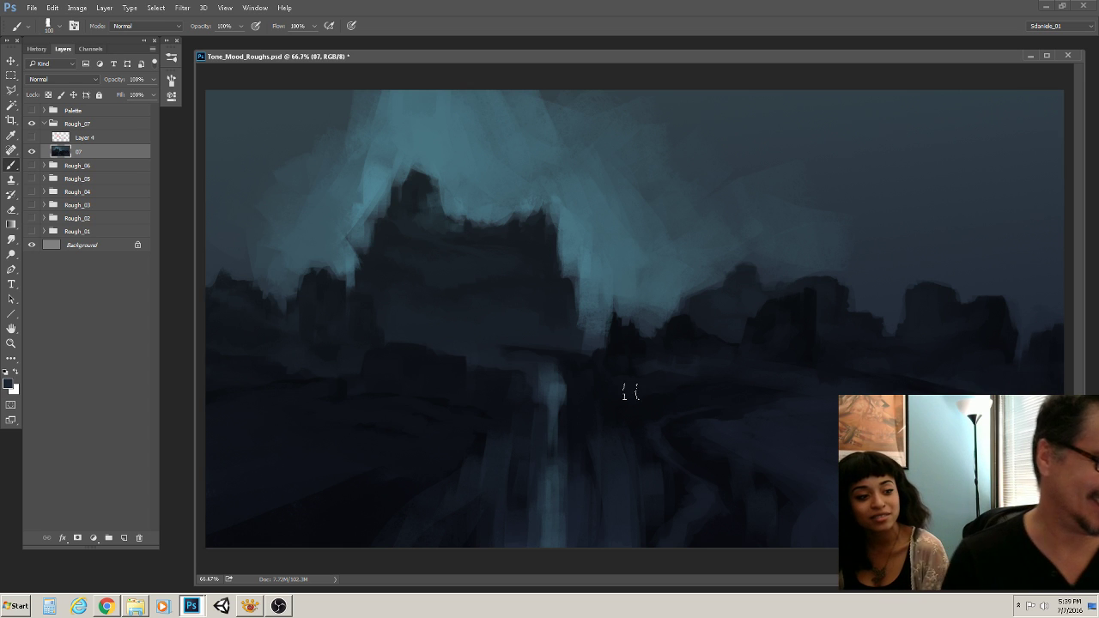
key("bracketleft")
key("bracketleft")
key("bracketleft")
key("bracketleft")
key("bracketleft")
key("bracketleft")
key("bracketleft")
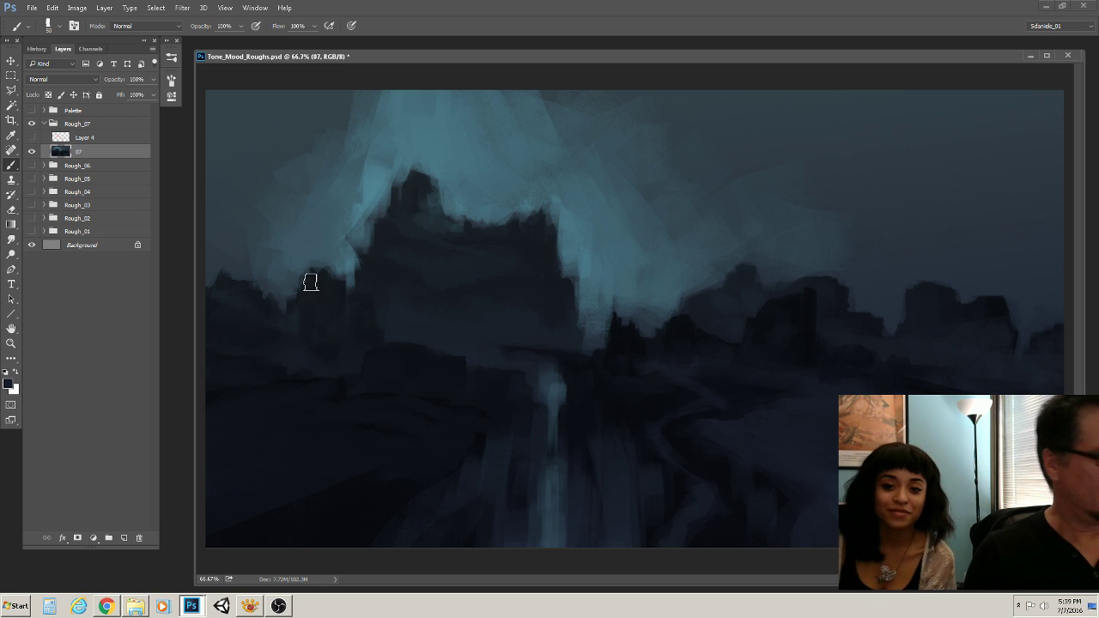
Set the foreground colour to green 227134 and paint small vegetation strokes over the central cliff's peak and the ledge below it
left_click(7, 383)
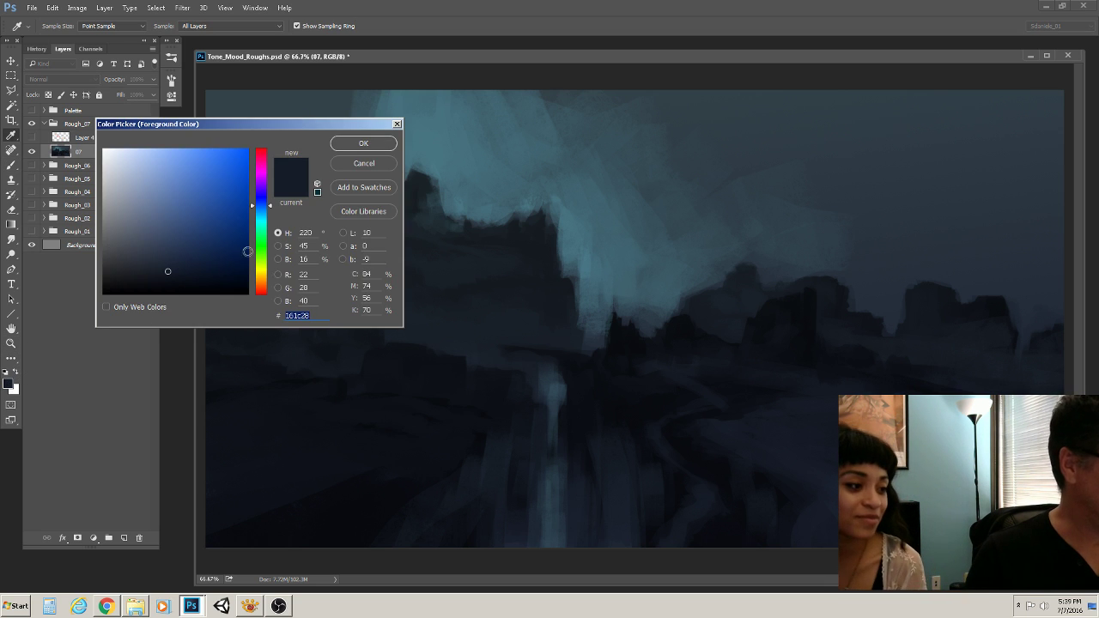
left_click(261, 243)
left_click_drag(201, 212, 206, 230)
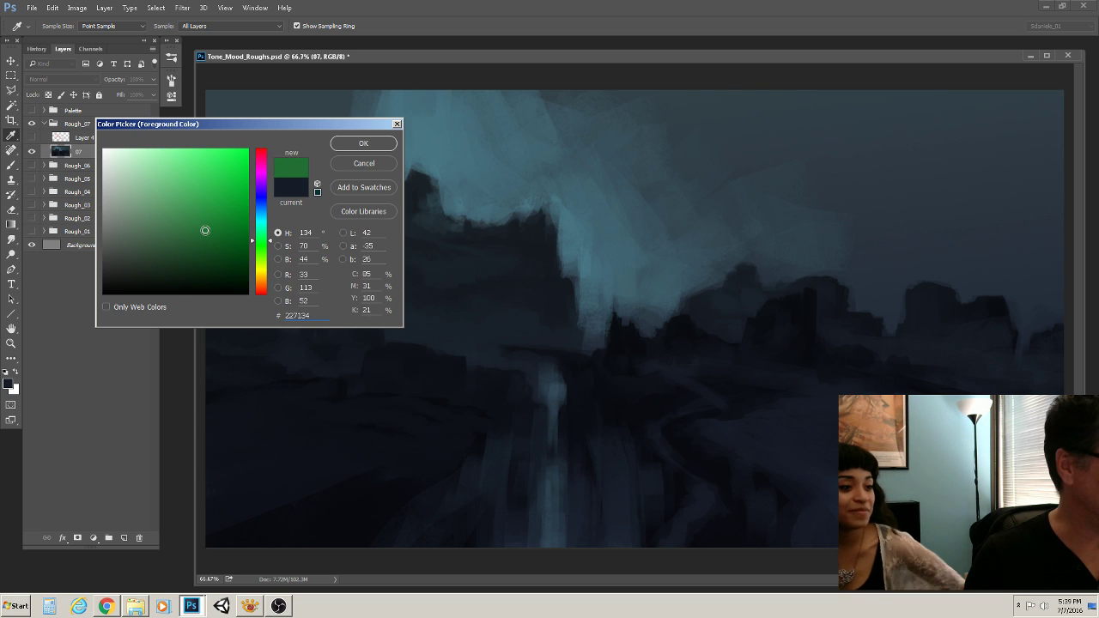
left_click(343, 146)
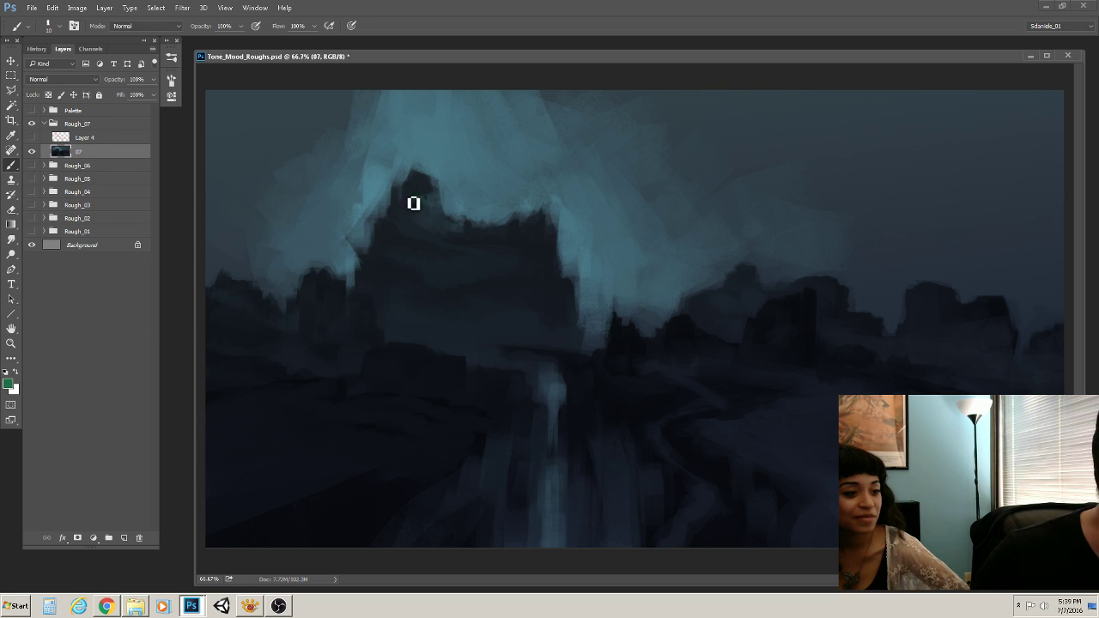
mouse_move(411, 200)
left_mouse_down()
mouse_move(444, 201)
mouse_move(431, 188)
mouse_move(440, 187)
mouse_move(417, 184)
mouse_move(433, 185)
mouse_move(404, 211)
left_mouse_up()
key("bracketright")
key("bracketleft")
key("bracketright")
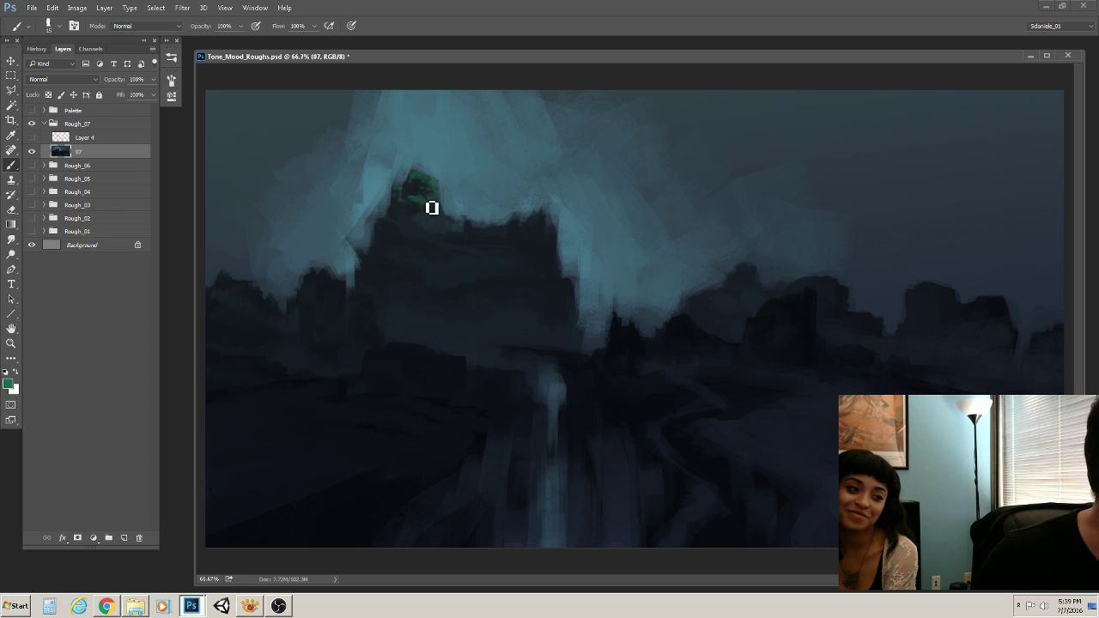
key("bracketright")
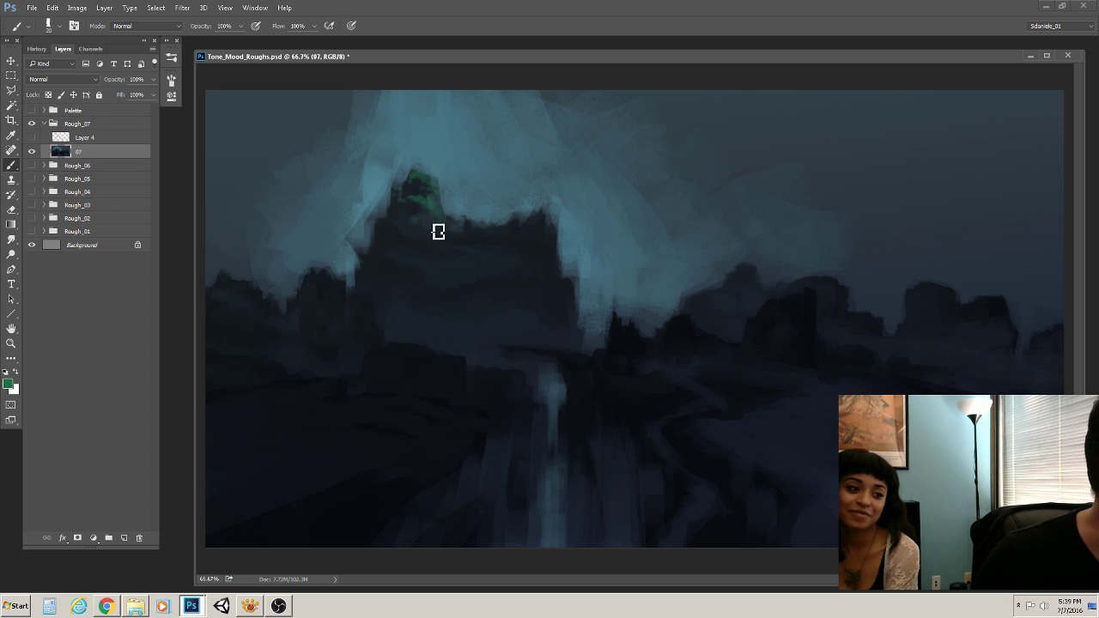
key("bracketleft")
key("bracketleft")
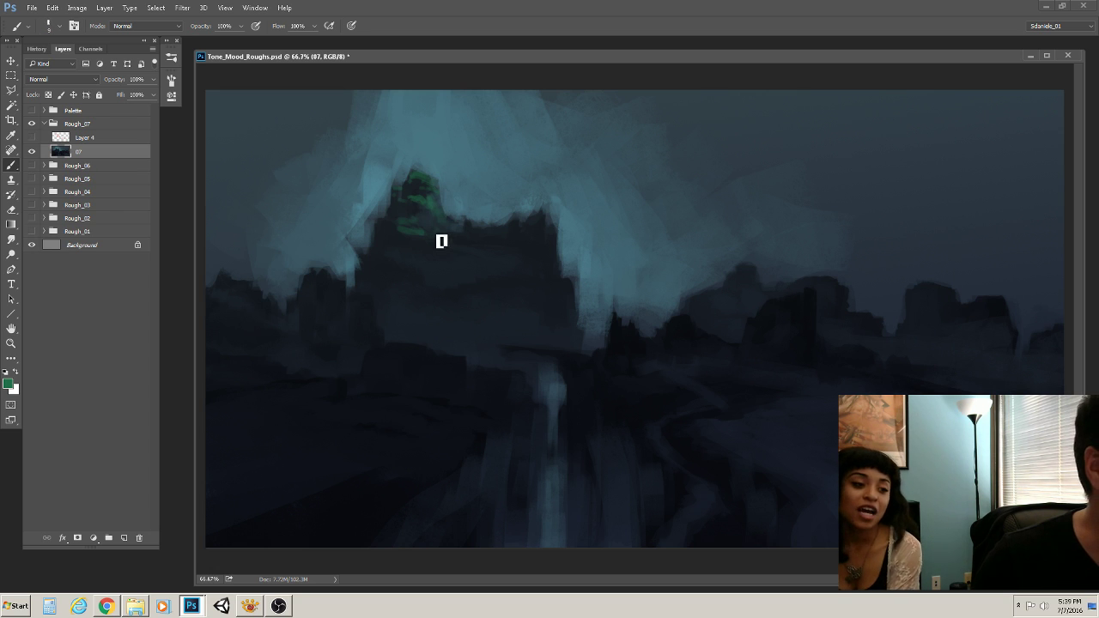
Extend the green strokes along the central cliff's upper ledge to its far tower, varying the brush size
mouse_move(441, 241)
left_mouse_down()
mouse_move(482, 253)
mouse_move(461, 239)
mouse_move(469, 230)
mouse_move(556, 231)
left_mouse_up()
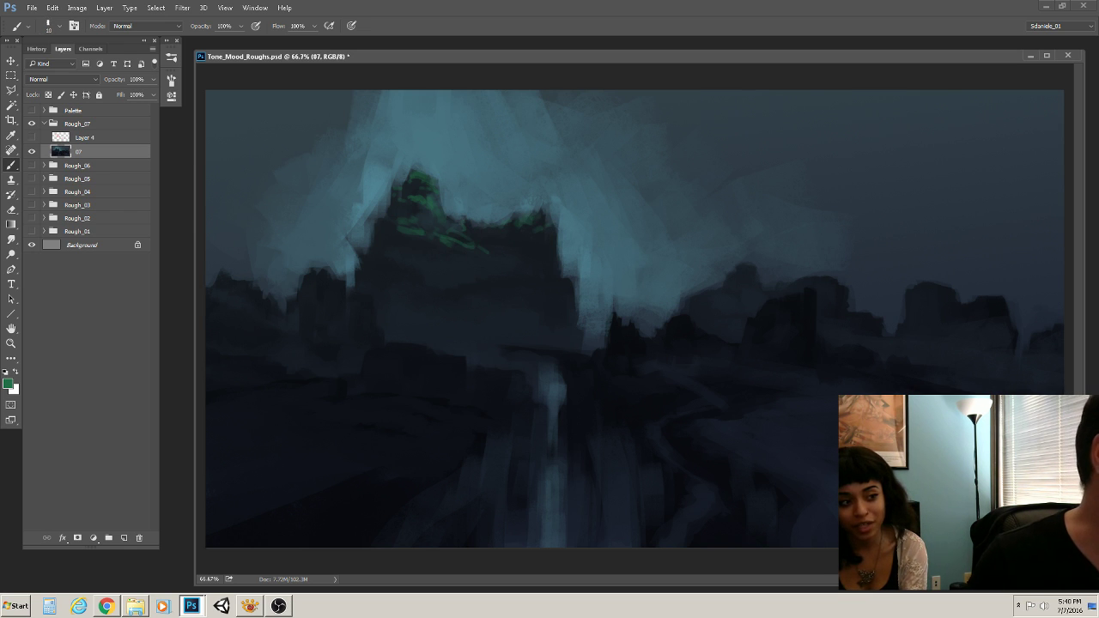
key("bracketright")
key("bracketright")
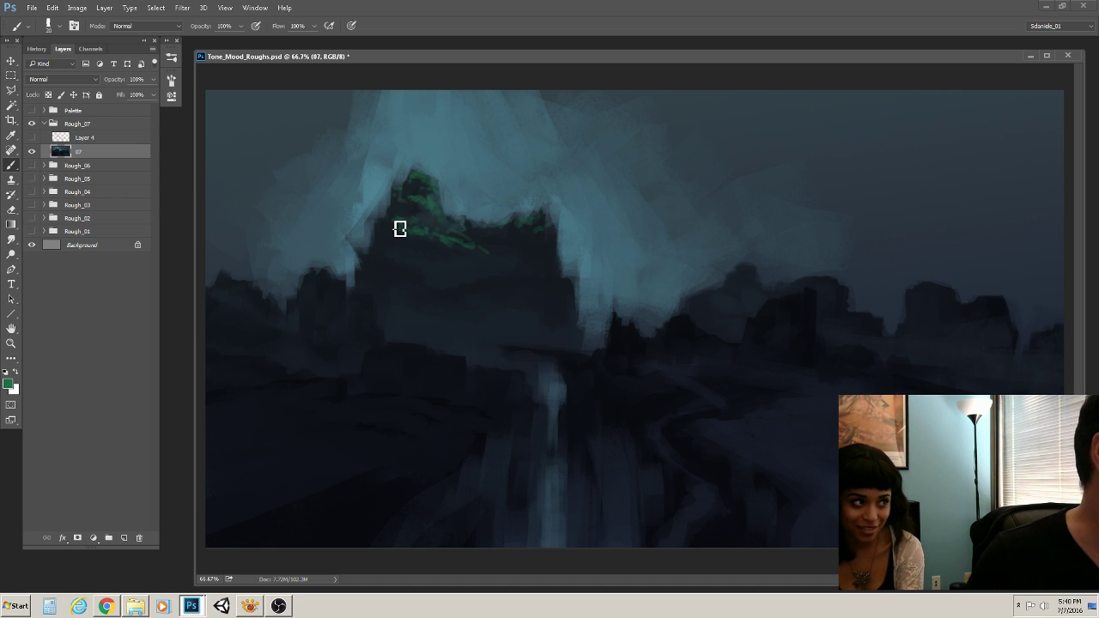
key("bracketleft")
key("bracketleft")
key("bracketleft")
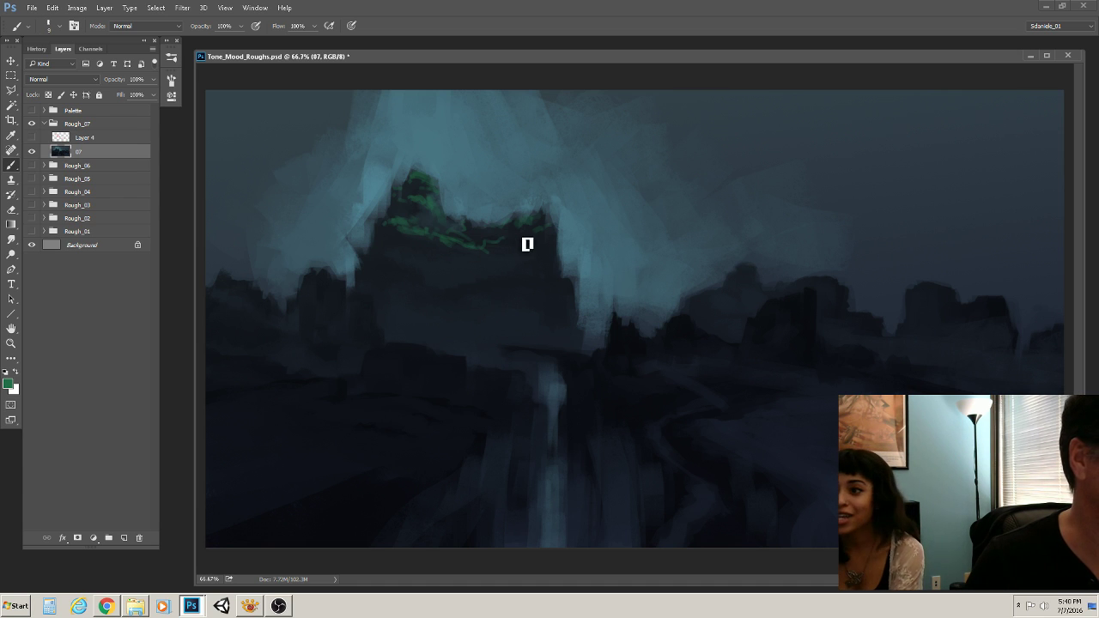
key("bracketright")
key("bracketright")
key("bracketright")
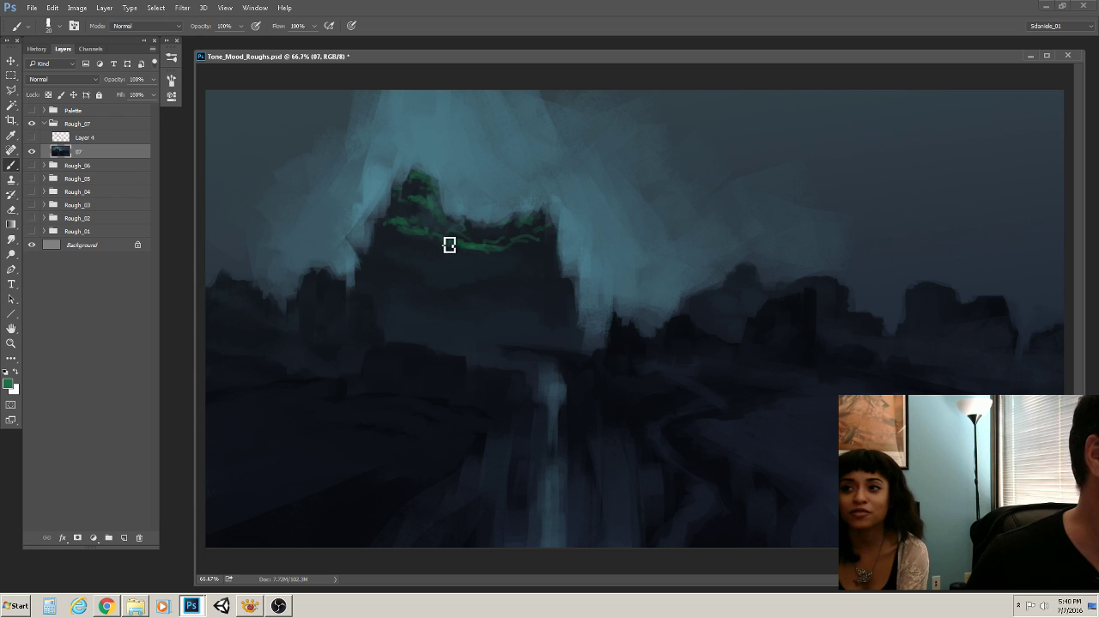
key("bracketleft")
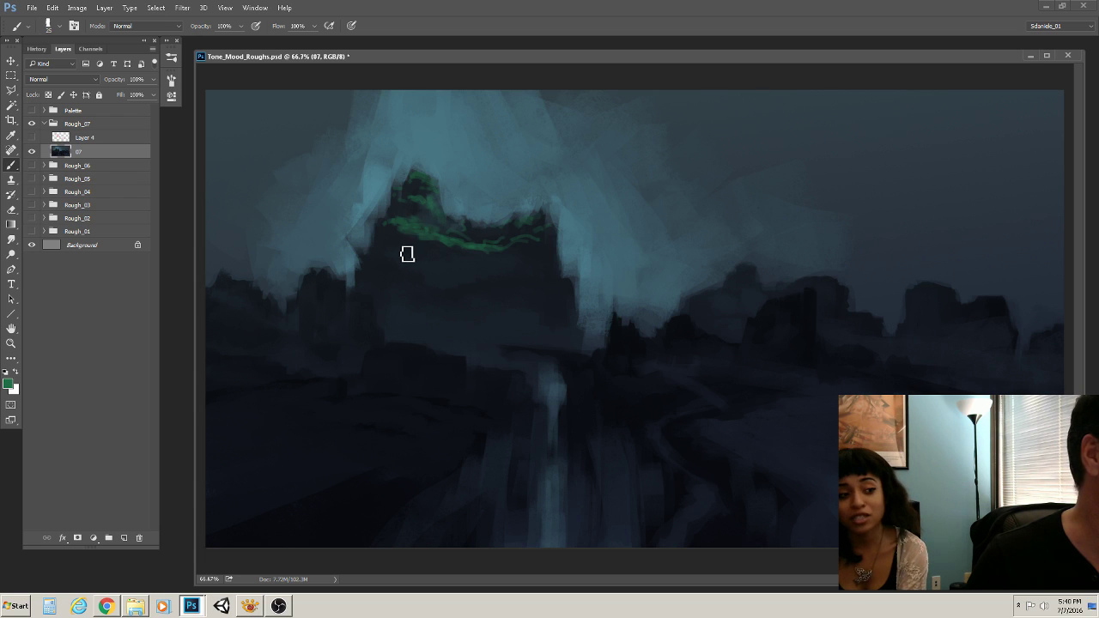
Alternate sampled cliff darks and muted greens to break up and soften the vegetation band along the ledge
left_click(400, 245, "alt")
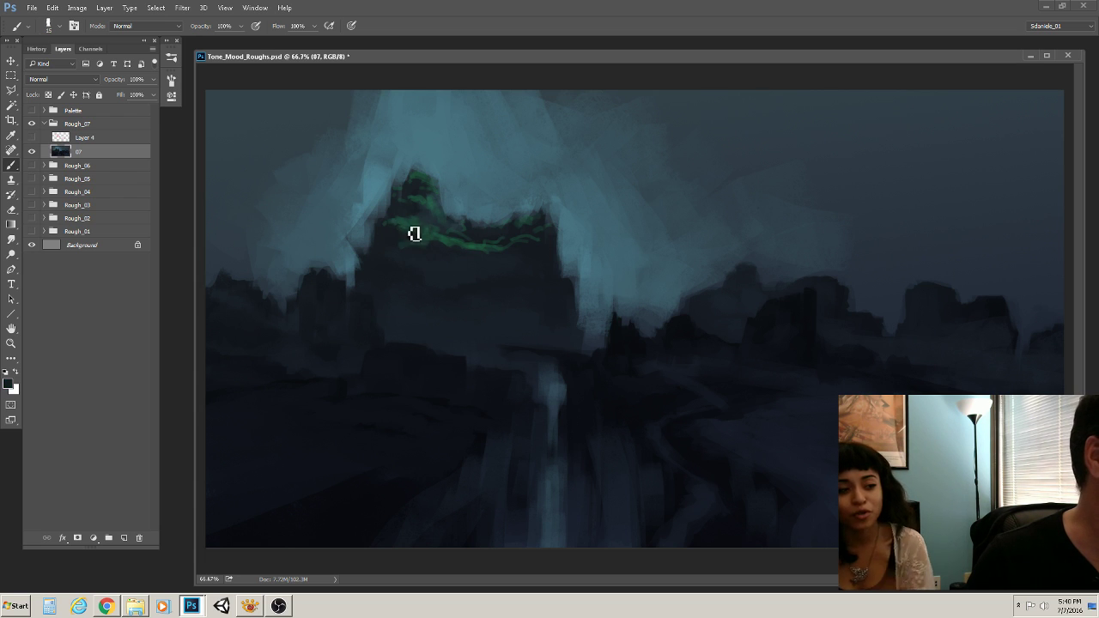
key("bracketright")
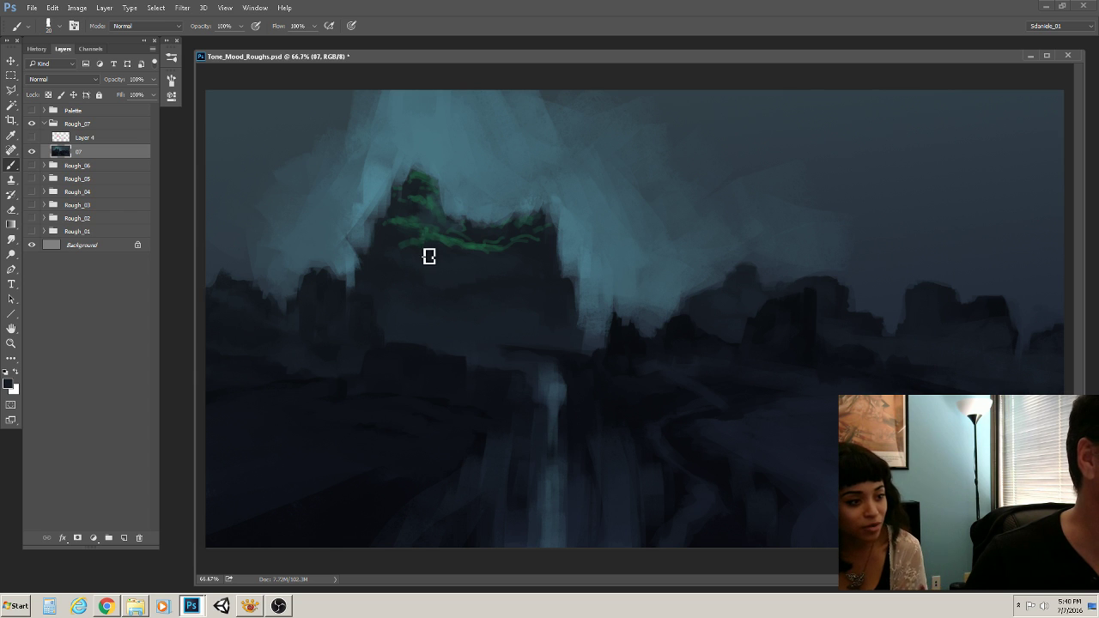
mouse_move(429, 256)
left_mouse_down()
mouse_move(458, 246)
mouse_move(511, 255)
left_mouse_up()
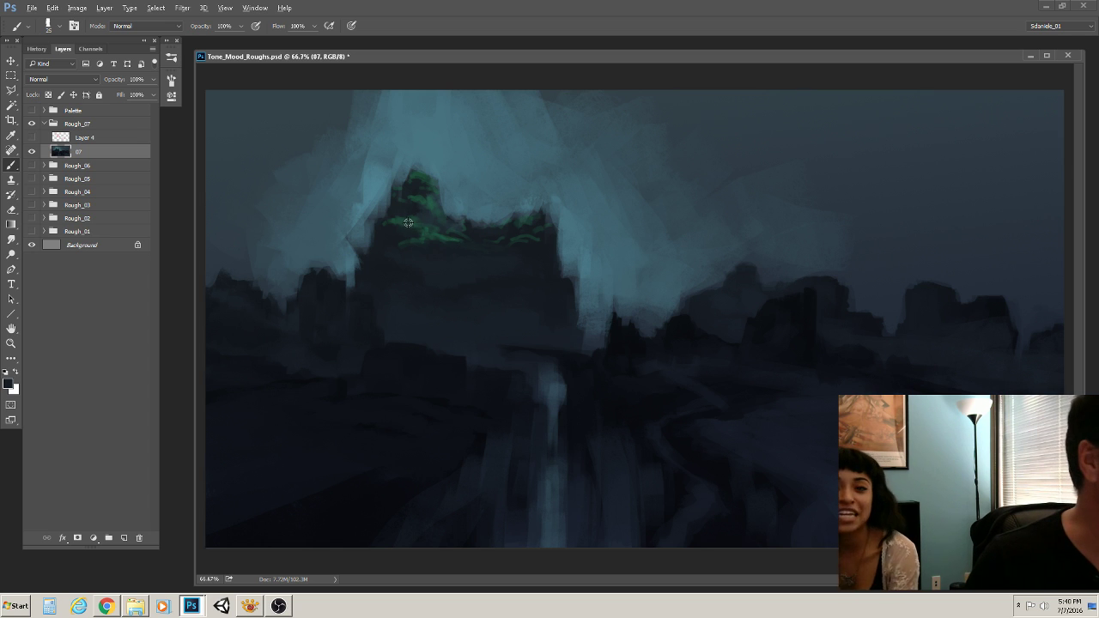
left_click(407, 222, "alt")
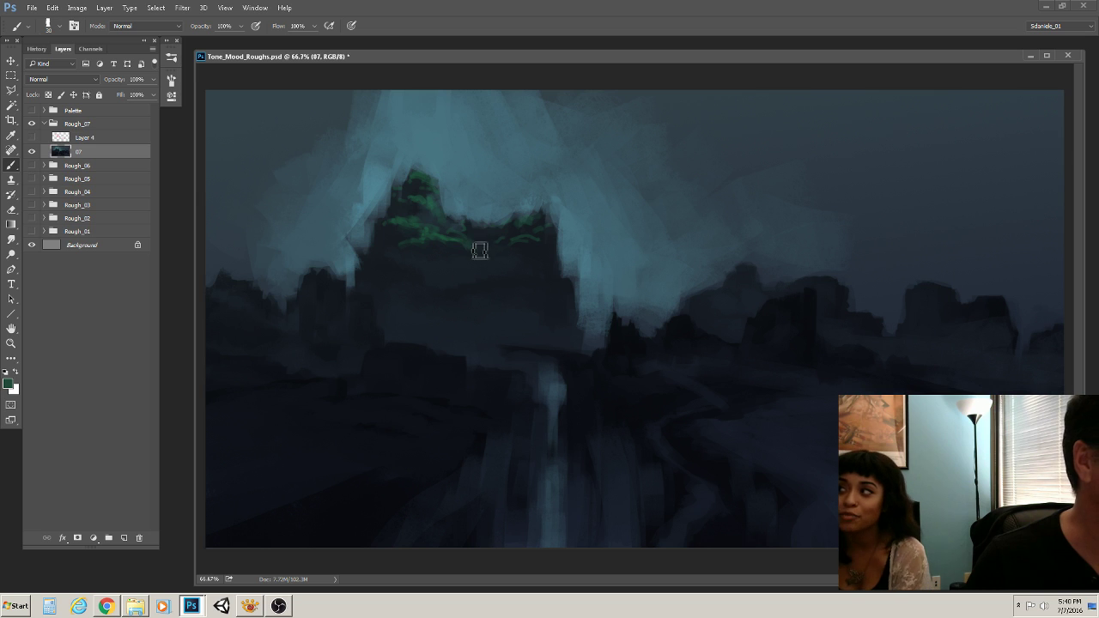
left_click_drag(486, 249, 543, 235)
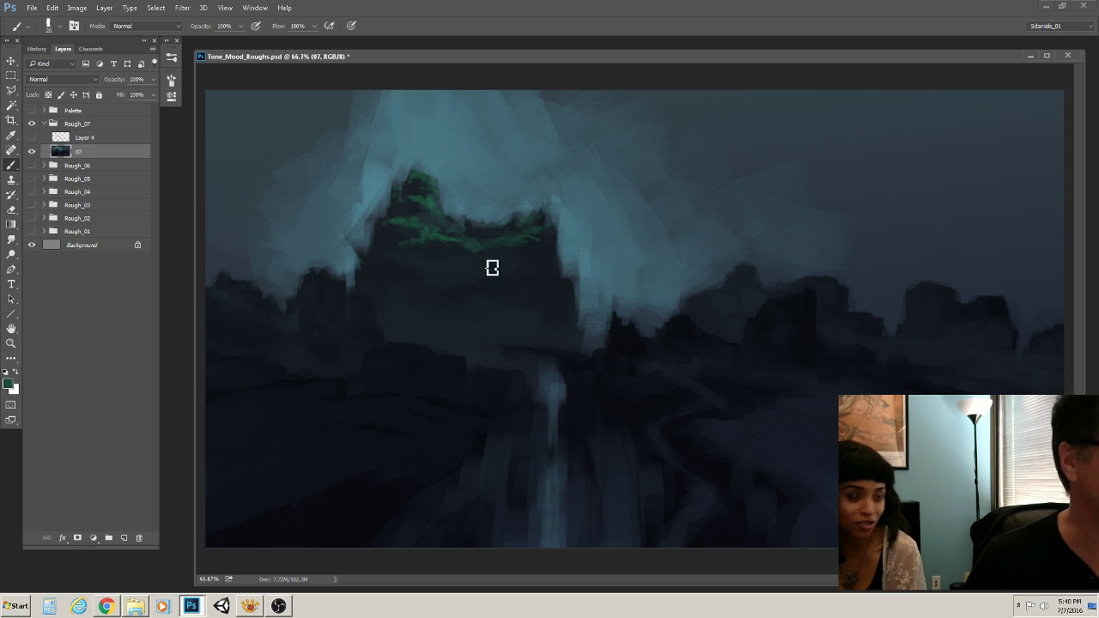
left_click(523, 250, "alt")
mouse_move(530, 242)
left_mouse_down()
mouse_move(540, 248)
mouse_move(484, 257)
left_mouse_up()
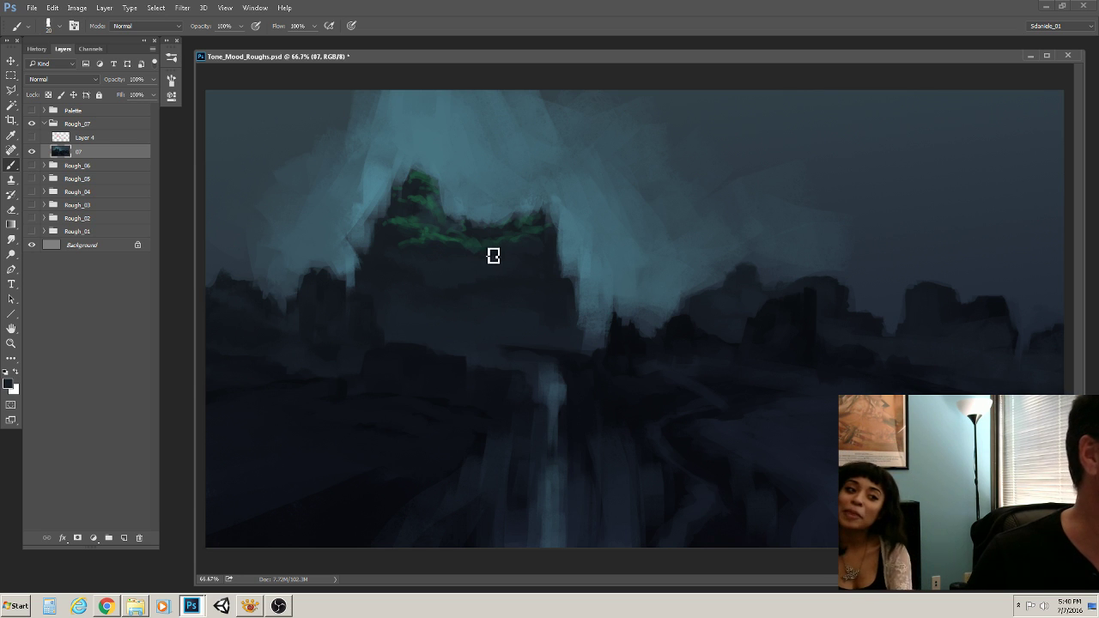
left_click(426, 221, "alt")
left_click_drag(427, 222, 467, 229)
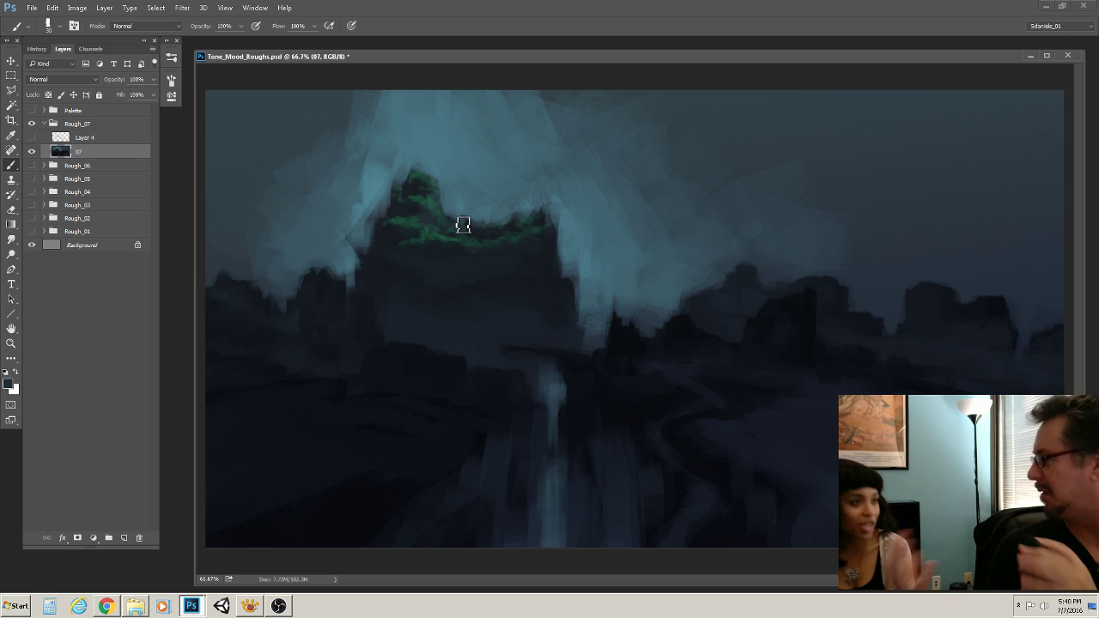
Sample the muted green and spread thin vegetation strokes down and across the central cliff's face
left_click(405, 219, "alt")
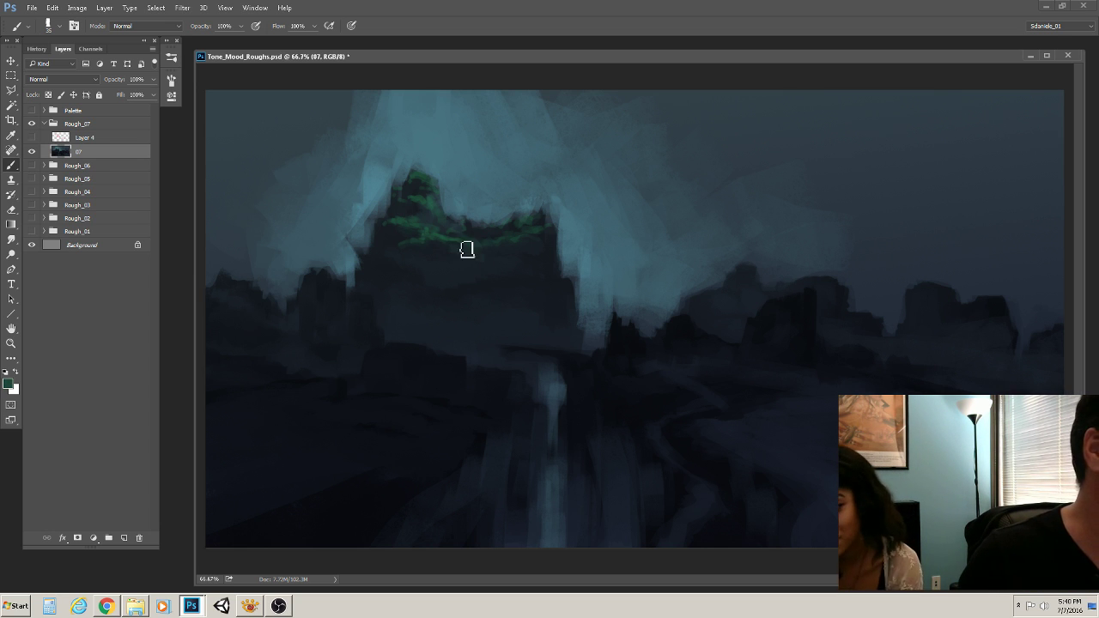
left_click_drag(500, 252, 552, 272)
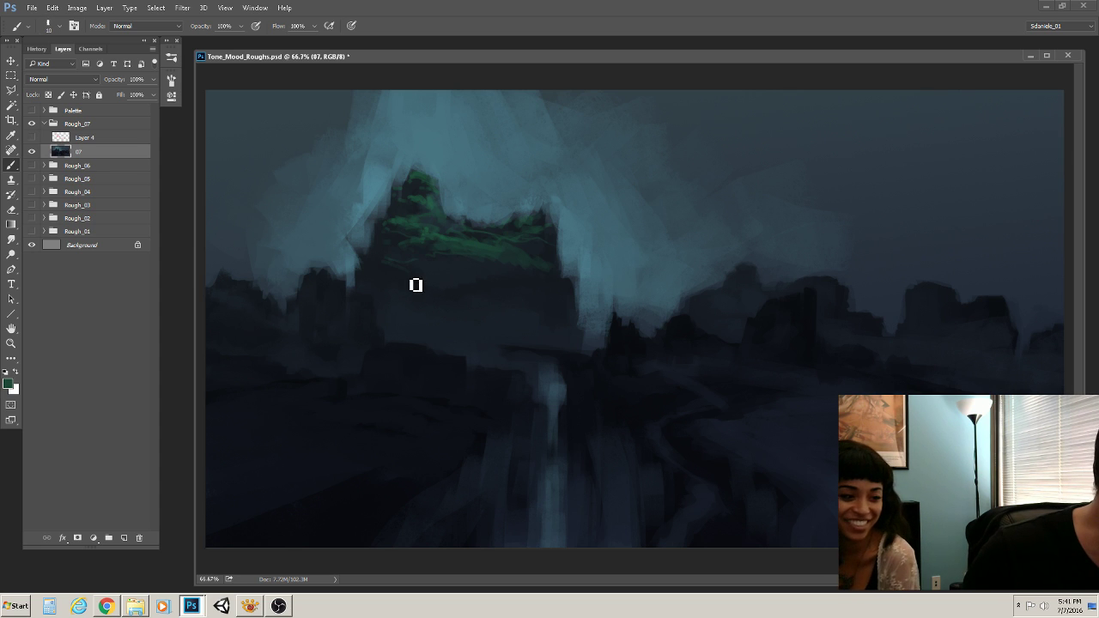
key("bracketleft")
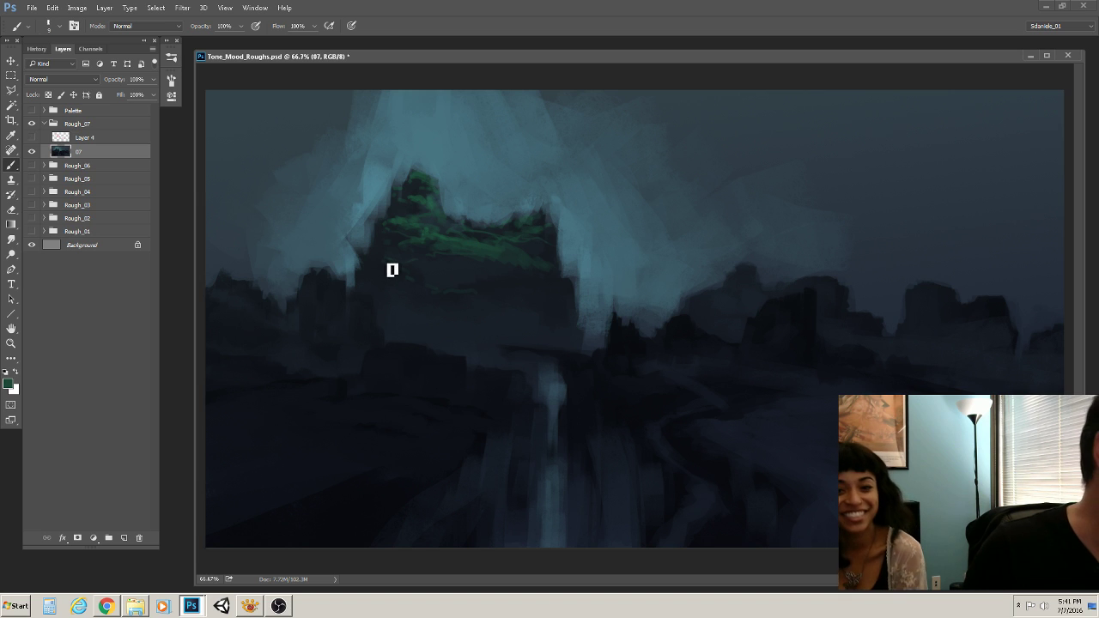
Set the foreground colour to bright green 288a15 and paint highlights on the very top of the cliff's peak
left_click(11, 384)
left_click_drag(190, 251, 226, 216)
left_click(260, 250)
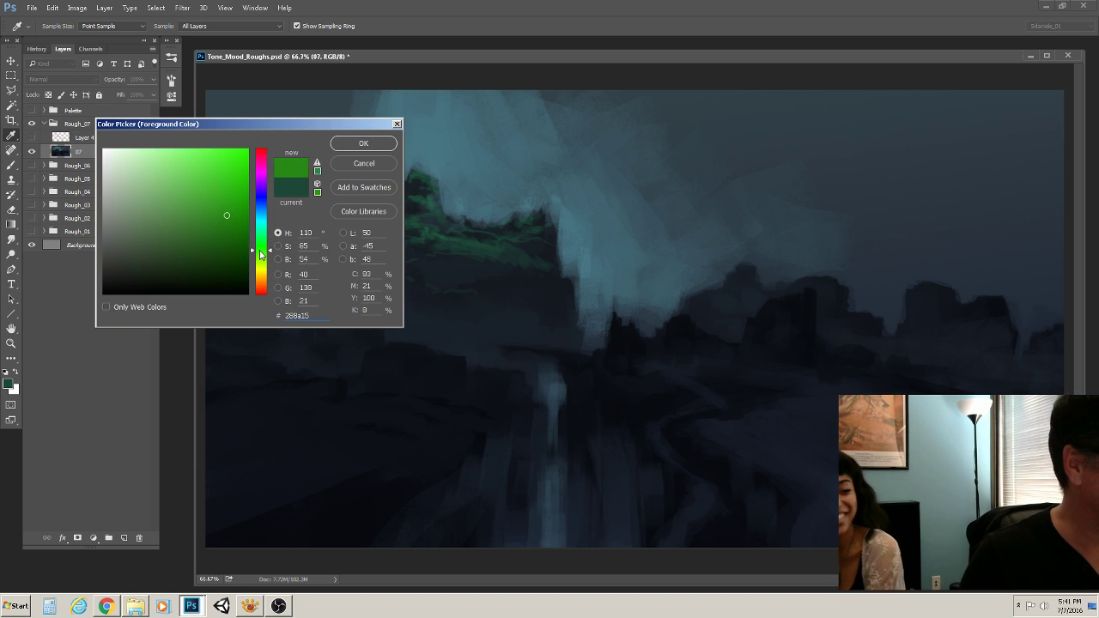
left_click(350, 146)
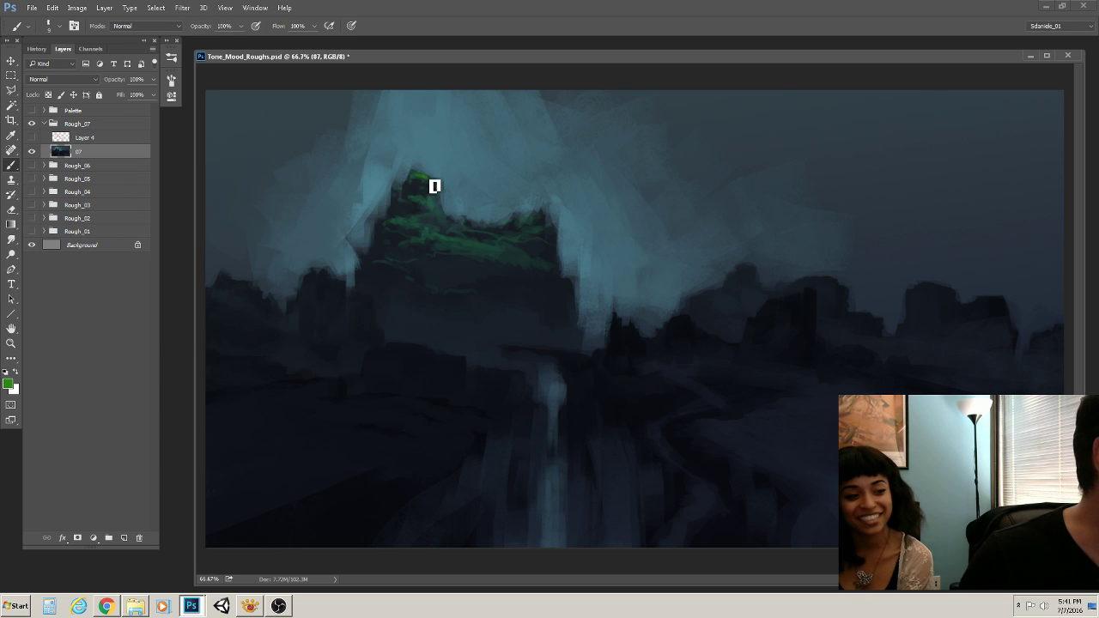
mouse_move(422, 180)
left_mouse_down()
mouse_move(437, 189)
mouse_move(429, 177)
left_mouse_up()
right_click(429, 177)
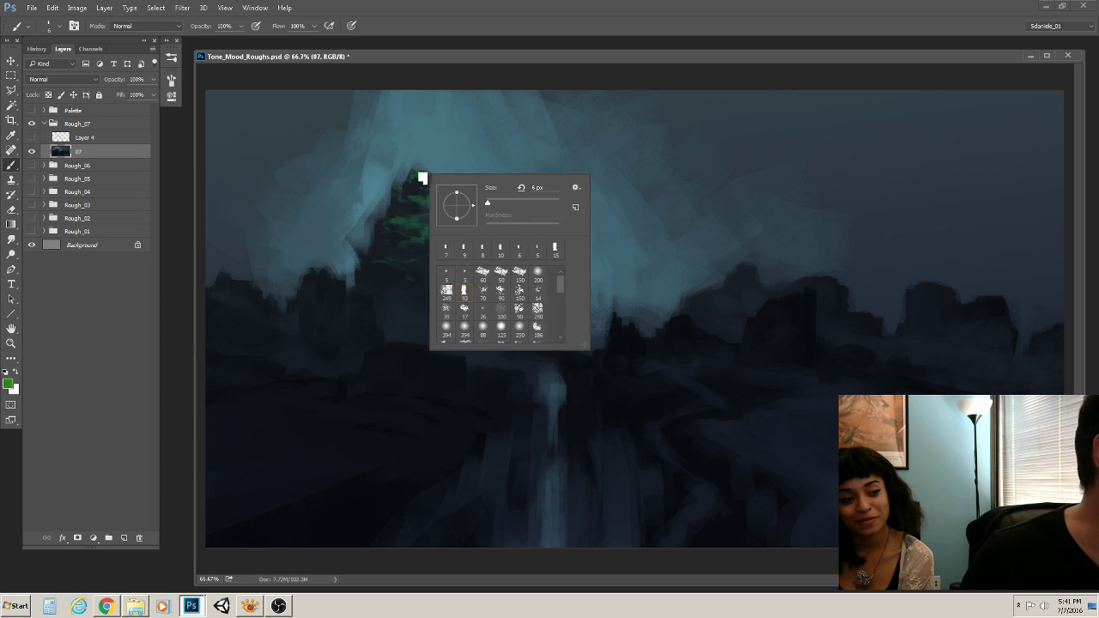
left_click(420, 177)
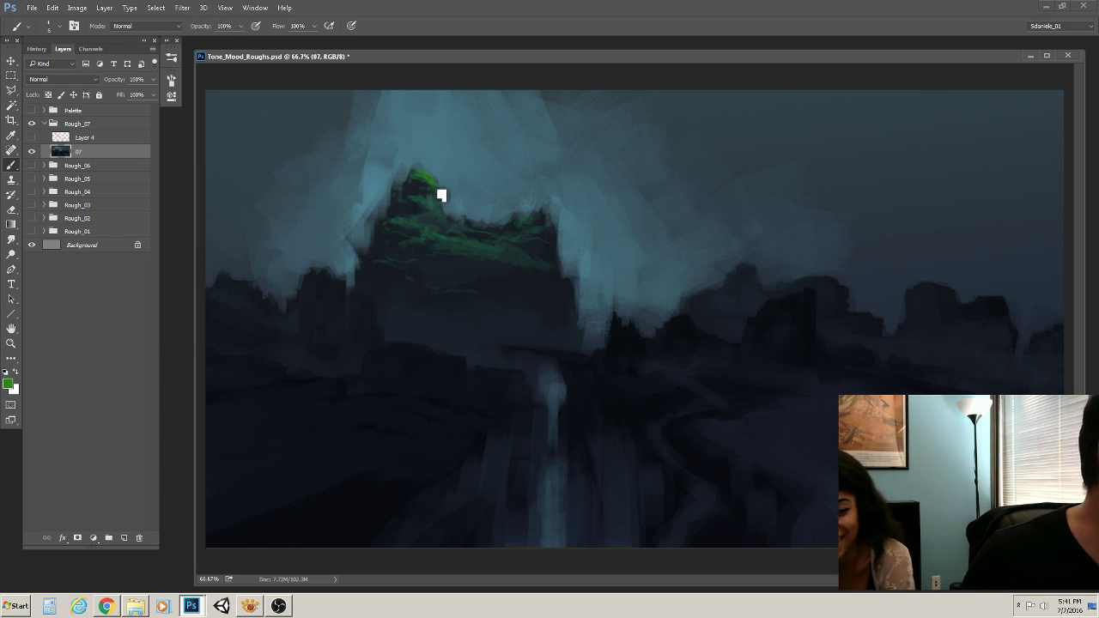
Carry the bright green highlights down the peak and across the ledge to the far tower, varying the brush size
key("bracketright")
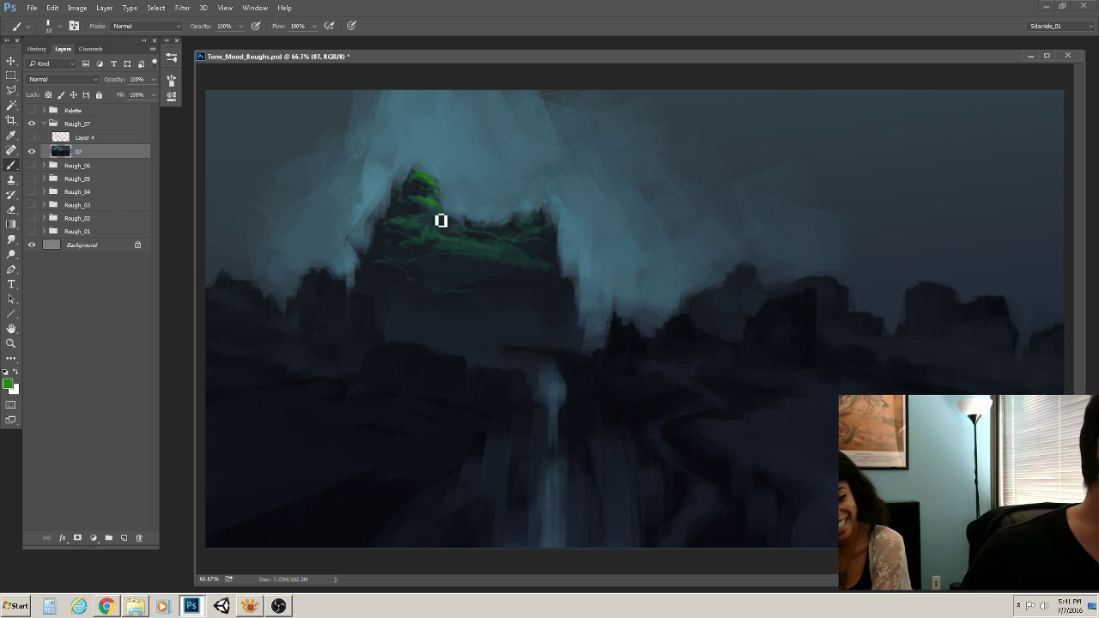
key("bracketright")
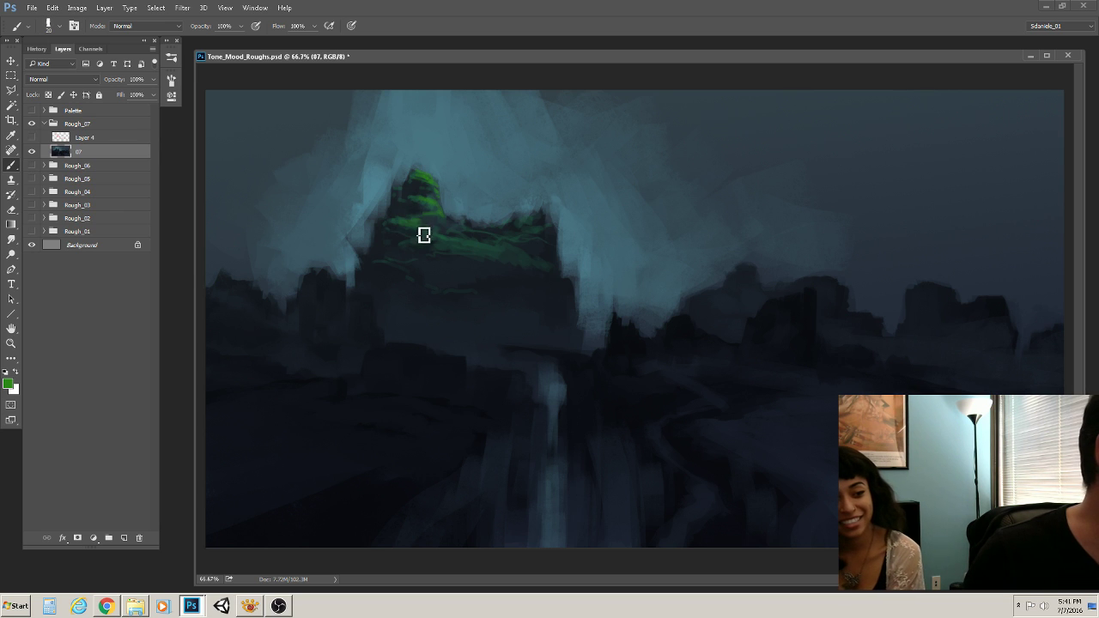
key("bracketleft")
key("bracketleft")
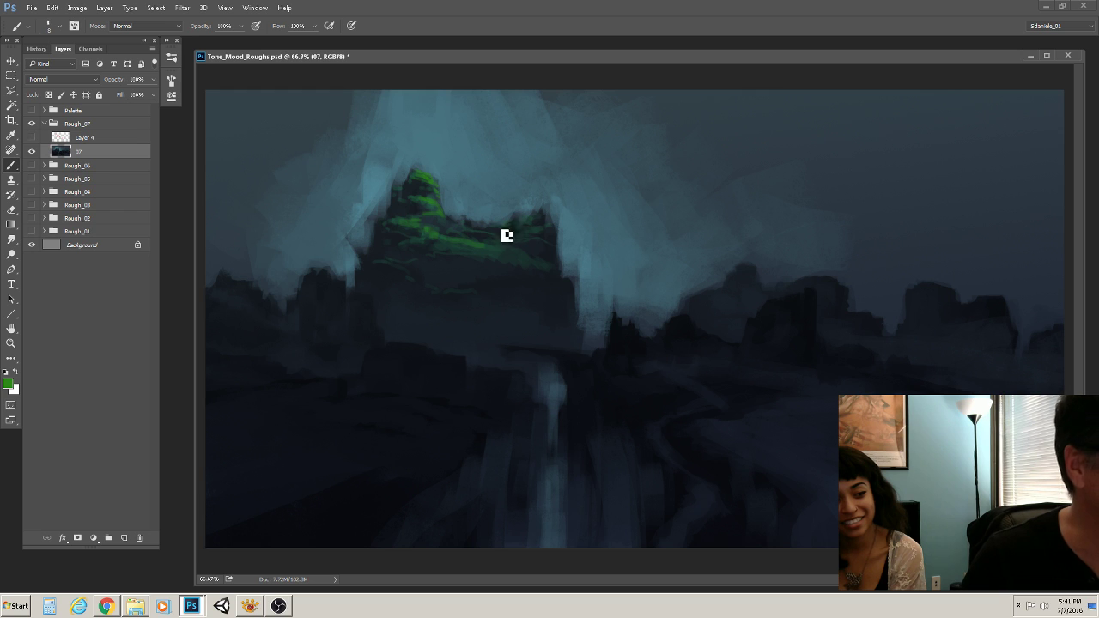
key("bracketright")
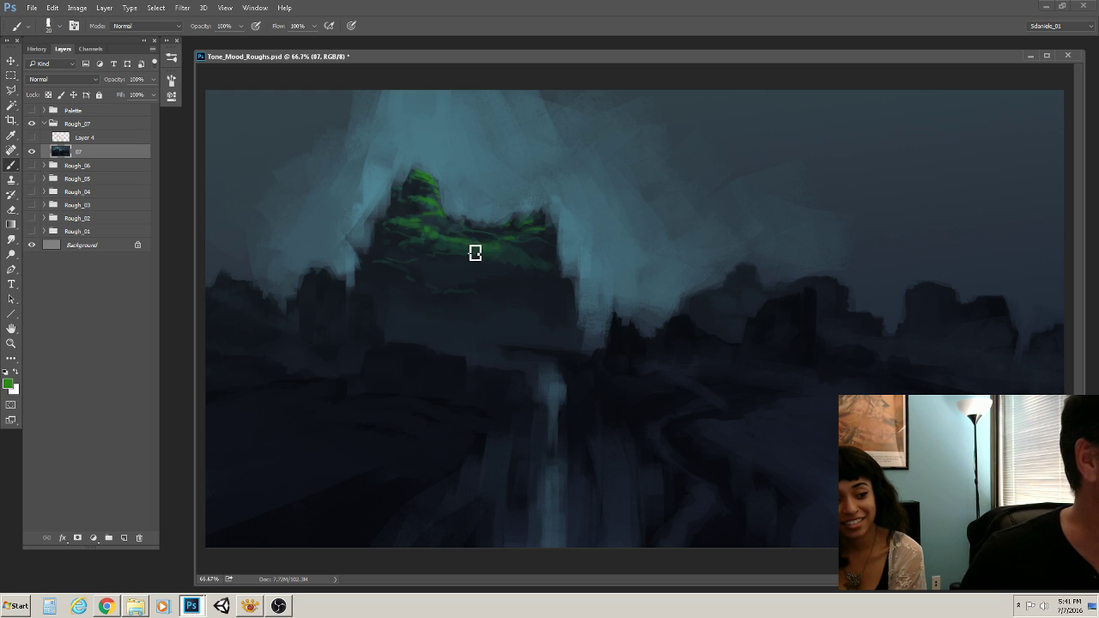
Add finer bright green accents along the central cliff's ledge with a progressively smaller brush
key("bracketleft")
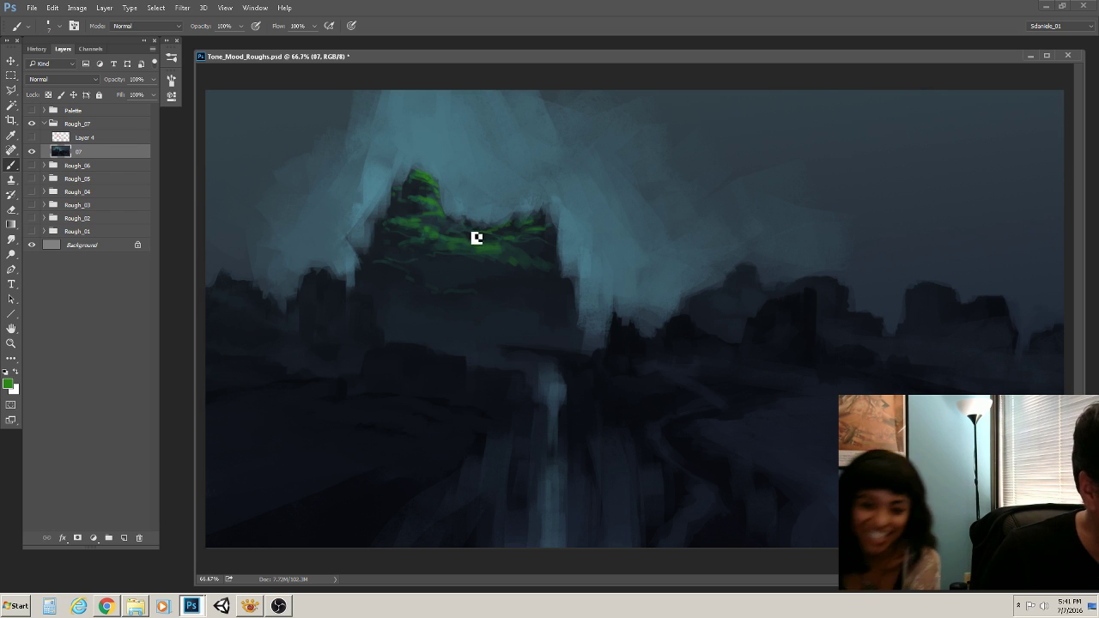
key("bracketleft")
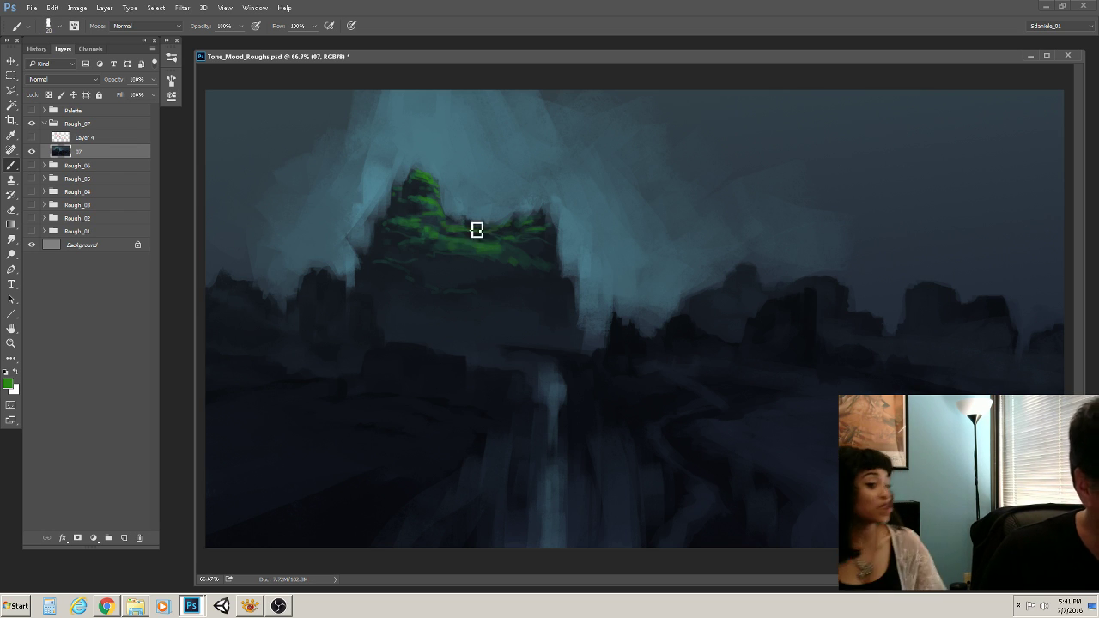
key("bracketleft")
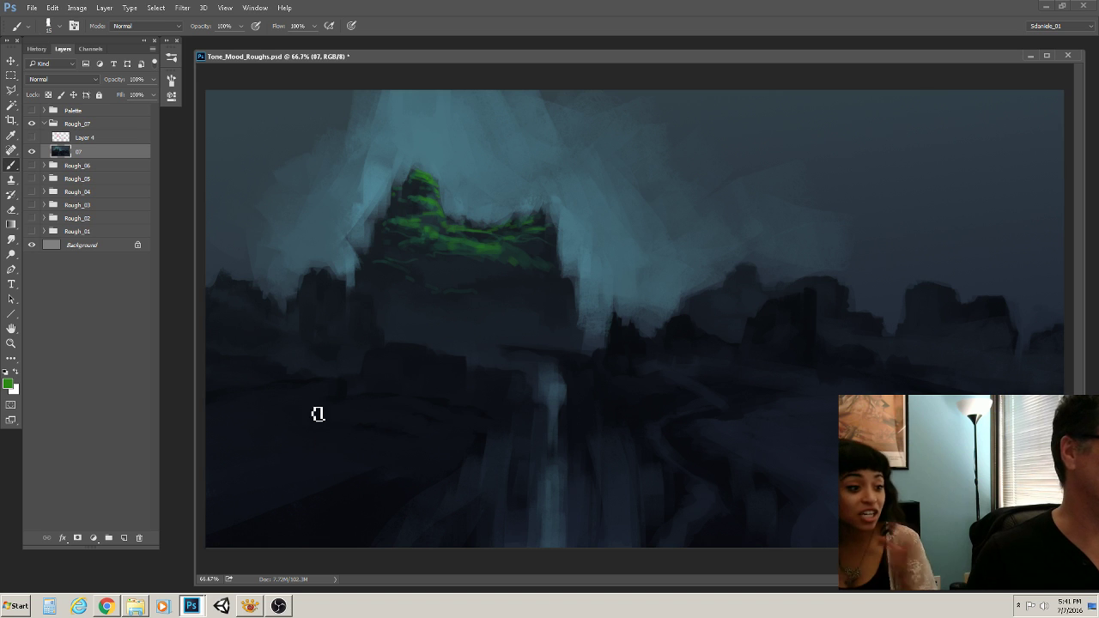
Set the foreground colour to muted peach b6886f and paint a vertical light beam rising from the cliff's peak to the canvas edge
left_click(9, 383)
left_click_drag(169, 211, 168, 197)
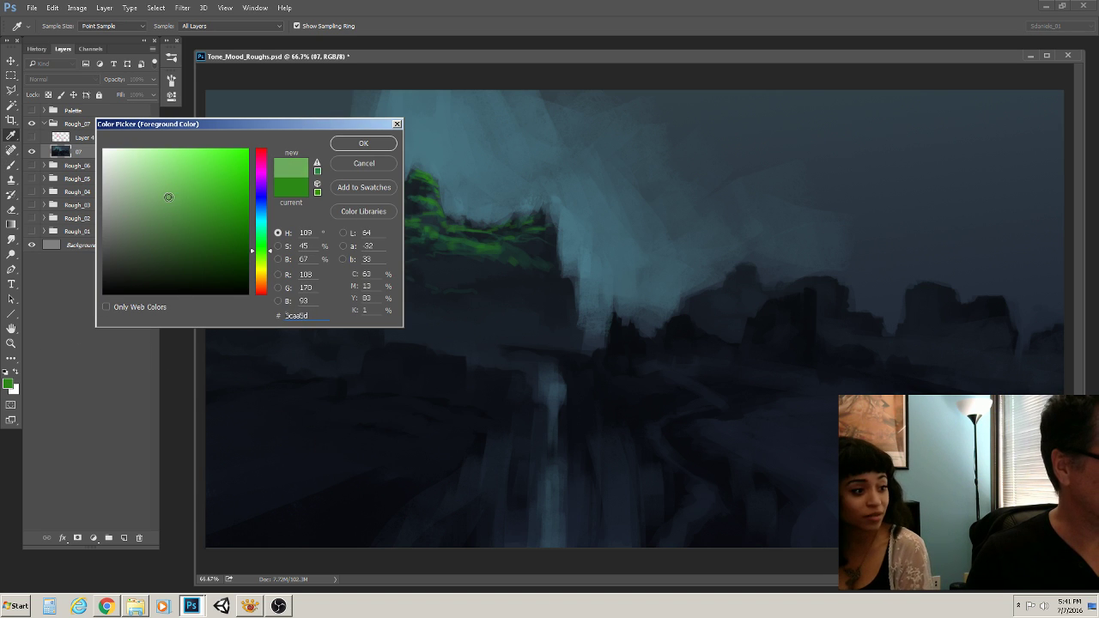
left_click(259, 274)
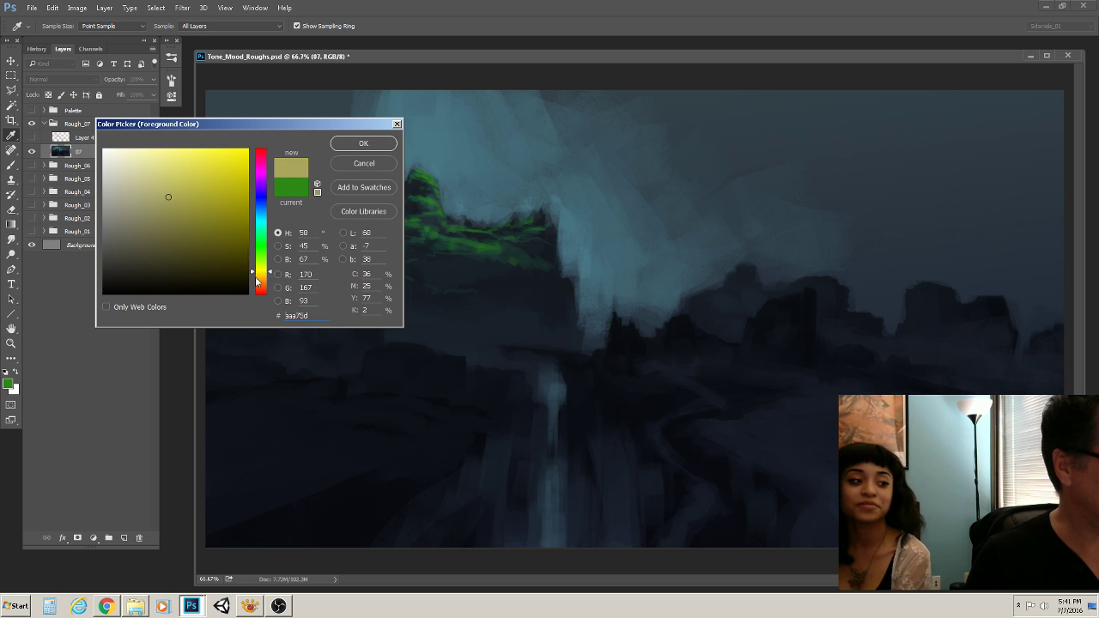
left_click_drag(256, 278, 256, 286)
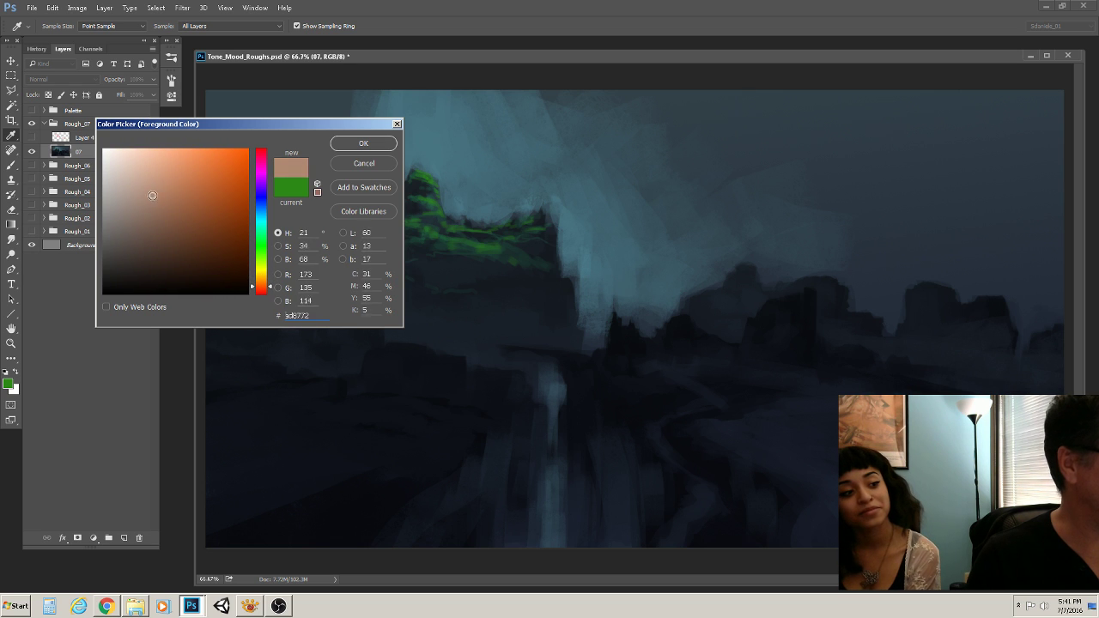
left_click(363, 143)
key("b")
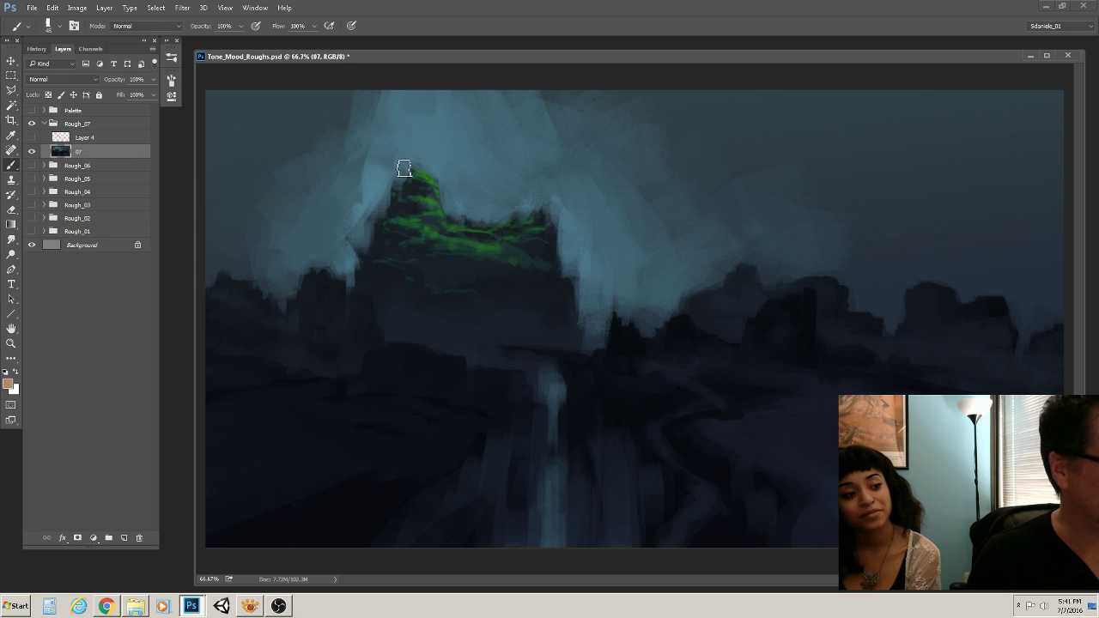
left_click(401, 158)
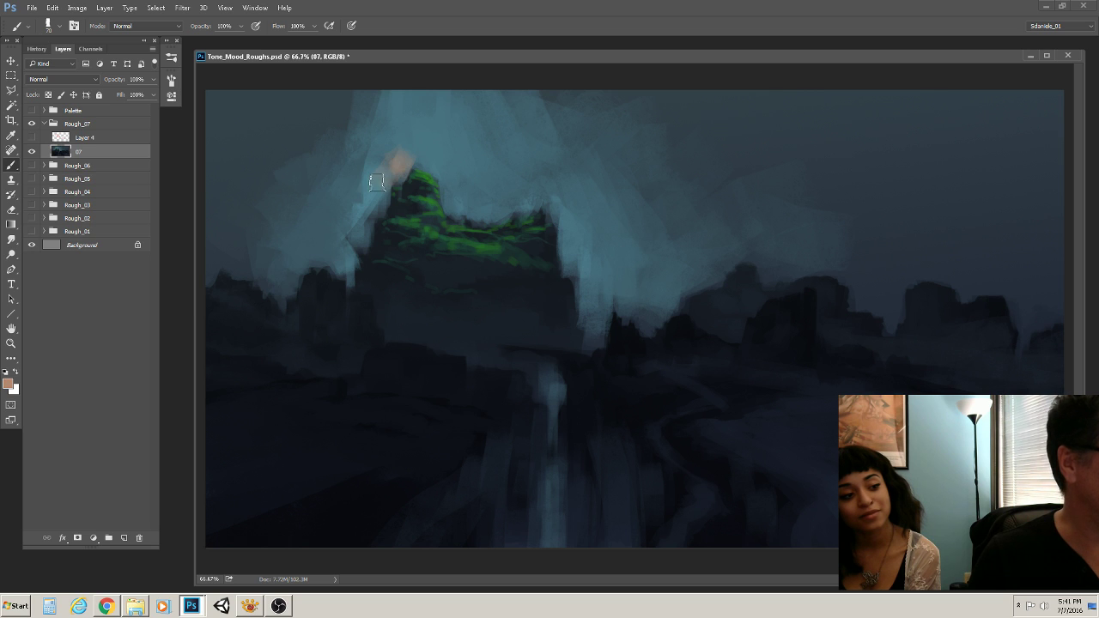
mouse_move(400, 152)
left_mouse_down()
mouse_move(411, 89)
mouse_move(413, 151)
mouse_move(438, 161)
mouse_move(413, 147)
mouse_move(434, 162)
mouse_move(432, 80)
mouse_move(423, 149)
mouse_move(413, 92)
left_mouse_up()
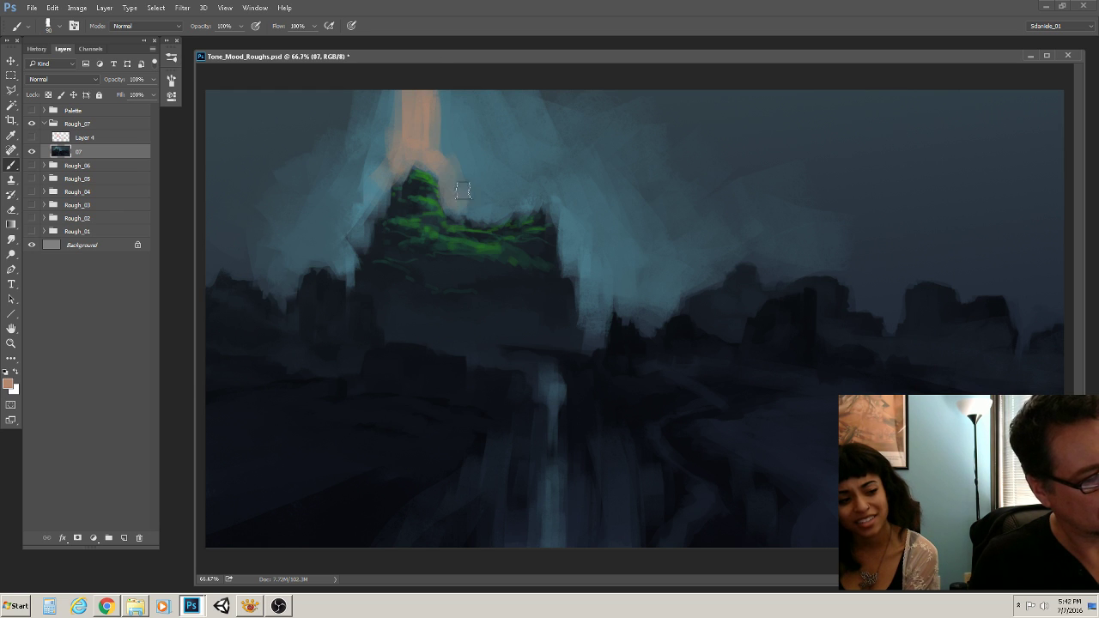
Enlarge the brush and paint a peach glow in the sky above the dip between the peak and the far tower
key("bracketright")
key("bracketright")
key("bracketright")
key("bracketright")
left_click_drag(495, 177, 484, 159)
Set the foreground colour to pure red and paint a tiny figure on the cliff's peak with a small brush, finishing with a sampled dark
key("bracketleft")
key("bracketleft")
key("bracketleft")
key("bracketleft")
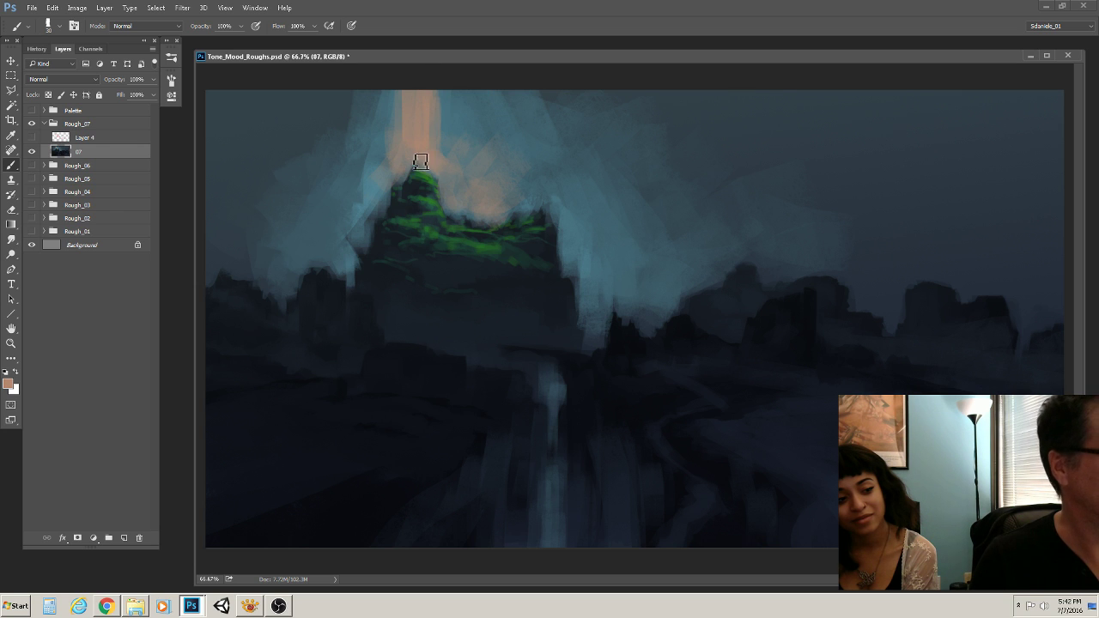
left_click(7, 383)
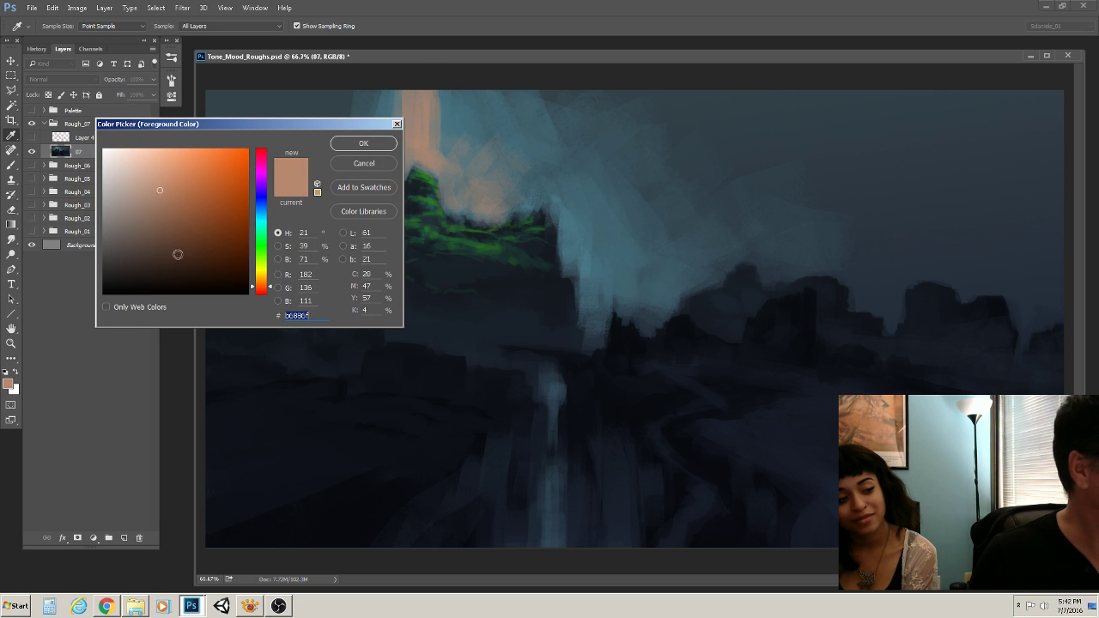
left_click(261, 158)
left_click(363, 144)
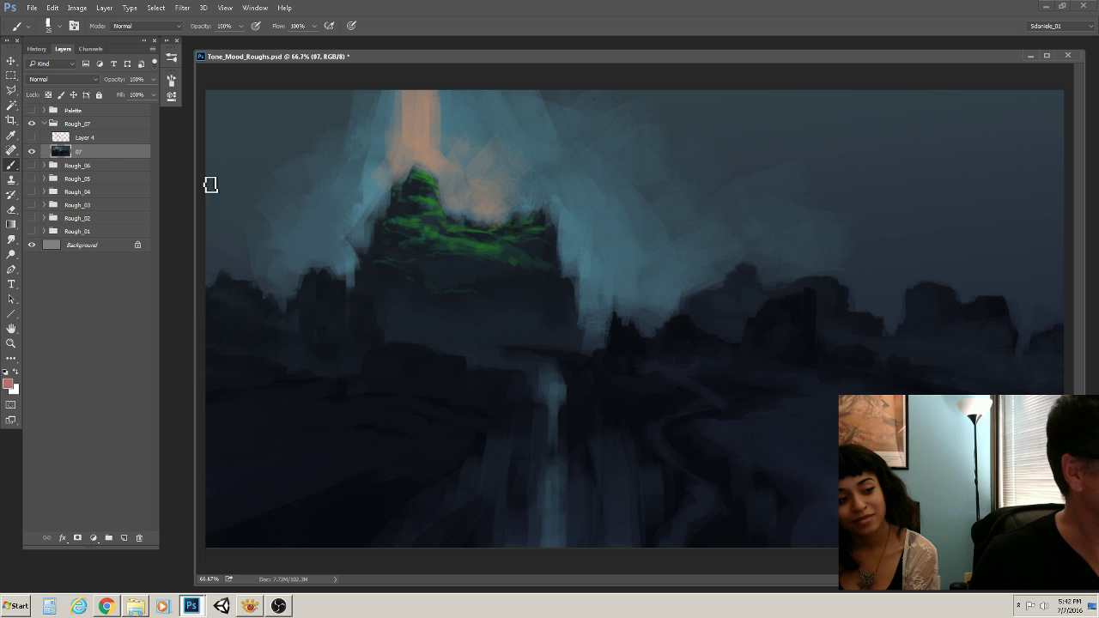
left_click(8, 383)
left_click(248, 149)
left_click(363, 143)
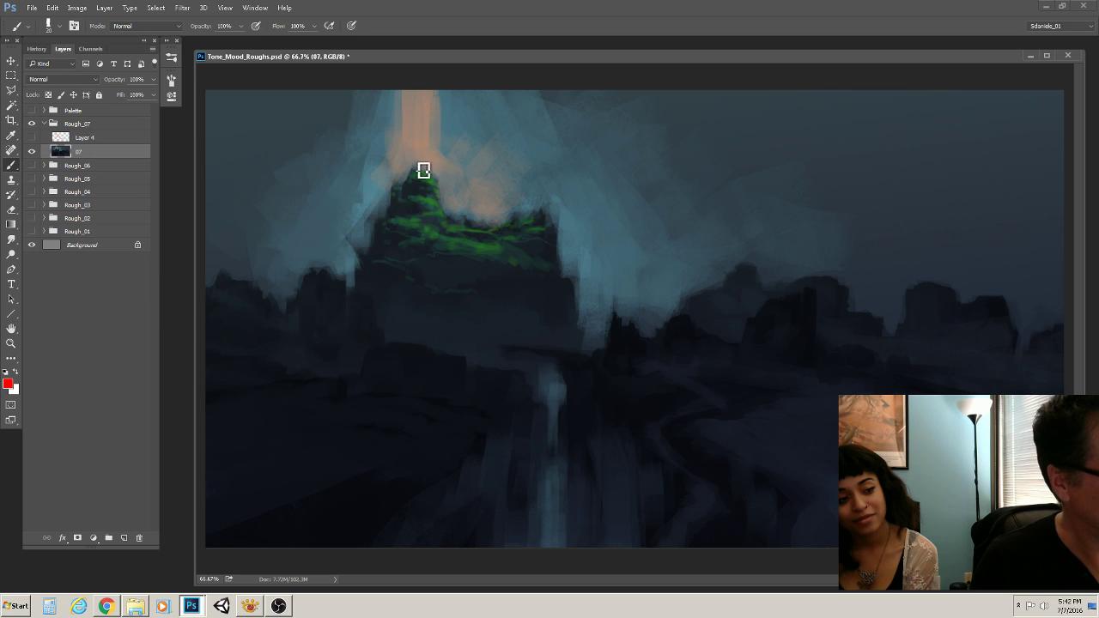
left_click_drag(417, 167, 416, 158)
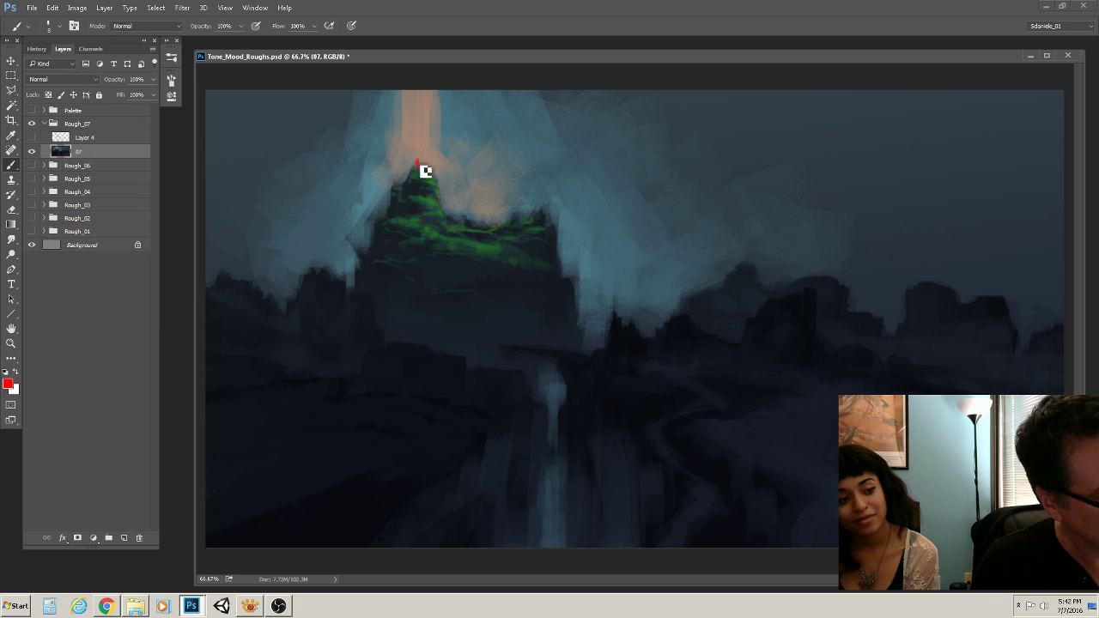
key("d")
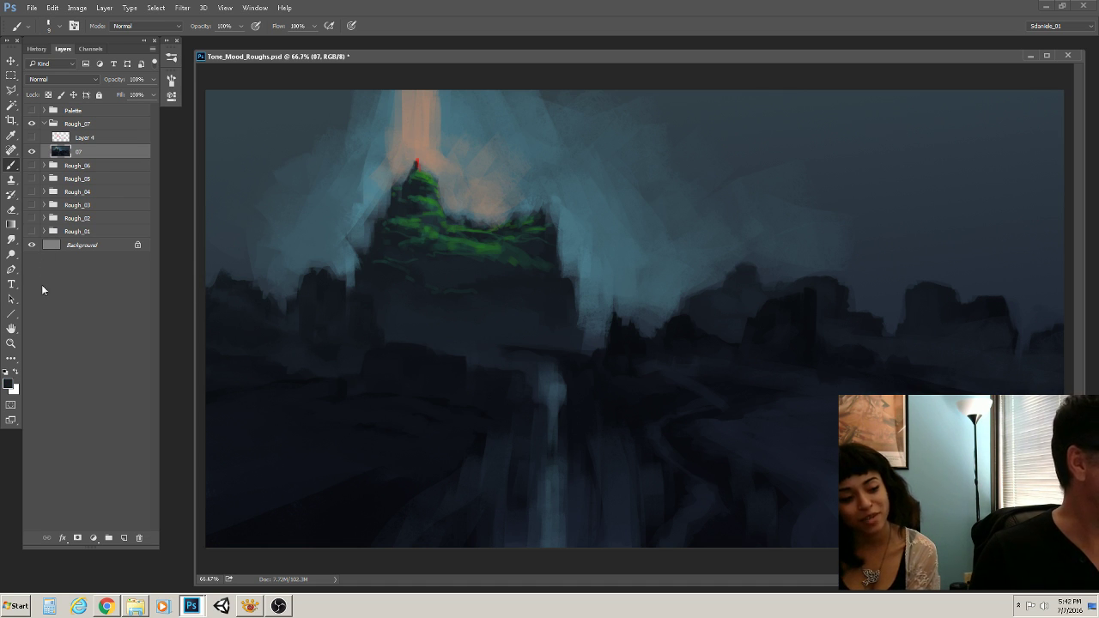
Switch to a soft 200 px brush and set its blending mode to Color Dodge
key("bracketright")
key("bracketright")
key("bracketright")
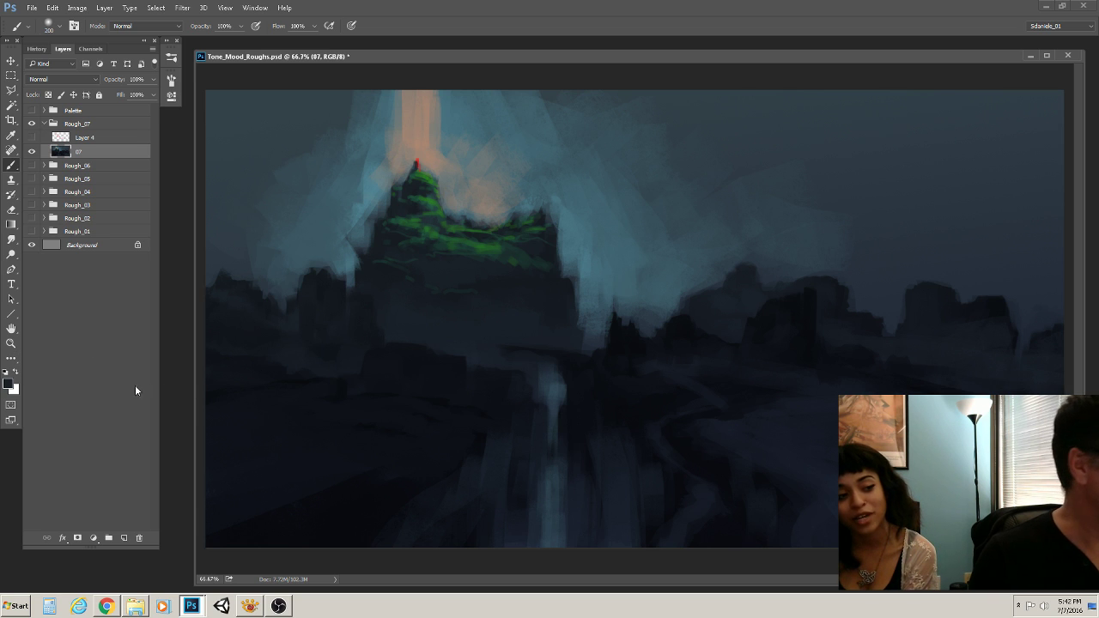
left_click(141, 25)
left_click(133, 126)
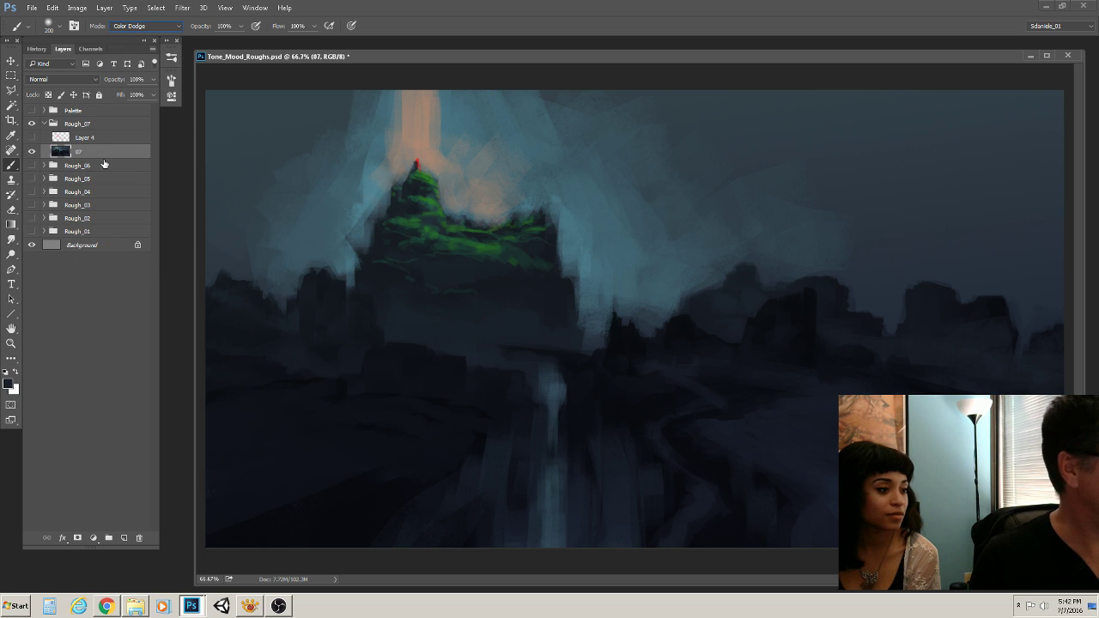
Set the foreground colour to golden orange c58f1d and brighten the light beam above the peak with Color Dodge strokes
left_click(8, 385)
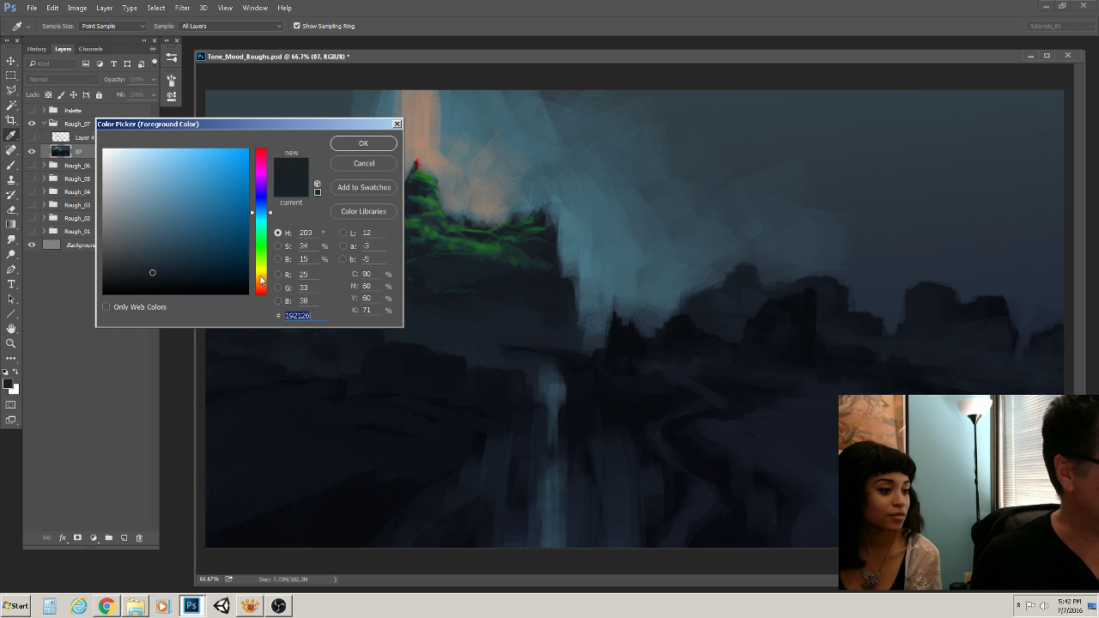
left_click(261, 278)
left_click_drag(206, 229, 223, 187)
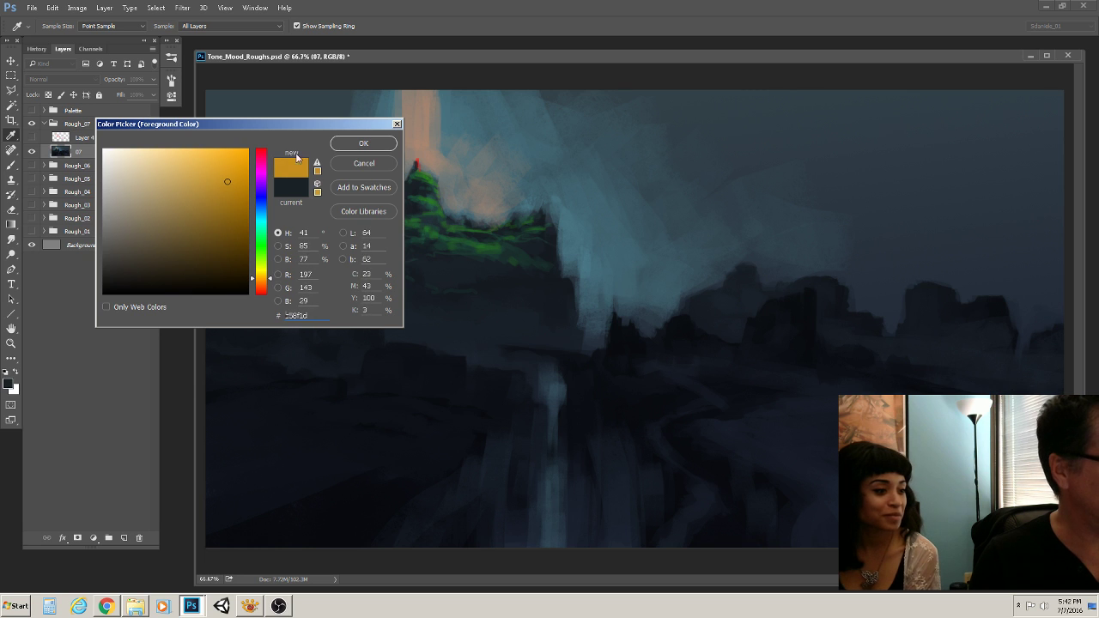
left_click(360, 143)
left_click_drag(396, 178, 406, 8)
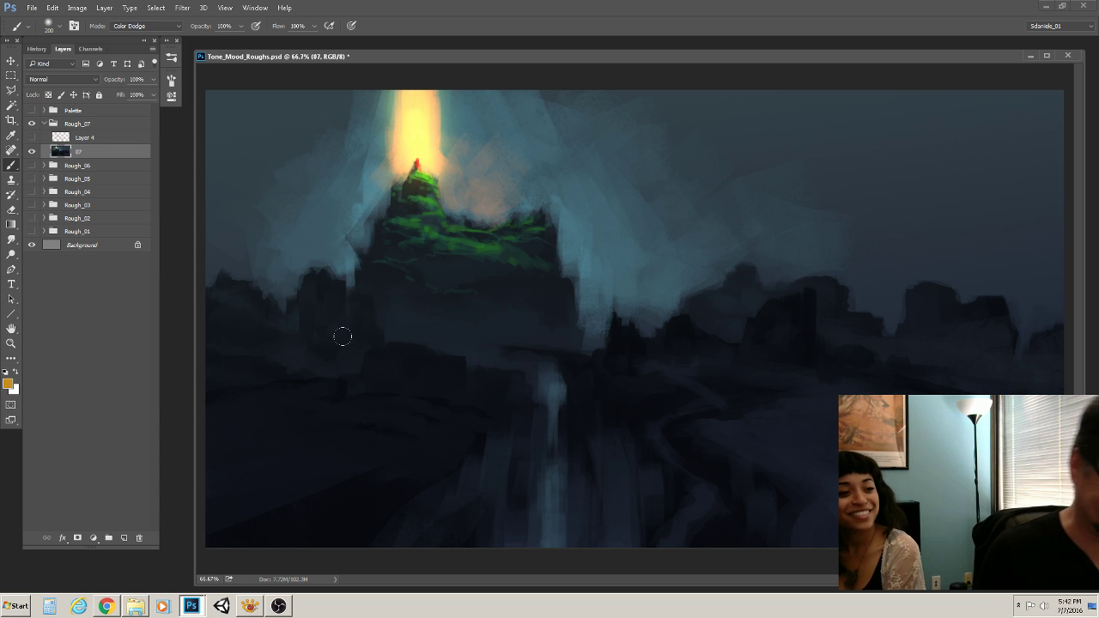
Set the foreground colour to red c51d1d and dodge a warm red glow around the beam and the peach haze with a very large soft brush
left_click(9, 383)
left_click(261, 289)
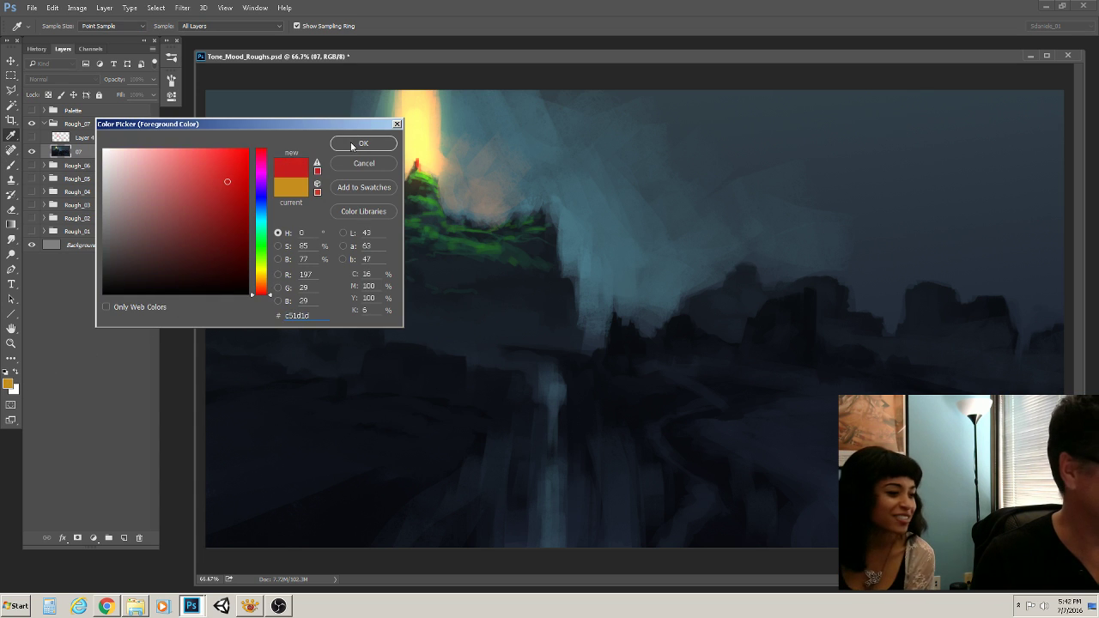
left_click(363, 143)
left_click_drag(385, 114, 402, 99)
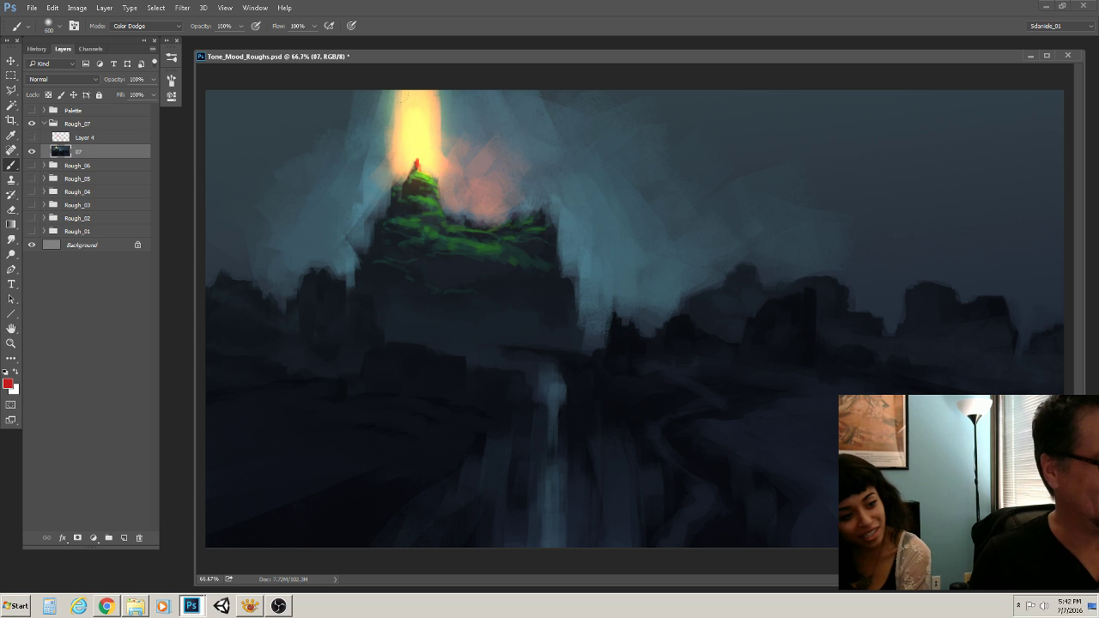
left_click_drag(371, 138, 377, 199)
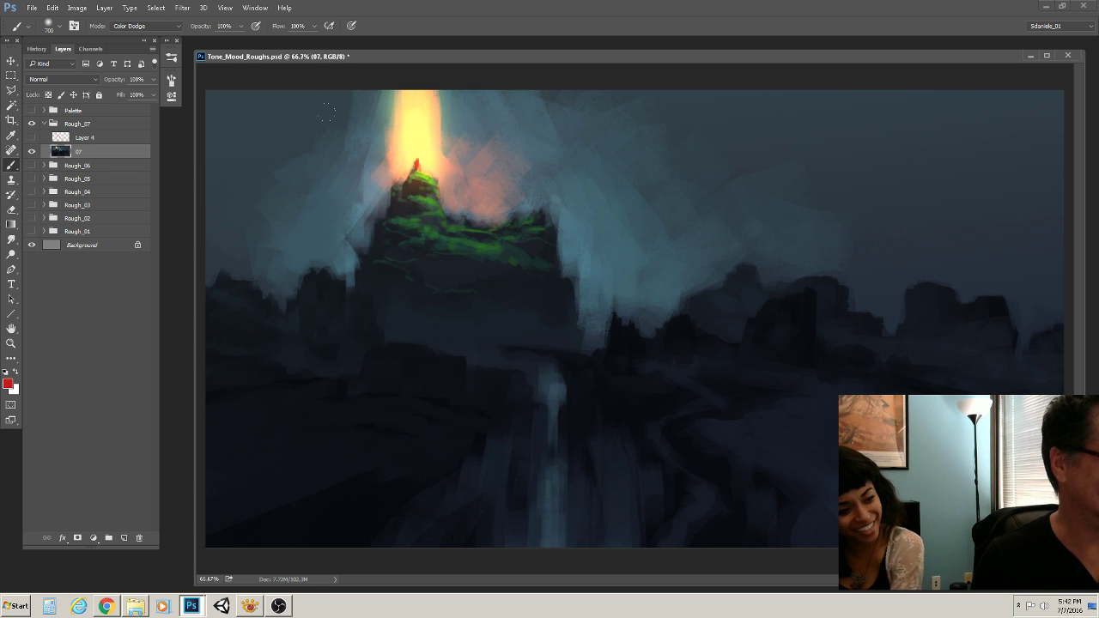
key("bracketright")
left_click_drag(412, 151, 455, 176)
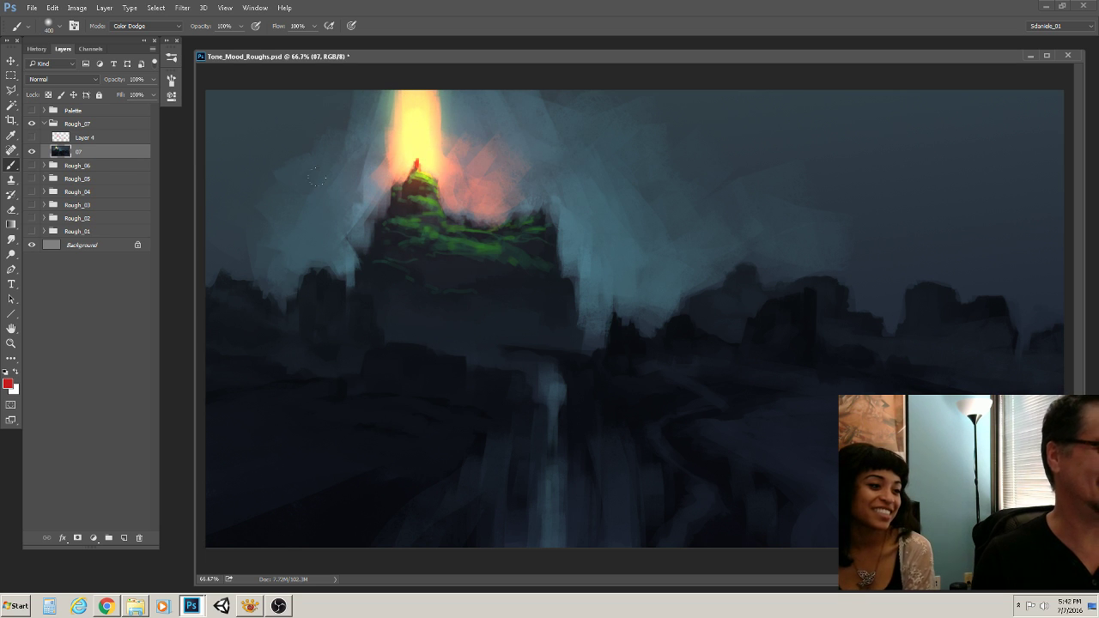
key("bracketleft")
key("bracketleft")
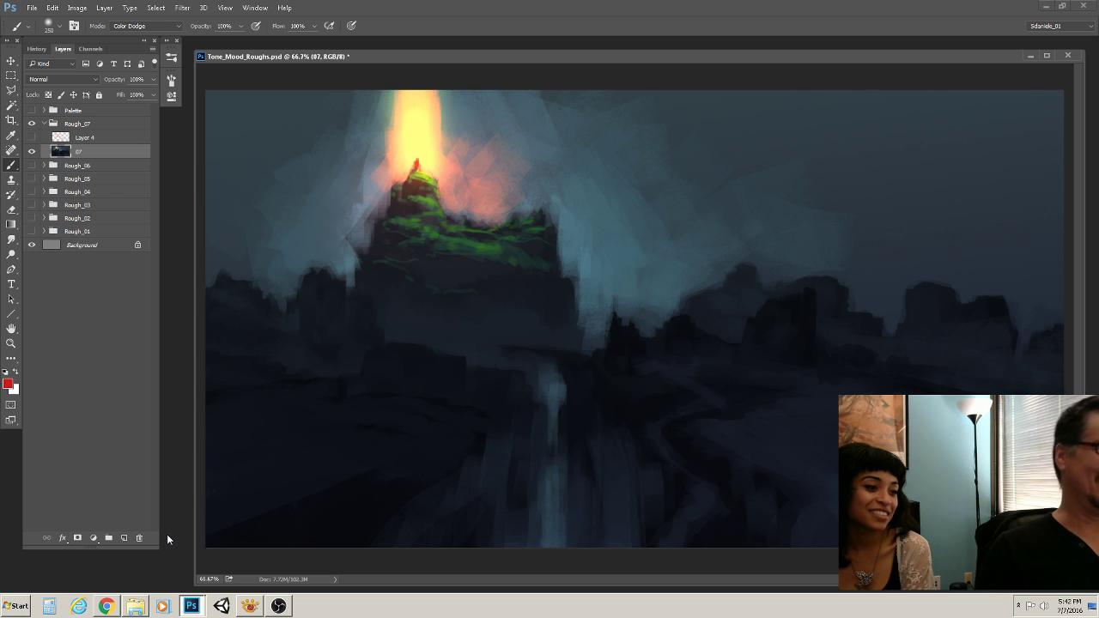
Save the document, and collapse and hide the Rough_07 group
left_click(31, 8)
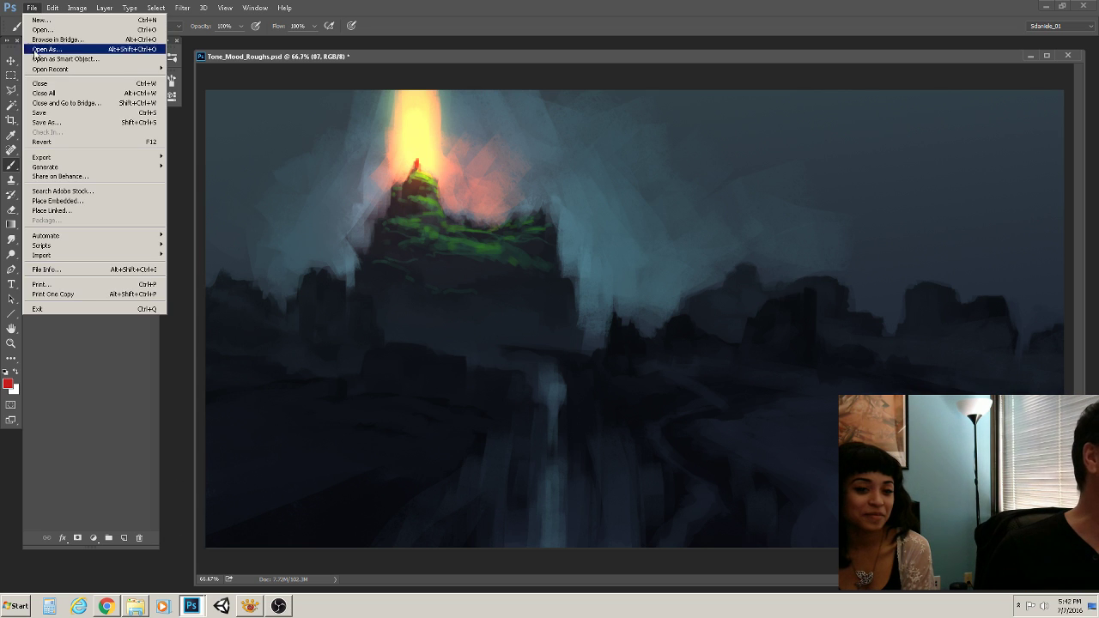
left_click(56, 112)
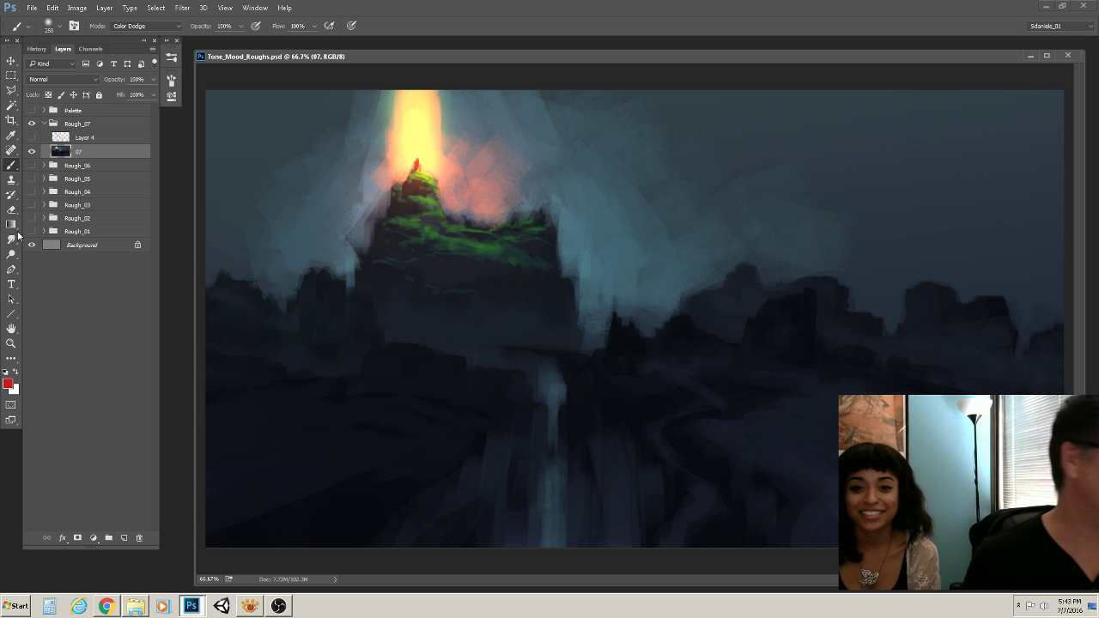
left_click(45, 124)
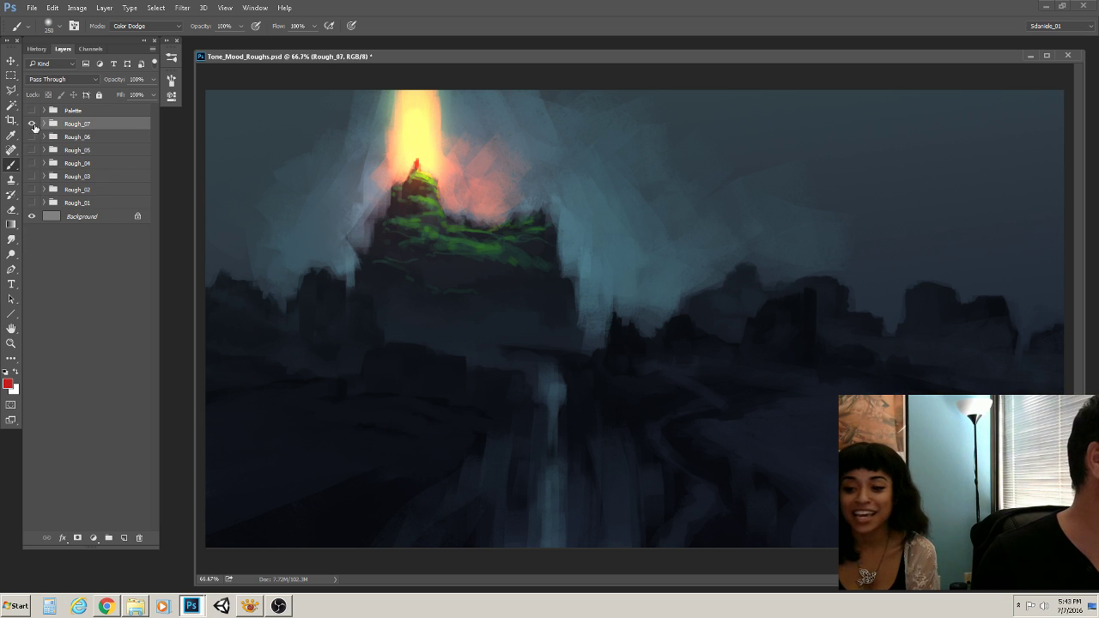
left_click(31, 123)
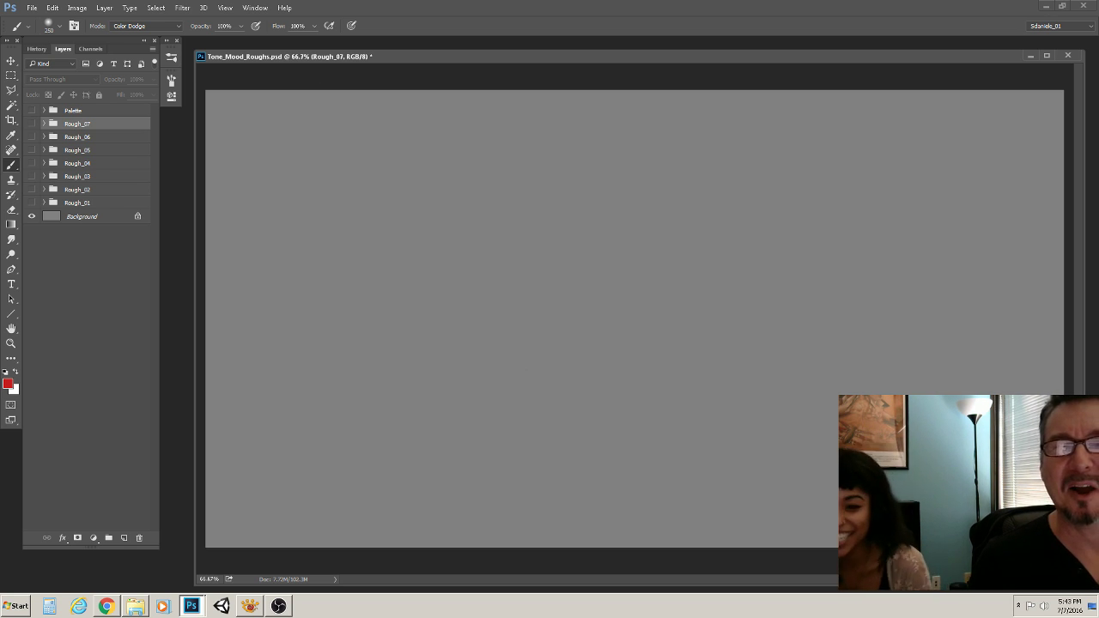
Review the Palette group's reference images, hide them again, and show the Rough_01 group's painting
key("alt+Tab")
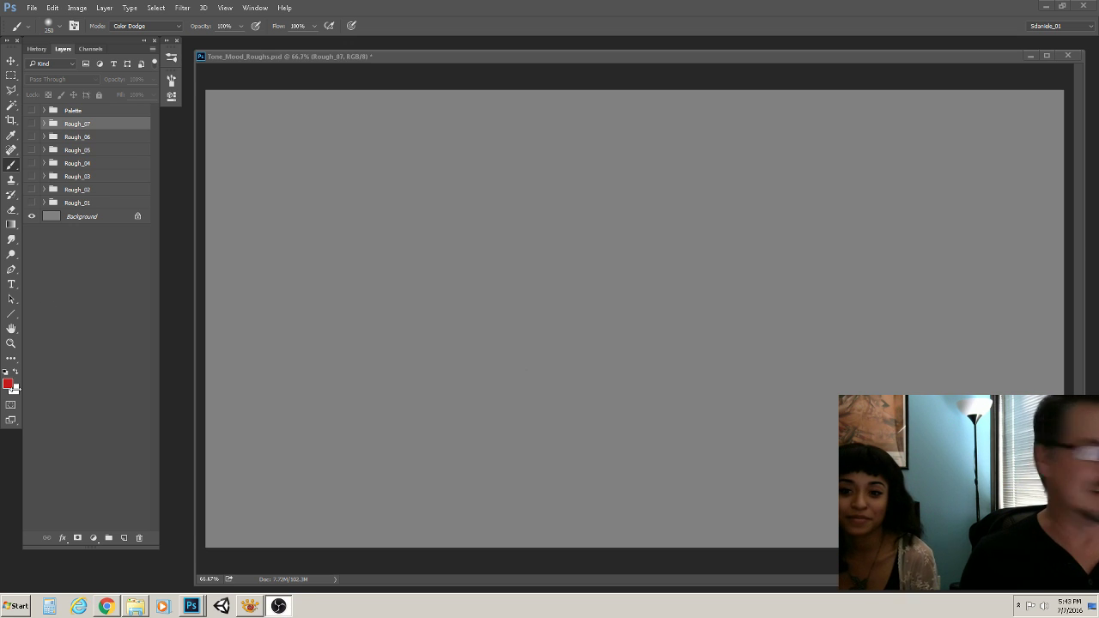
left_click(33, 114)
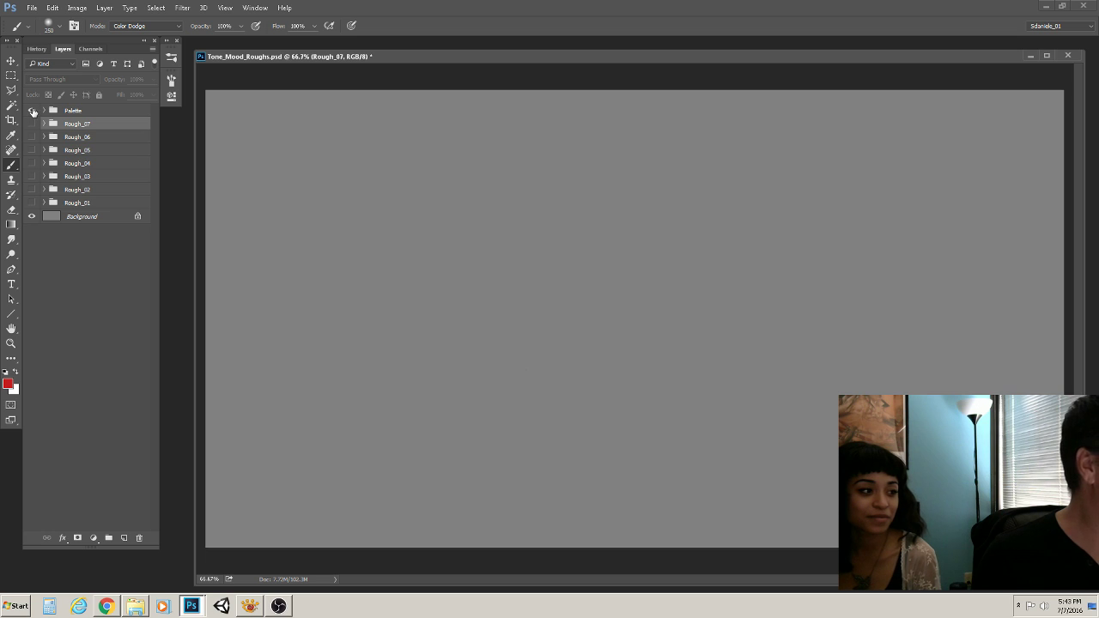
left_click(31, 111)
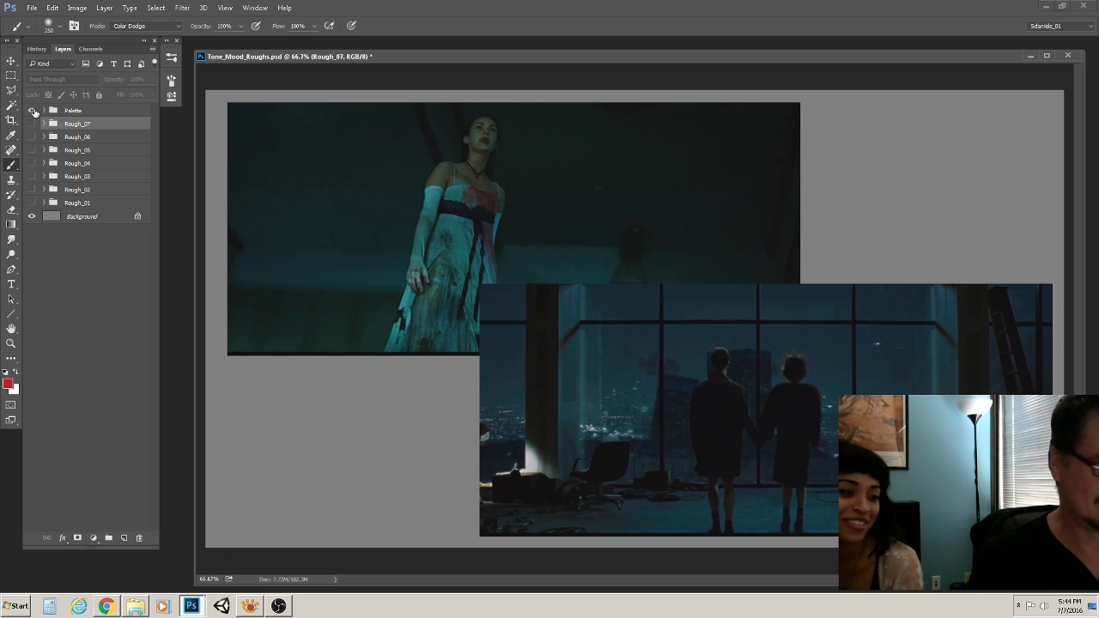
left_click(34, 111)
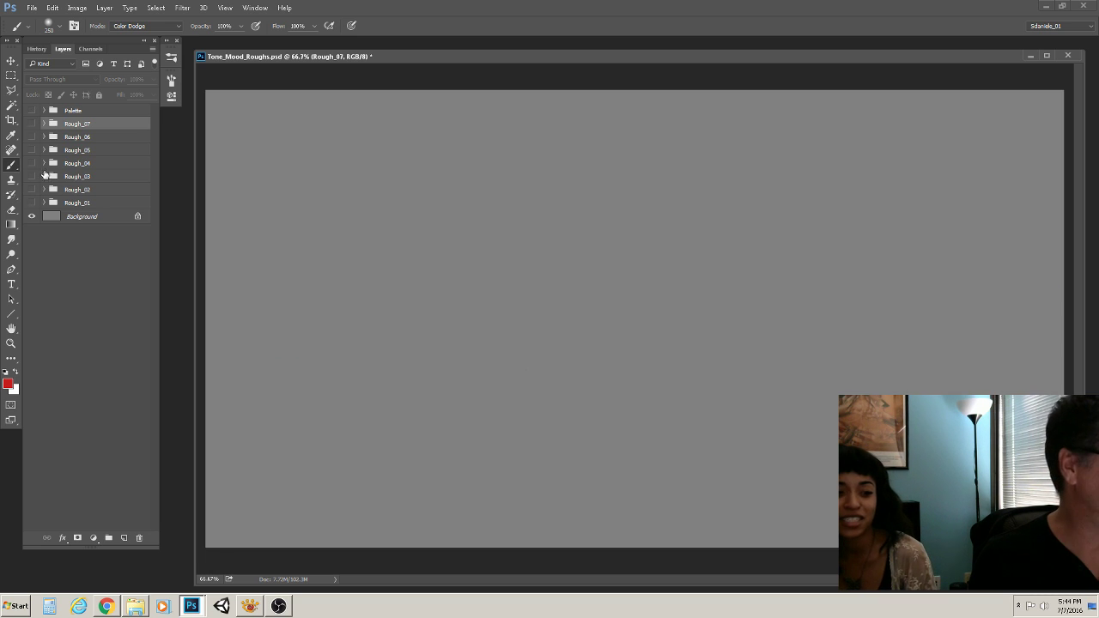
left_click(32, 202)
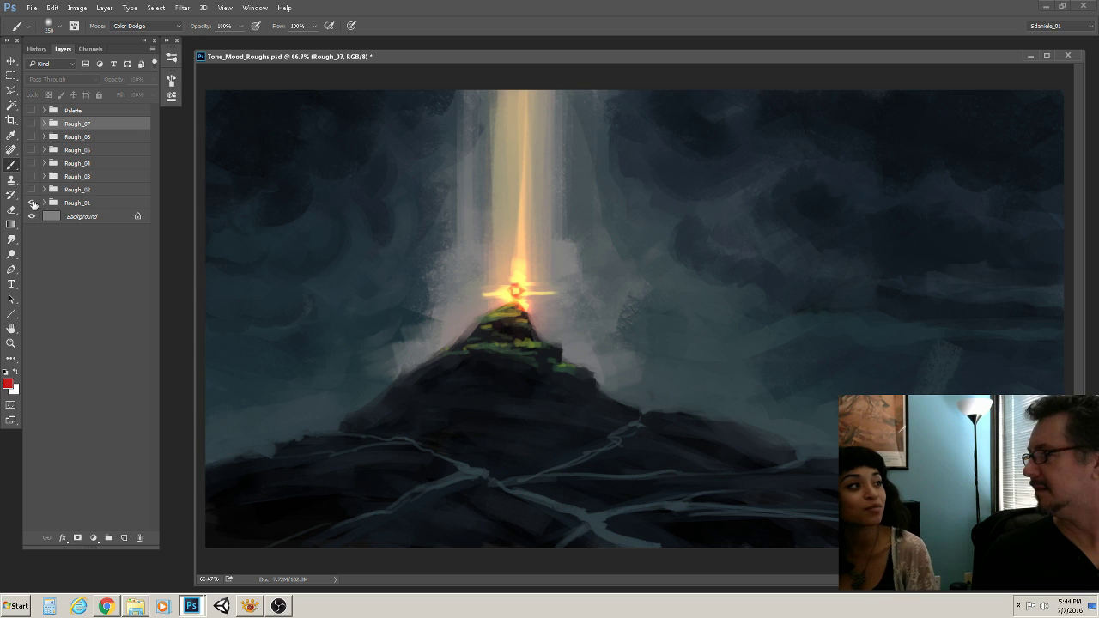
left_click(32, 202)
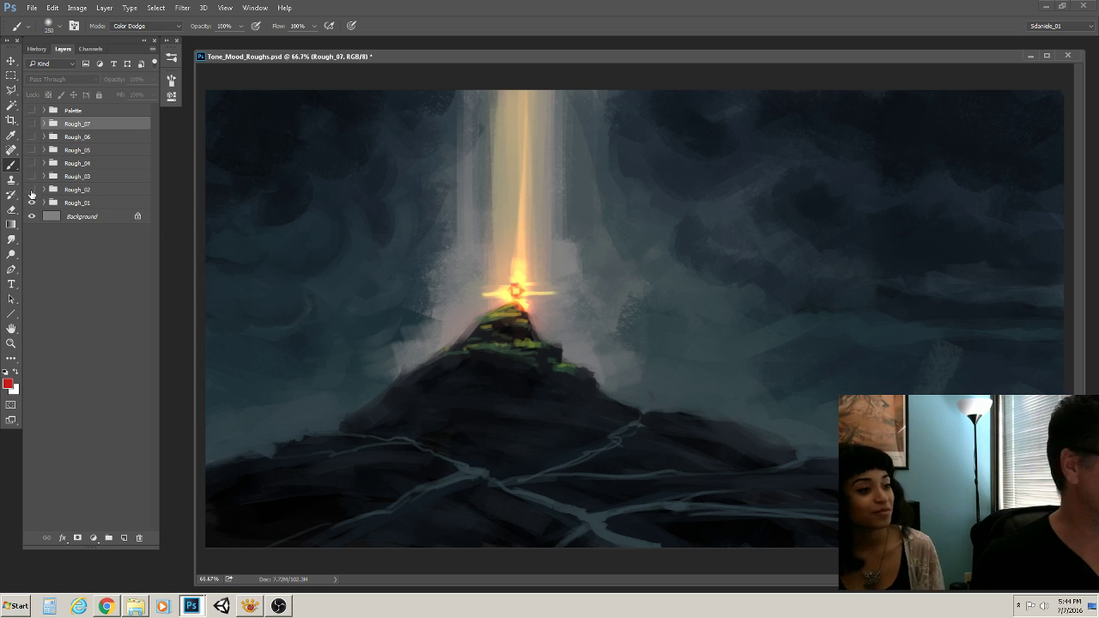
Show the Rough_02 through Rough_07 groups one after another, reviewing each painting in order
left_click(31, 190)
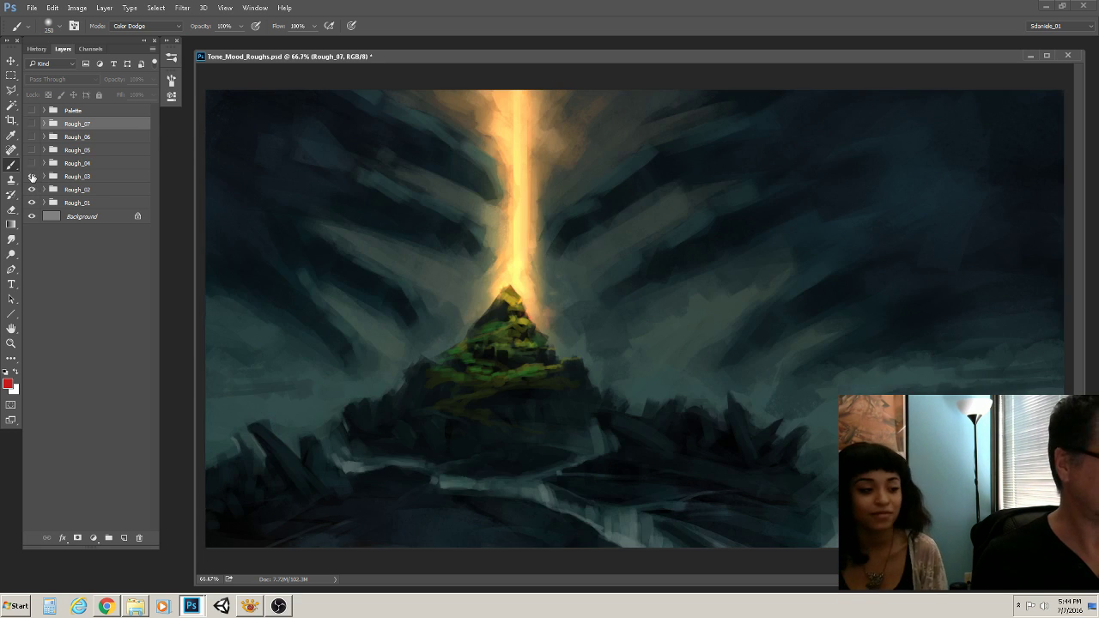
left_click(32, 176)
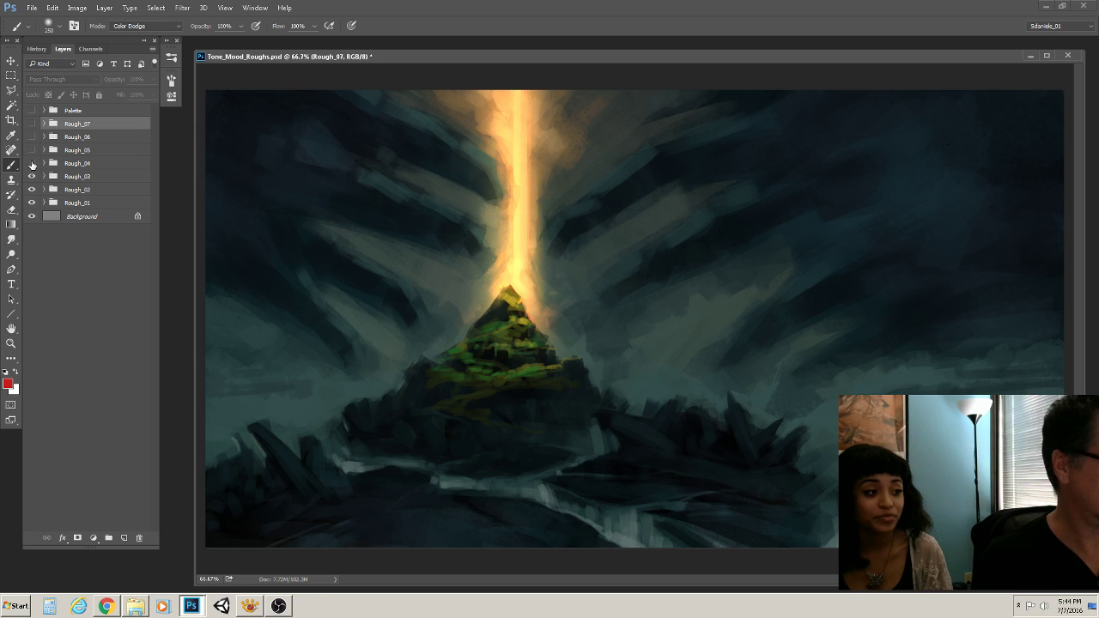
left_click(32, 163)
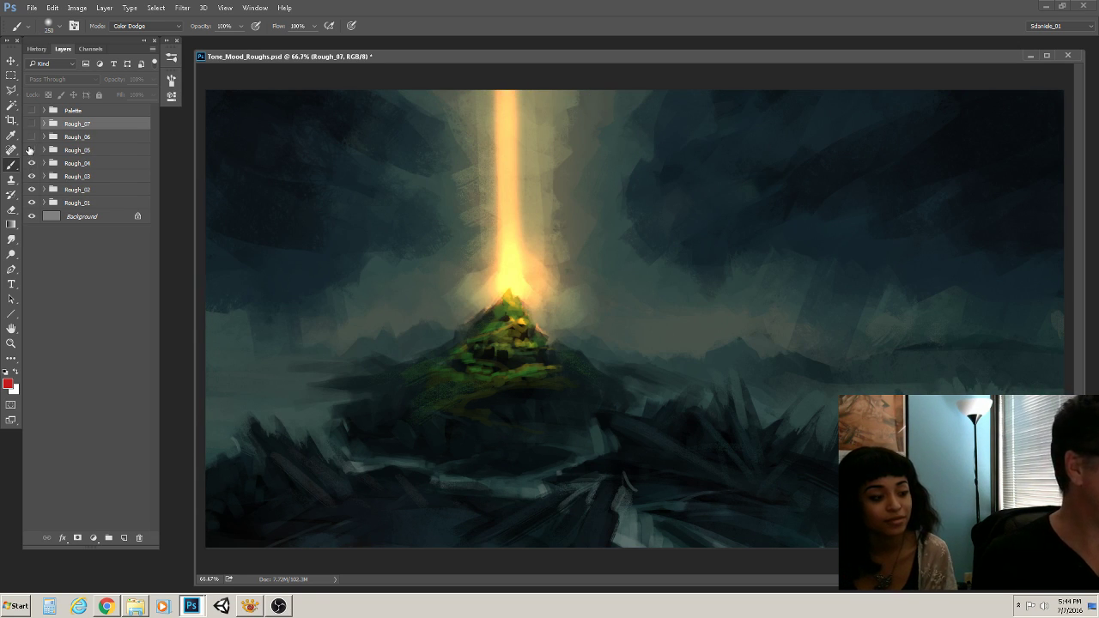
left_click(31, 150)
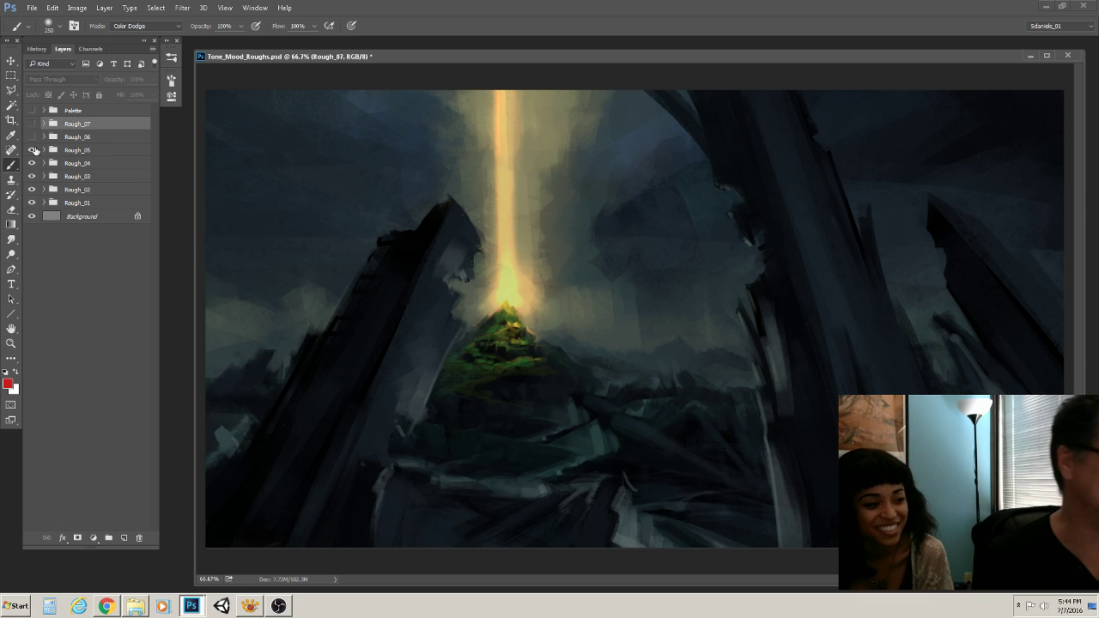
left_click(31, 137)
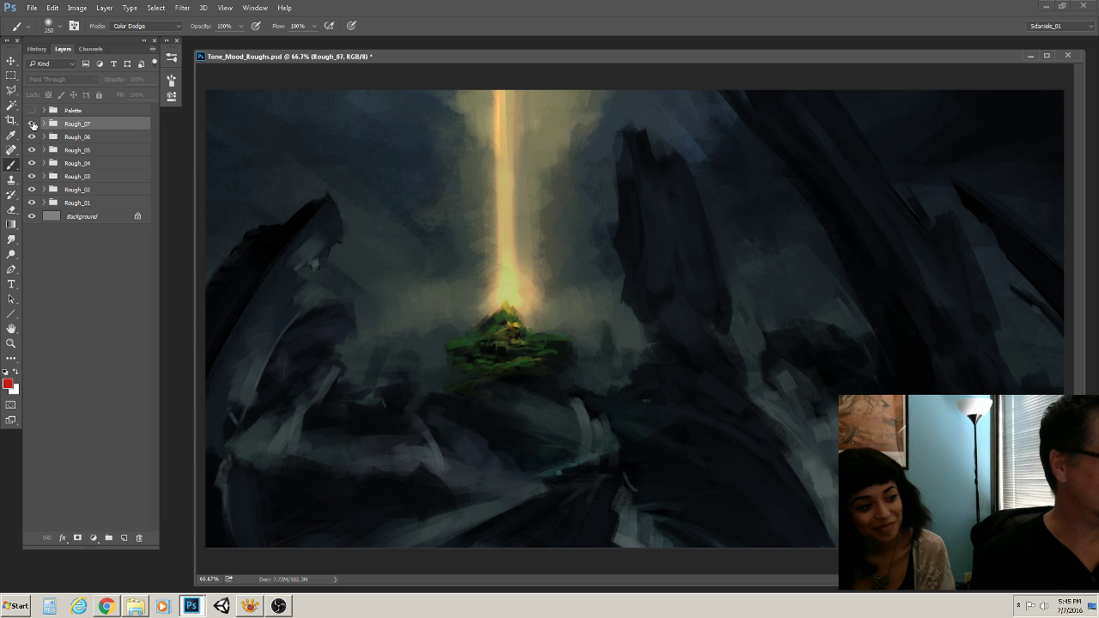
left_click(32, 124)
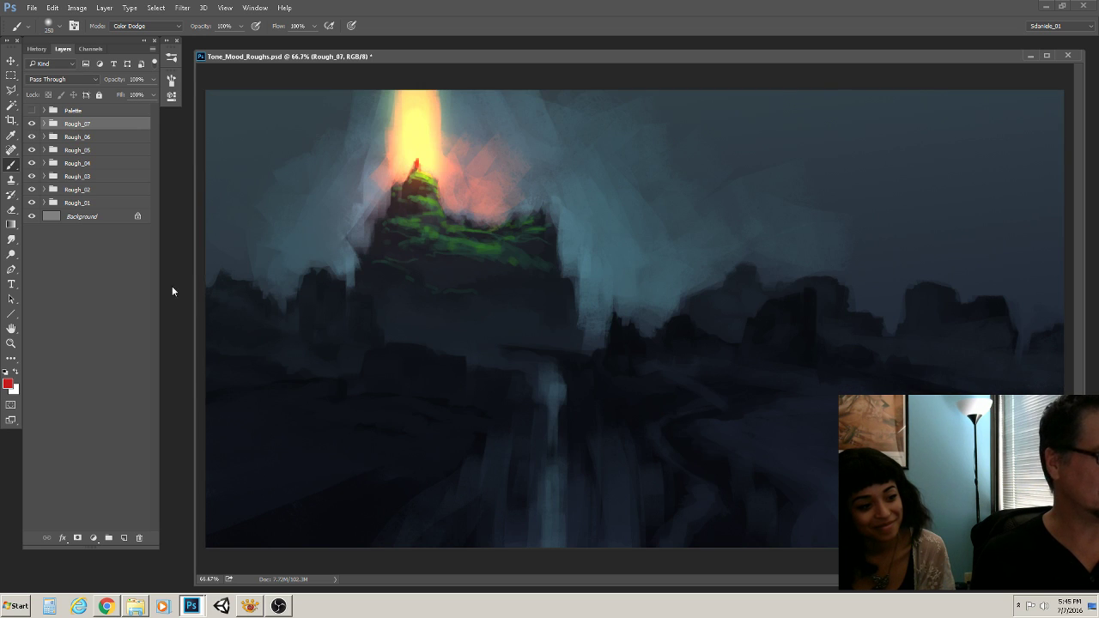